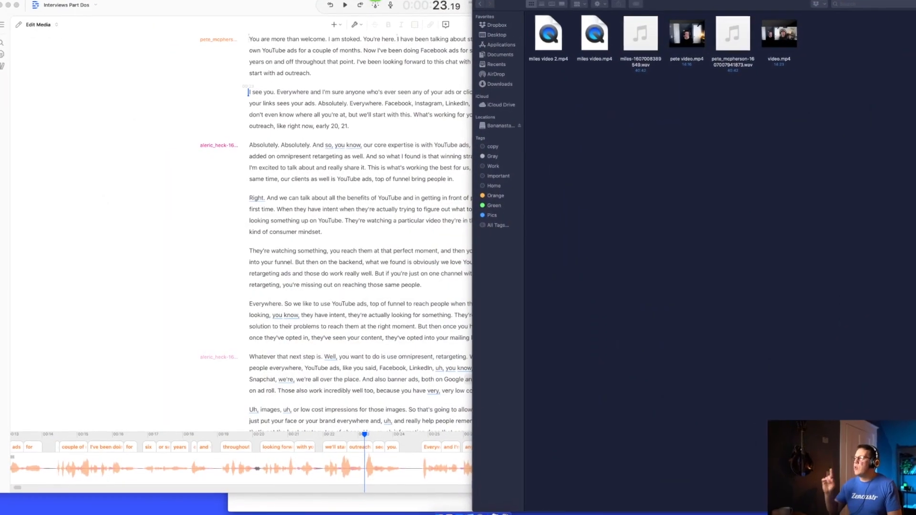
Step: Look through the interview transcript in the Interviews Part Dos project, highlighting a few passages along the way
{"action": "left_click", "coordinate": [258, 194]}
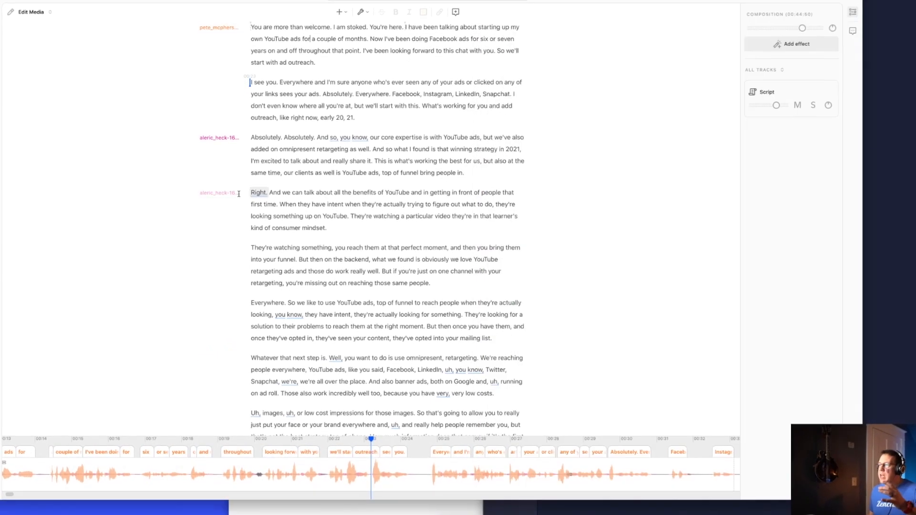
{"action": "left_click_drag", "start_coordinate": [288, 131], "coordinate": [313, 200]}
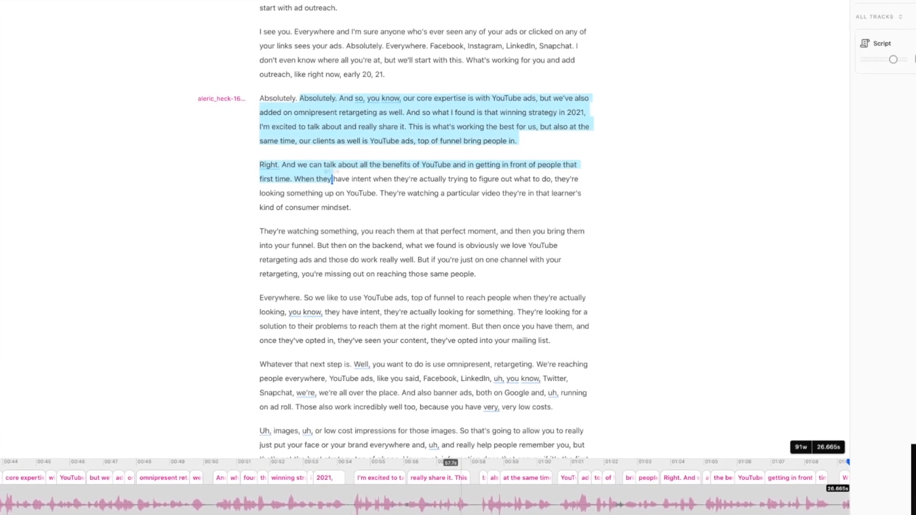
{"action": "scroll", "coordinate": [385, 150], "scroll_direction": "down", "scroll_amount": 4}
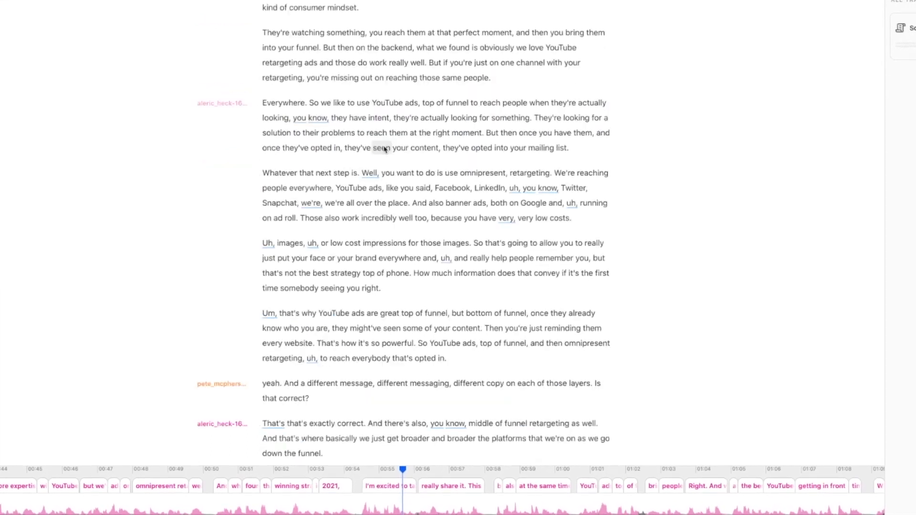
{"action": "scroll", "coordinate": [394, 157], "scroll_direction": "down", "scroll_amount": 6}
{"action": "left_click_drag", "start_coordinate": [326, 150], "coordinate": [335, 167]}
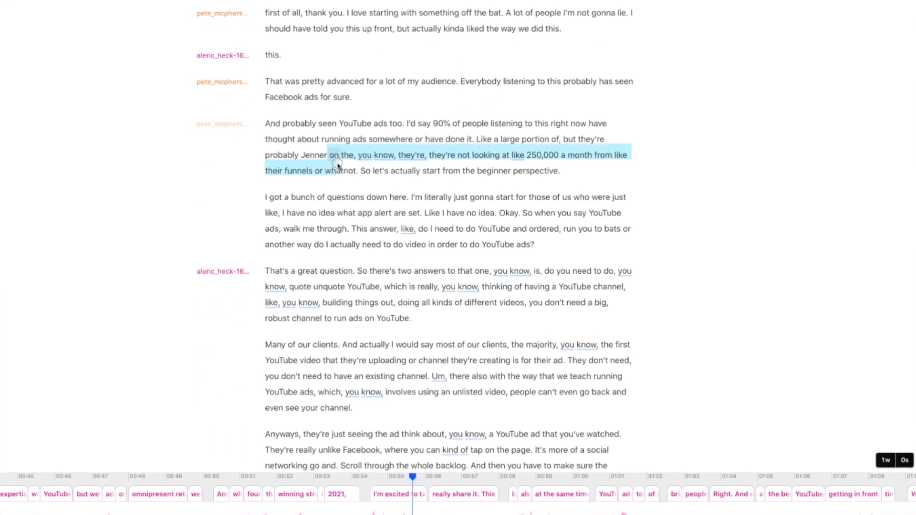
{"action": "left_click", "coordinate": [386, 245]}
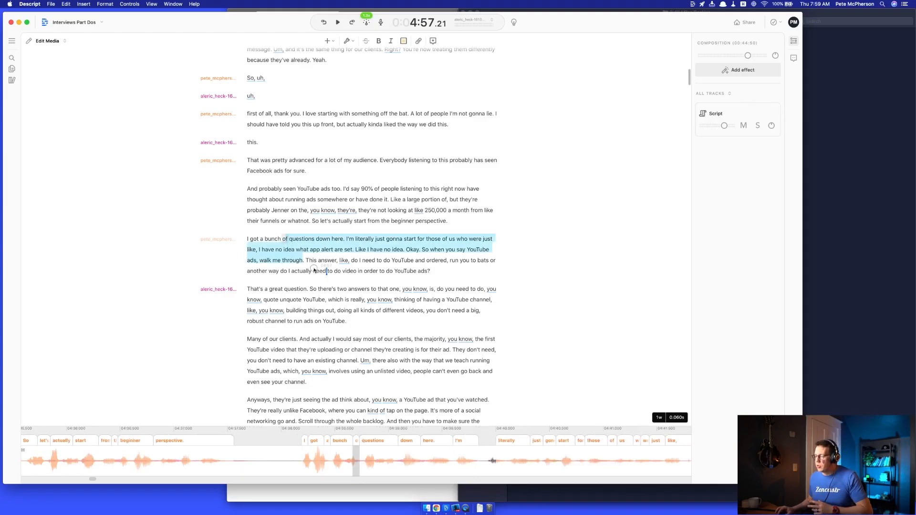
{"action": "left_click_drag", "start_coordinate": [314, 270], "coordinate": [346, 327]}
{"action": "left_click", "coordinate": [280, 300]}
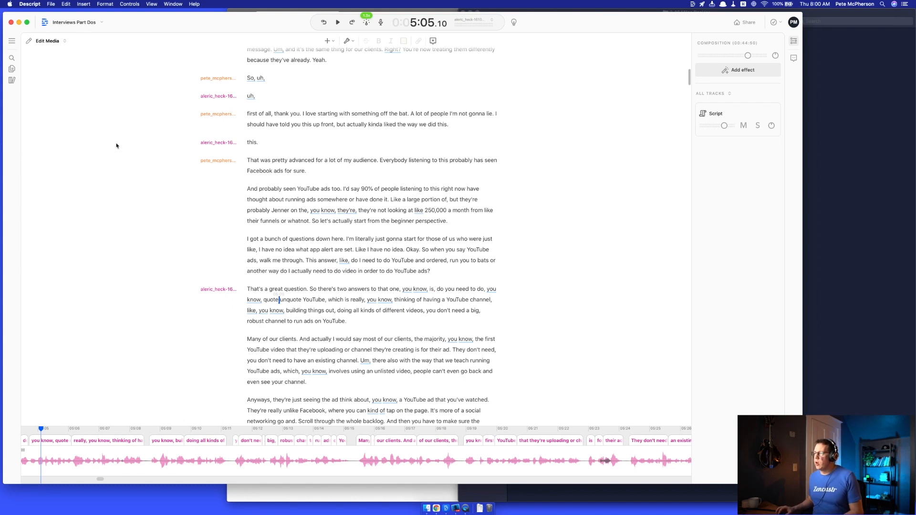
Step: Switch to Chrome and look over the descript.com home page
{"action": "left_click", "coordinate": [357, 493]}
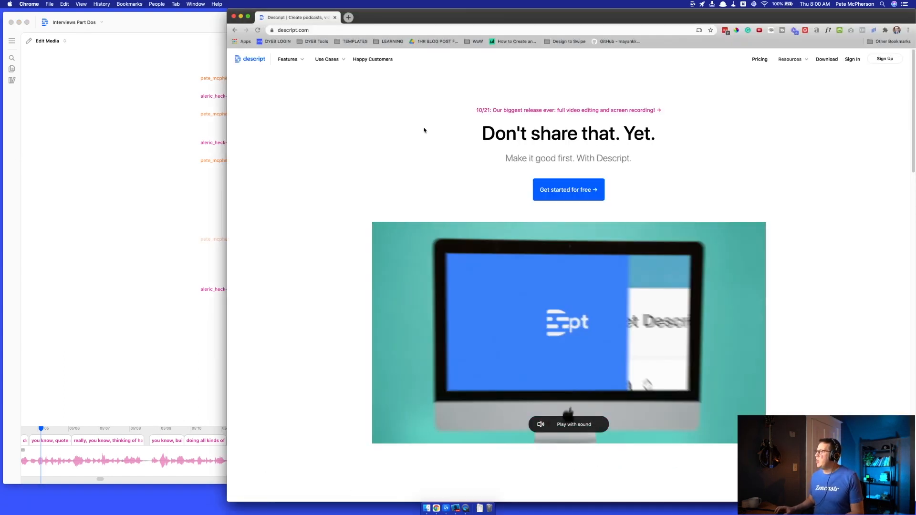
{"action": "scroll", "coordinate": [461, 149], "scroll_direction": "down", "scroll_amount": 7}
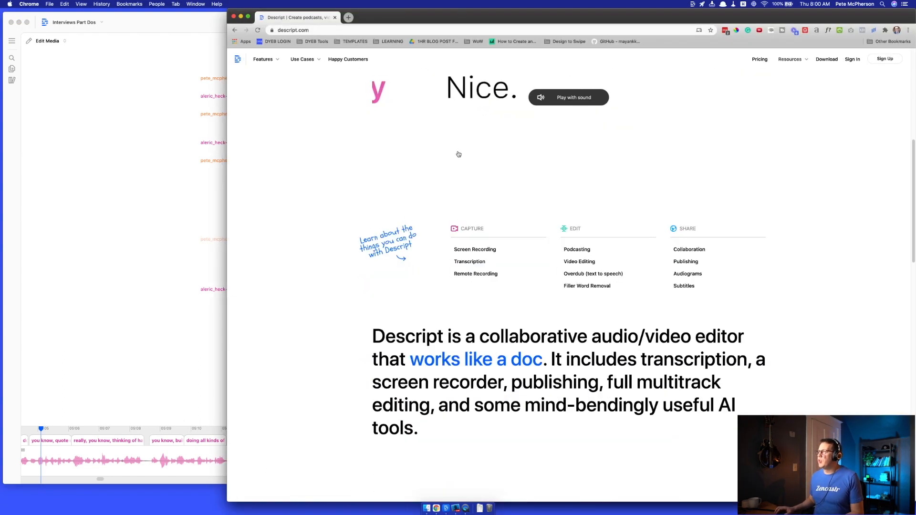
{"action": "scroll", "coordinate": [458, 153], "scroll_direction": "up", "scroll_amount": 3}
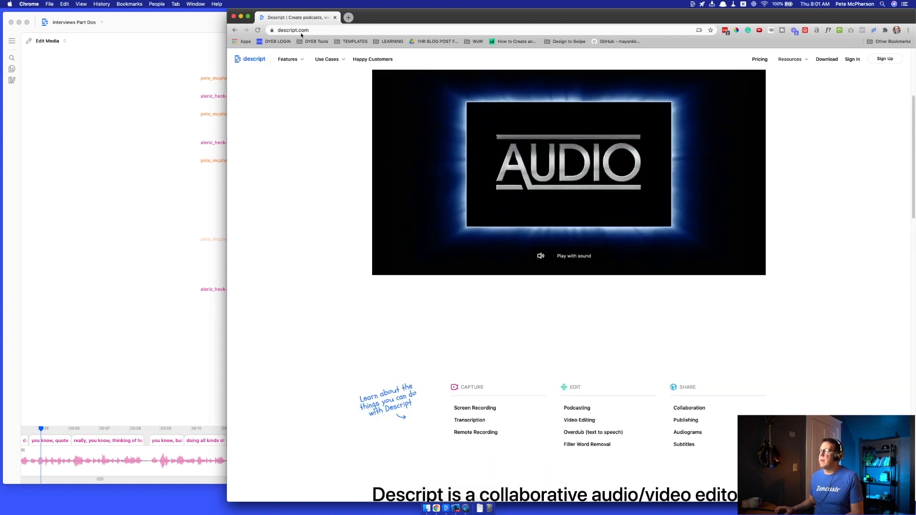
{"action": "scroll", "coordinate": [314, 97], "scroll_direction": "up", "scroll_amount": 3}
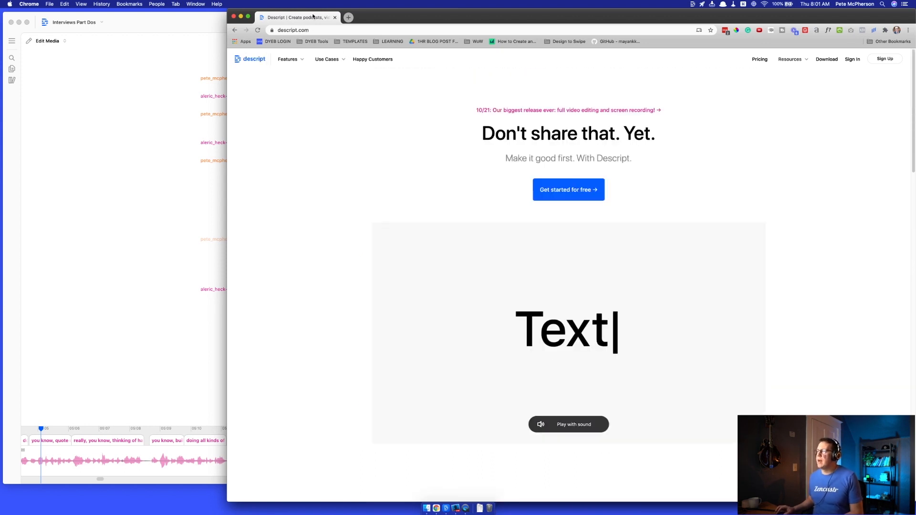
Step: Return to Descript, go back to the beginning of the transcript and show the project's list of compositions
{"action": "left_click", "coordinate": [138, 230]}
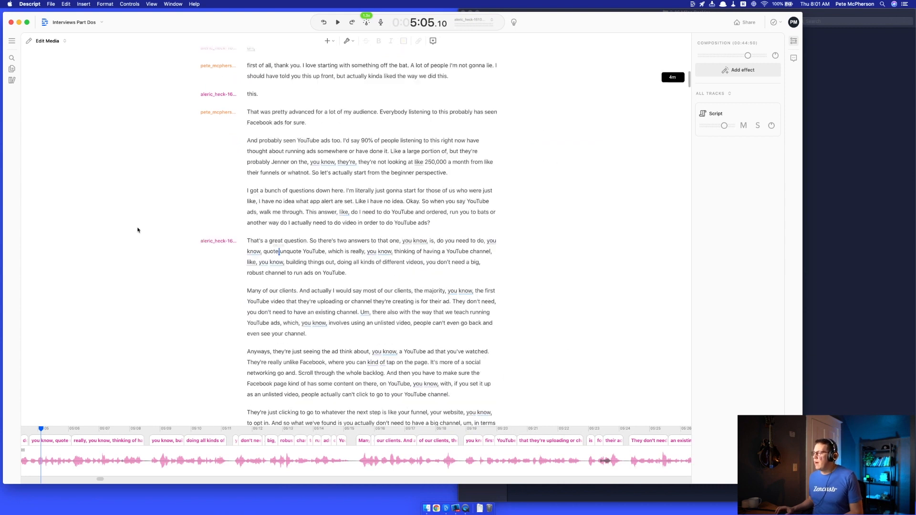
{"action": "scroll", "coordinate": [138, 230], "scroll_direction": "down", "scroll_amount": 3}
{"action": "scroll", "coordinate": [292, 325], "scroll_direction": "up", "scroll_amount": 15}
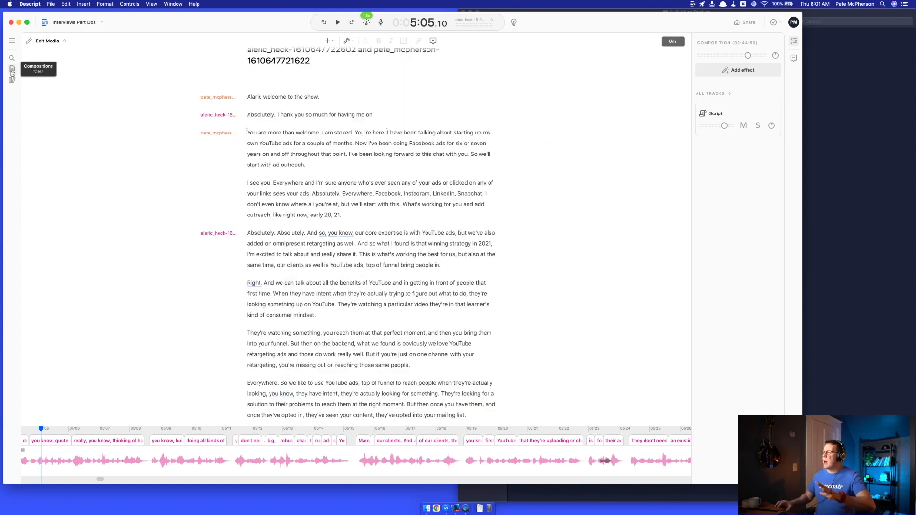
{"action": "left_click", "coordinate": [43, 24]}
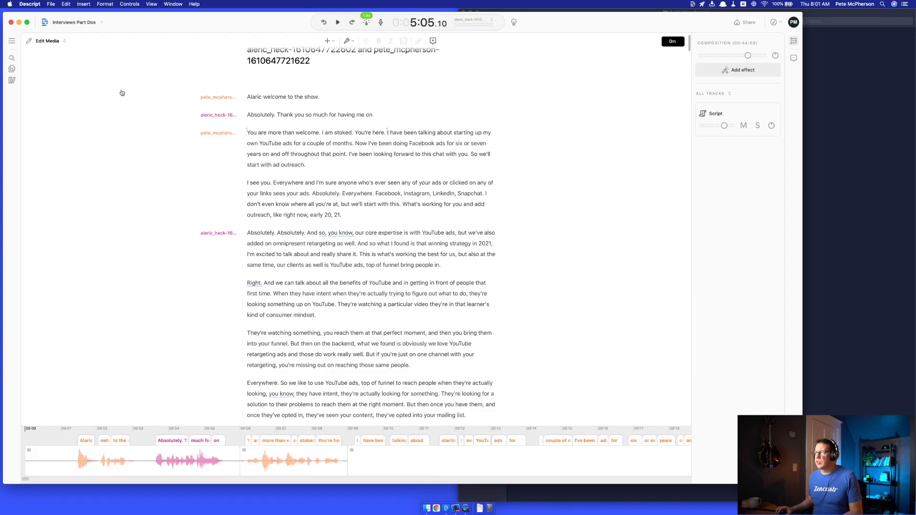
{"action": "mouse_move", "coordinate": [15, 70]}
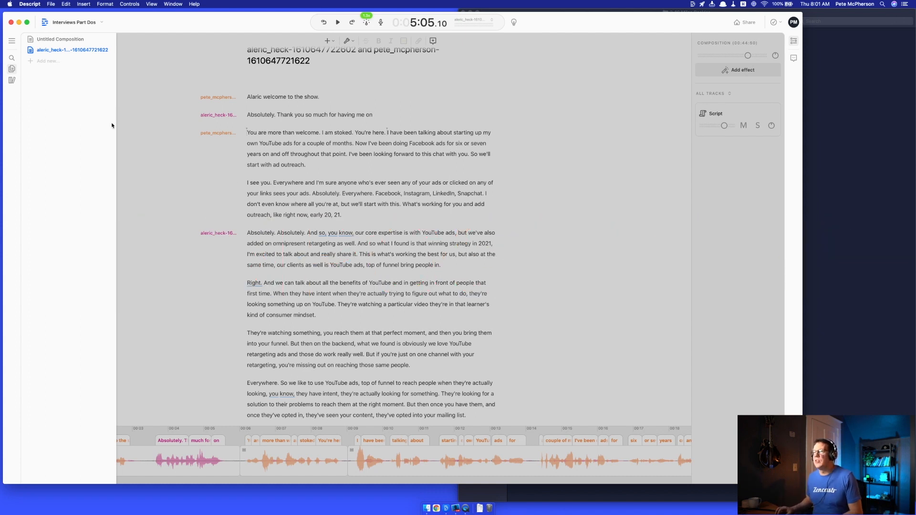
Step: Open the projects overview and look at the drive's Audiogram, Audio and Video pages
{"action": "left_click", "coordinate": [45, 23]}
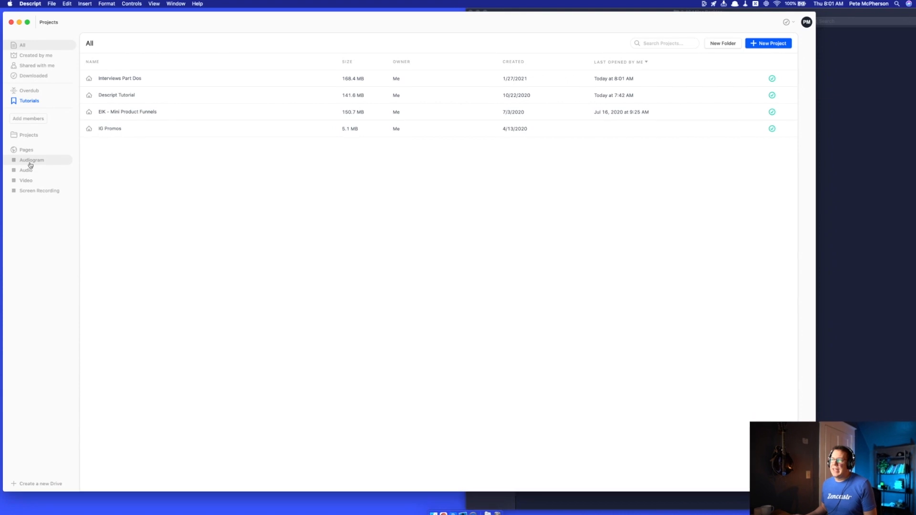
{"action": "left_click", "coordinate": [30, 164]}
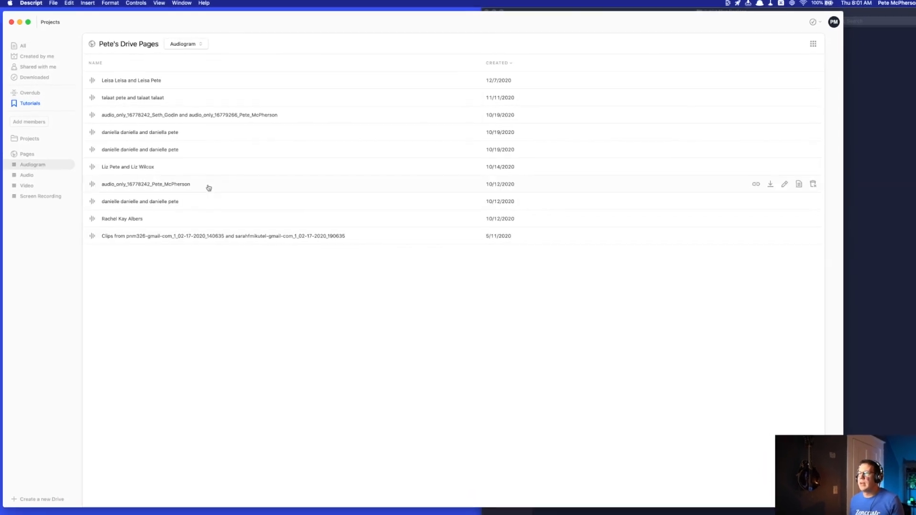
{"action": "left_click", "coordinate": [26, 175]}
{"action": "left_click", "coordinate": [38, 185]}
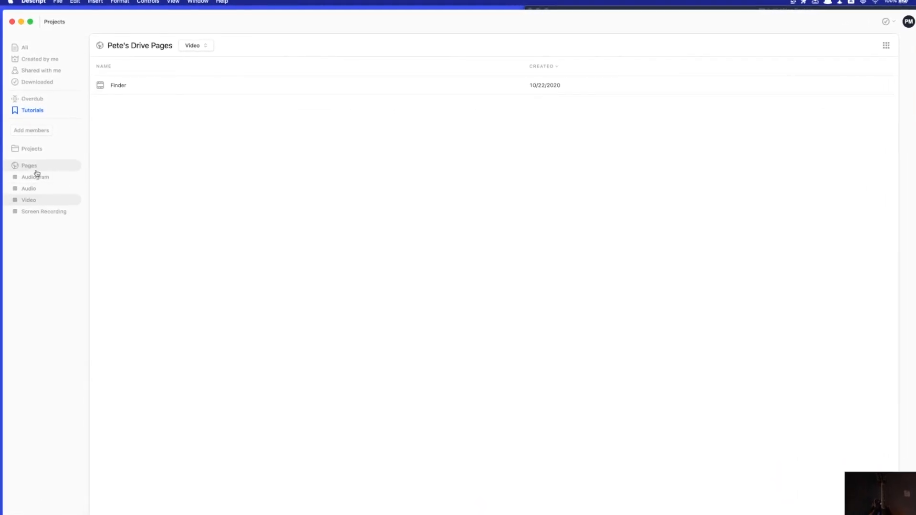
Step: View the drive's projects, the Overdub voices page and the list of all projects
{"action": "left_click", "coordinate": [38, 148]}
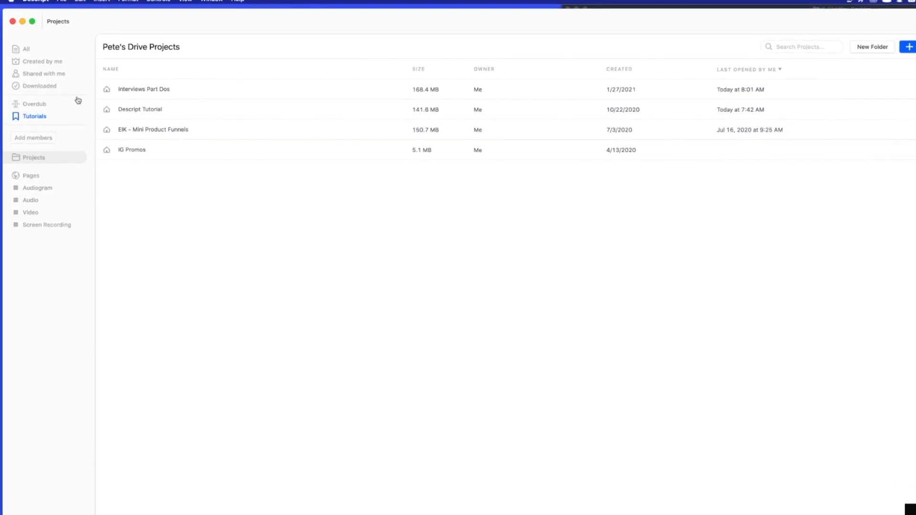
{"action": "left_click", "coordinate": [39, 107]}
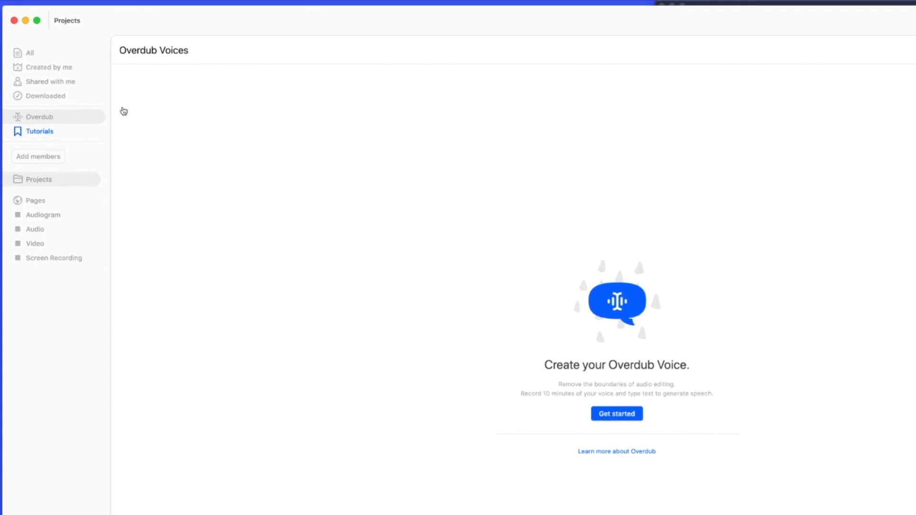
{"action": "left_click", "coordinate": [30, 54]}
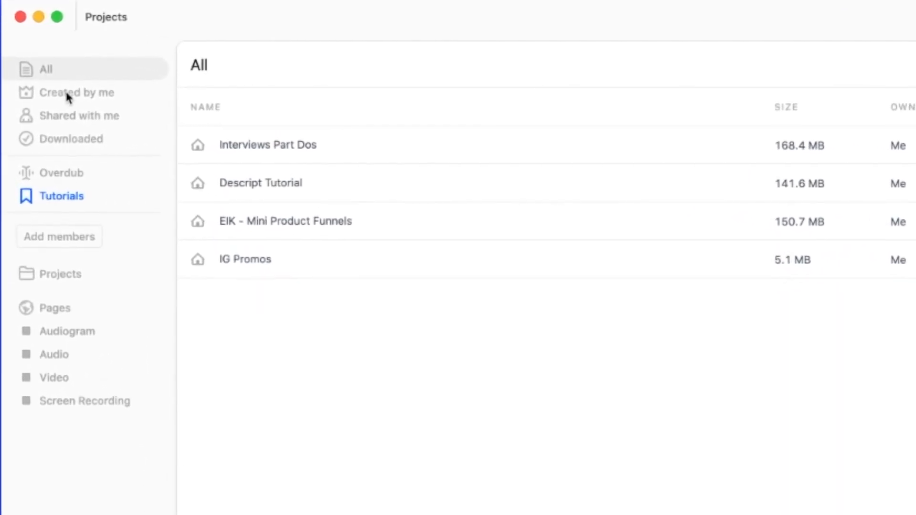
Step: View the projects shared with the account and check the sync and backup status
{"action": "left_click", "coordinate": [73, 118]}
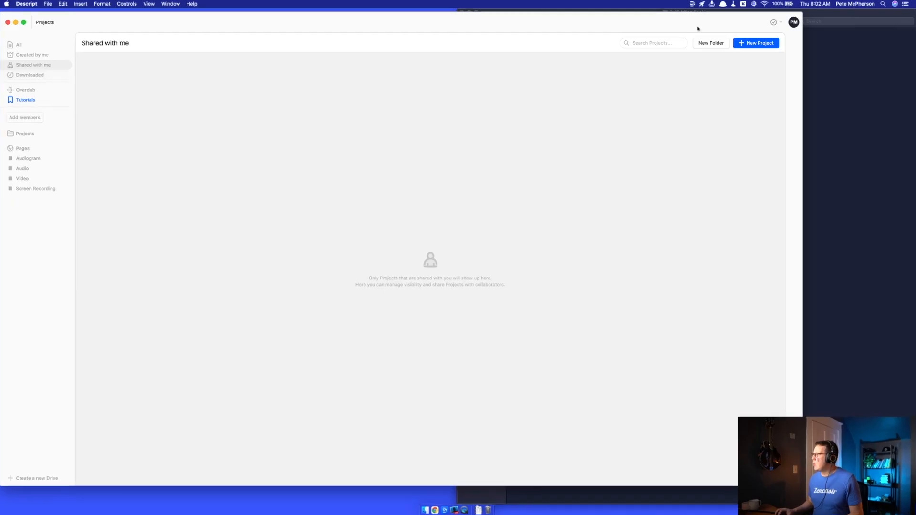
{"action": "left_click", "coordinate": [777, 23]}
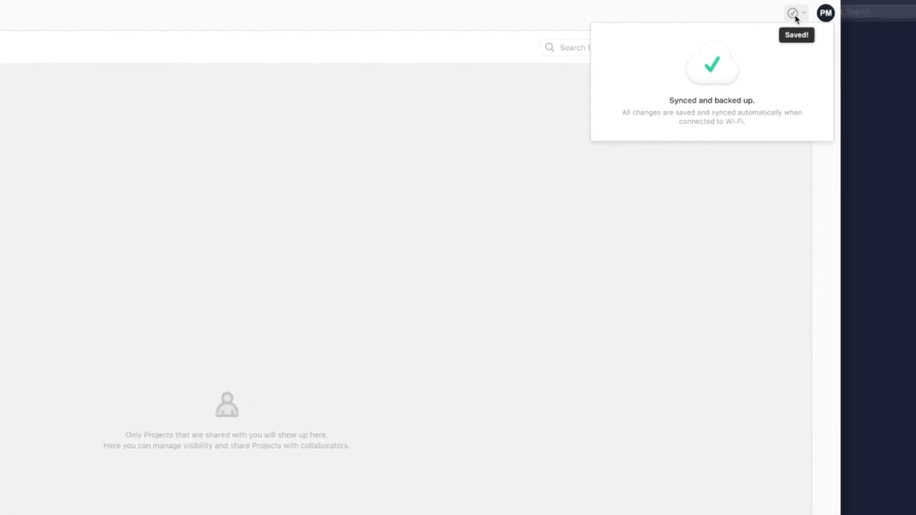
{"action": "left_click", "coordinate": [269, 182]}
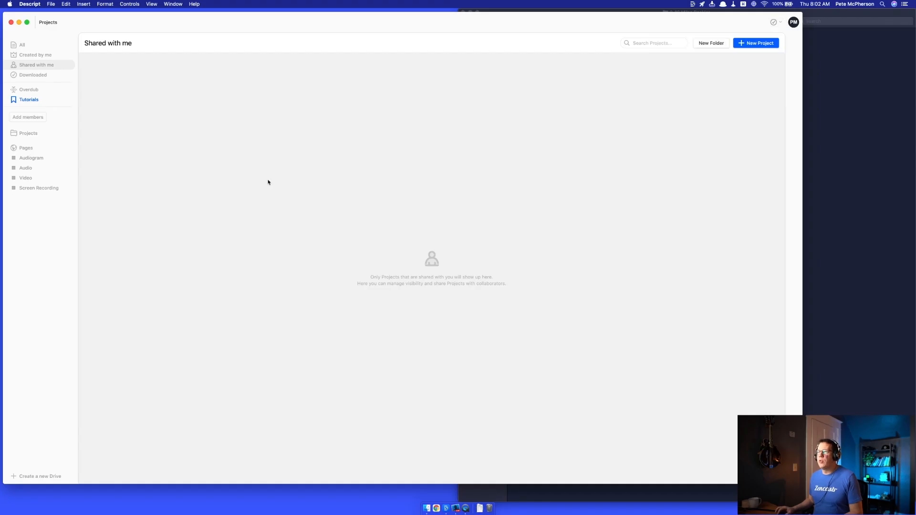
Step: Create a new project named Miles in the drive's projects
{"action": "left_click", "coordinate": [29, 133]}
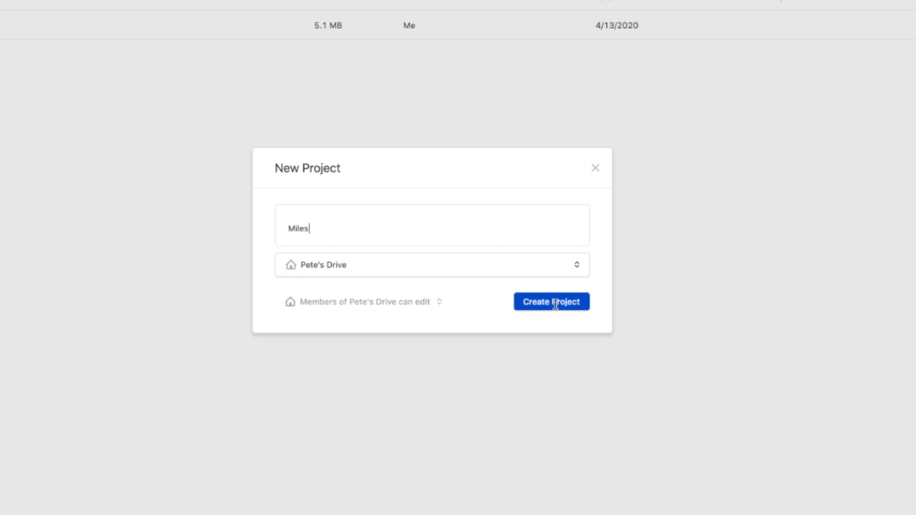
{"action": "left_click", "coordinate": [556, 304]}
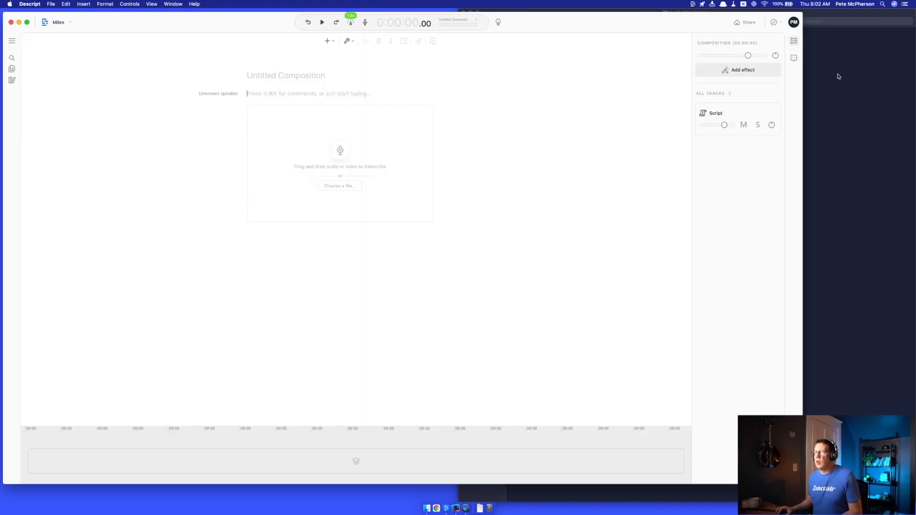
Step: Look at the new project's compositions list and its media library
{"action": "left_click", "coordinate": [12, 69]}
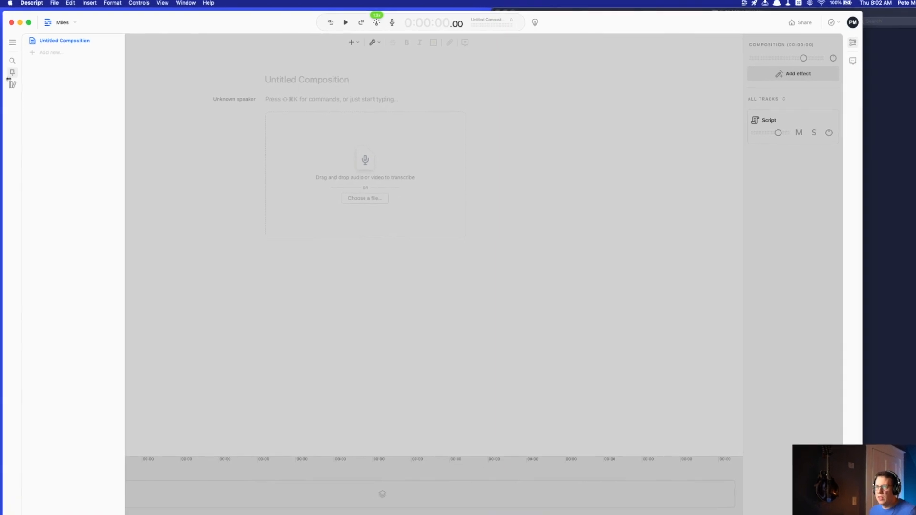
{"action": "left_click", "coordinate": [12, 83]}
{"action": "left_click", "coordinate": [13, 91]}
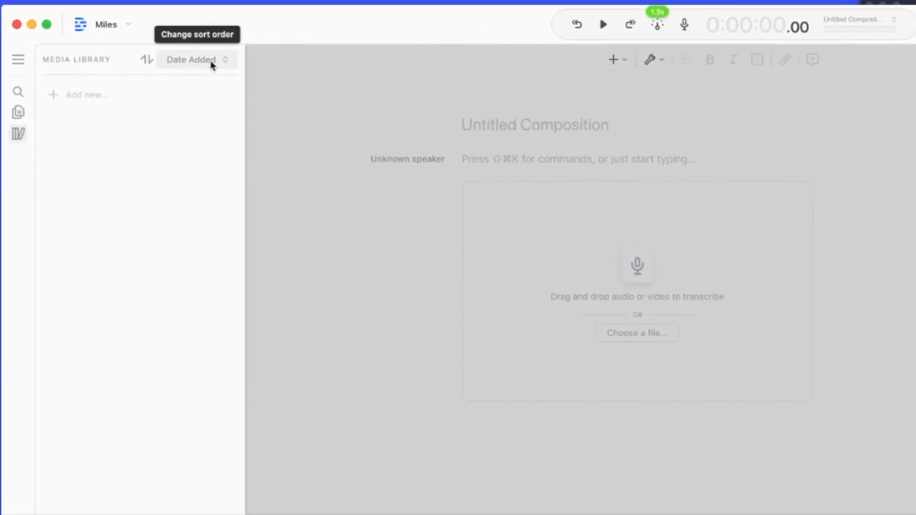
{"action": "left_click", "coordinate": [19, 67]}
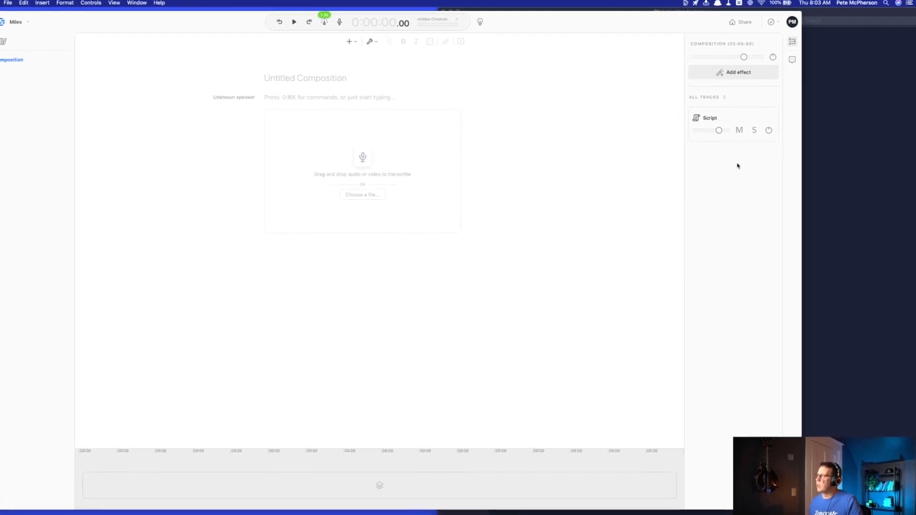
Step: View the project's comments, its track settings and the keyboard shortcuts list, and close the list
{"action": "left_click", "coordinate": [792, 60]}
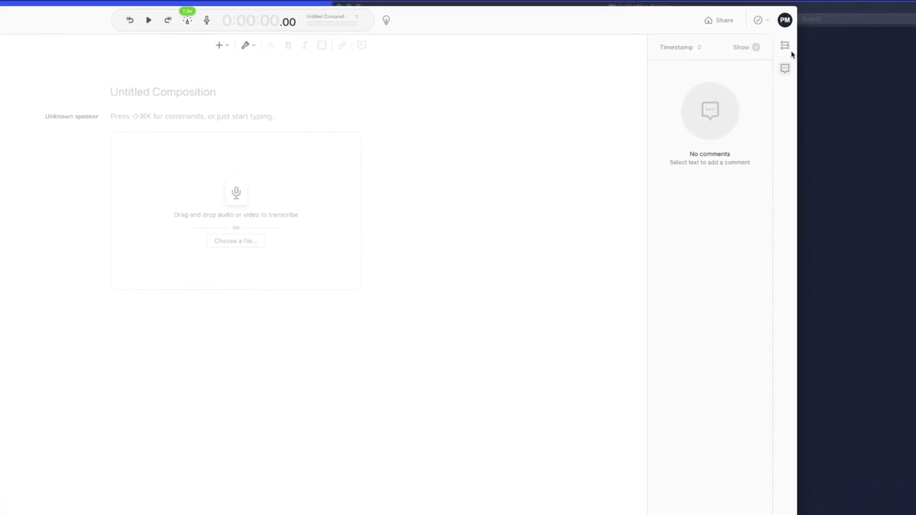
{"action": "left_click", "coordinate": [783, 46]}
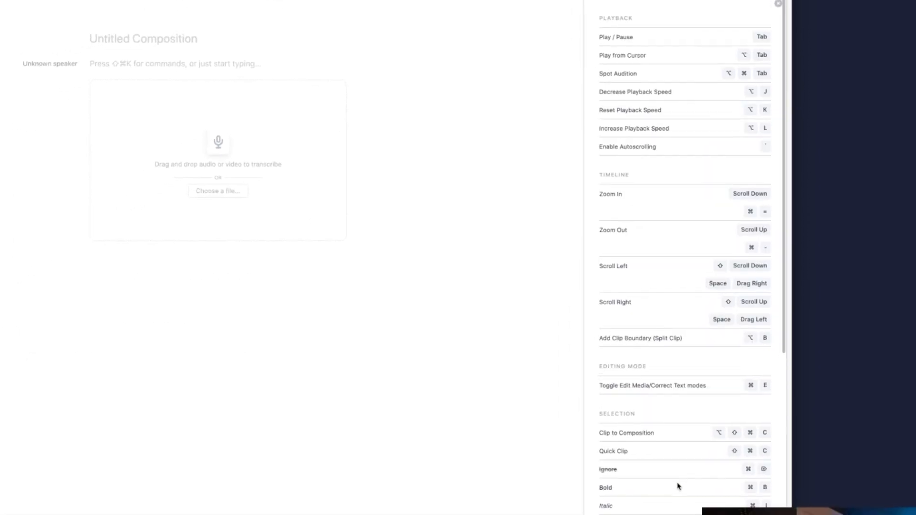
{"action": "key", "text": "Escape"}
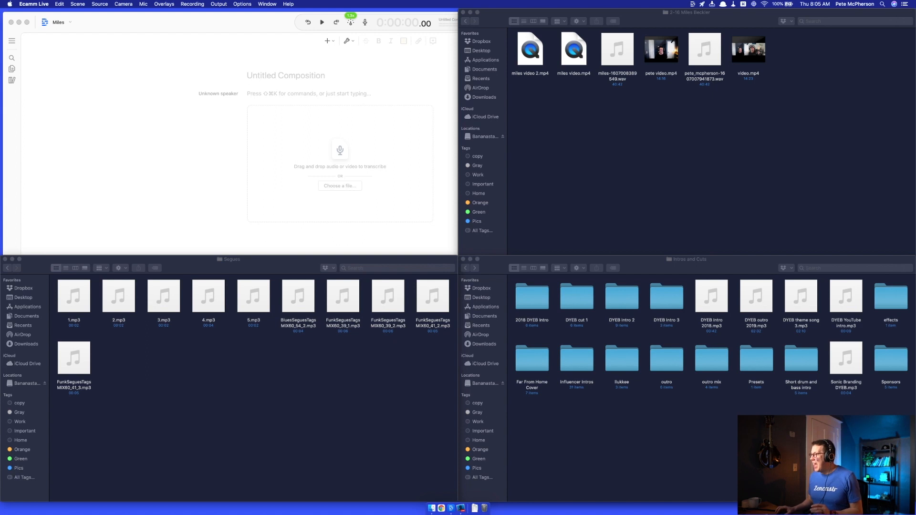
Step: Add the two interview WAV recordings from the interview folder to the project's media library
{"action": "left_click", "coordinate": [815, 59]}
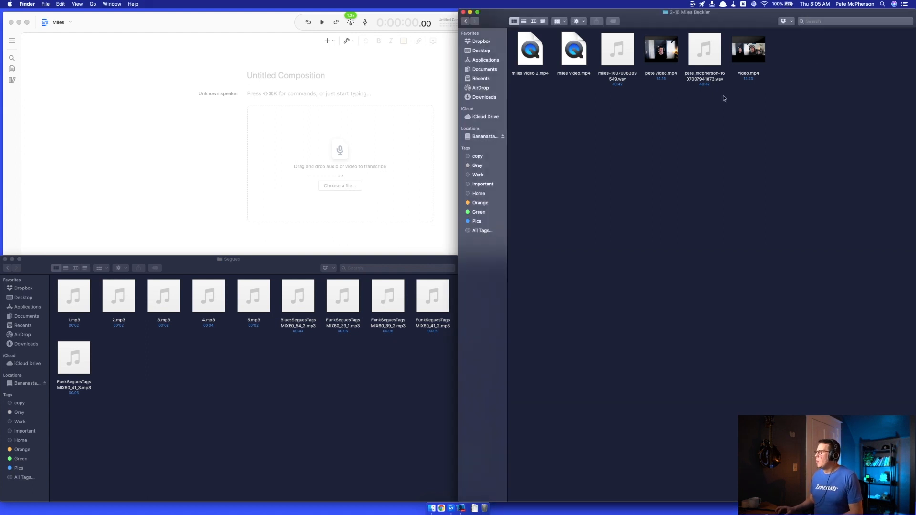
{"action": "left_click", "coordinate": [621, 55]}
{"action": "left_click", "coordinate": [698, 65], "text": "super"}
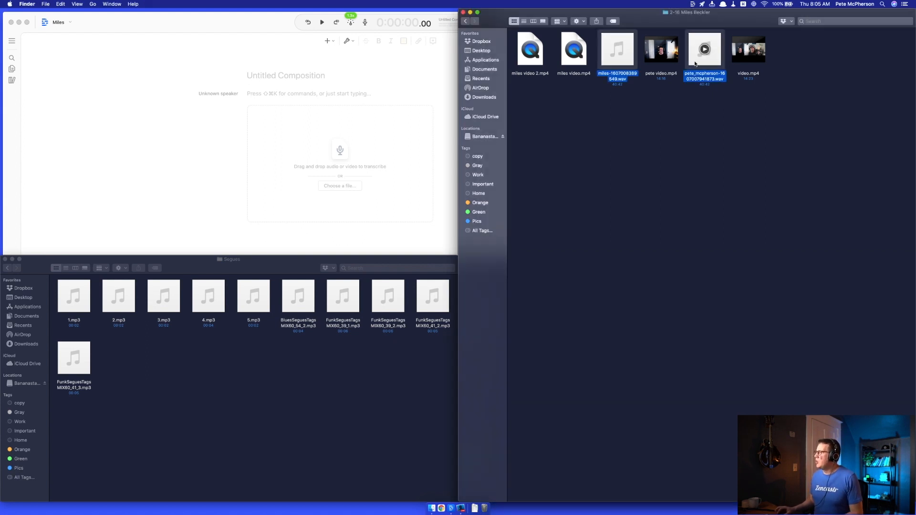
{"action": "left_click_drag", "start_coordinate": [697, 62], "coordinate": [769, 230]}
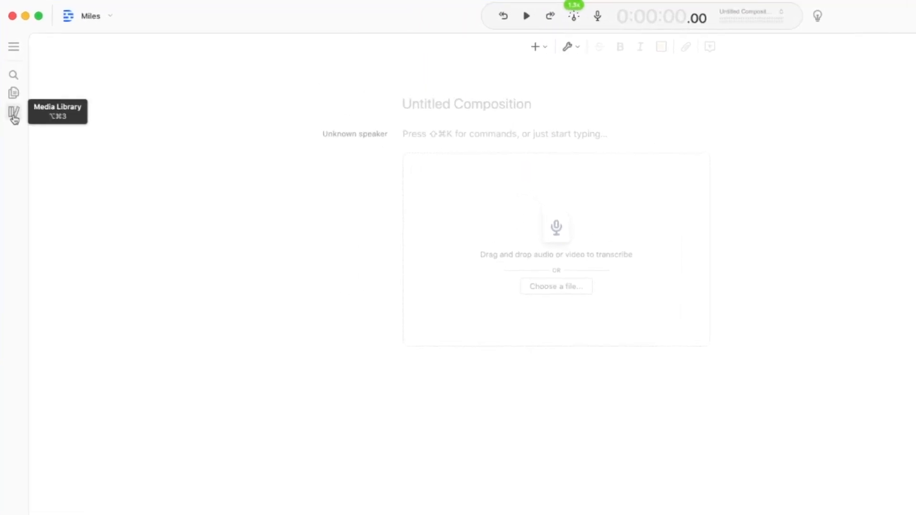
{"action": "left_click", "coordinate": [13, 104]}
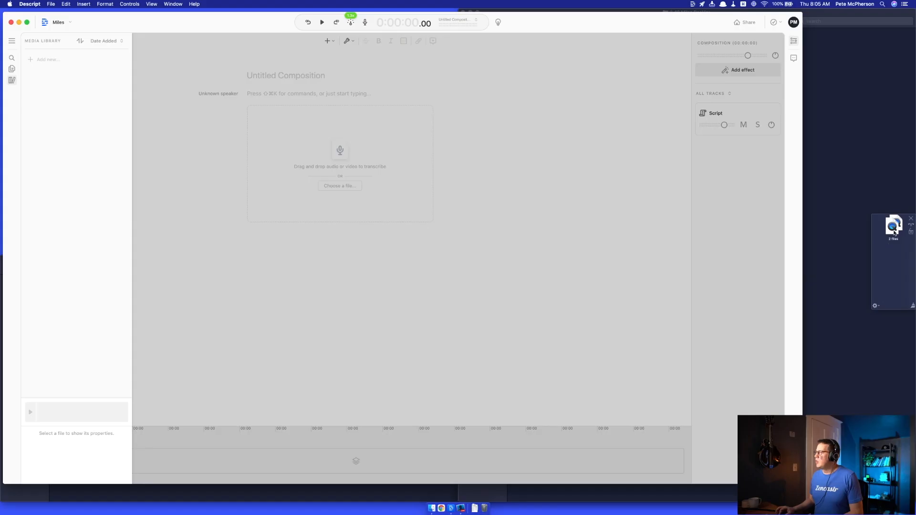
{"action": "left_click_drag", "start_coordinate": [894, 232], "coordinate": [78, 247]}
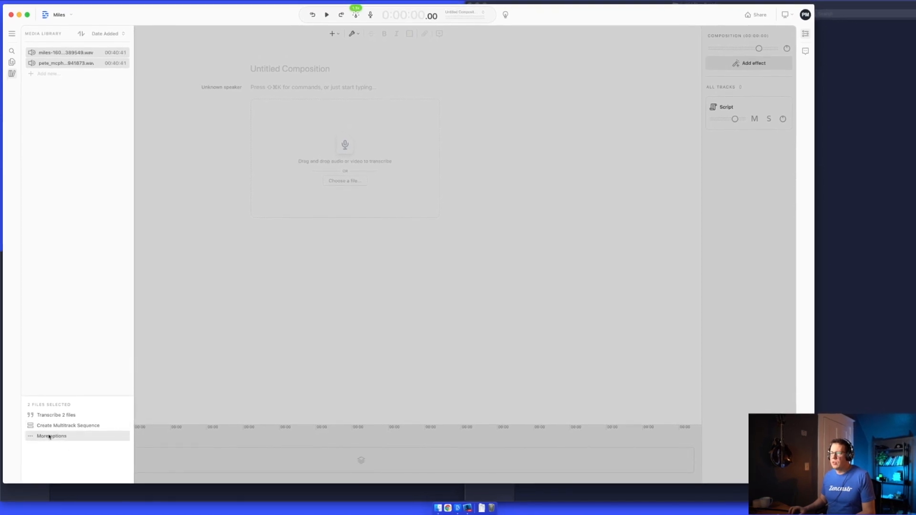
Step: Combine the two recordings into a multitrack sequence for transcription and enter each speaker's name on the matching track
{"action": "left_click", "coordinate": [60, 413]}
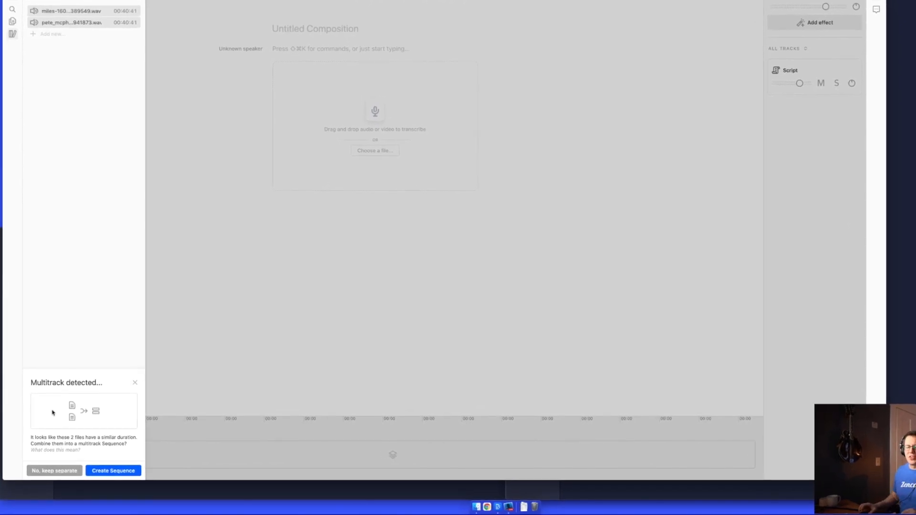
{"action": "left_click", "coordinate": [123, 468]}
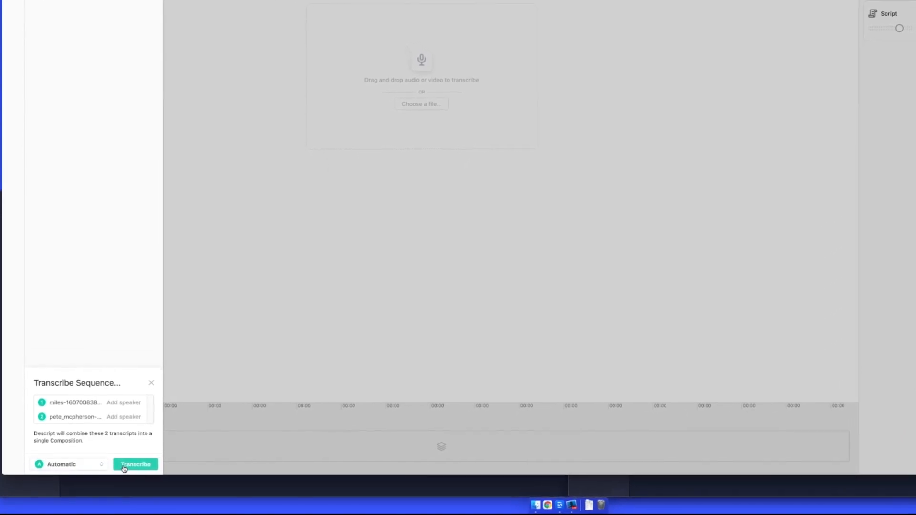
{"action": "left_click", "coordinate": [115, 400]}
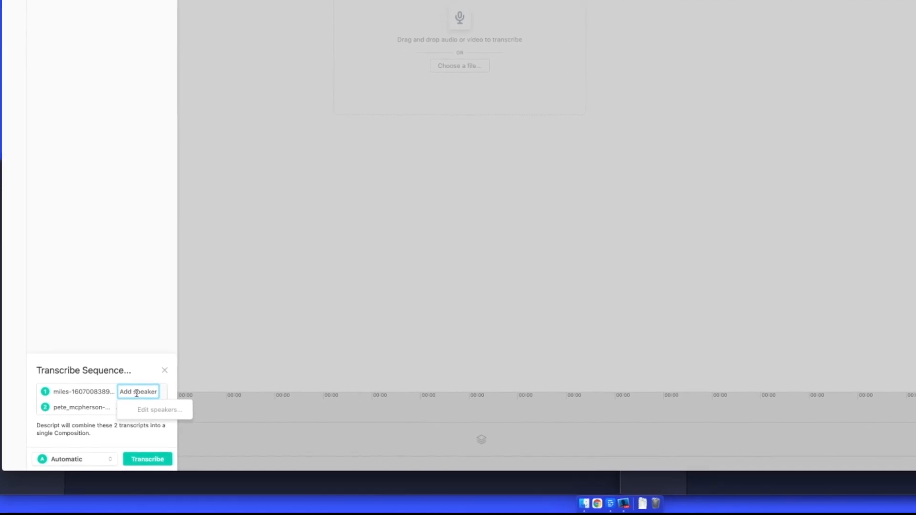
{"action": "type", "text": "Miles Beckler"}
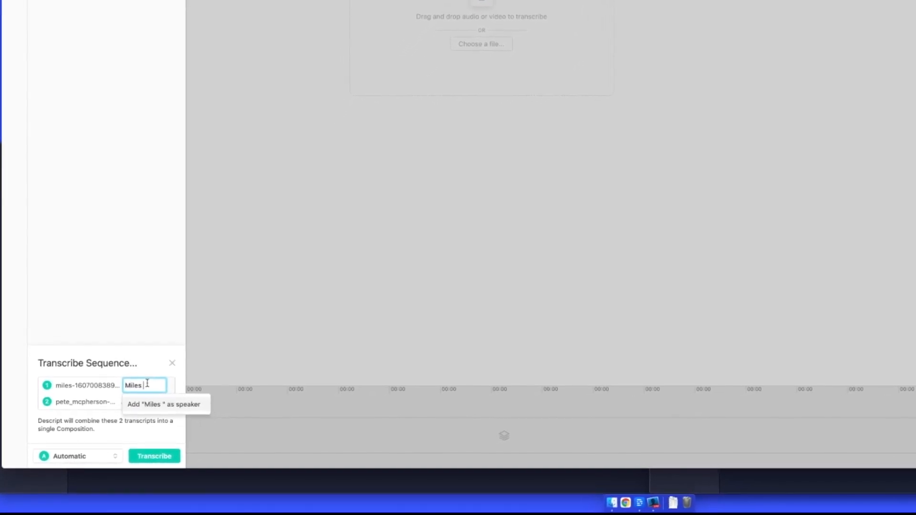
{"action": "key", "text": "Return"}
{"action": "left_click", "coordinate": [139, 397]}
{"action": "type", "text": "Pete"}
{"action": "key", "text": "Return"}
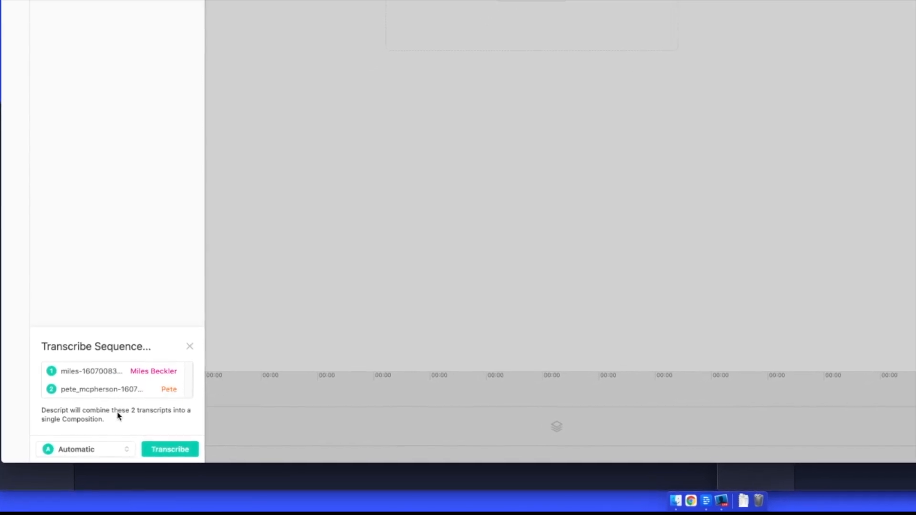
Step: Start transcribing the sequence with the Automatic transcription option
{"action": "left_click", "coordinate": [118, 450]}
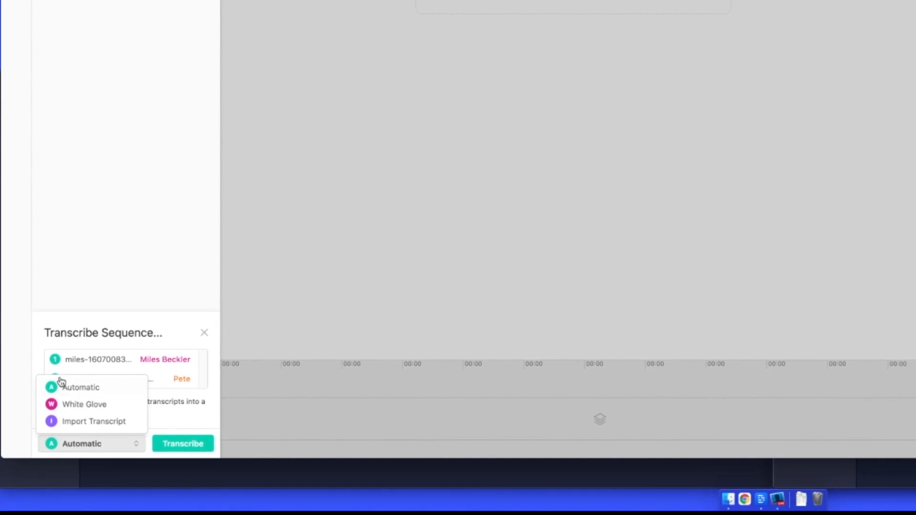
{"action": "left_click", "coordinate": [95, 386]}
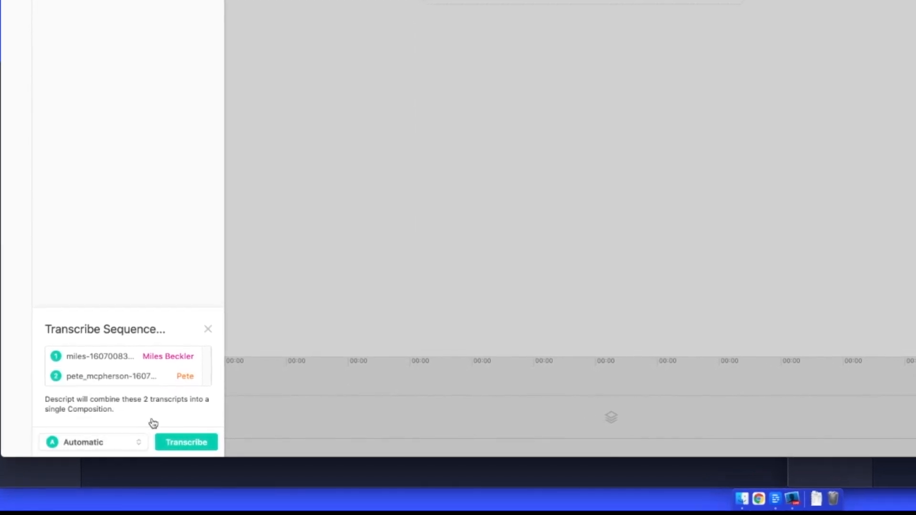
{"action": "left_click", "coordinate": [190, 443]}
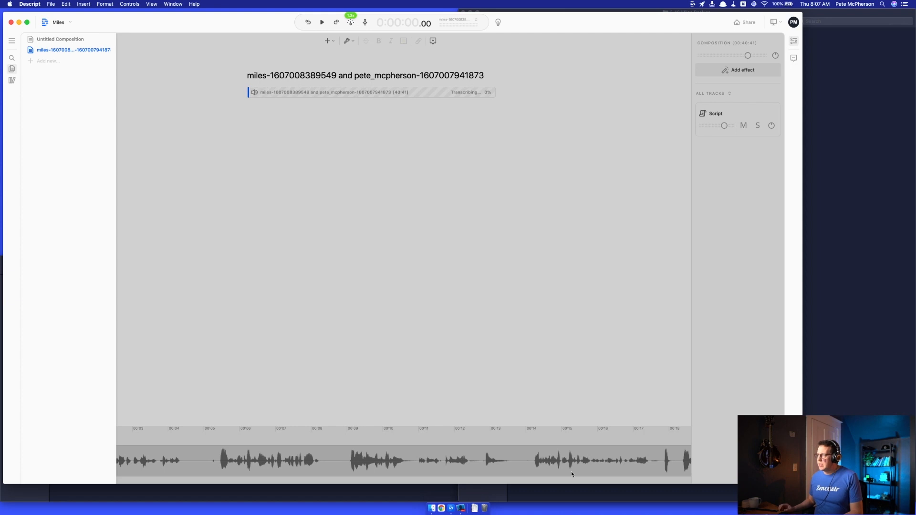
Step: Look at the two source WAV recordings in the interview folder and check the project's sync status
{"action": "left_click", "coordinate": [879, 172]}
{"action": "left_click", "coordinate": [617, 50]}
{"action": "left_click", "coordinate": [708, 58]}
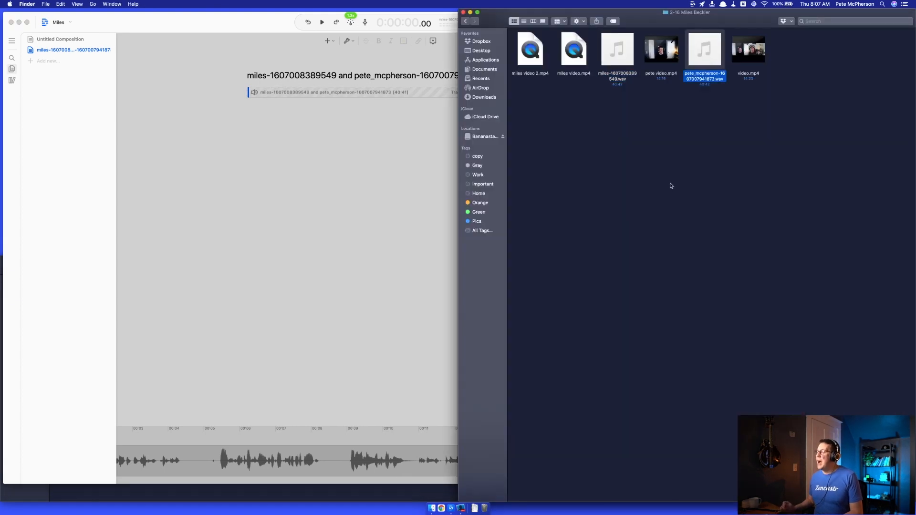
{"action": "left_click", "coordinate": [653, 127]}
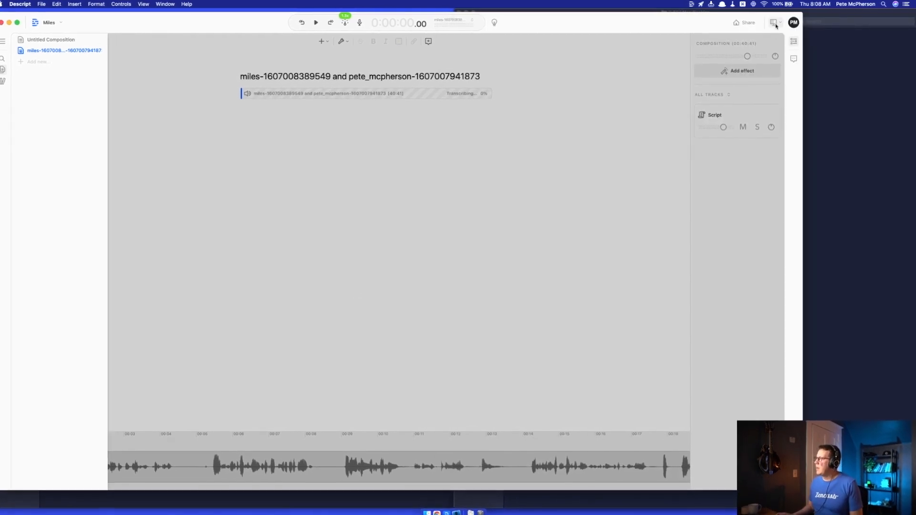
{"action": "left_click", "coordinate": [776, 25]}
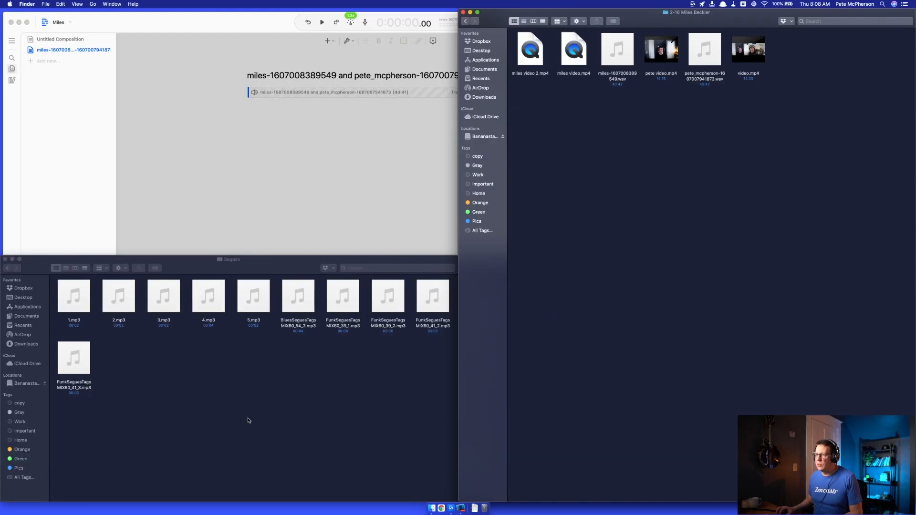
Step: Add the segue clips 1.mp3 and 2.mp3 and the file Sonic Branding DYEB.mp3 to the project's media library
{"action": "left_click", "coordinate": [151, 321]}
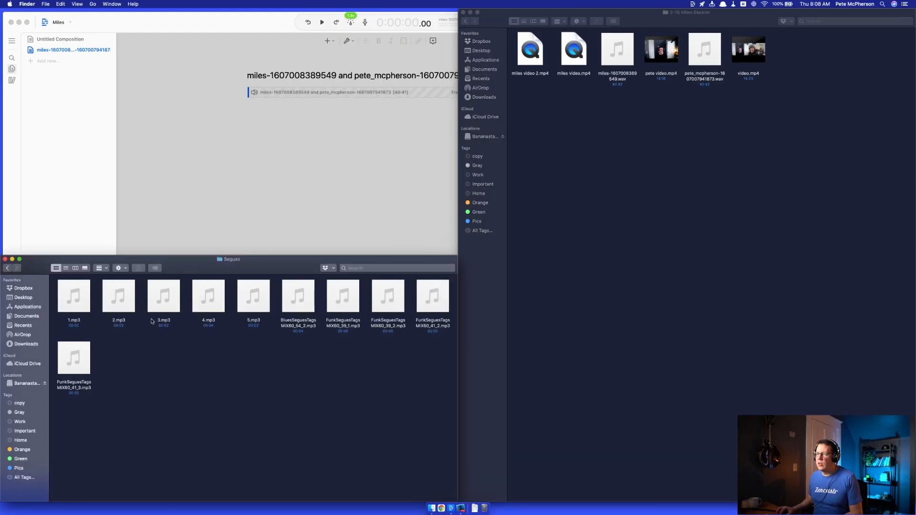
{"action": "left_click_drag", "start_coordinate": [131, 340], "coordinate": [48, 189]}
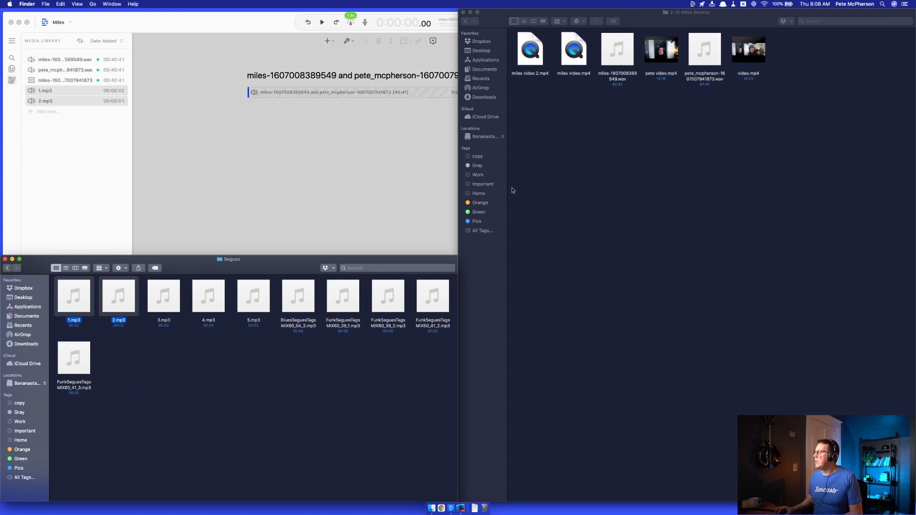
{"action": "left_click", "coordinate": [617, 348]}
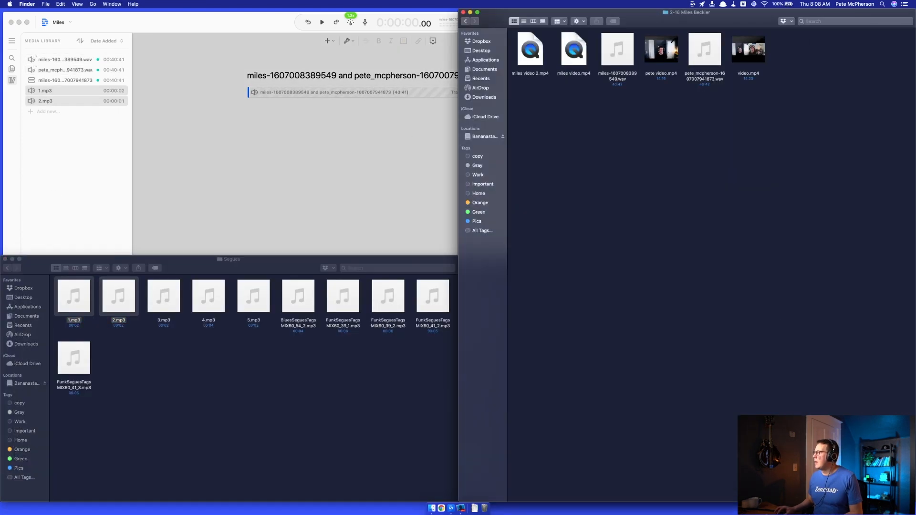
{"action": "left_click_drag", "start_coordinate": [696, 21], "coordinate": [892, 19]}
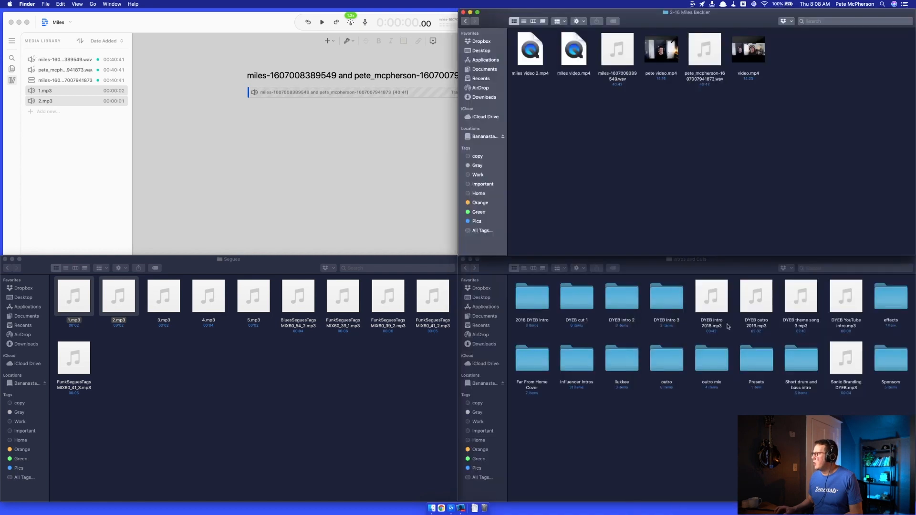
{"action": "mouse_move", "coordinate": [848, 370]}
{"action": "left_click_drag", "start_coordinate": [848, 371], "coordinate": [85, 200]}
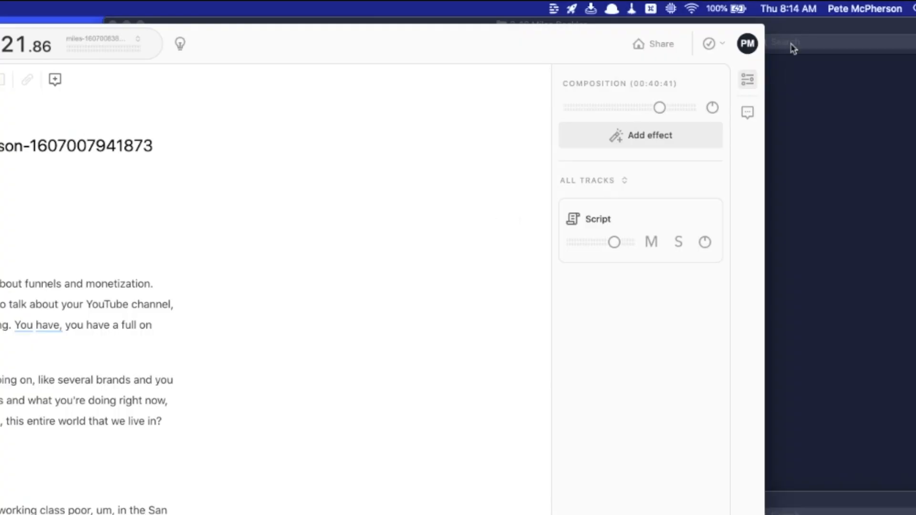
Step: Check the sync status and examine both speakers' waveforms in the timeline, selecting a stretch of audio
{"action": "left_click", "coordinate": [773, 23]}
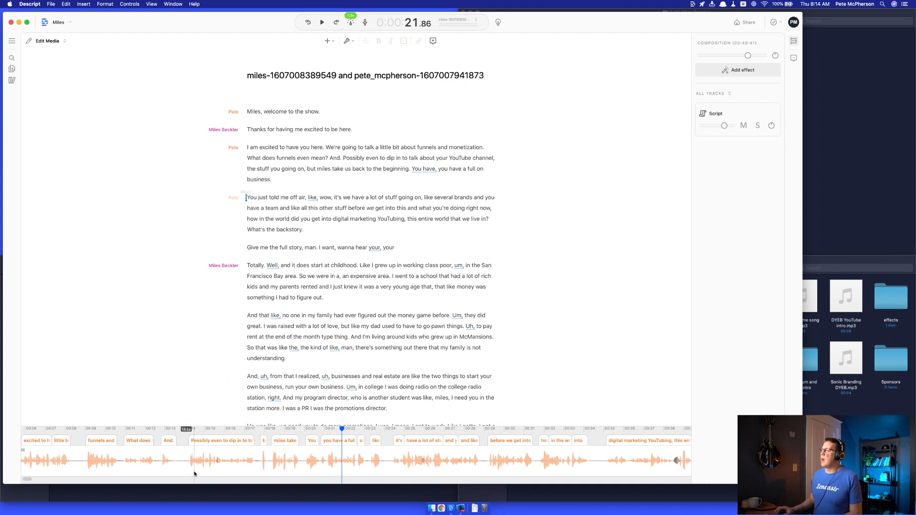
{"action": "scroll", "coordinate": [273, 462], "scroll_direction": "left", "scroll_amount": 10}
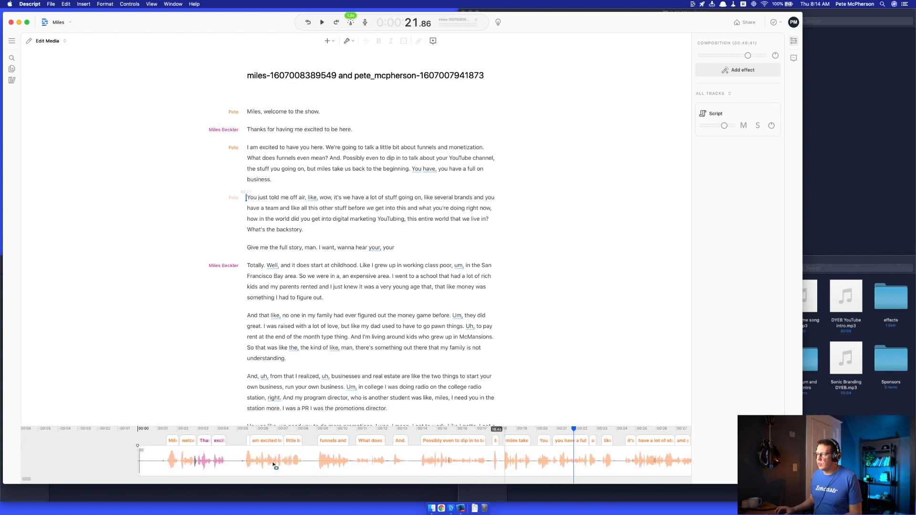
{"action": "left_click", "coordinate": [180, 464]}
{"action": "left_click_drag", "start_coordinate": [252, 462], "coordinate": [283, 467]}
{"action": "left_click", "coordinate": [515, 463]}
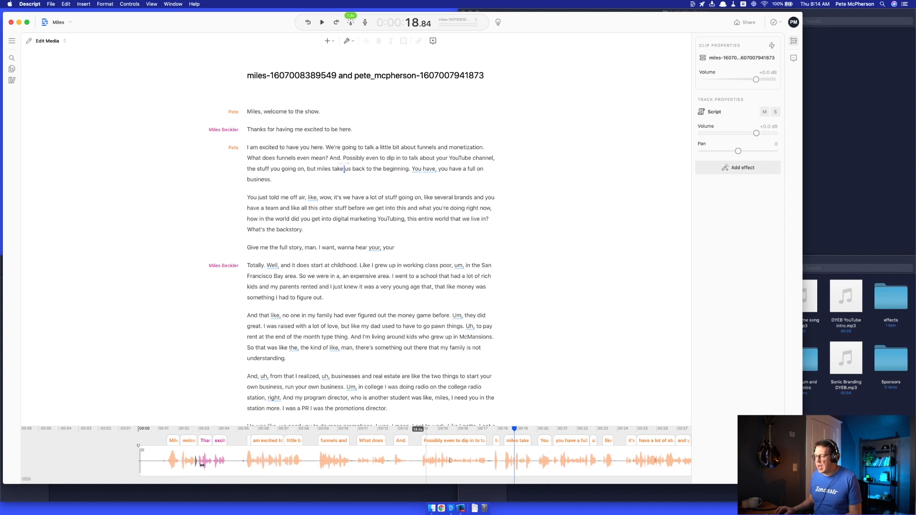
{"action": "scroll", "coordinate": [212, 463], "scroll_direction": "down", "scroll_amount": 6}
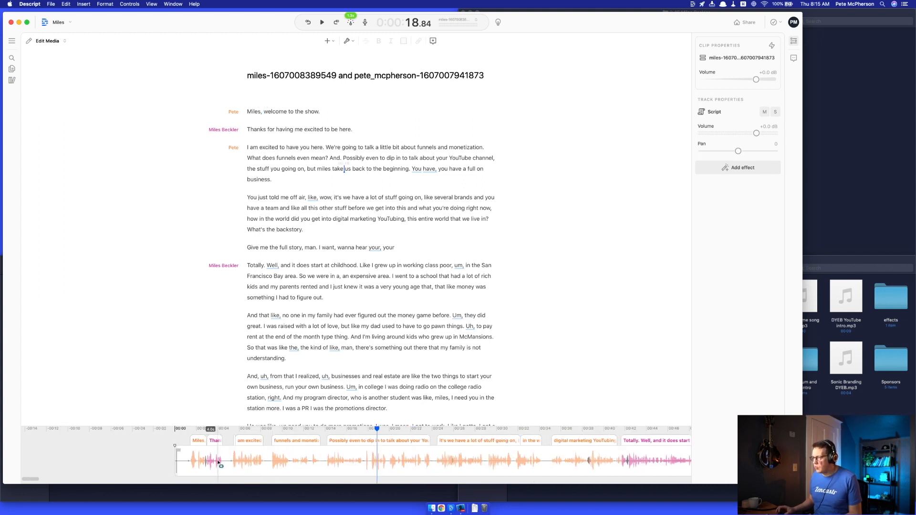
{"action": "left_click_drag", "start_coordinate": [534, 460], "coordinate": [588, 460]}
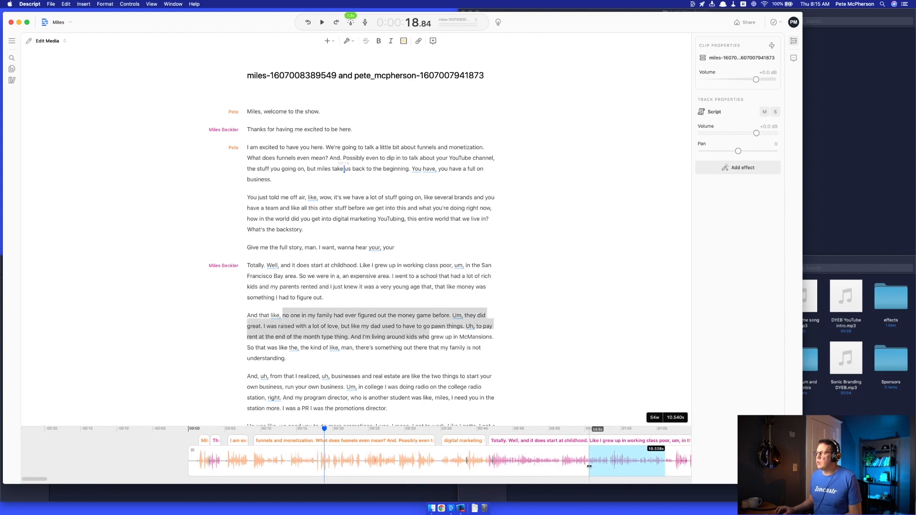
Step: Select text in the transcript and place the playhead within the paragraph starting "You just told me off air"
{"action": "left_click", "coordinate": [423, 275]}
{"action": "left_click_drag", "start_coordinate": [260, 148], "coordinate": [281, 168]}
{"action": "left_click", "coordinate": [296, 208]}
{"action": "left_click", "coordinate": [290, 207]}
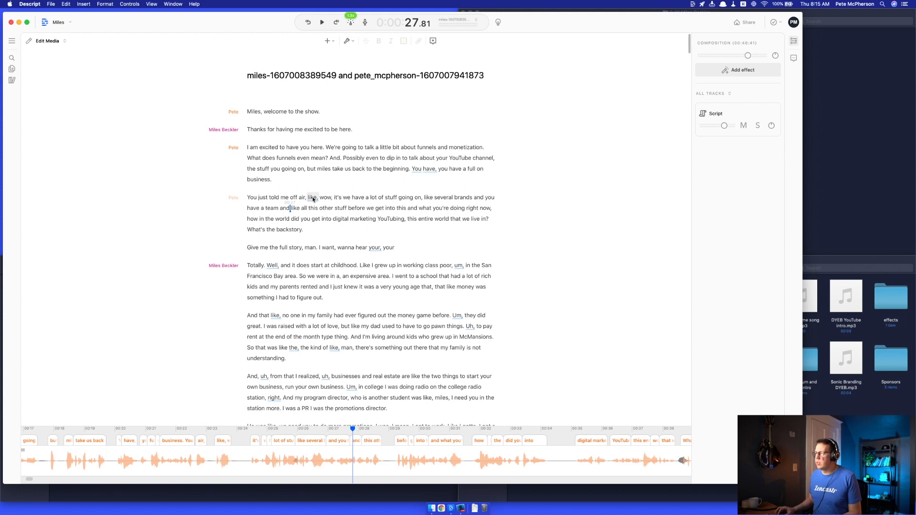
Step: Try deleting the filler word "like" before "wow" in the transcript and undo the deletion
{"action": "double_click", "coordinate": [313, 198]}
{"action": "key", "text": "BackSpace"}
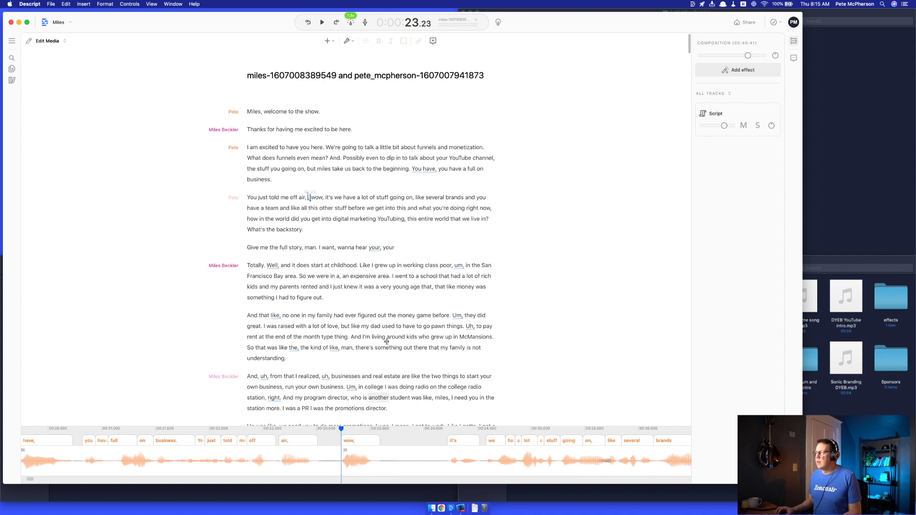
{"action": "key", "text": "super+z"}
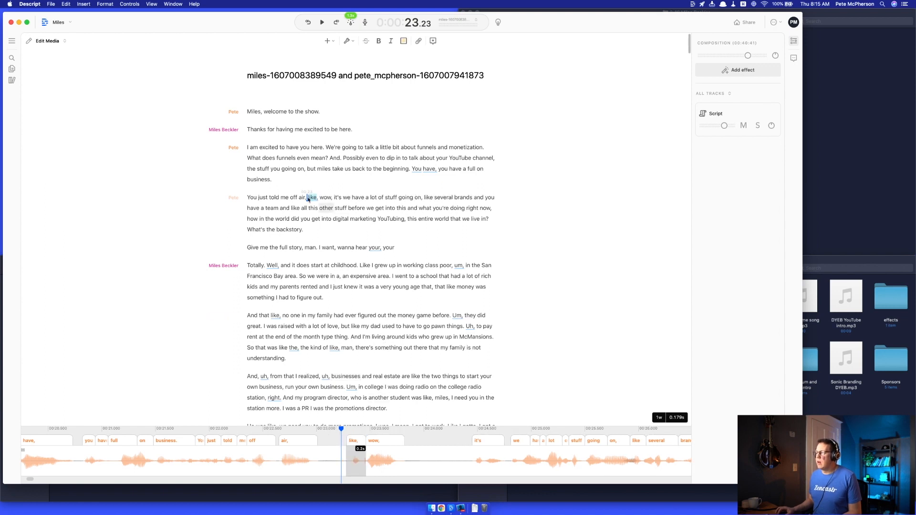
Step: Delete the filler word "like" between "You just told me off air" and "wow"
{"action": "left_click", "coordinate": [367, 259]}
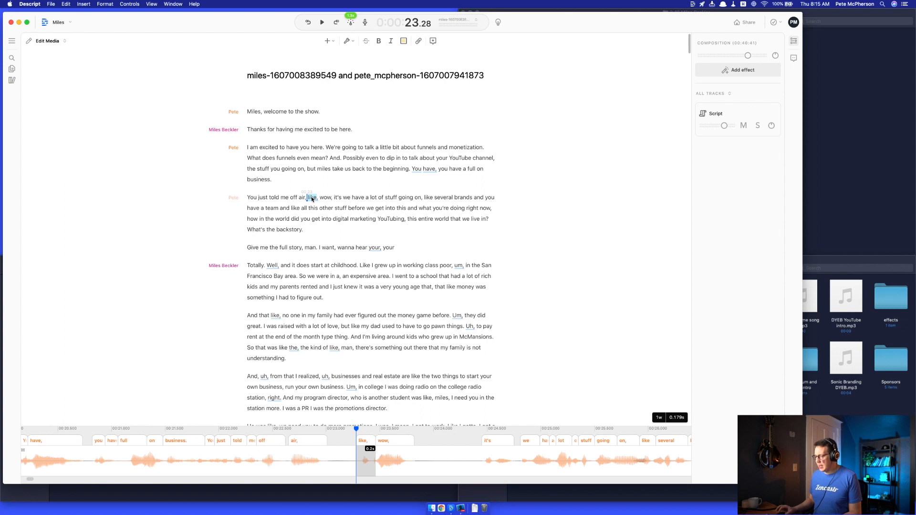
{"action": "key", "text": "BackSpace"}
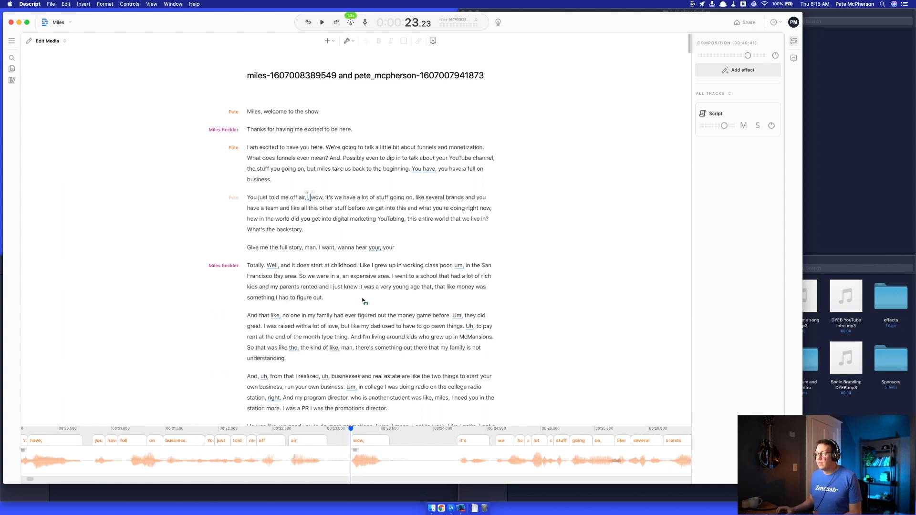
Step: Look through the opening minutes of the transcript and select several passages to examine their matching audio in the timeline
{"action": "scroll", "coordinate": [326, 201], "scroll_direction": "down", "scroll_amount": 5}
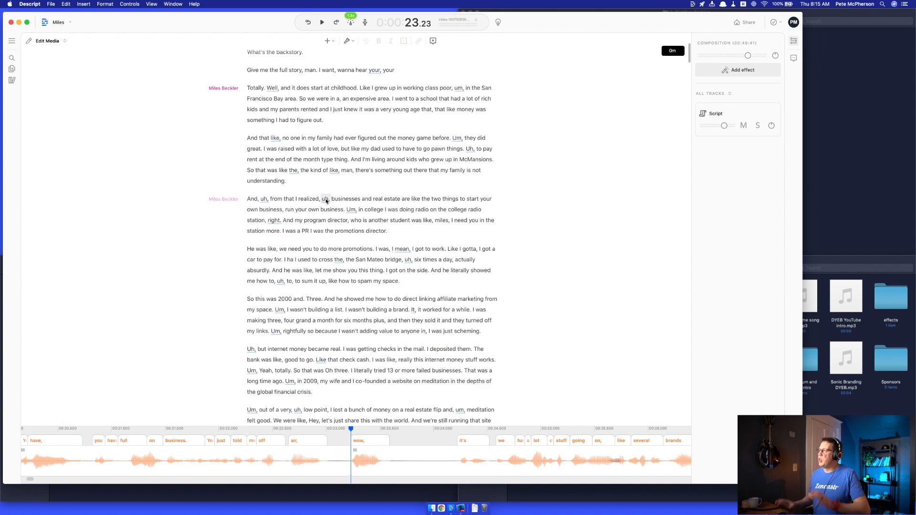
{"action": "scroll", "coordinate": [326, 200], "scroll_direction": "up", "scroll_amount": 5}
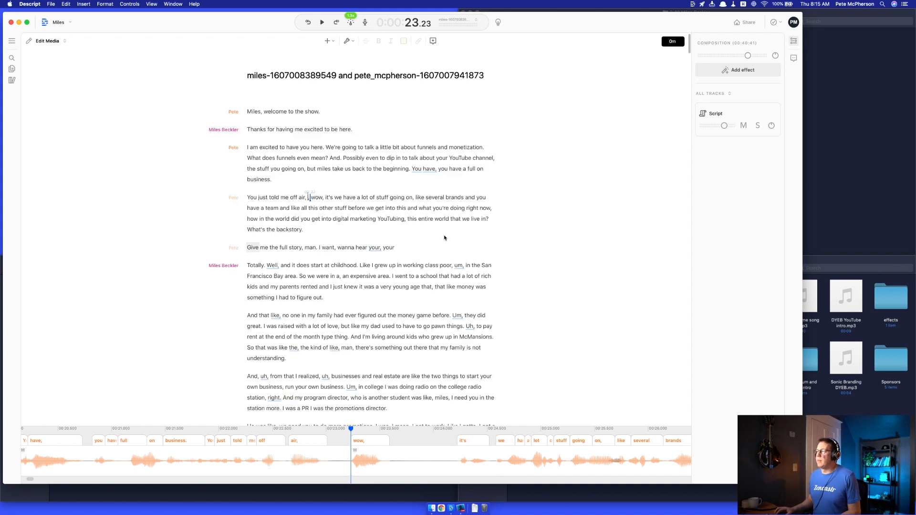
{"action": "scroll", "coordinate": [327, 219], "scroll_direction": "down", "scroll_amount": 3}
{"action": "scroll", "coordinate": [315, 170], "scroll_direction": "up", "scroll_amount": 3}
{"action": "scroll", "coordinate": [315, 169], "scroll_direction": "down", "scroll_amount": 8}
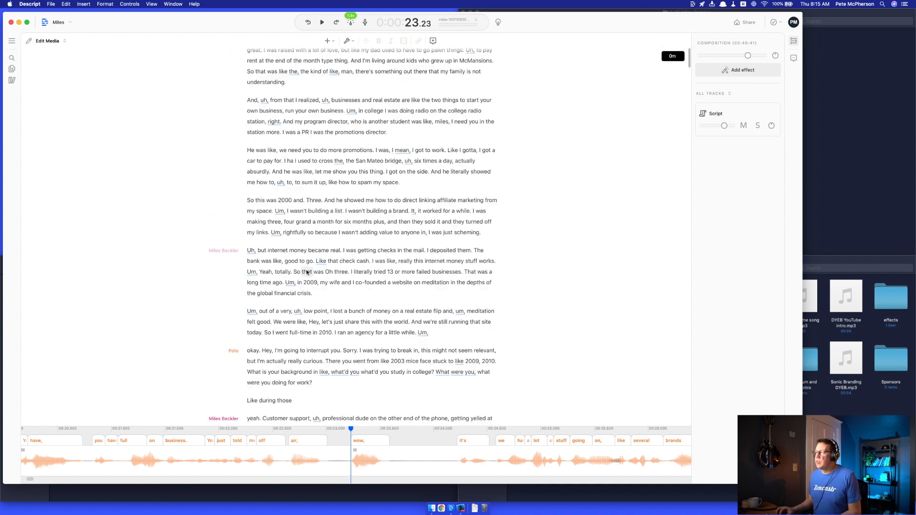
{"action": "left_click_drag", "start_coordinate": [300, 261], "coordinate": [323, 300]}
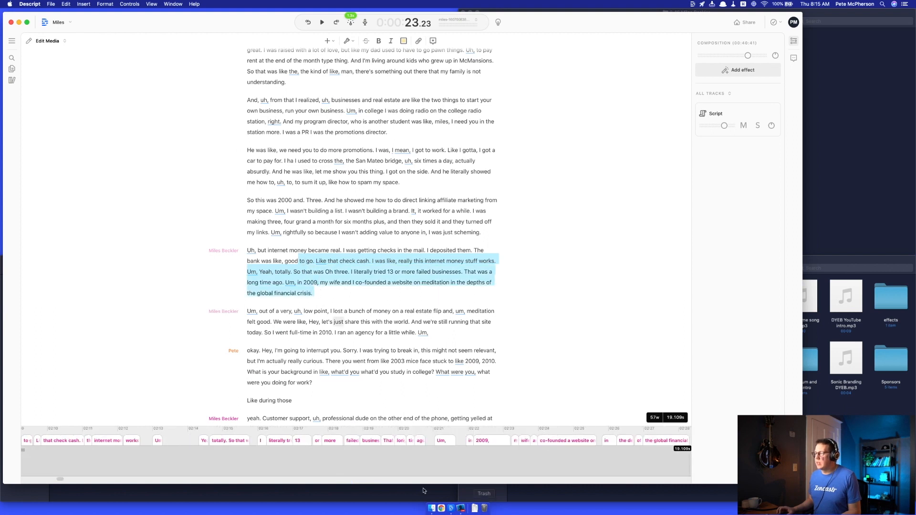
{"action": "left_click", "coordinate": [333, 322]}
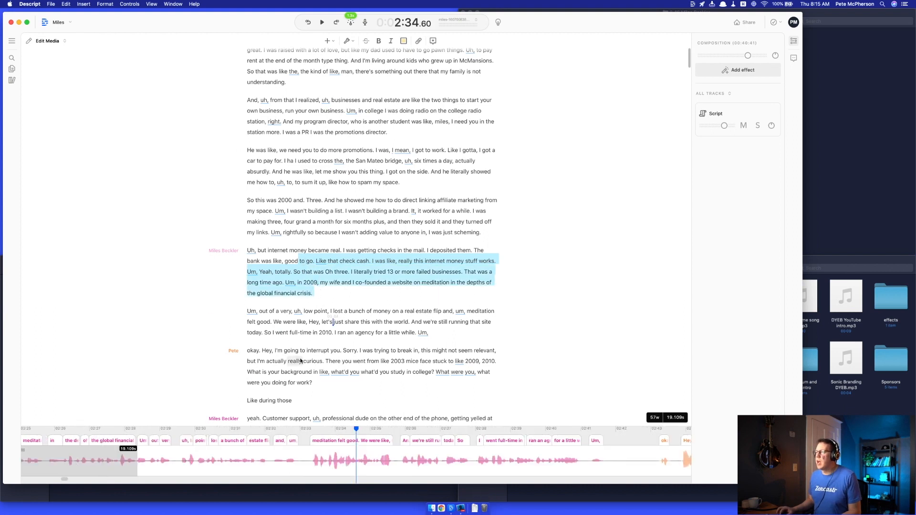
{"action": "left_click", "coordinate": [282, 321]}
{"action": "scroll", "coordinate": [289, 318], "scroll_direction": "down", "scroll_amount": 9}
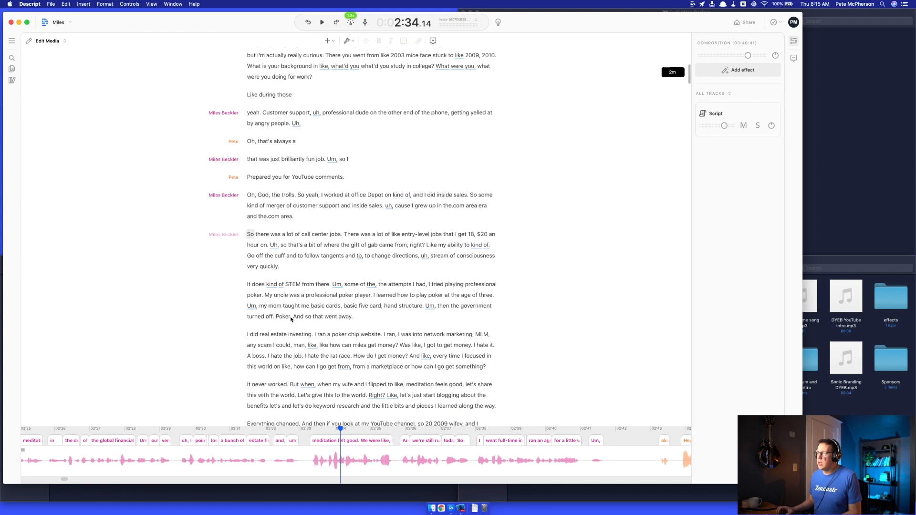
{"action": "scroll", "coordinate": [291, 319], "scroll_direction": "up", "scroll_amount": 15}
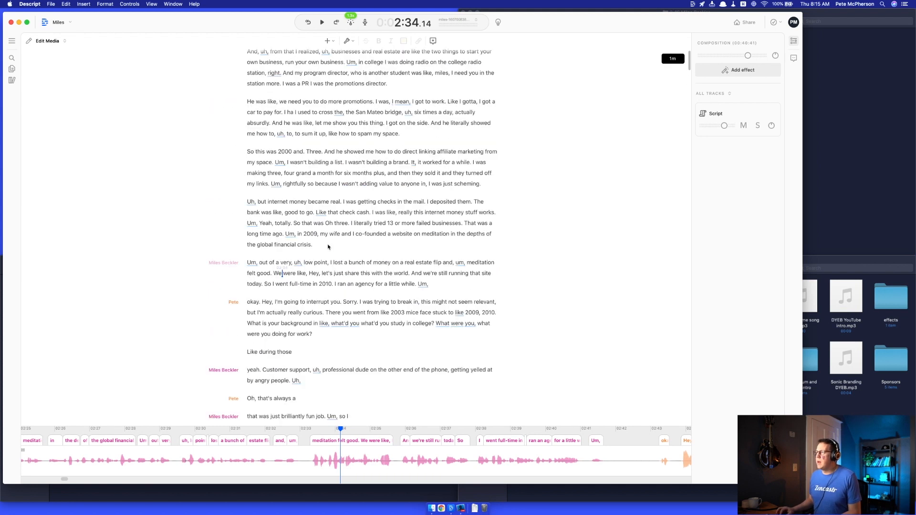
{"action": "left_click_drag", "start_coordinate": [277, 169], "coordinate": [308, 258]}
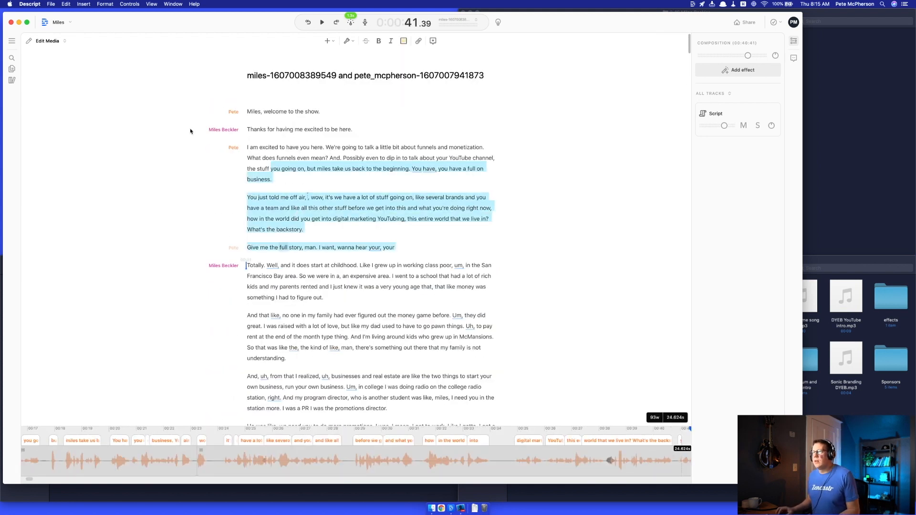
{"action": "left_click", "coordinate": [300, 158]}
Step: Switch the transcript from Edit Media to Correct Text mode for fixing transcription typos
{"action": "left_click", "coordinate": [48, 42]}
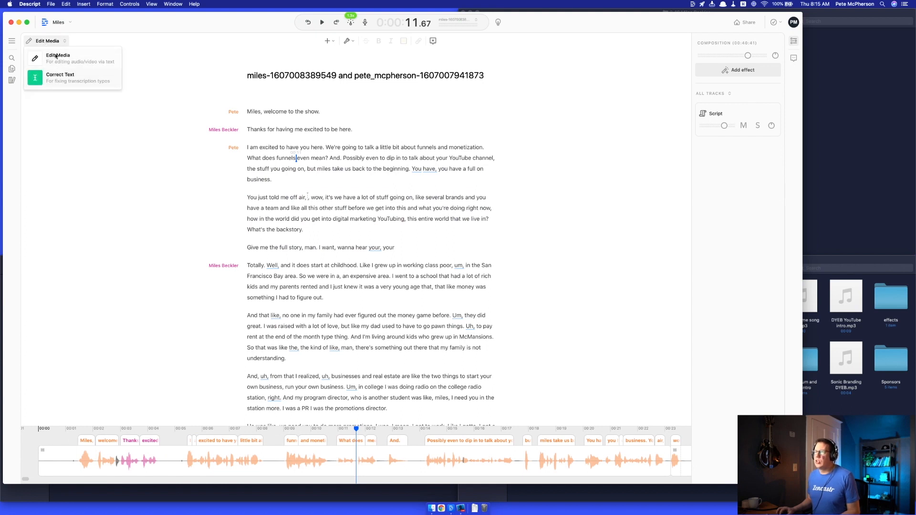
{"action": "left_click", "coordinate": [429, 264]}
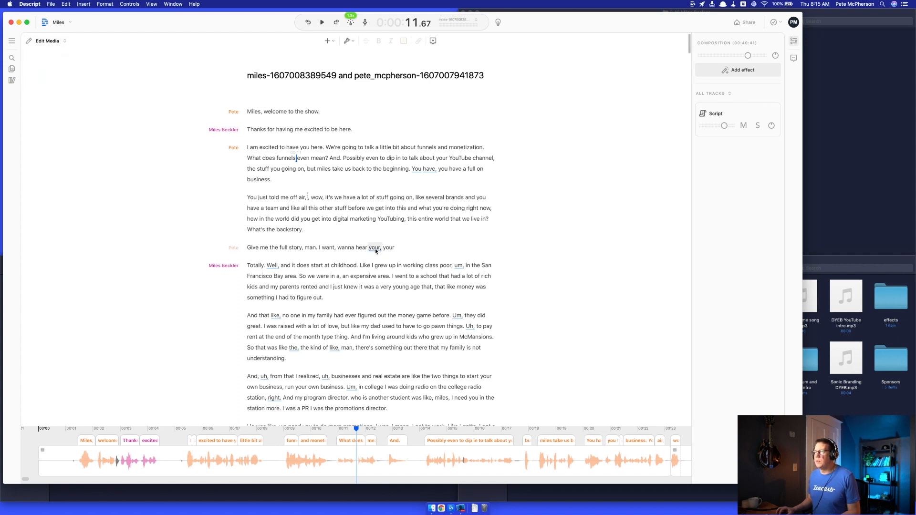
{"action": "left_click", "coordinate": [47, 41]}
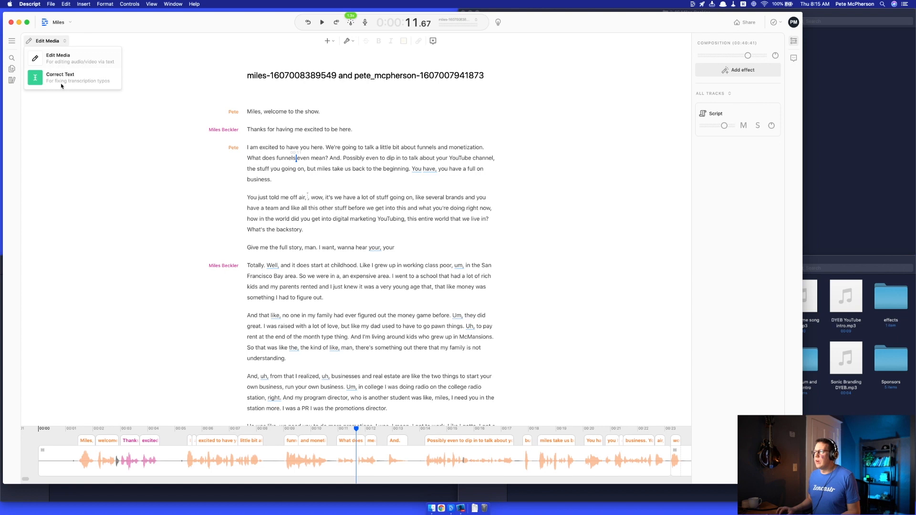
{"action": "left_click", "coordinate": [62, 83]}
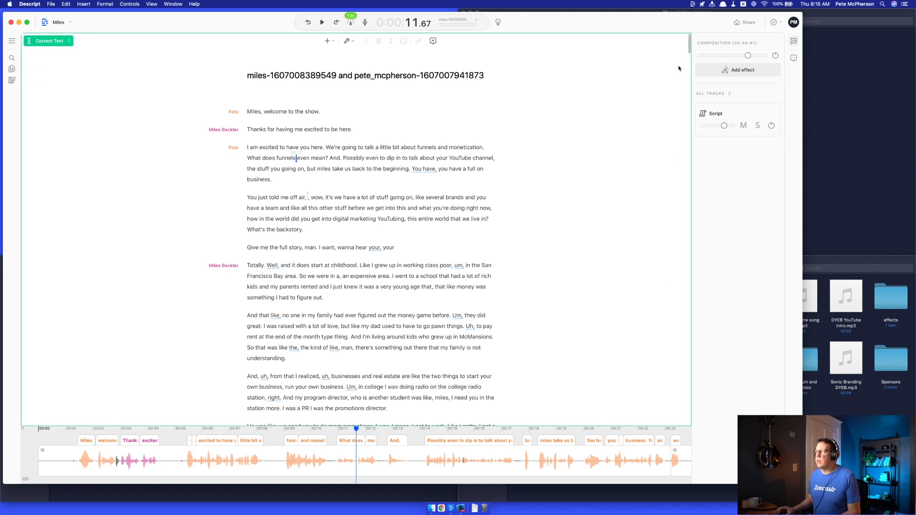
Step: Change the first "your" after "wanna hear" to "you're" and return the transcript to Edit Media mode
{"action": "double_click", "coordinate": [376, 247]}
{"action": "type", "text": "you're"}
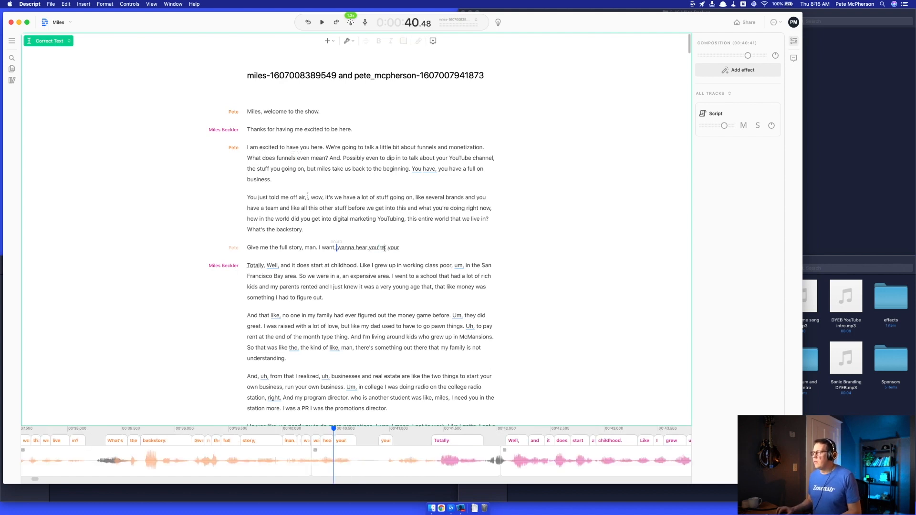
{"action": "left_click", "coordinate": [375, 248]}
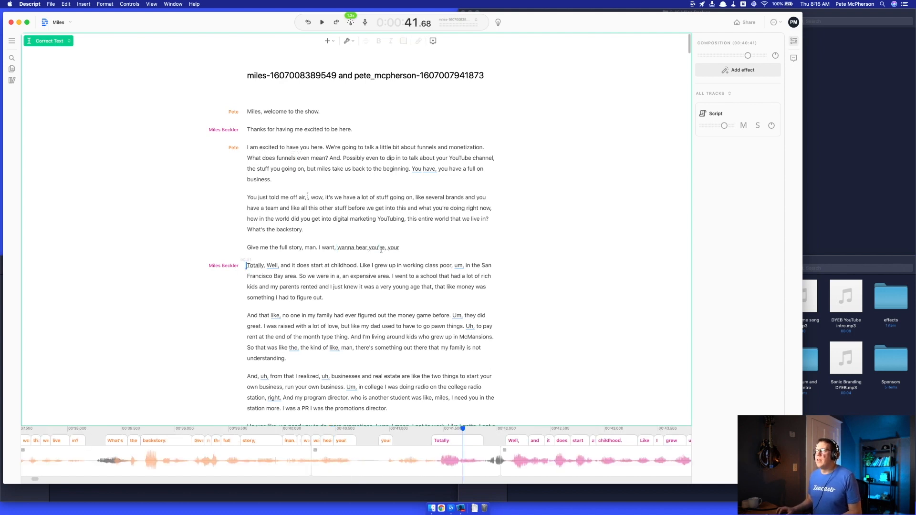
{"action": "left_click", "coordinate": [58, 41]}
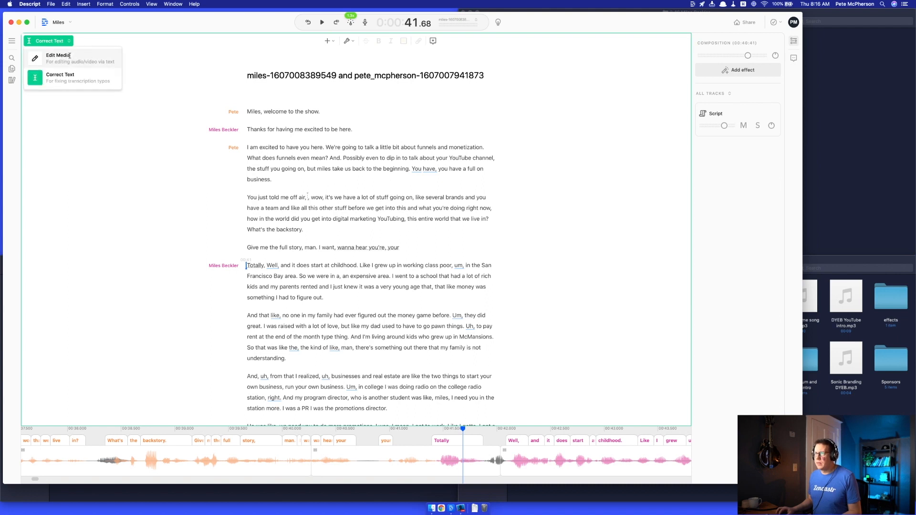
{"action": "left_click", "coordinate": [67, 56]}
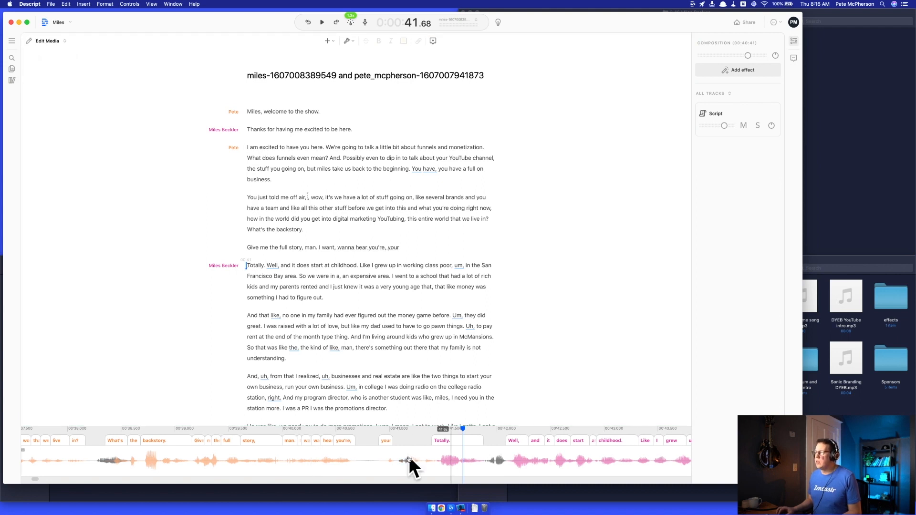
Step: Look through the transcript and listen to the start of the paragraph beginning "And, uh, from that I realized"
{"action": "scroll", "coordinate": [343, 333], "scroll_direction": "down", "scroll_amount": 5}
{"action": "scroll", "coordinate": [342, 333], "scroll_direction": "down", "scroll_amount": 20}
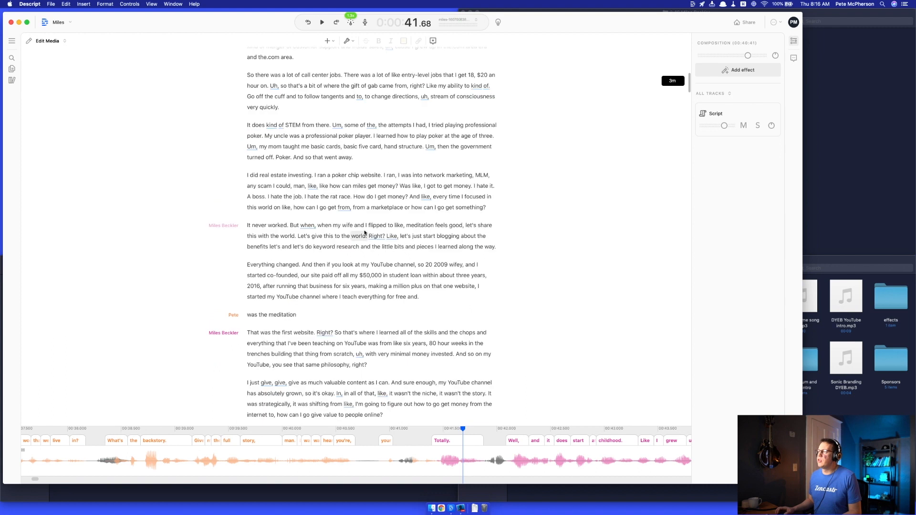
{"action": "scroll", "coordinate": [375, 247], "scroll_direction": "up", "scroll_amount": 20}
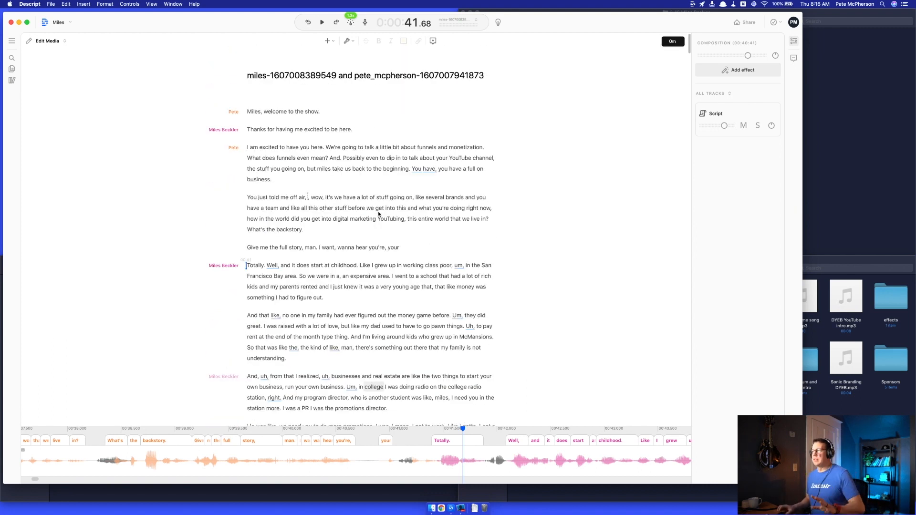
{"action": "left_click", "coordinate": [342, 197]}
{"action": "scroll", "coordinate": [341, 268], "scroll_direction": "down", "scroll_amount": 1}
{"action": "scroll", "coordinate": [341, 269], "scroll_direction": "down", "scroll_amount": 5}
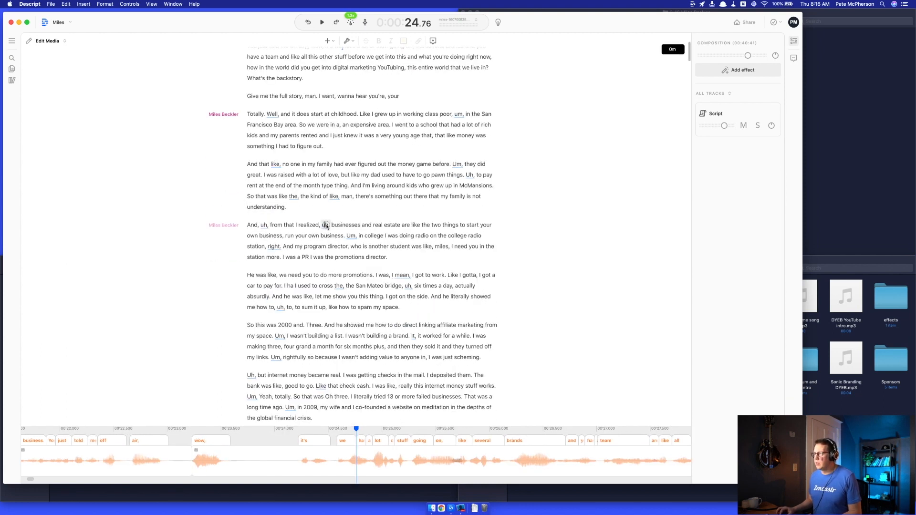
{"action": "left_click", "coordinate": [324, 226]}
{"action": "left_click", "coordinate": [252, 227]}
{"action": "key", "text": "space"}
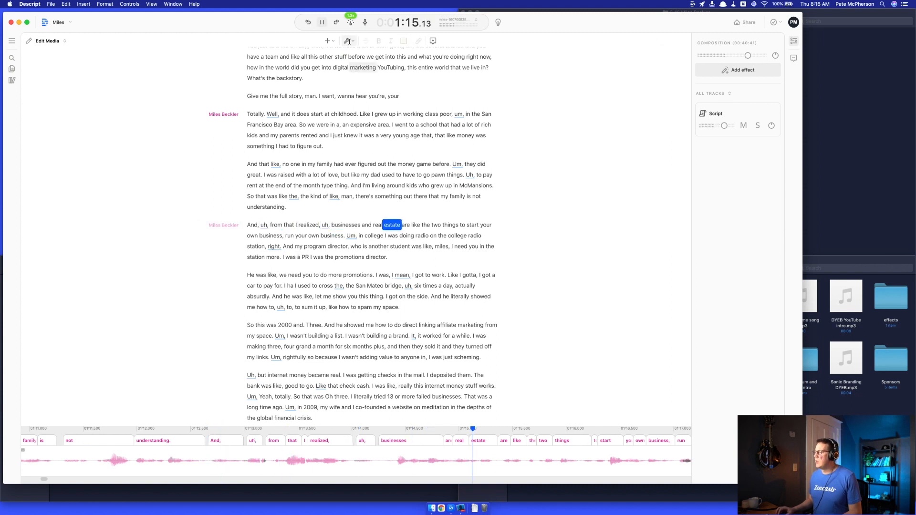
{"action": "key", "text": "space"}
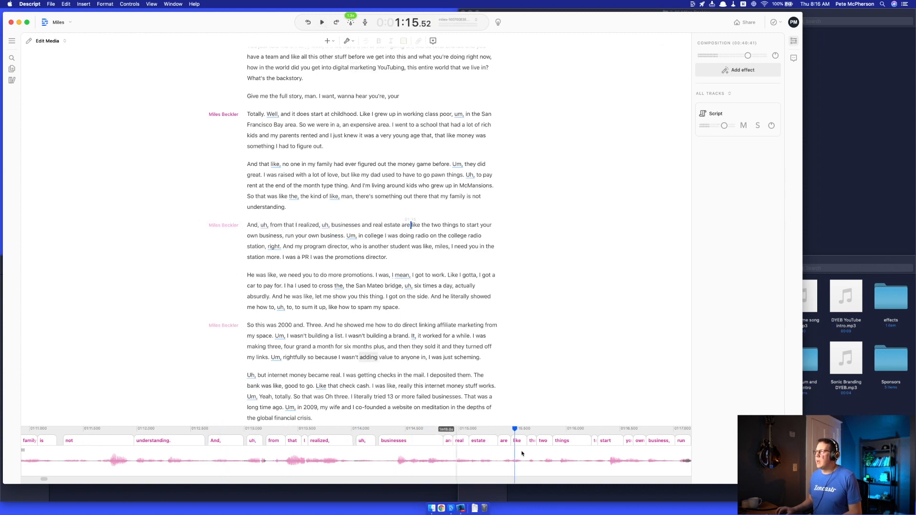
Step: Set the playback speed to 1x and listen to the recording from "uh, businesses and real estate" through "Um"
{"action": "left_click", "coordinate": [351, 22]}
{"action": "left_click_drag", "start_coordinate": [335, 46], "coordinate": [325, 47]}
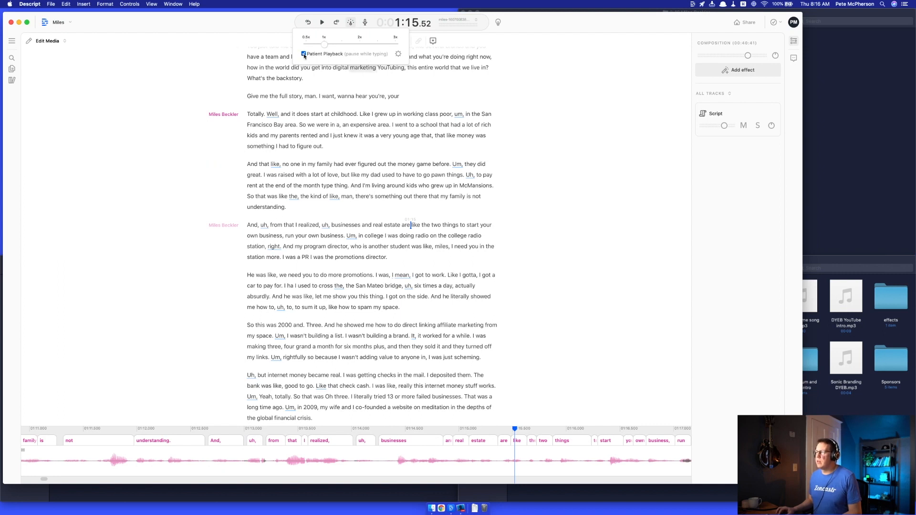
{"action": "left_click", "coordinate": [321, 225]}
{"action": "key", "text": "space"}
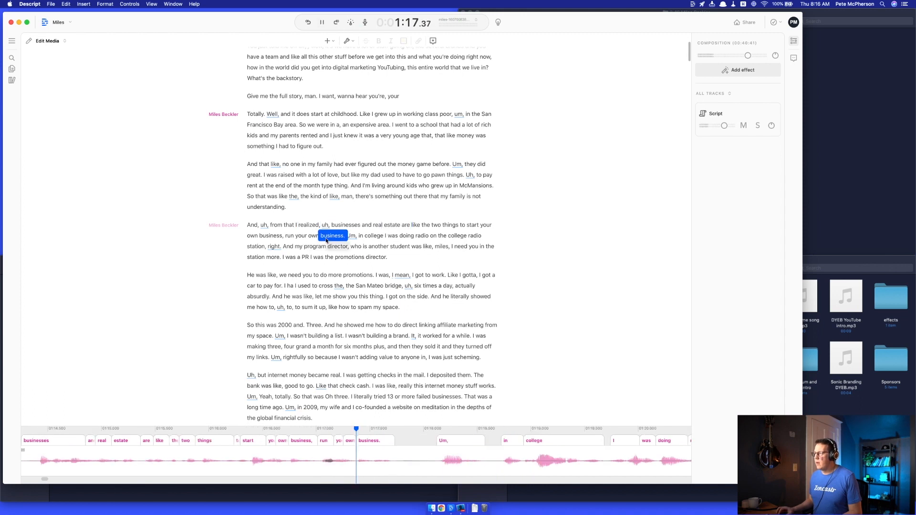
{"action": "key", "text": "space"}
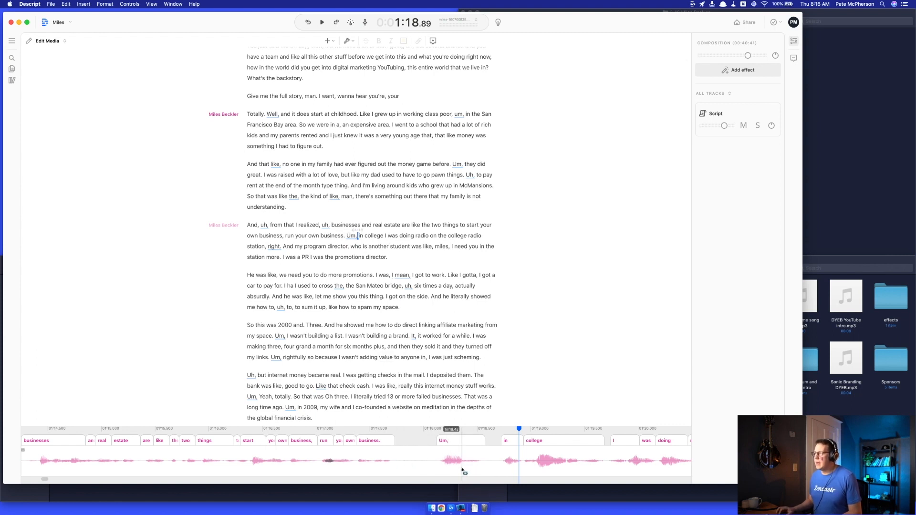
Step: Open filler-word removal from the "Um" before "in college I was doing radio"
{"action": "double_click", "coordinate": [350, 237]}
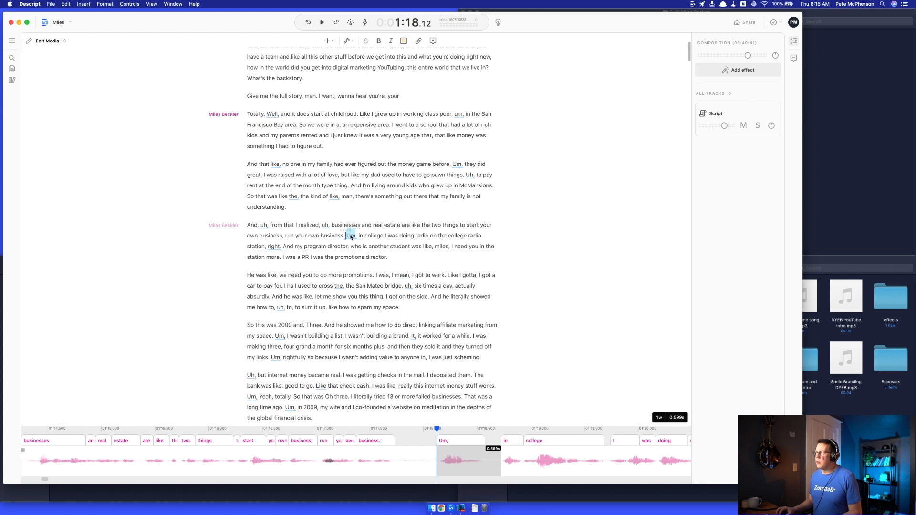
{"action": "left_click", "coordinate": [333, 296]}
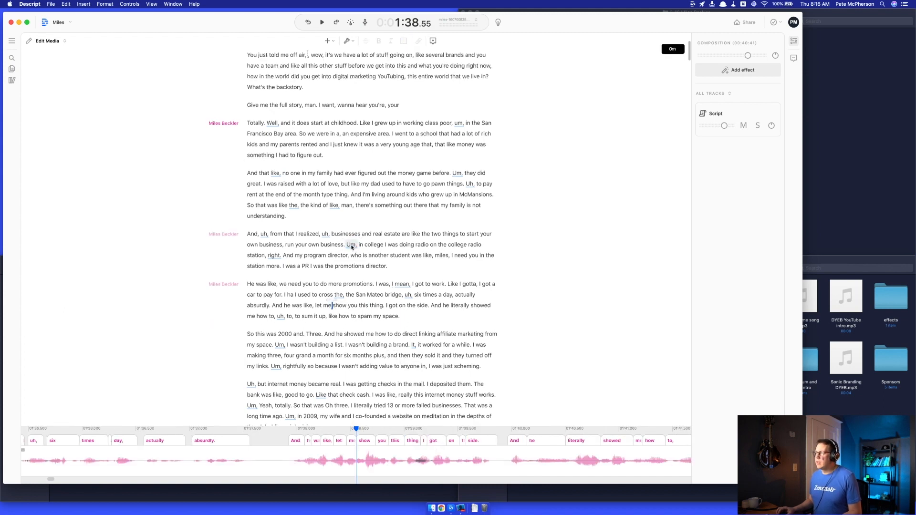
{"action": "right_click", "coordinate": [352, 248]}
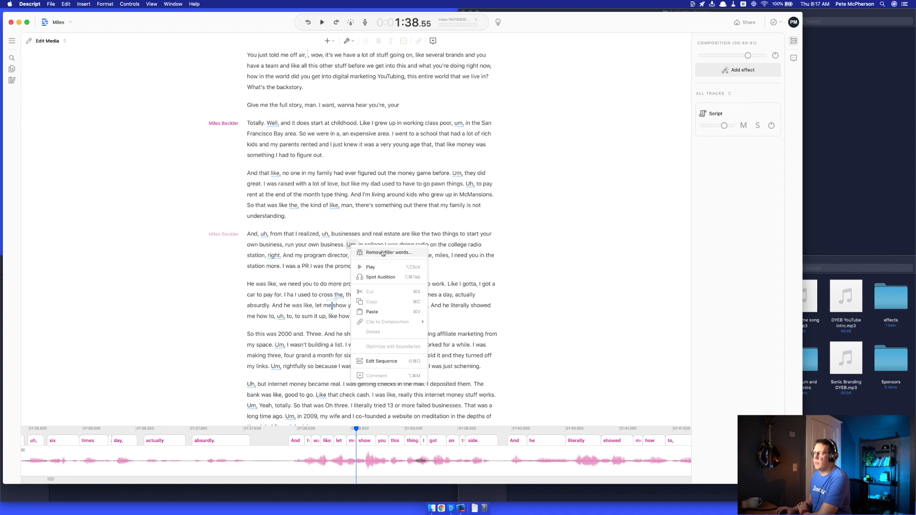
{"action": "left_click", "coordinate": [375, 252]}
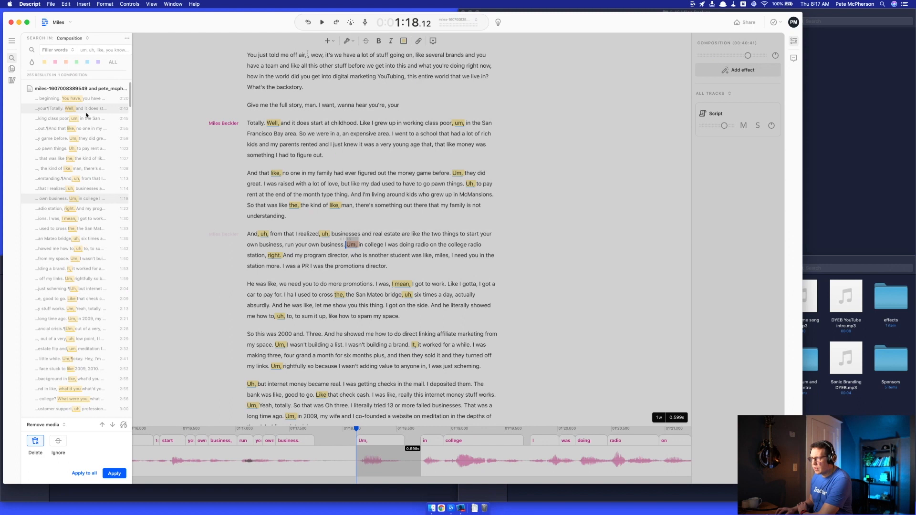
Step: Look through the full list of filler words detected across the composition
{"action": "scroll", "coordinate": [71, 293], "scroll_direction": "down", "scroll_amount": 10}
{"action": "scroll", "coordinate": [72, 293], "scroll_direction": "down", "scroll_amount": 20}
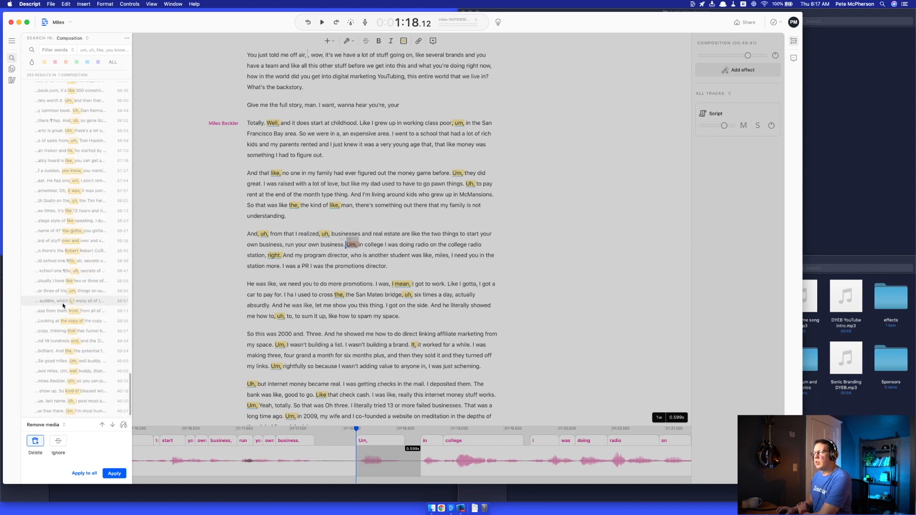
{"action": "scroll", "coordinate": [67, 298], "scroll_direction": "up", "scroll_amount": 10}
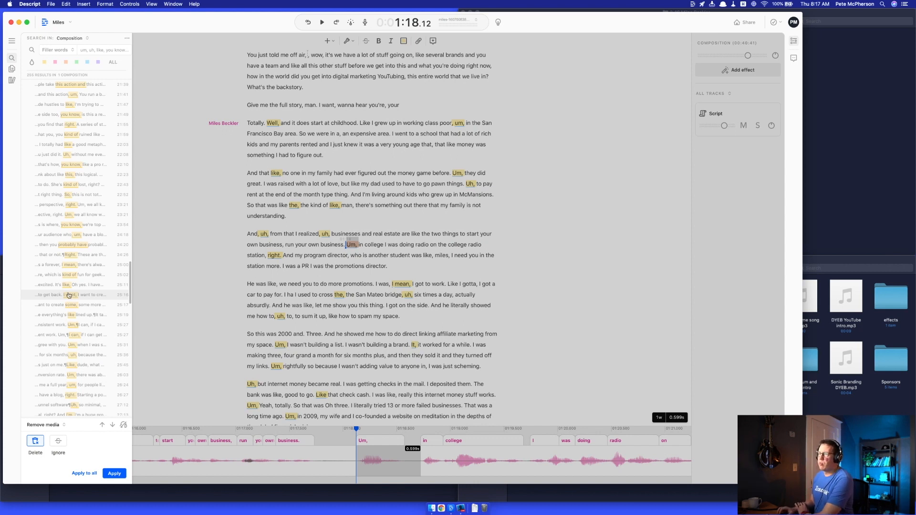
{"action": "left_click_drag", "start_coordinate": [128, 284], "coordinate": [117, 347]}
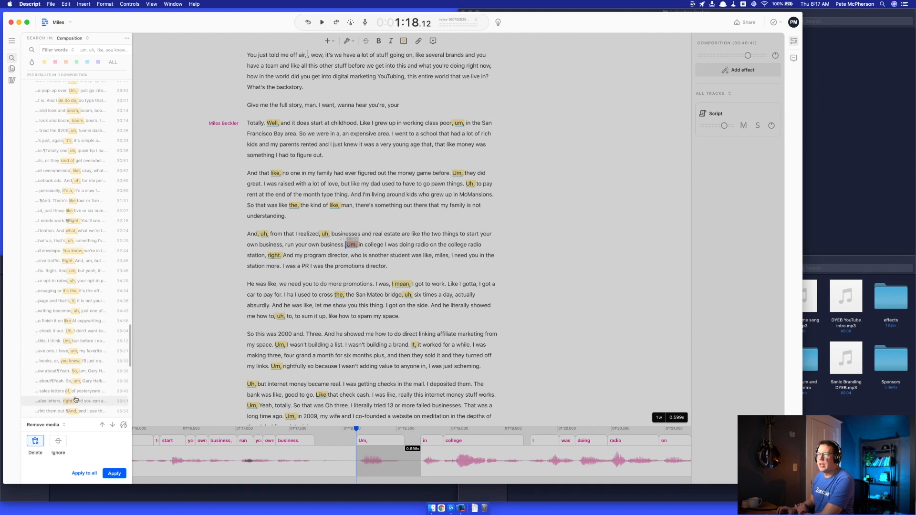
{"action": "scroll", "coordinate": [77, 283], "scroll_direction": "up", "scroll_amount": 10}
{"action": "scroll", "coordinate": [76, 282], "scroll_direction": "up", "scroll_amount": 15}
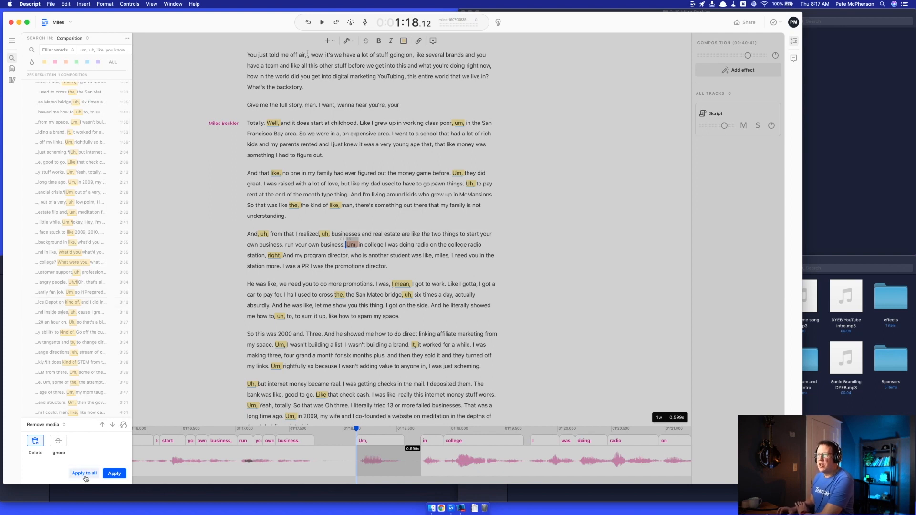
Step: Audition the "Um" before "Yeah, totally" and the "uh" before "low point" from the filler-word results
{"action": "left_click", "coordinate": [61, 176]}
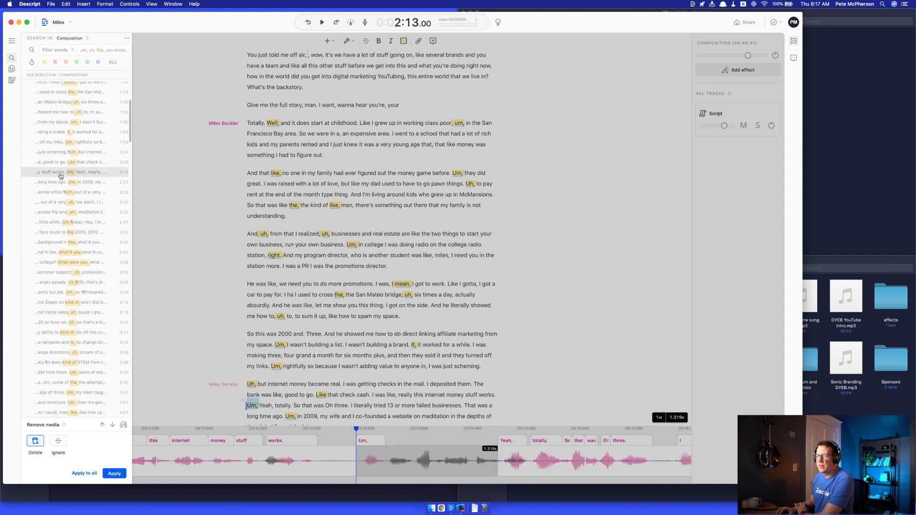
{"action": "left_click", "coordinate": [125, 426]}
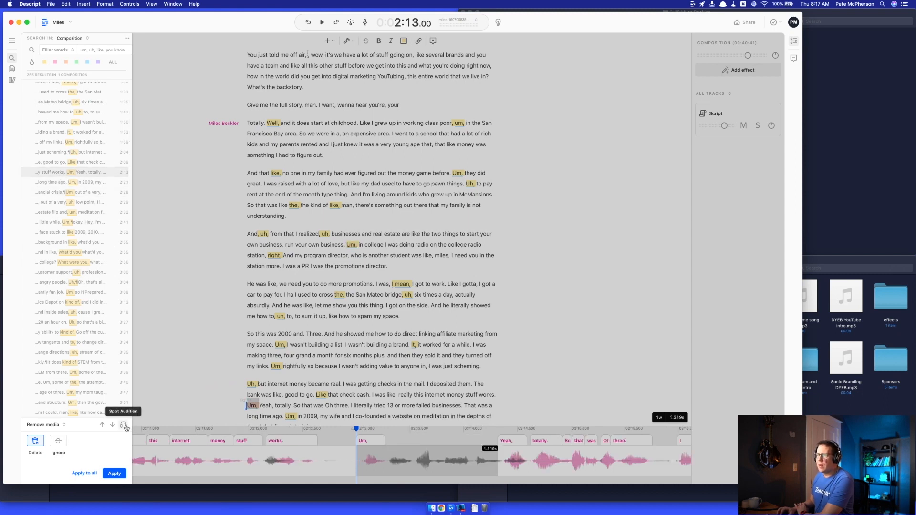
{"action": "left_click", "coordinate": [52, 205]}
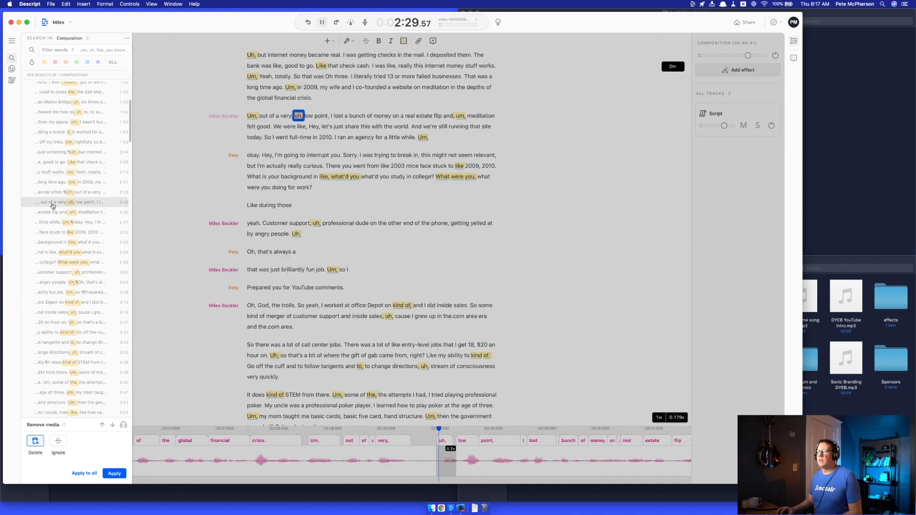
Step: Audition the "um" before "meditation", the "kind of" after "office Depot on" and the "uh" before "stream of consciousness", and switch off automatic auditioning
{"action": "left_click", "coordinate": [59, 213]}
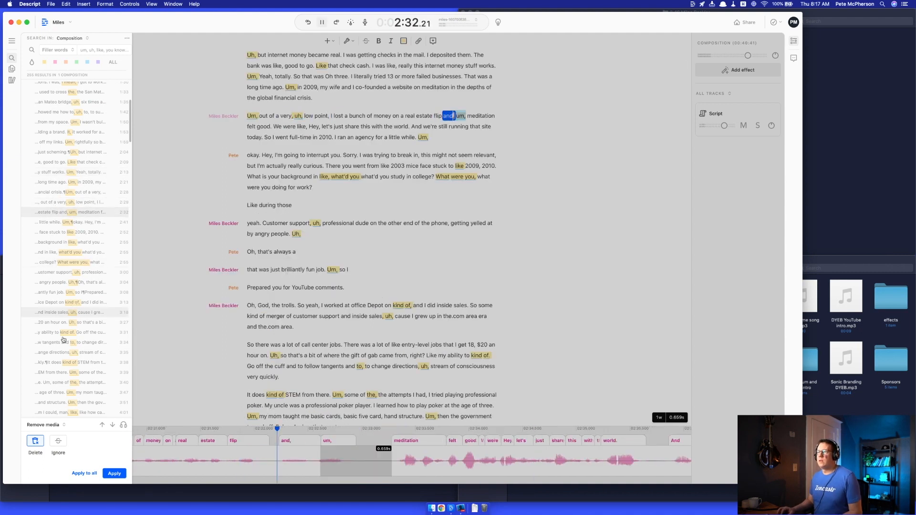
{"action": "left_click", "coordinate": [54, 307]}
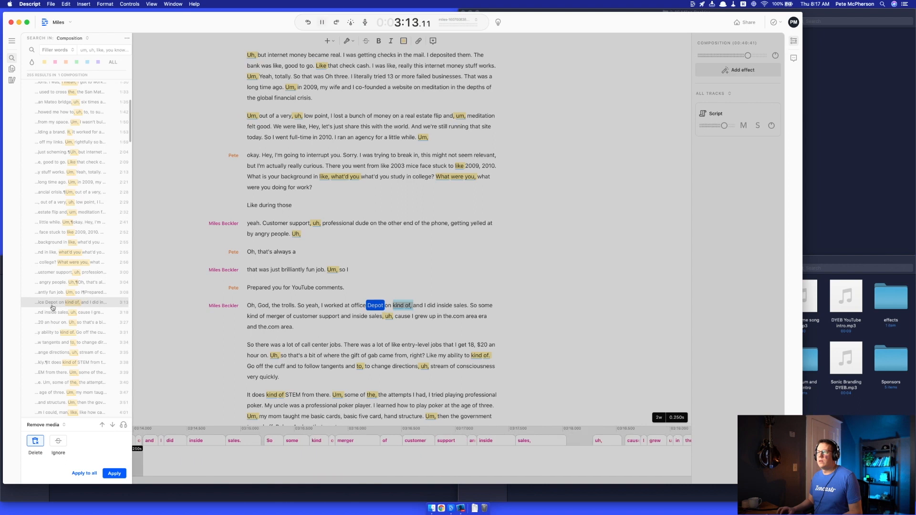
{"action": "left_click", "coordinate": [81, 352]}
{"action": "left_click", "coordinate": [124, 425]}
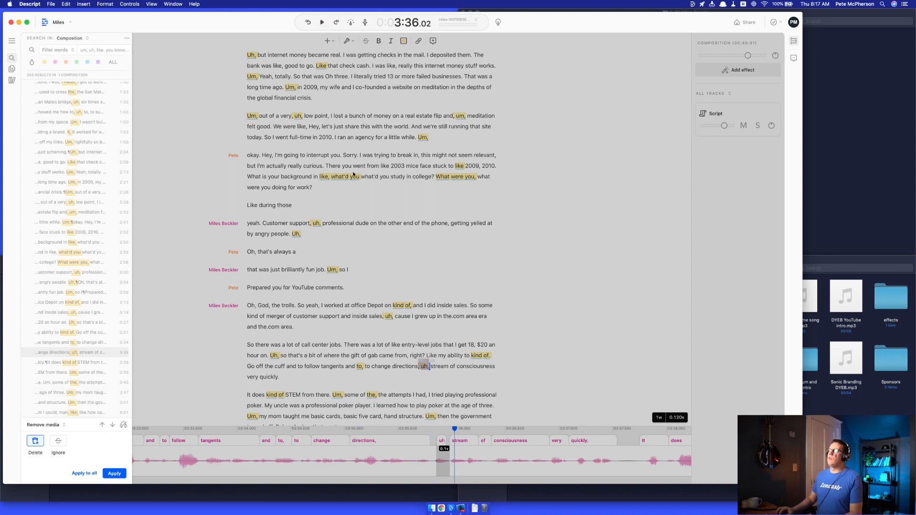
Step: Leave filler-word removal, listen to the interviewer's interruption from "I'm going to interrupt you", and place the playhead before "background"
{"action": "key", "text": "Escape"}
{"action": "left_click", "coordinate": [289, 158]}
{"action": "key", "text": "space"}
{"action": "key", "text": "space"}
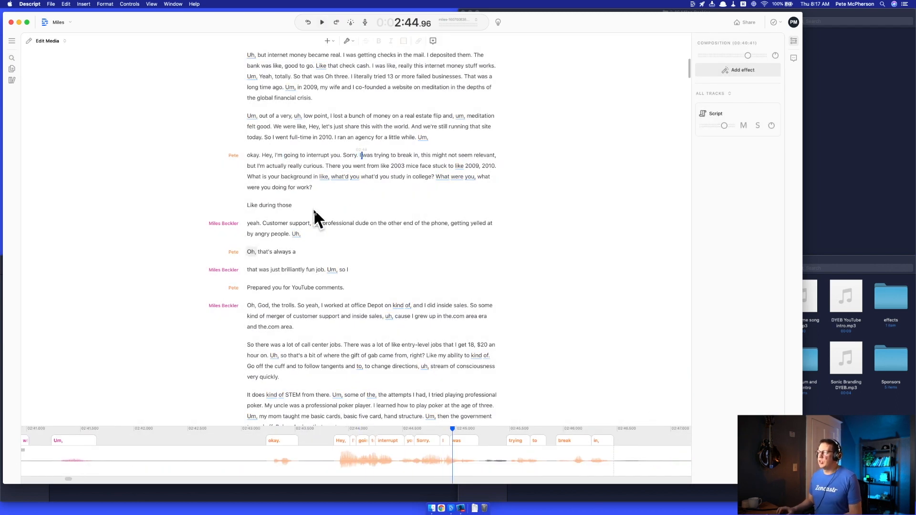
{"action": "scroll", "coordinate": [354, 270], "scroll_direction": "up", "scroll_amount": 2}
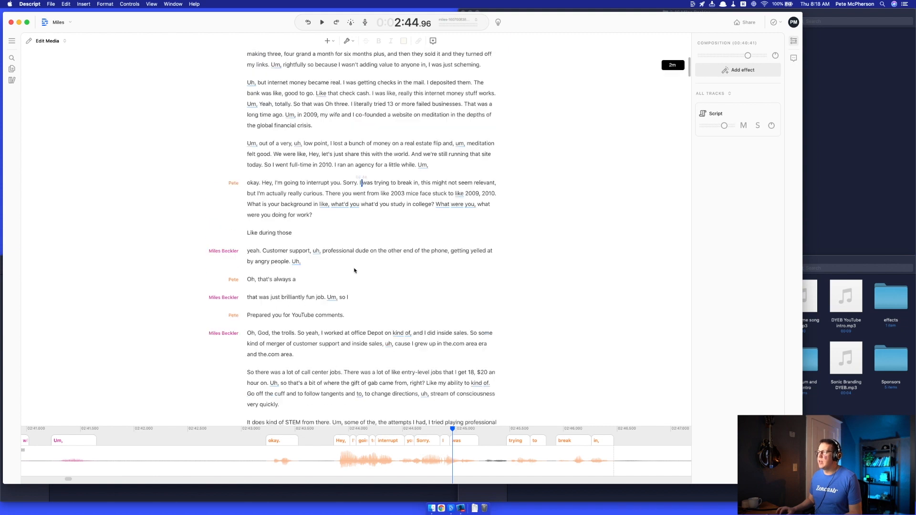
{"action": "left_click", "coordinate": [280, 204]}
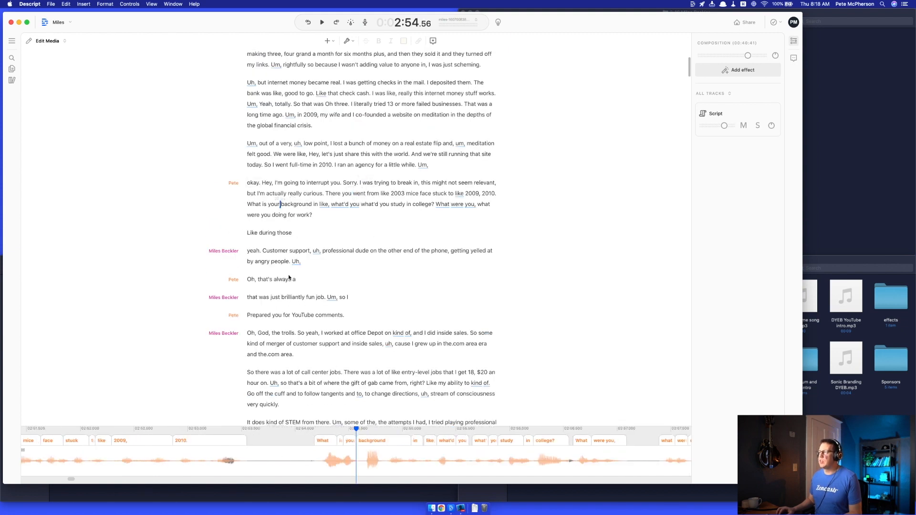
{"action": "right_click", "coordinate": [318, 186]}
{"action": "left_click", "coordinate": [449, 264]}
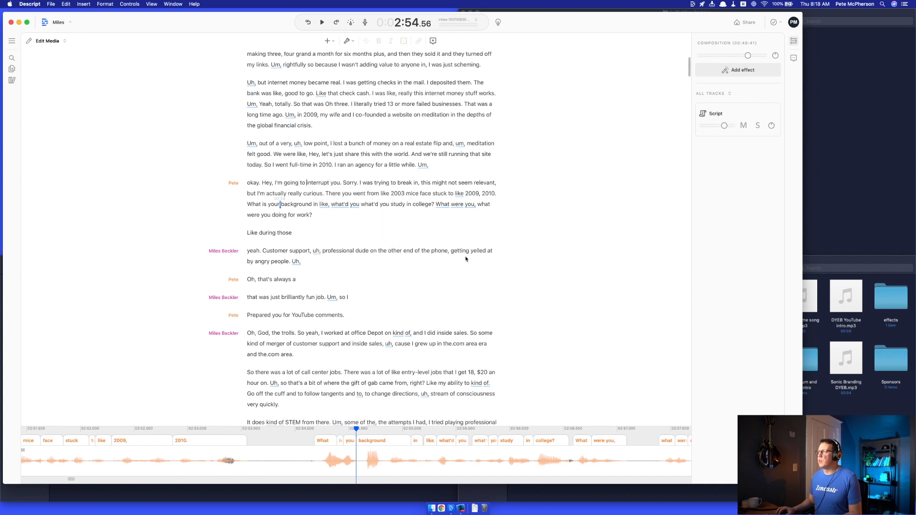
Step: Open filler-word removal for the composition again and review the list of detected filler words
{"action": "left_click", "coordinate": [348, 40]}
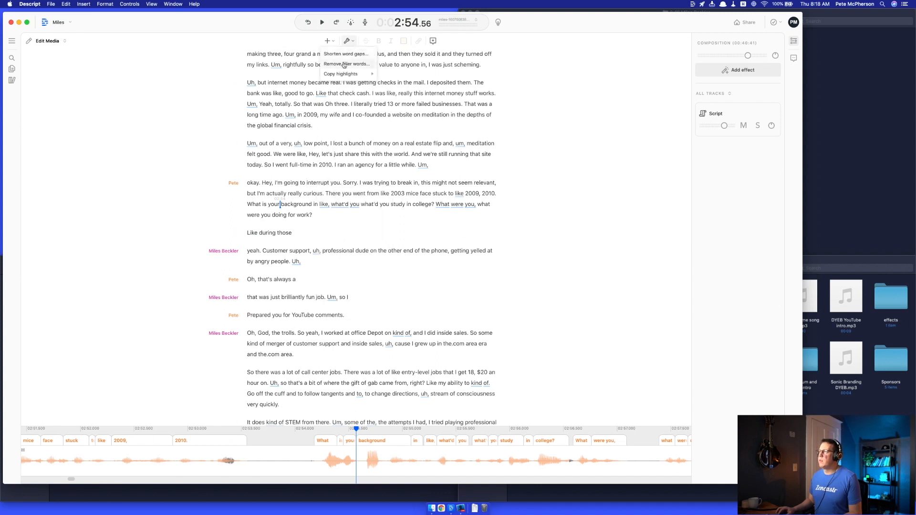
{"action": "left_click", "coordinate": [344, 64]}
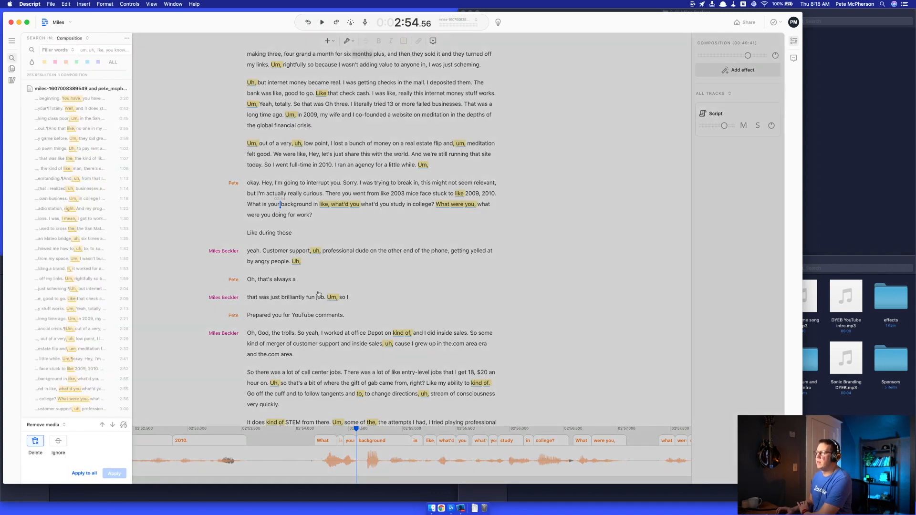
{"action": "scroll", "coordinate": [83, 307], "scroll_direction": "down", "scroll_amount": 10}
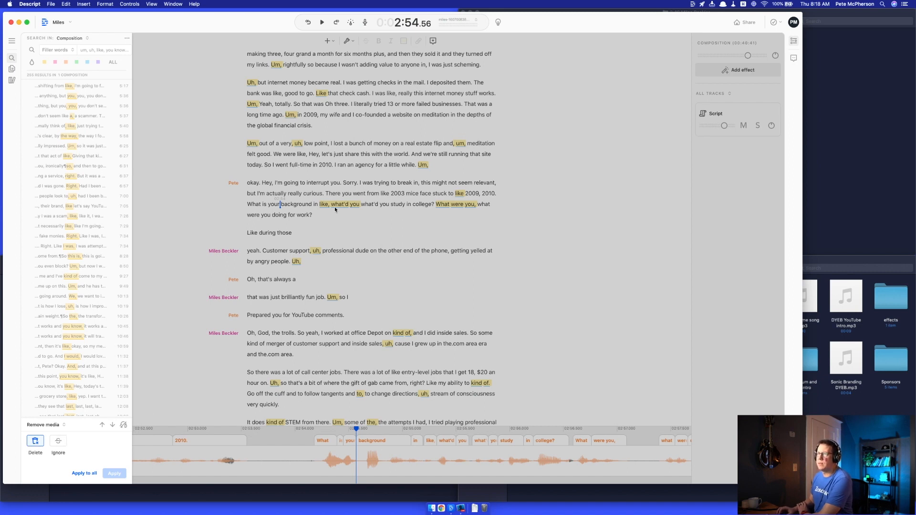
{"action": "scroll", "coordinate": [83, 231], "scroll_direction": "up", "scroll_amount": 15}
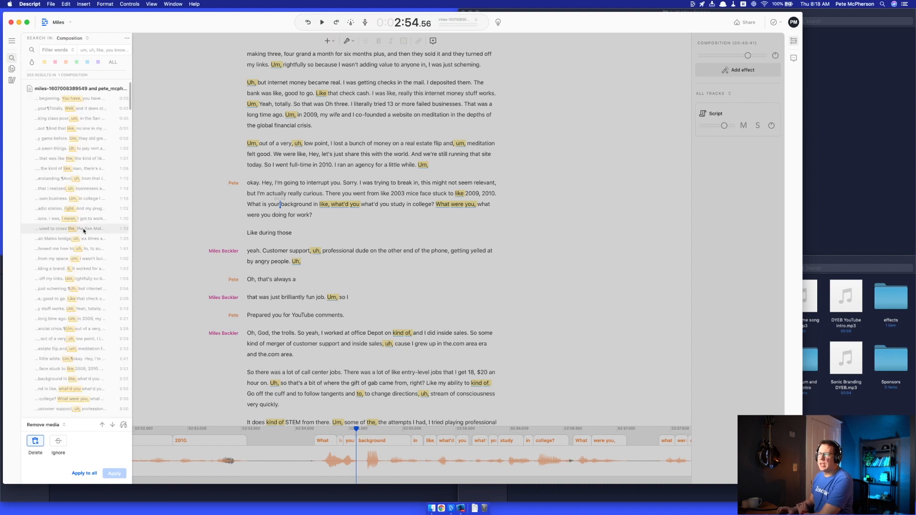
{"action": "scroll", "coordinate": [72, 286], "scroll_direction": "down", "scroll_amount": 20}
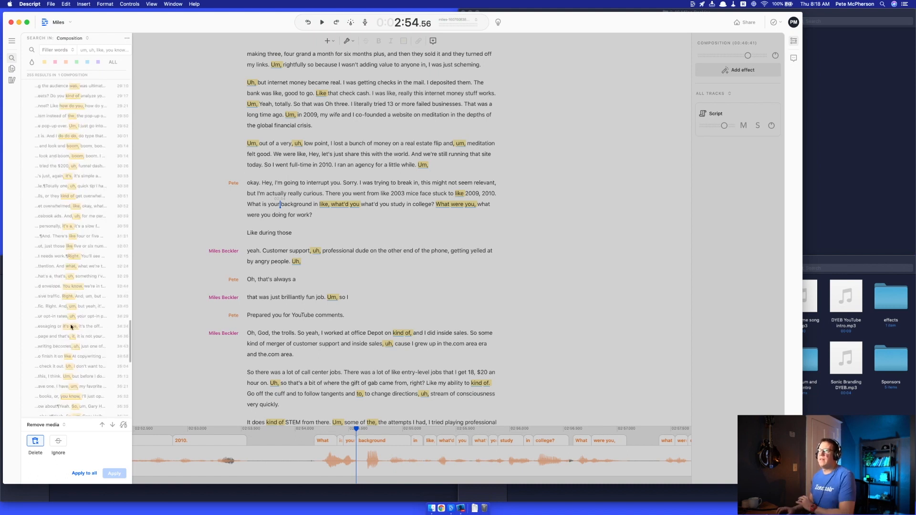
{"action": "scroll", "coordinate": [81, 175], "scroll_direction": "up", "scroll_amount": 15}
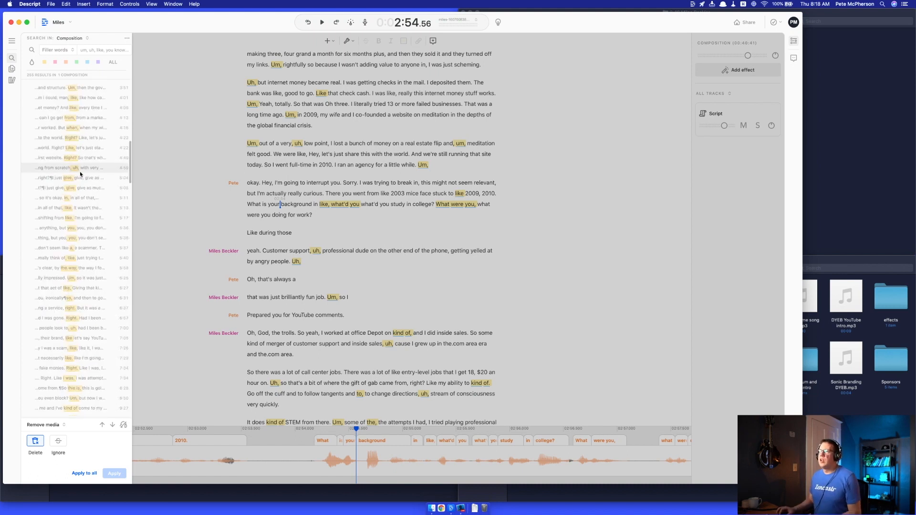
Step: Limit the filler-word filter to "uh" and "um", deselecting all other phrases and repeated words
{"action": "left_click", "coordinate": [103, 50]}
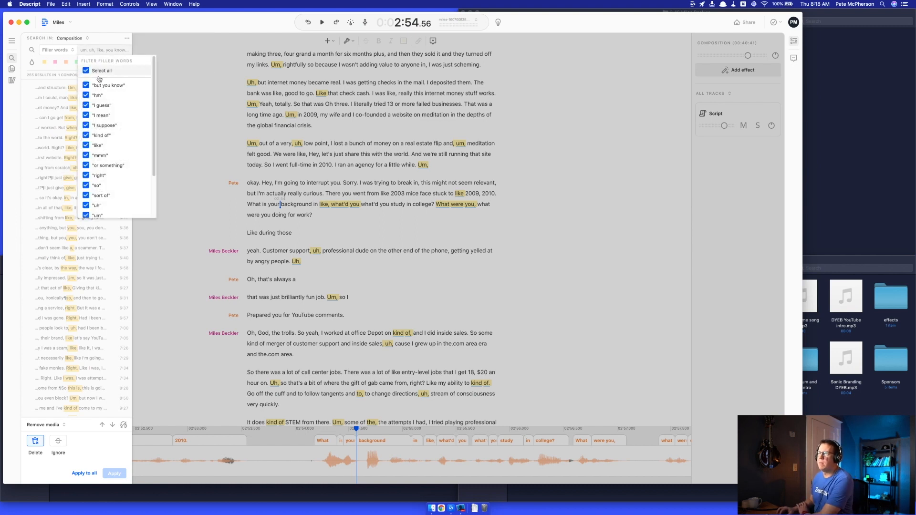
{"action": "left_click", "coordinate": [86, 85]}
{"action": "left_click", "coordinate": [86, 105]}
{"action": "left_click", "coordinate": [85, 115]}
{"action": "left_click", "coordinate": [85, 125]}
{"action": "left_click", "coordinate": [86, 135]}
{"action": "left_click", "coordinate": [87, 145]}
{"action": "left_click", "coordinate": [86, 155]}
{"action": "left_click", "coordinate": [86, 175]}
{"action": "left_click", "coordinate": [86, 185]}
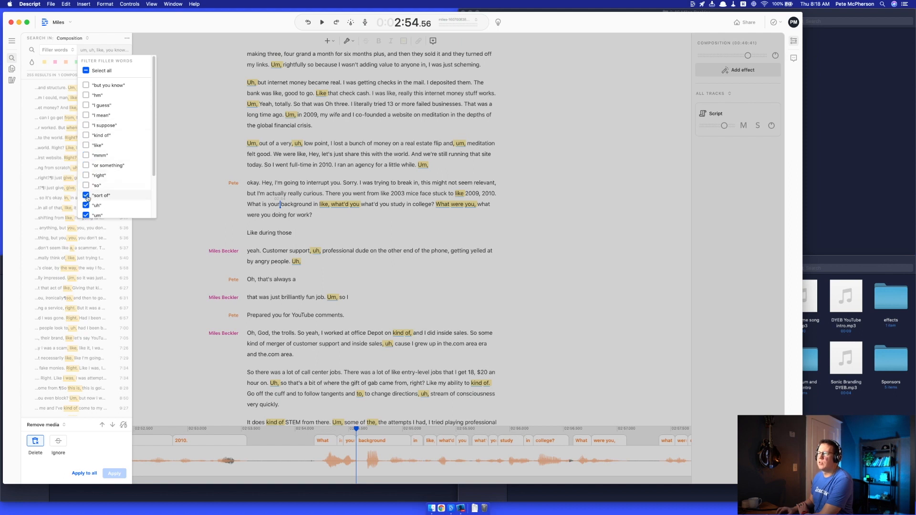
{"action": "scroll", "coordinate": [86, 198], "scroll_direction": "down", "scroll_amount": 3}
{"action": "left_click", "coordinate": [86, 201]}
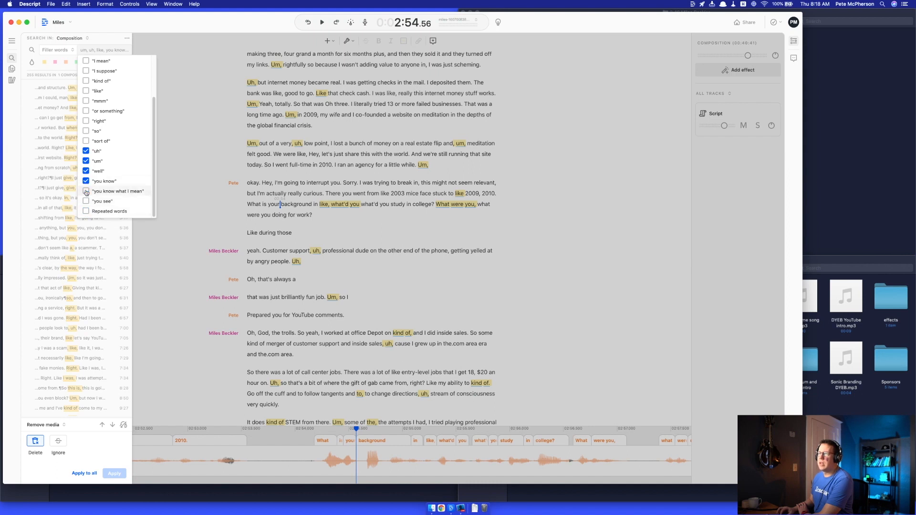
{"action": "left_click", "coordinate": [86, 171]}
{"action": "scroll", "coordinate": [140, 156], "scroll_direction": "up", "scroll_amount": 3}
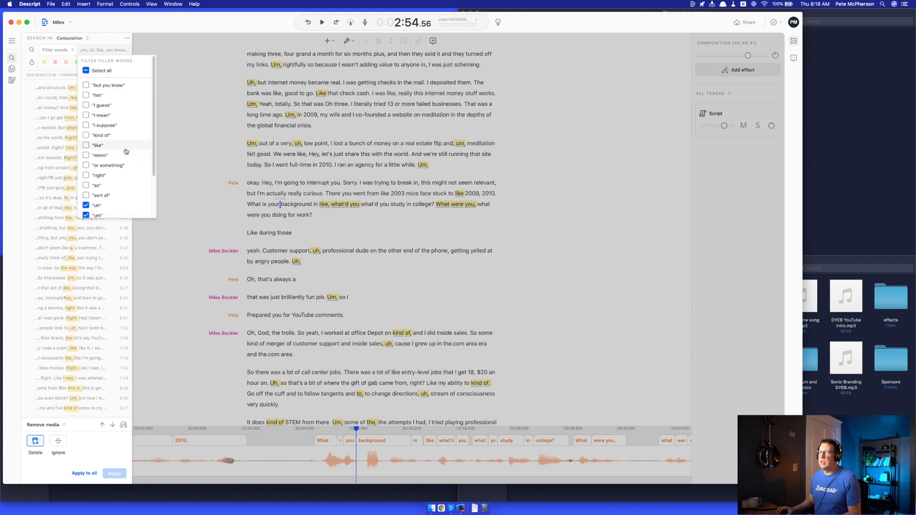
{"action": "left_click", "coordinate": [217, 135]}
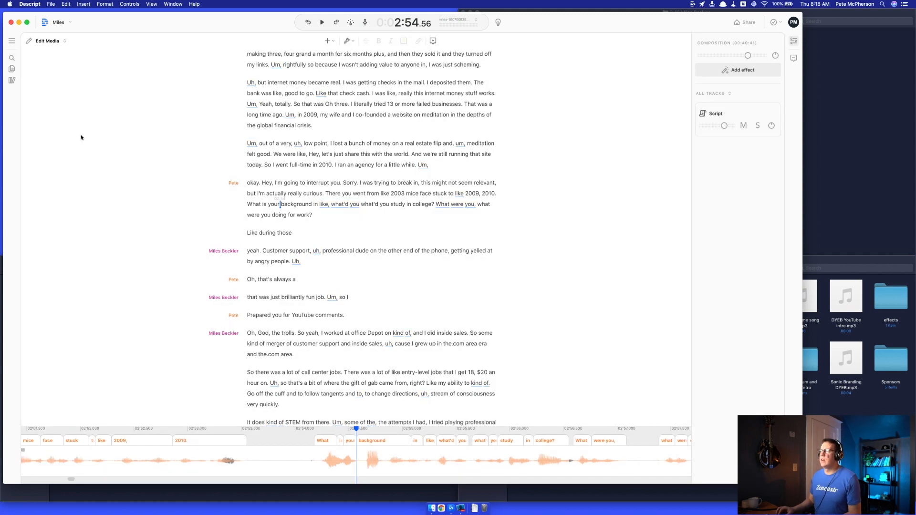
Step: Reopen filler-word removal, check the filtered list, and delete every listed "uh" and "um" from the composition at once
{"action": "left_click", "coordinate": [349, 41]}
{"action": "left_click", "coordinate": [351, 63]}
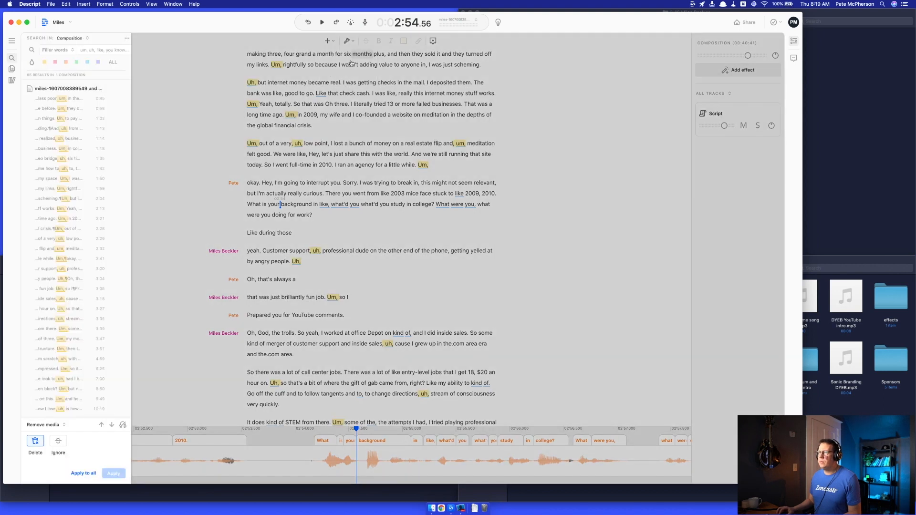
{"action": "scroll", "coordinate": [77, 191], "scroll_direction": "down", "scroll_amount": 15}
{"action": "scroll", "coordinate": [77, 216], "scroll_direction": "down", "scroll_amount": 5}
{"action": "scroll", "coordinate": [76, 216], "scroll_direction": "up", "scroll_amount": 15}
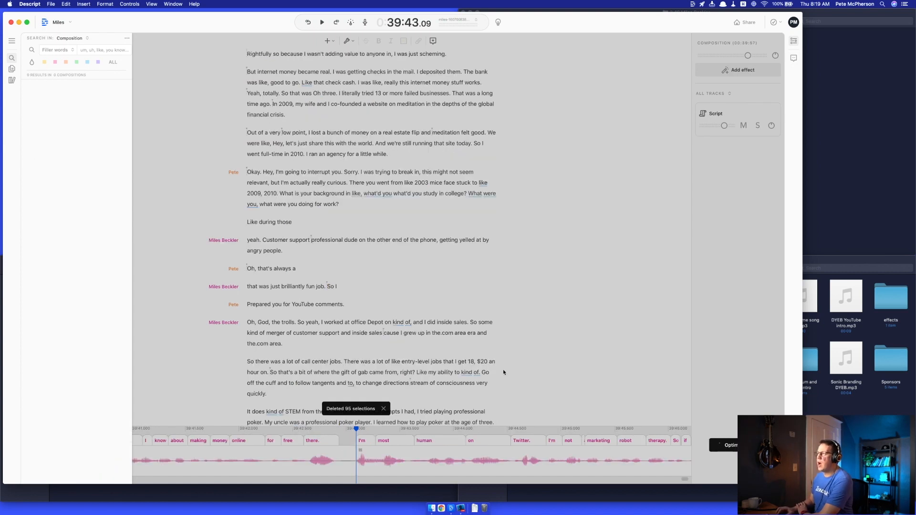
Step: Examine the transcript after the filler-word removal and the clip boundaries in the timeline around 39:43
{"action": "scroll", "coordinate": [333, 284], "scroll_direction": "down", "scroll_amount": 1}
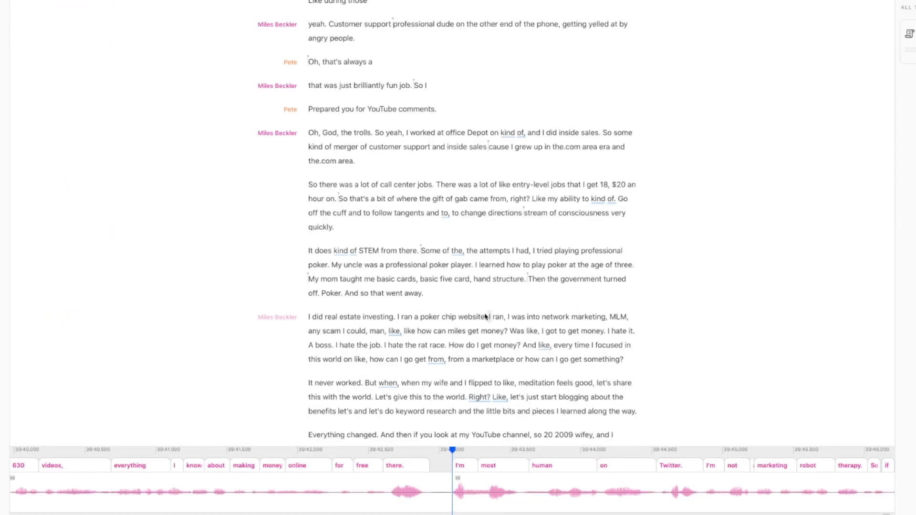
{"action": "scroll", "coordinate": [397, 321], "scroll_direction": "down", "scroll_amount": 3}
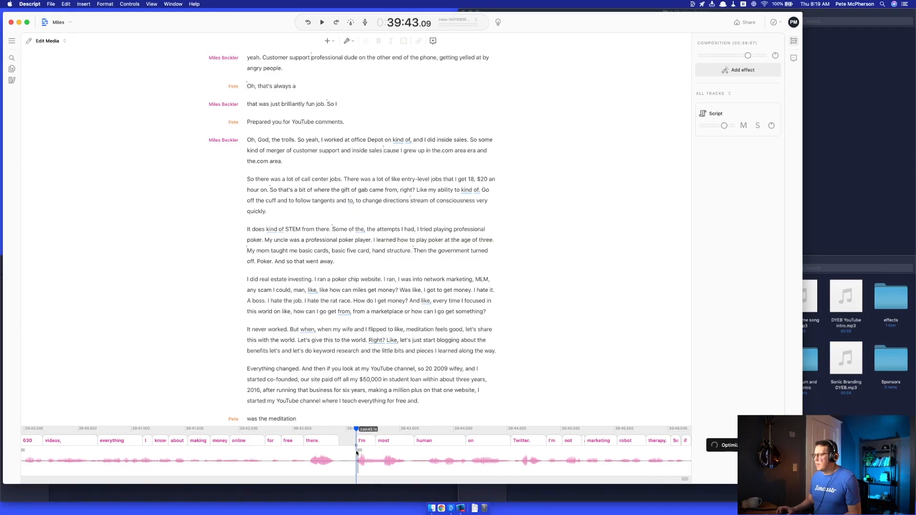
{"action": "scroll", "coordinate": [292, 458], "scroll_direction": "down", "scroll_amount": 3}
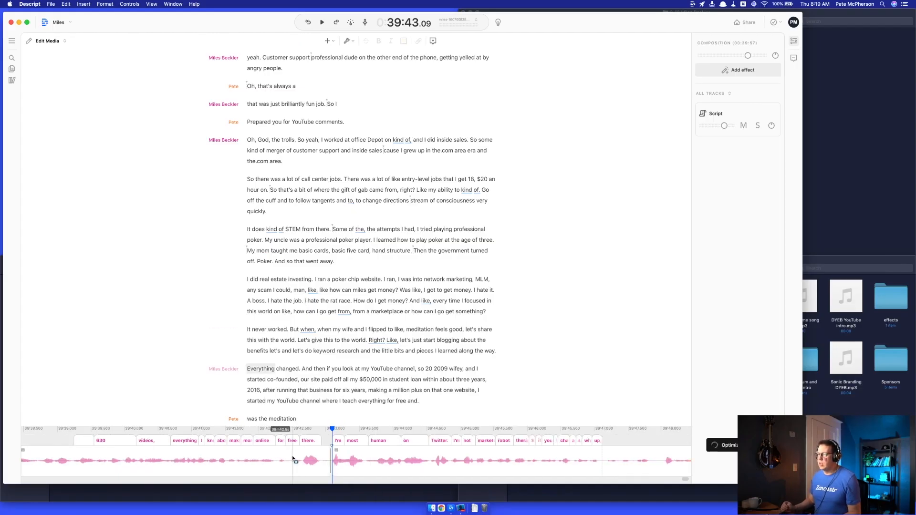
{"action": "scroll", "coordinate": [293, 458], "scroll_direction": "down", "scroll_amount": 3}
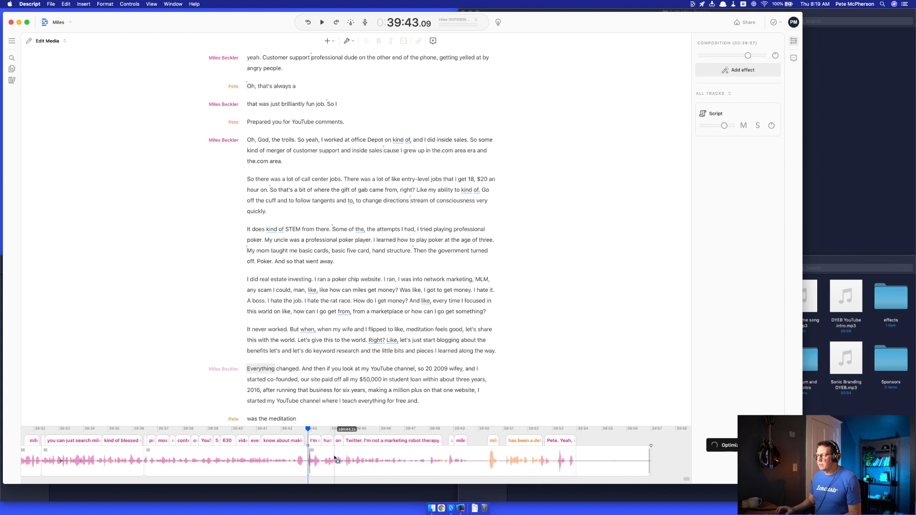
{"action": "scroll", "coordinate": [336, 459], "scroll_direction": "down", "scroll_amount": 3}
{"action": "scroll", "coordinate": [326, 459], "scroll_direction": "left", "scroll_amount": 10}
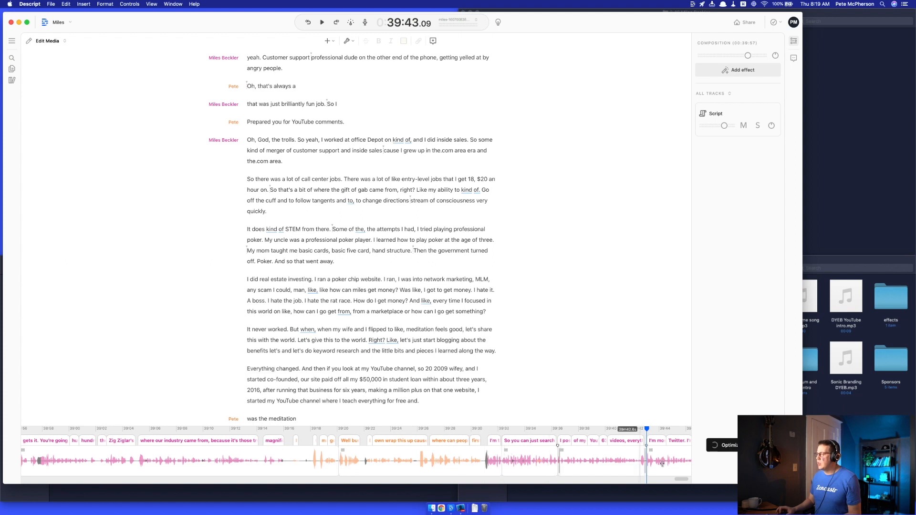
{"action": "scroll", "coordinate": [504, 466], "scroll_direction": "up", "scroll_amount": 3}
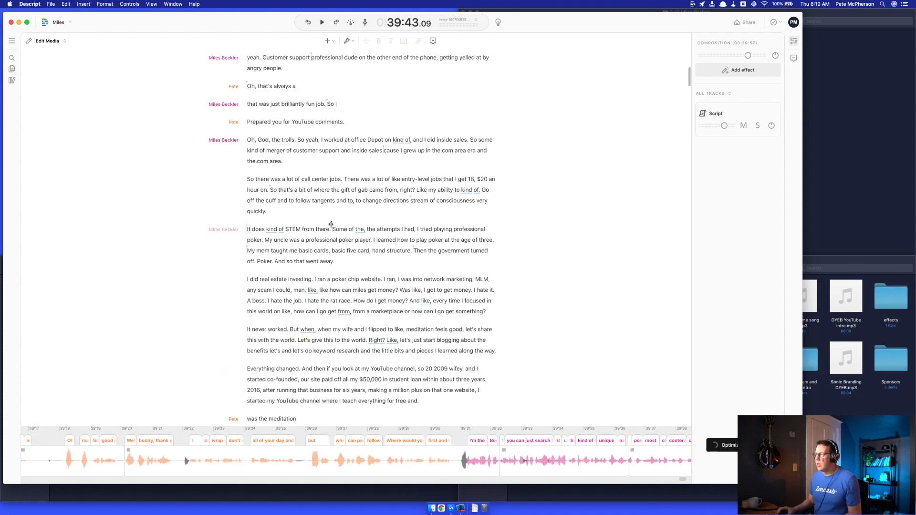
Step: Listen across the cut before "Some of the, the attempts I had", from "from there" through "professional"
{"action": "right_click", "coordinate": [333, 230]}
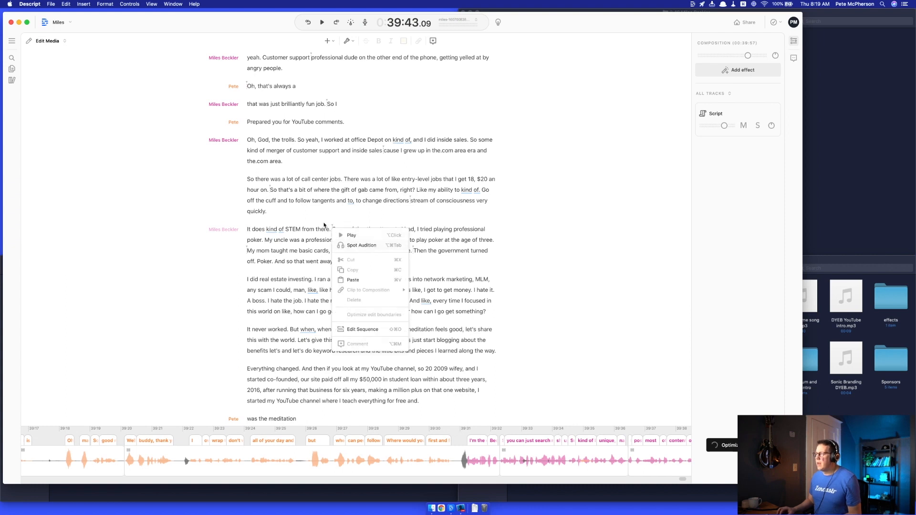
{"action": "key", "text": "Escape"}
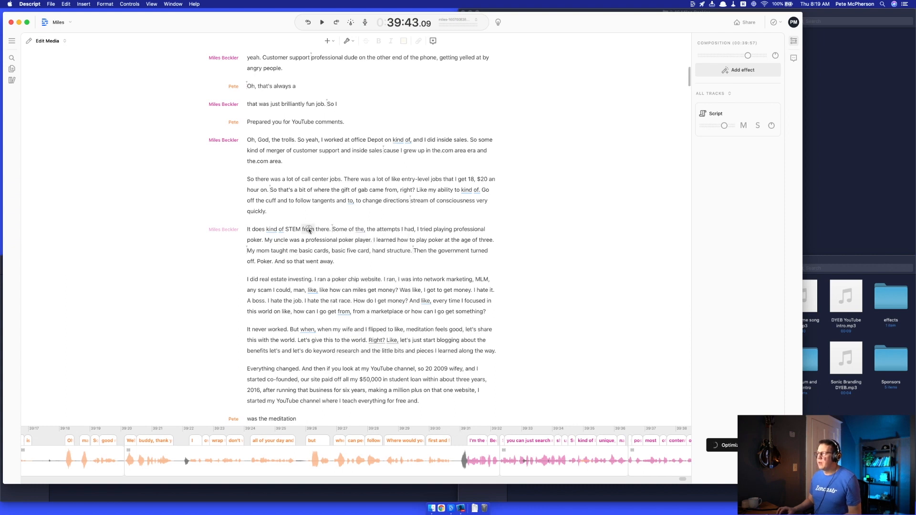
{"action": "left_click", "coordinate": [308, 230]}
{"action": "key", "text": "space"}
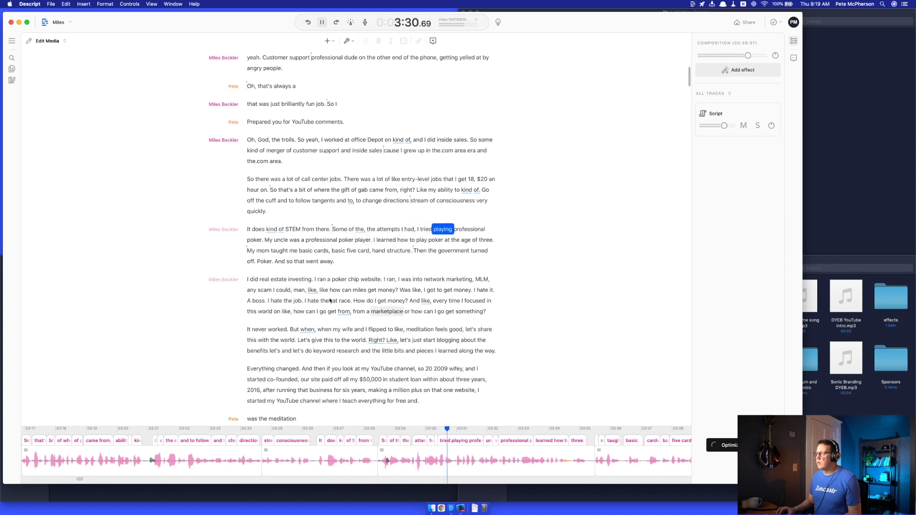
{"action": "key", "text": "space"}
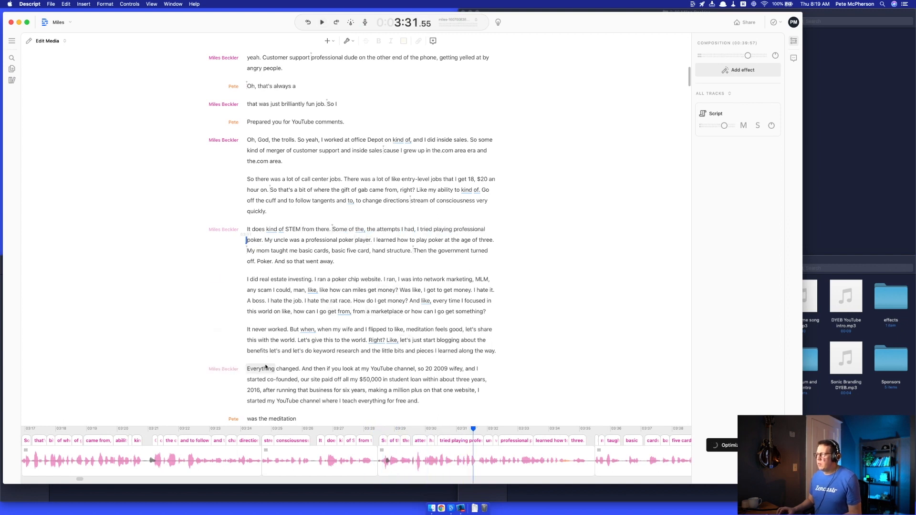
Step: Look through the transcript from the professional poker passage down to "Do you even block?"
{"action": "scroll", "coordinate": [266, 359], "scroll_direction": "down", "scroll_amount": 3}
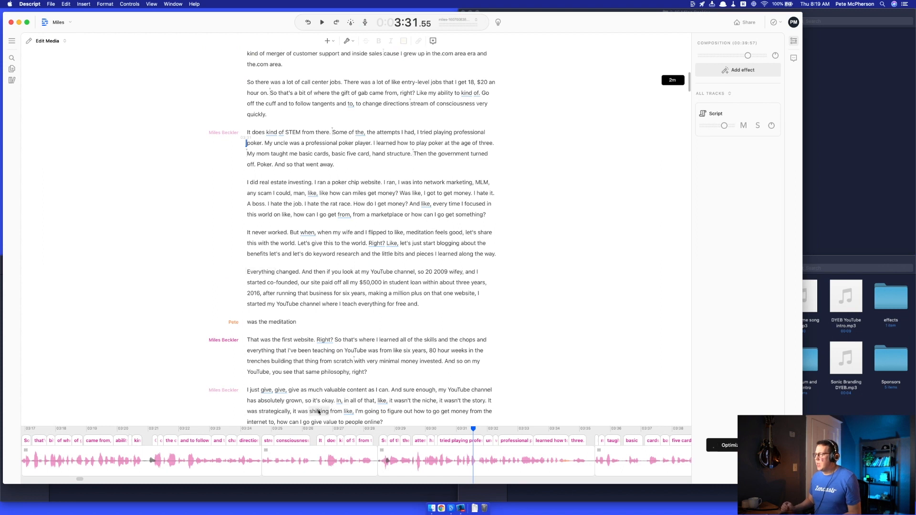
{"action": "scroll", "coordinate": [319, 411], "scroll_direction": "down", "scroll_amount": 2}
{"action": "scroll", "coordinate": [317, 410], "scroll_direction": "down", "scroll_amount": 6}
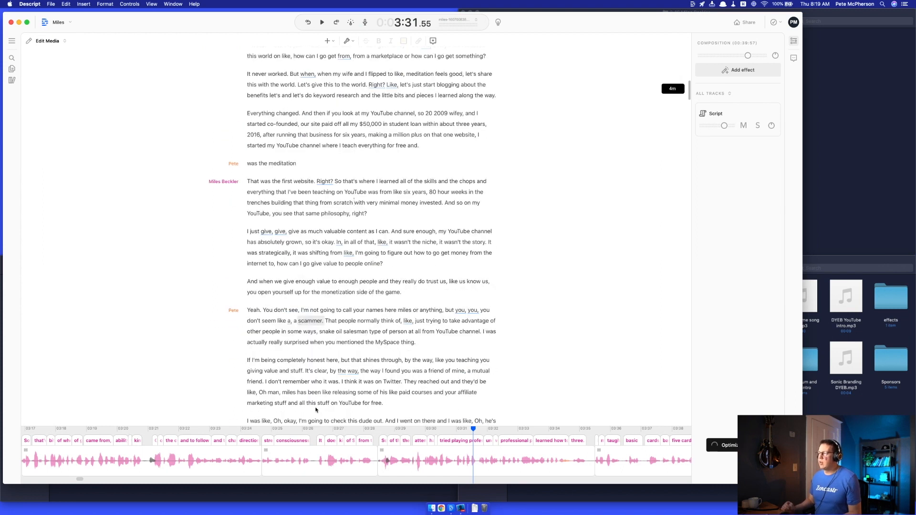
{"action": "scroll", "coordinate": [318, 406], "scroll_direction": "down", "scroll_amount": 2}
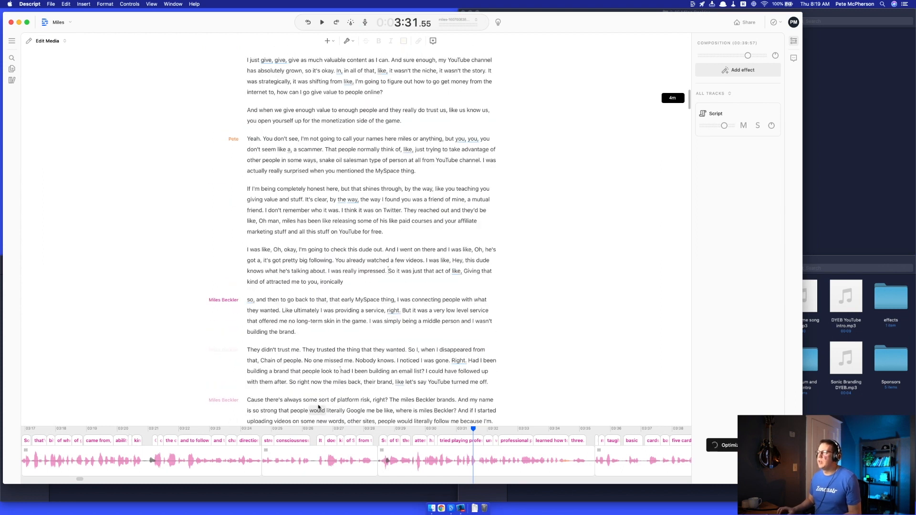
{"action": "scroll", "coordinate": [316, 404], "scroll_direction": "down", "scroll_amount": 3}
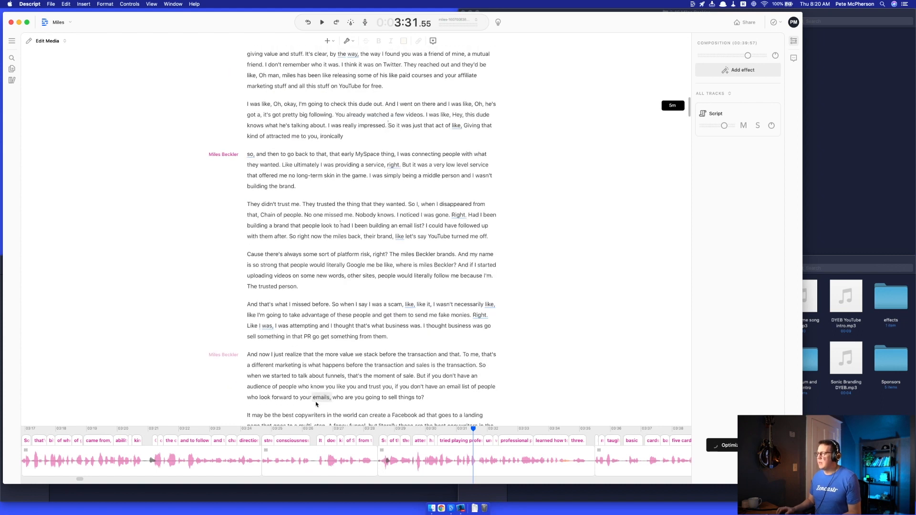
{"action": "scroll", "coordinate": [316, 404], "scroll_direction": "down", "scroll_amount": 9}
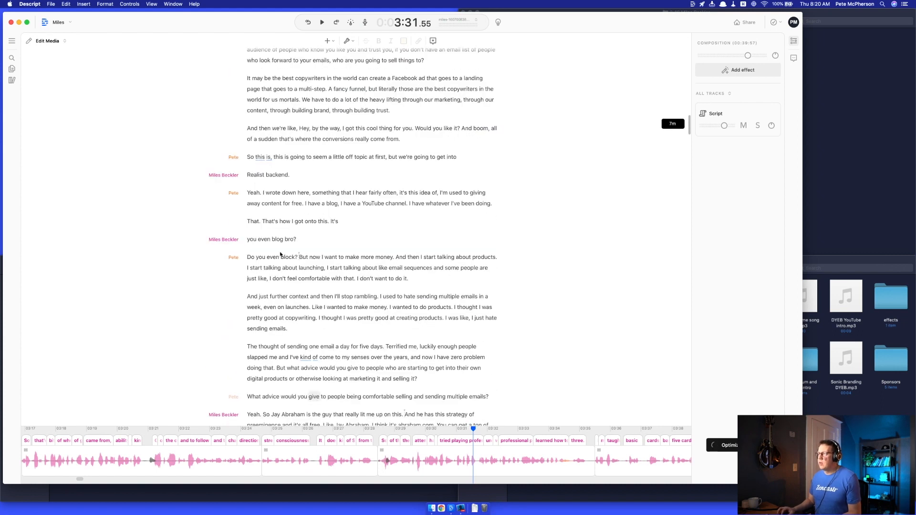
Step: Listen across the cut between "Do you even block?" and "But now I want", and examine the surrounding clips in the timeline
{"action": "left_click", "coordinate": [259, 258]}
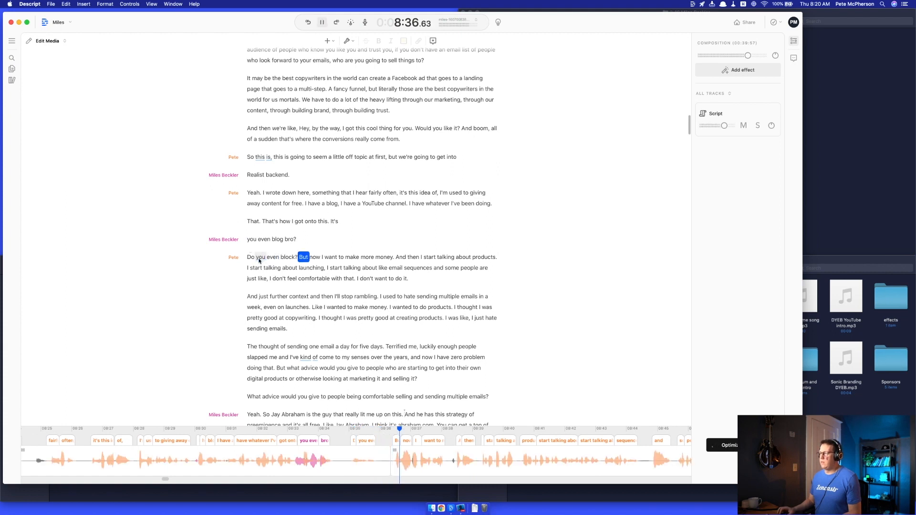
{"action": "key", "text": "space"}
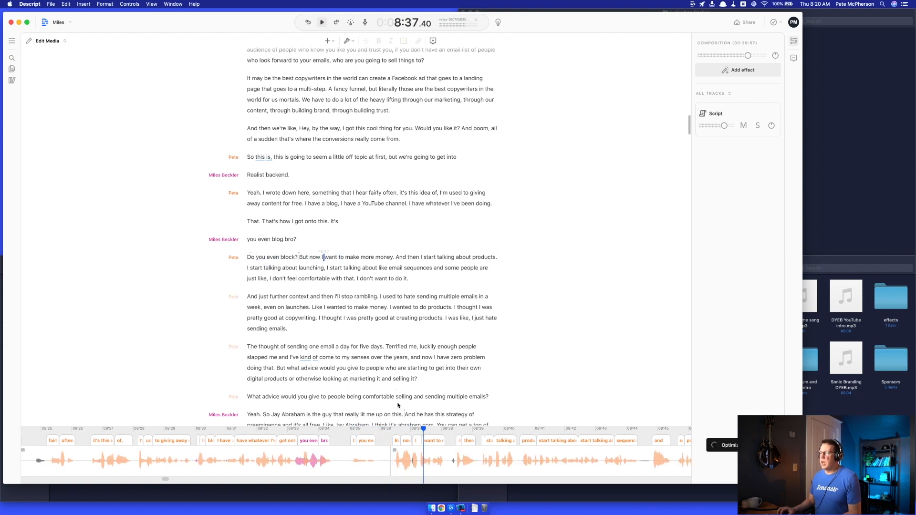
{"action": "left_click", "coordinate": [368, 463]}
{"action": "key", "text": "space"}
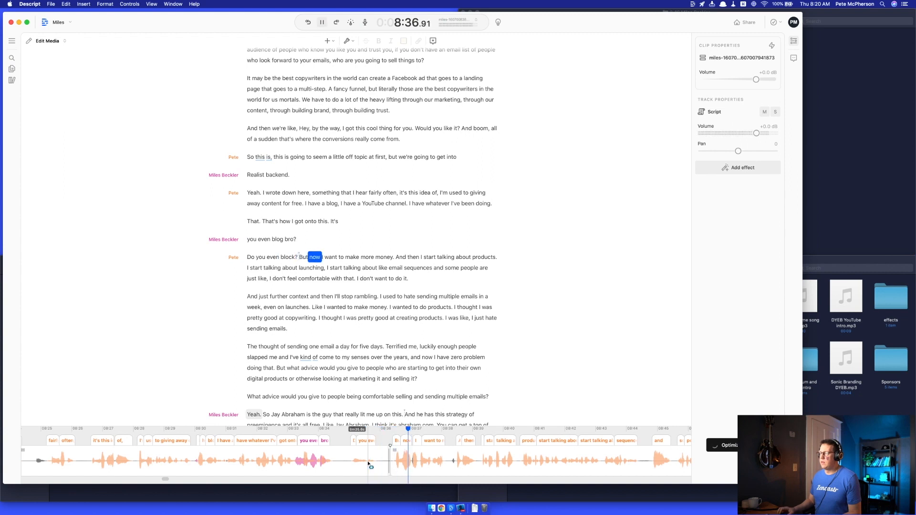
{"action": "key", "text": "space"}
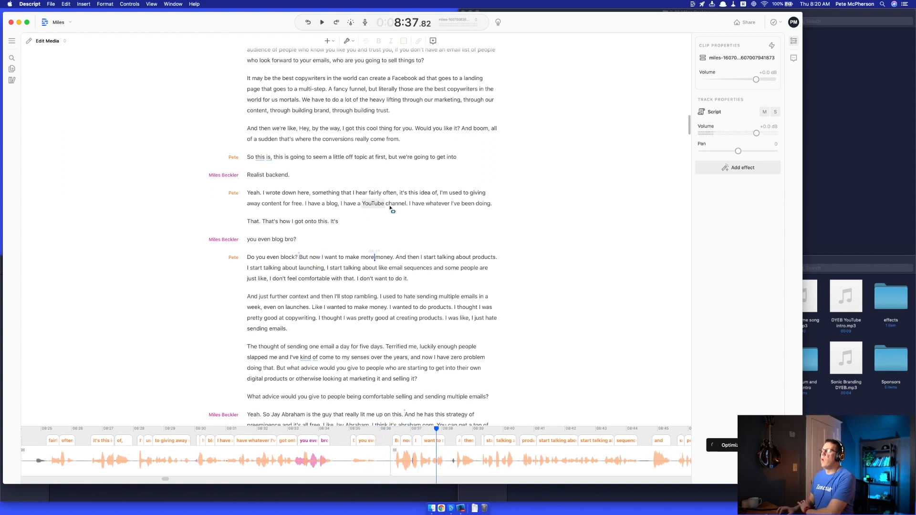
{"action": "scroll", "coordinate": [371, 212], "scroll_direction": "down", "scroll_amount": 2}
{"action": "scroll", "coordinate": [332, 469], "scroll_direction": "down", "scroll_amount": 5}
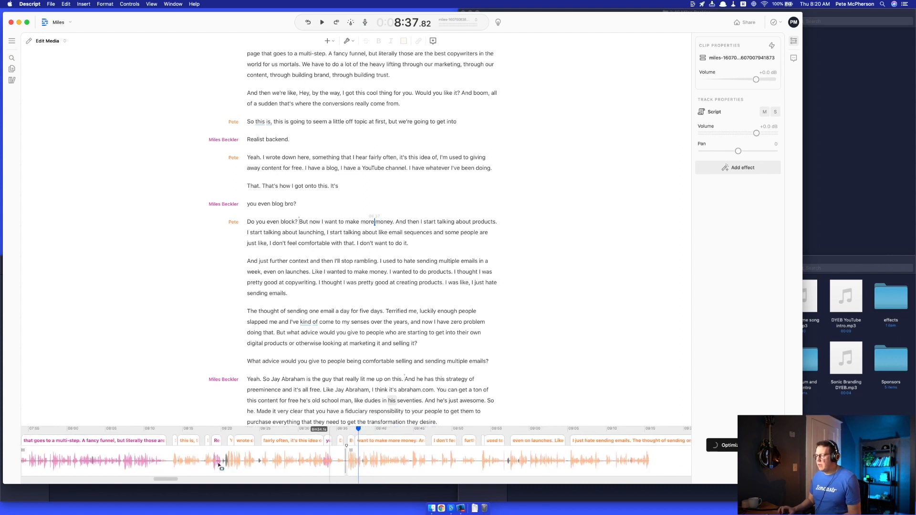
{"action": "scroll", "coordinate": [187, 458], "scroll_direction": "down", "scroll_amount": 3}
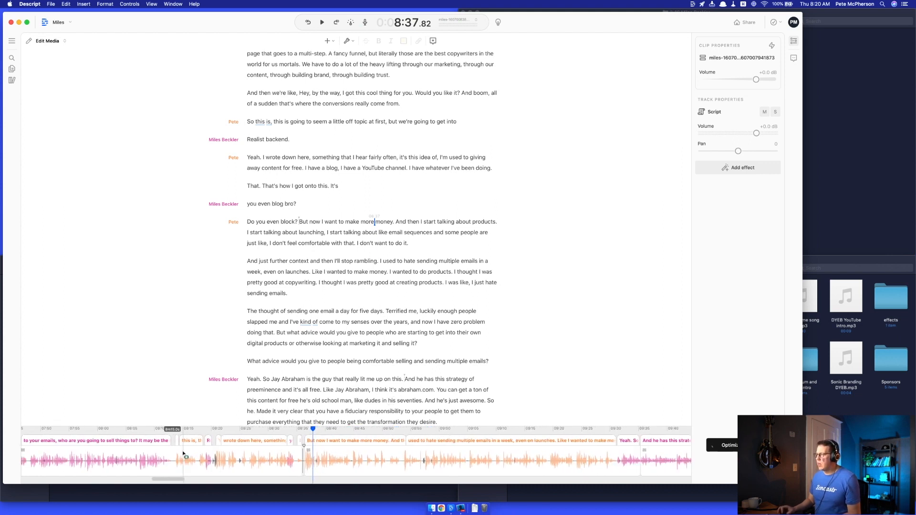
{"action": "scroll", "coordinate": [183, 456], "scroll_direction": "down", "scroll_amount": 3}
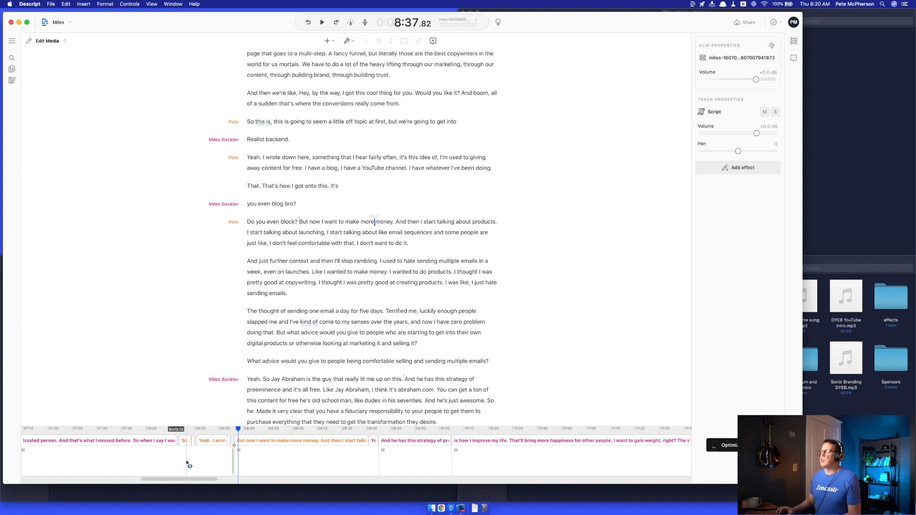
Step: Open word-gap shortening, search the composition for gaps longer than 2 seconds, and view the gap after "Cheers."
{"action": "left_click", "coordinate": [351, 42]}
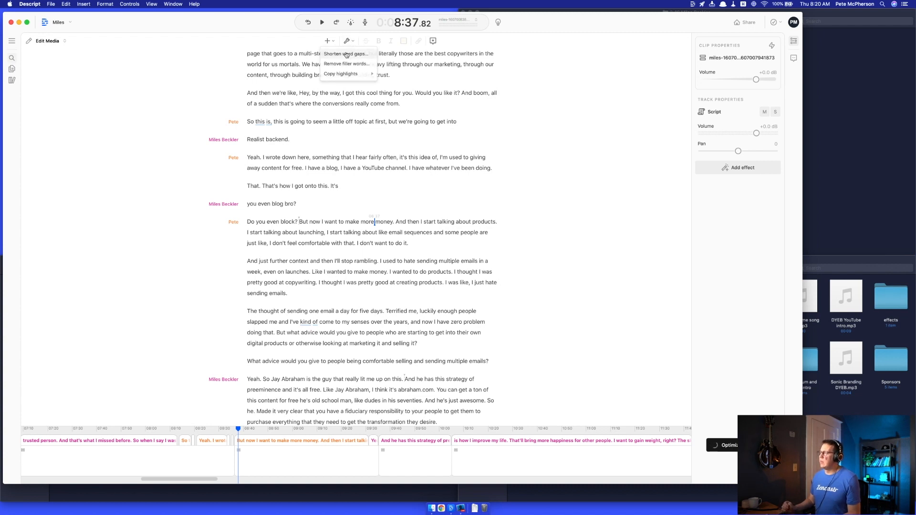
{"action": "left_click", "coordinate": [347, 54]}
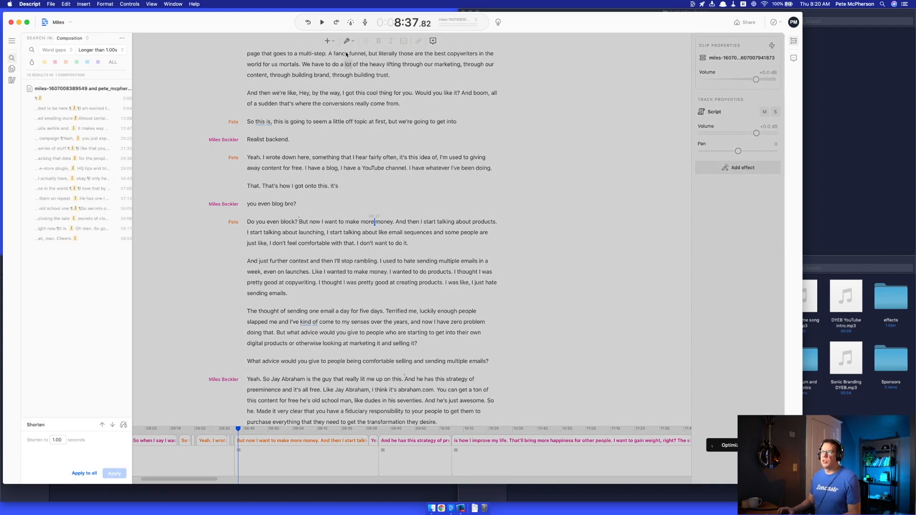
{"action": "left_click", "coordinate": [95, 50]}
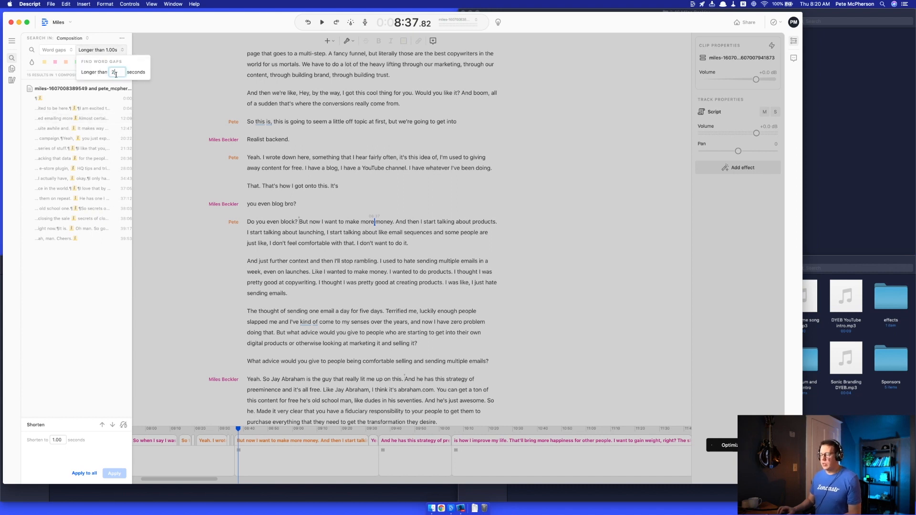
{"action": "key", "text": "Return"}
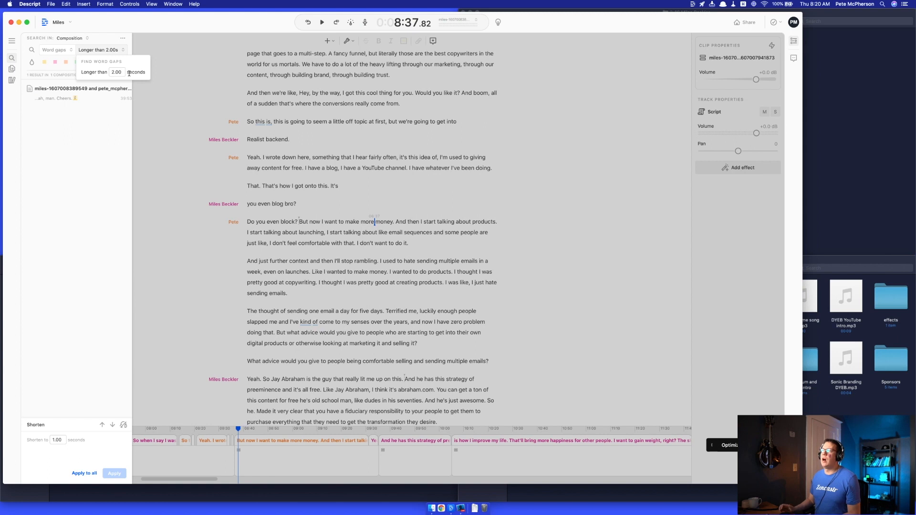
{"action": "left_click", "coordinate": [58, 101]}
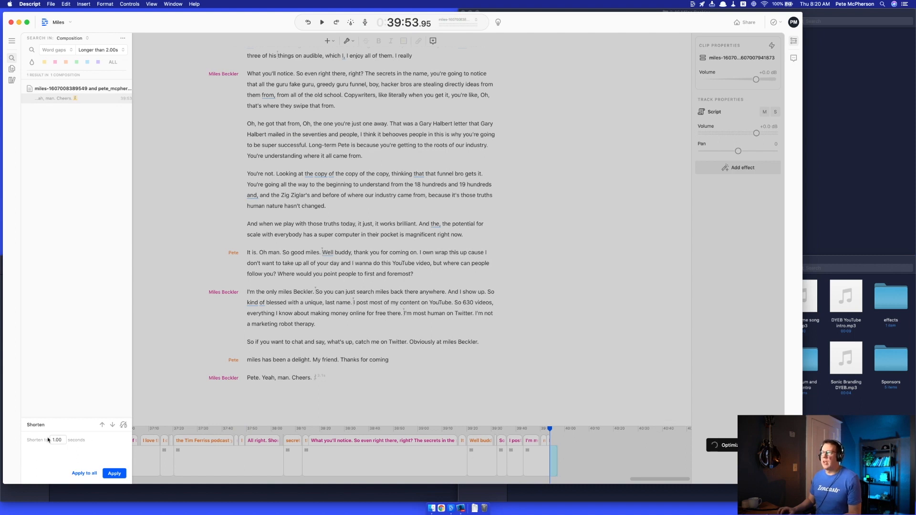
Step: Set the word-gap search to longer than 1 second and inspect the gaps after "quite awhile and" and "series of stuff"
{"action": "left_click", "coordinate": [106, 51]}
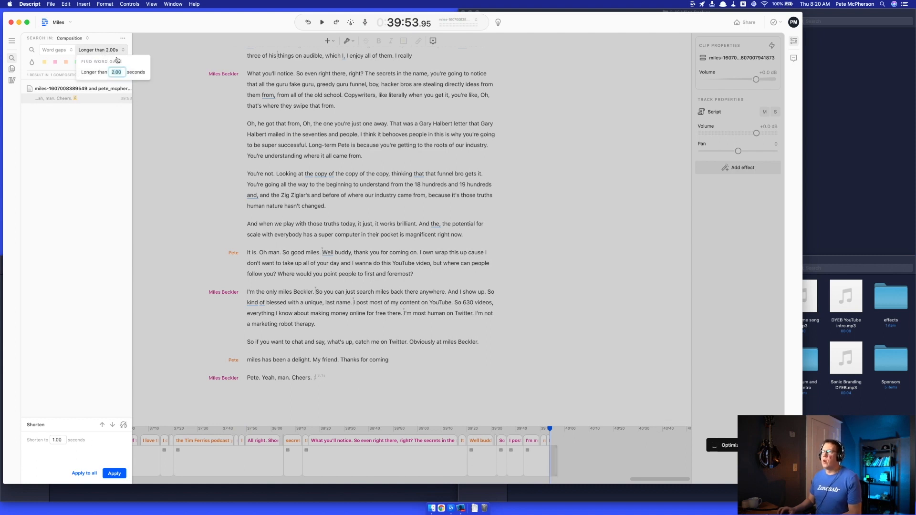
{"action": "type", "text": "1"}
{"action": "key", "text": "Return"}
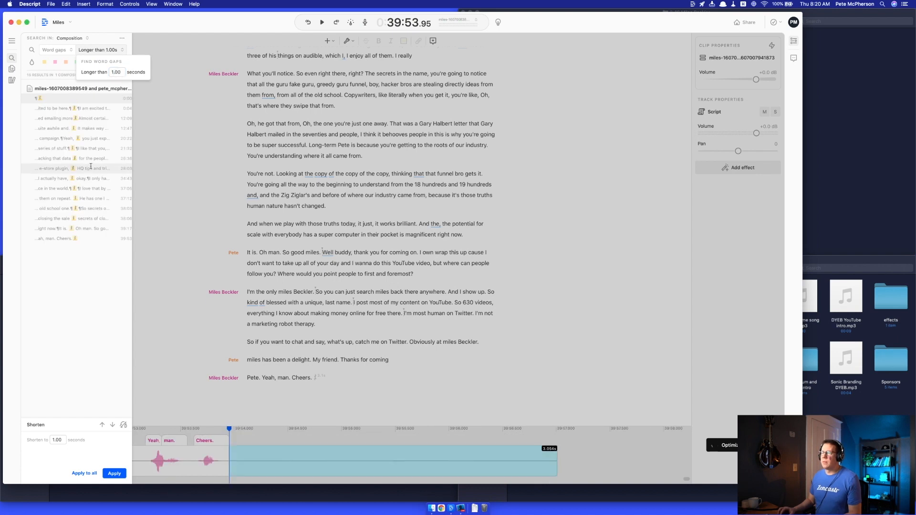
{"action": "left_click", "coordinate": [62, 130]}
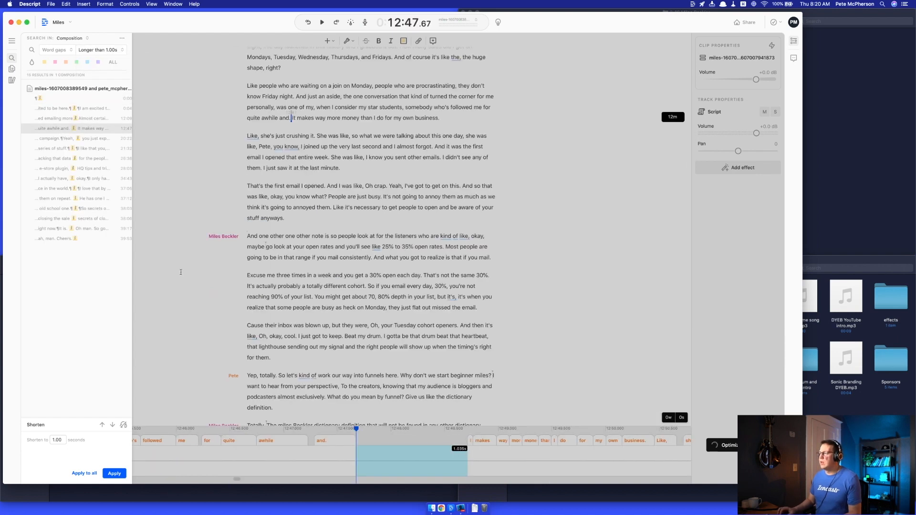
{"action": "left_click", "coordinate": [78, 149]}
Step: Shorten the word gaps after "I actually have," and after "service in the world." to 1.00 second each
{"action": "left_click", "coordinate": [74, 180]}
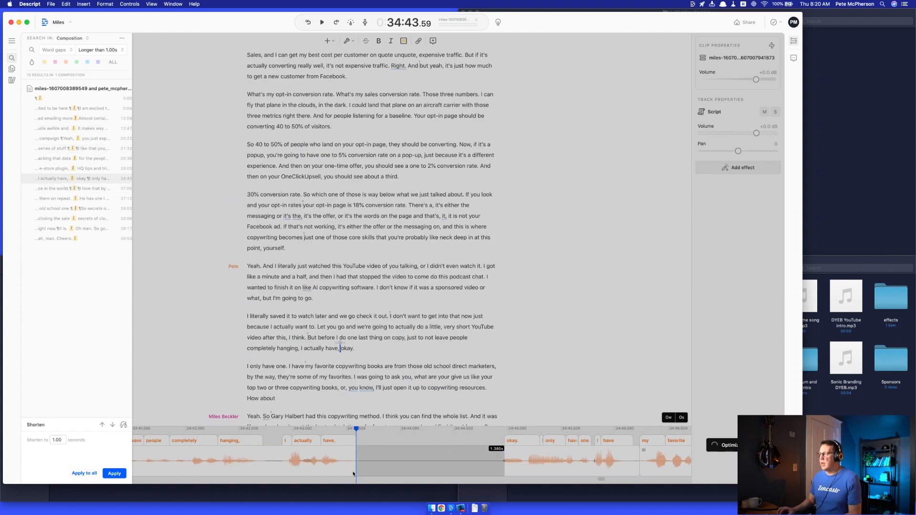
{"action": "left_click", "coordinate": [115, 474]}
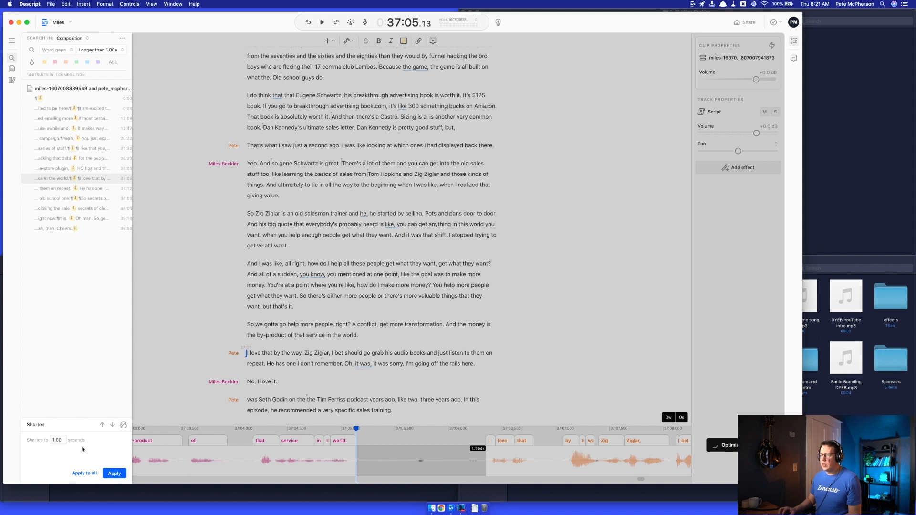
{"action": "left_click", "coordinate": [114, 474]}
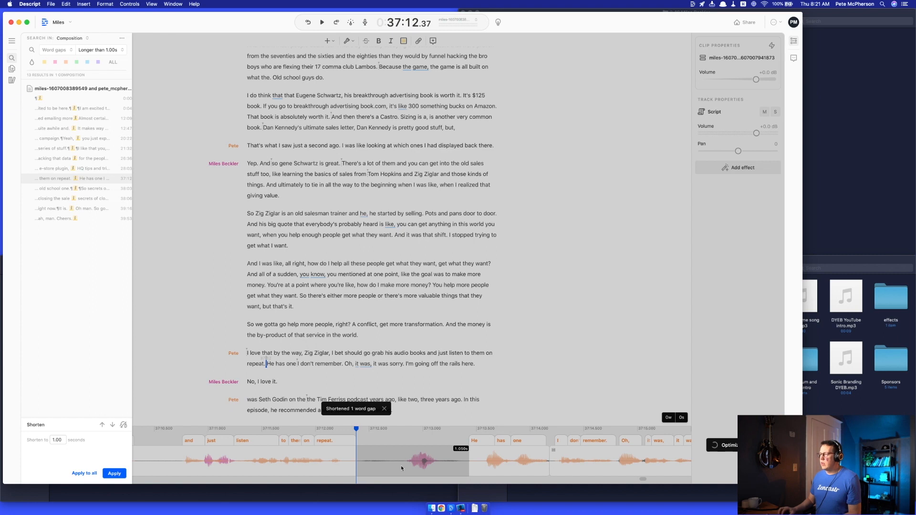
Step: Leave the gap list and listen from "and just listen to them on repeat" across the gap before "He has one"
{"action": "left_click", "coordinate": [323, 464]}
{"action": "left_click", "coordinate": [201, 466]}
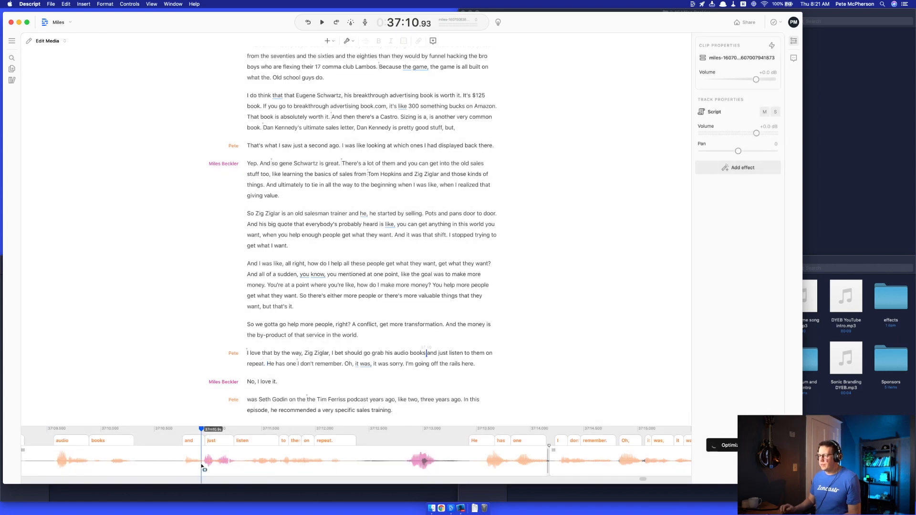
{"action": "key", "text": "space"}
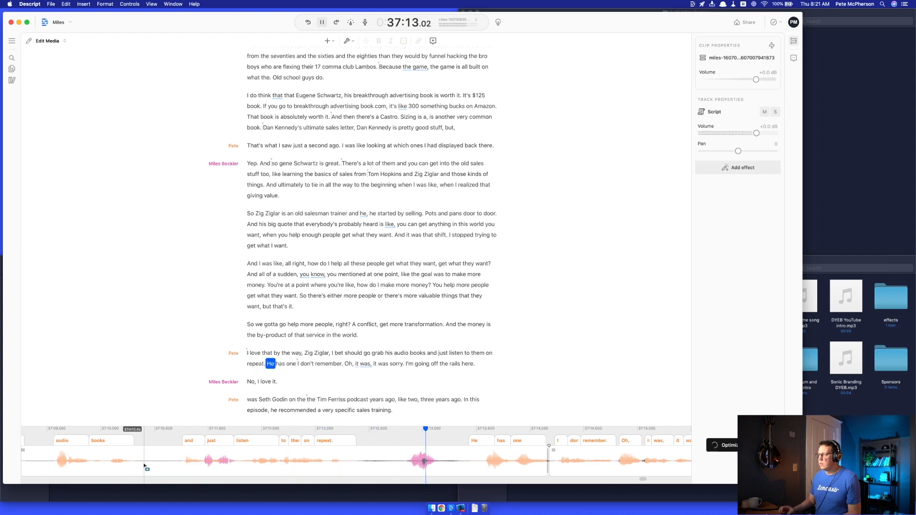
{"action": "key", "text": "space"}
Step: Go back to "And I think most people could learn" and tighten the gap before "And" by moving its start earlier in the timeline
{"action": "scroll", "coordinate": [423, 366], "scroll_direction": "up", "scroll_amount": 5}
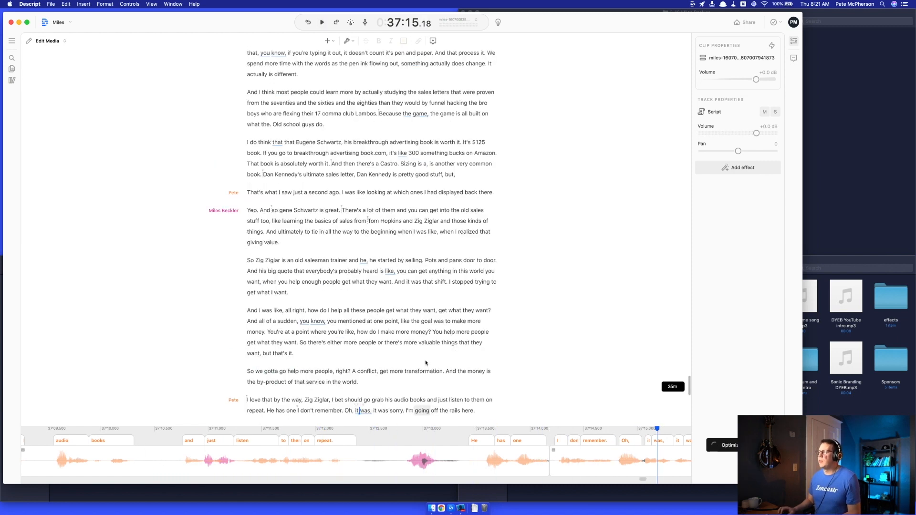
{"action": "left_click", "coordinate": [391, 257]}
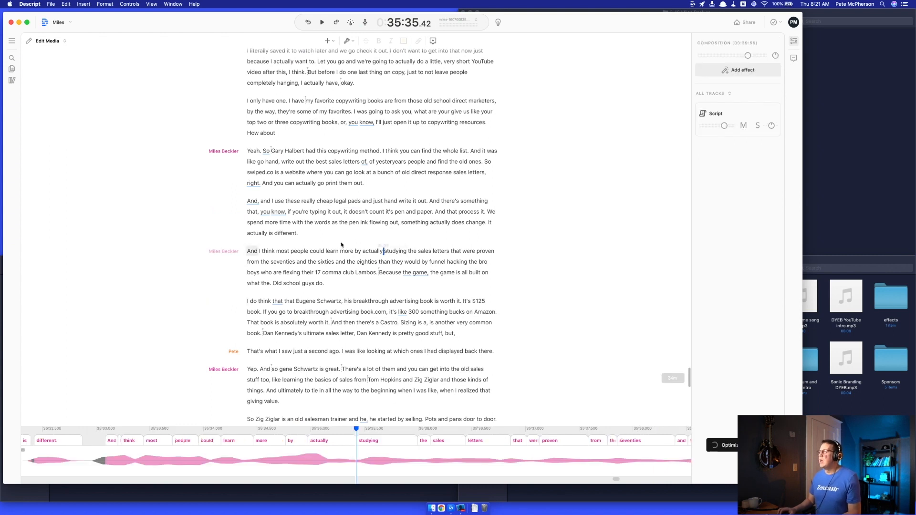
{"action": "scroll", "coordinate": [354, 203], "scroll_direction": "up", "scroll_amount": 5}
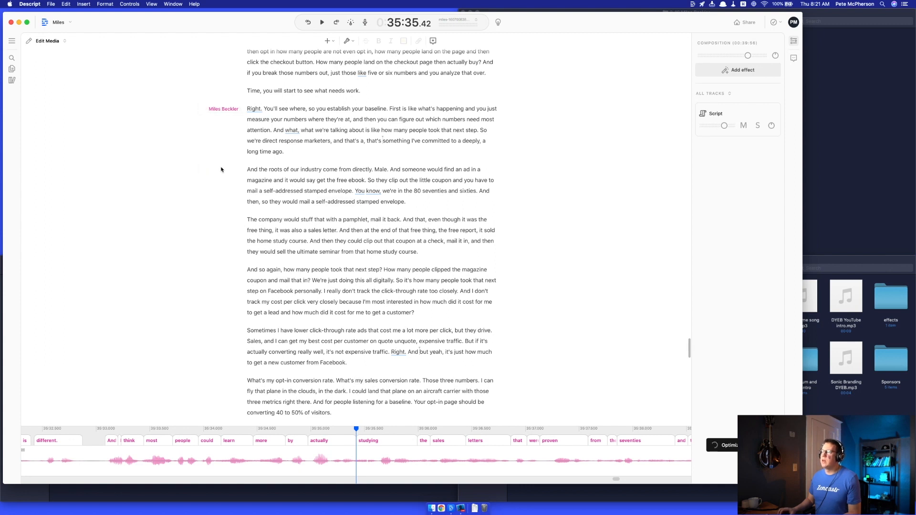
{"action": "scroll", "coordinate": [262, 261], "scroll_direction": "down", "scroll_amount": 4}
{"action": "scroll", "coordinate": [263, 261], "scroll_direction": "down", "scroll_amount": 3}
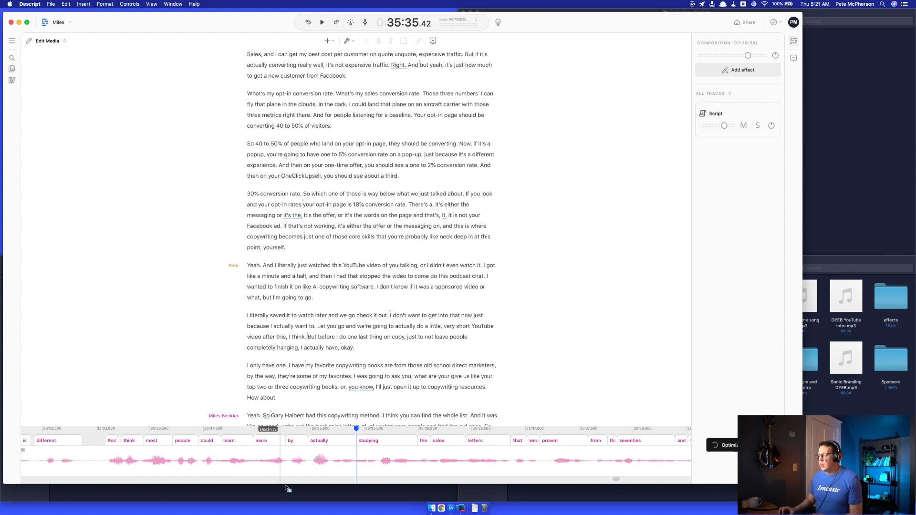
{"action": "scroll", "coordinate": [241, 463], "scroll_direction": "down", "scroll_amount": 3}
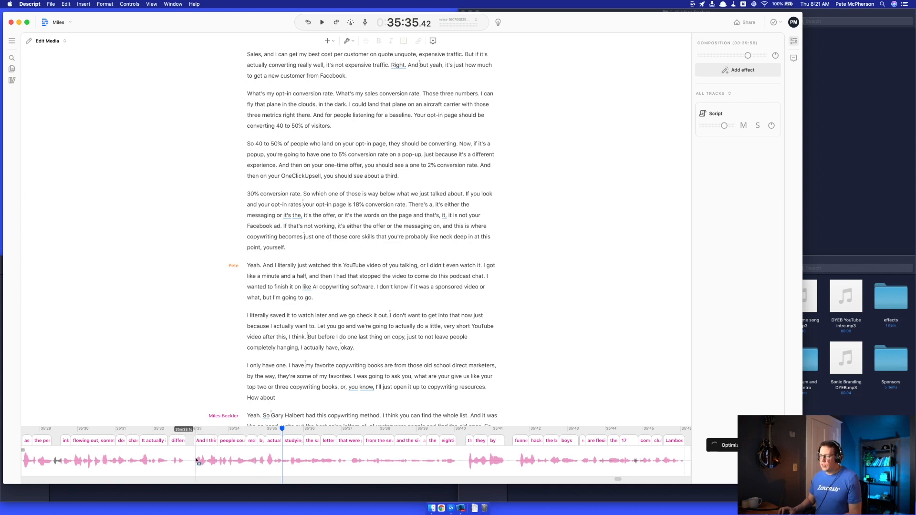
{"action": "scroll", "coordinate": [196, 460], "scroll_direction": "up", "scroll_amount": 4}
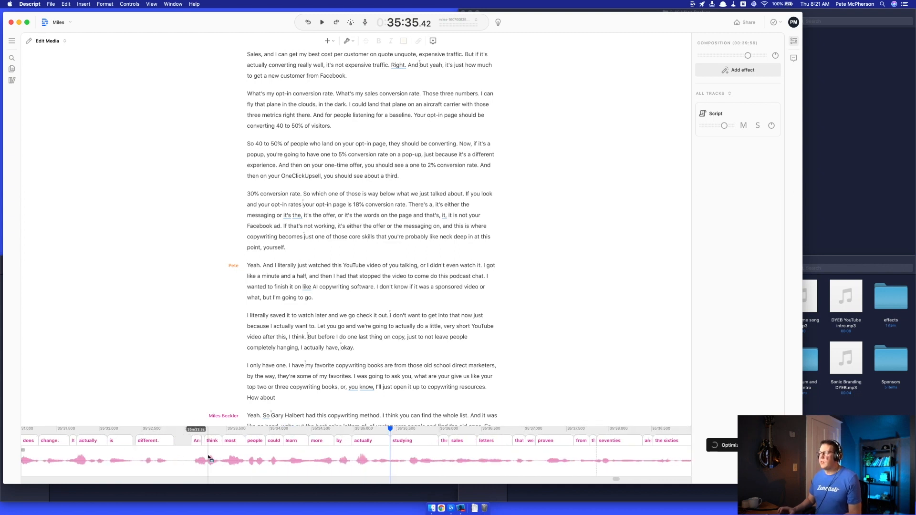
{"action": "scroll", "coordinate": [208, 457], "scroll_direction": "left", "scroll_amount": 1}
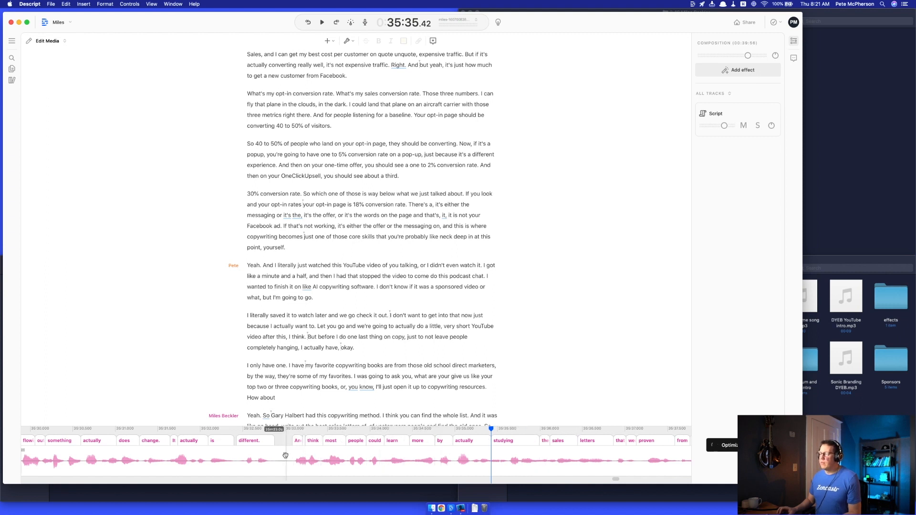
{"action": "scroll", "coordinate": [283, 457], "scroll_direction": "up", "scroll_amount": 5}
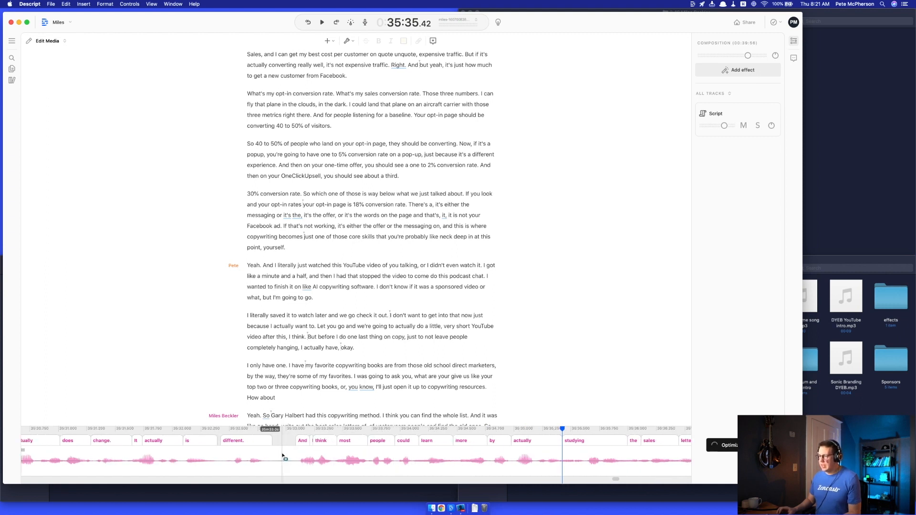
{"action": "scroll", "coordinate": [293, 470], "scroll_direction": "up", "scroll_amount": 6}
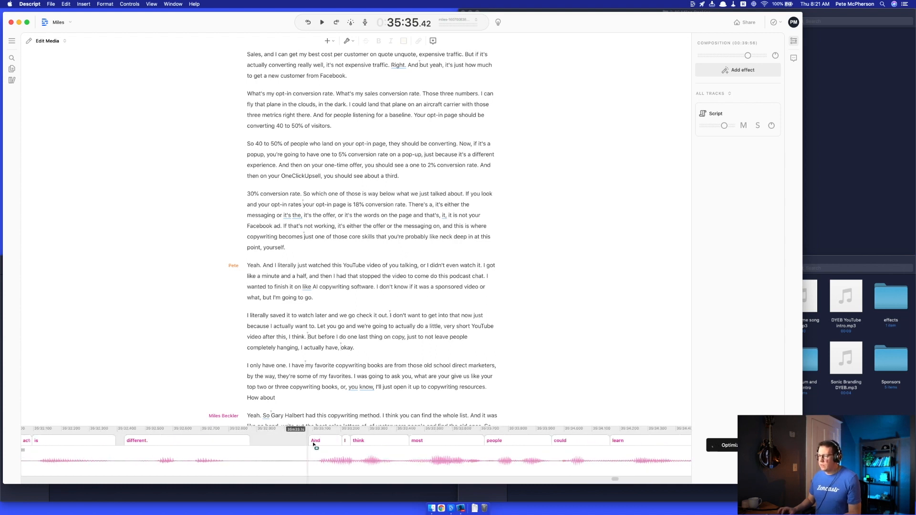
{"action": "left_click_drag", "start_coordinate": [313, 440], "coordinate": [296, 440]}
{"action": "scroll", "coordinate": [301, 444], "scroll_direction": "down", "scroll_amount": 8}
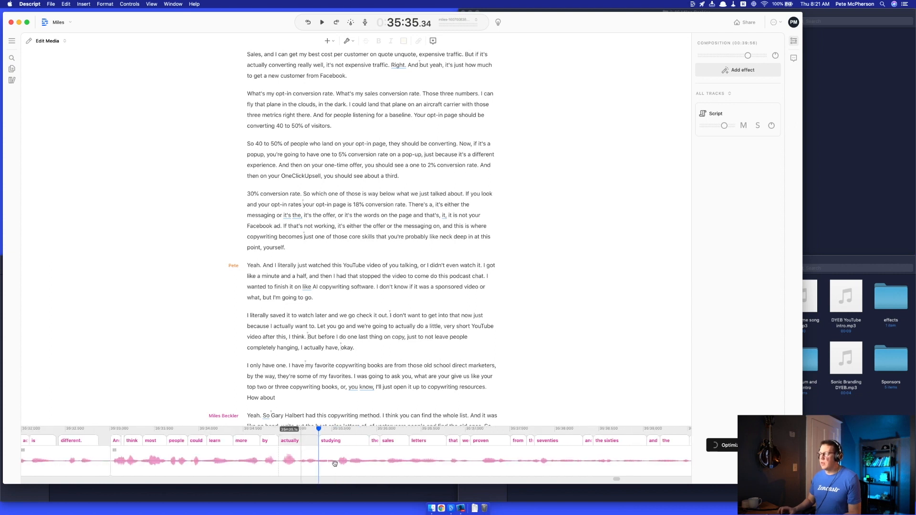
{"action": "scroll", "coordinate": [278, 456], "scroll_direction": "down", "scroll_amount": 4}
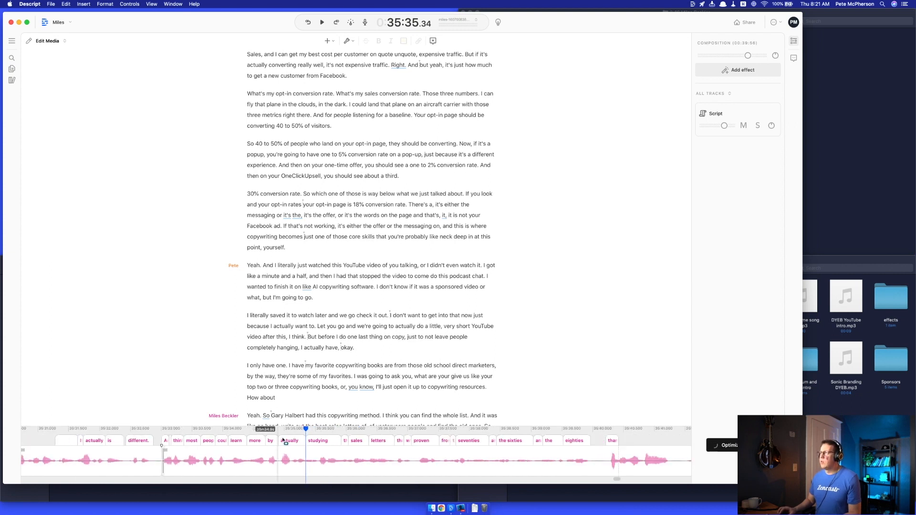
Step: Look through the transcript from "I could land that plane" down to the passages on audio books and old-school sales letters
{"action": "left_click", "coordinate": [367, 104]}
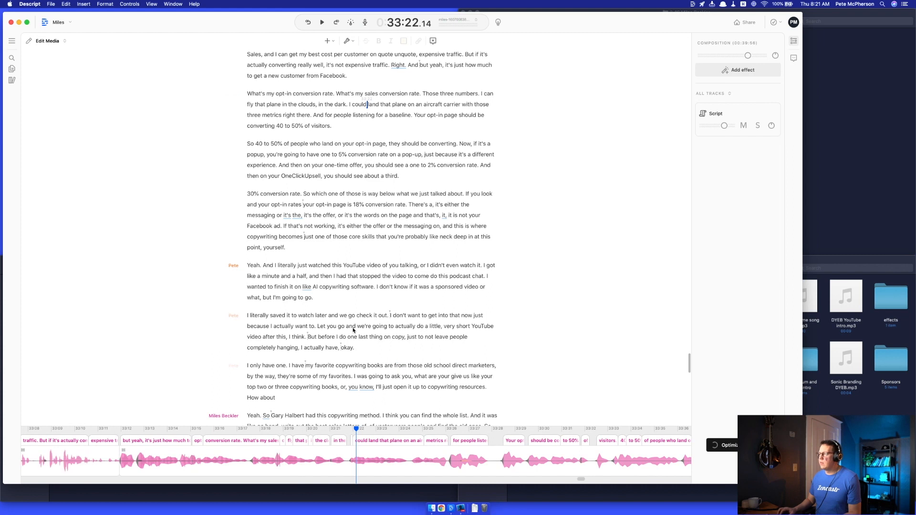
{"action": "scroll", "coordinate": [353, 329], "scroll_direction": "down", "scroll_amount": 15}
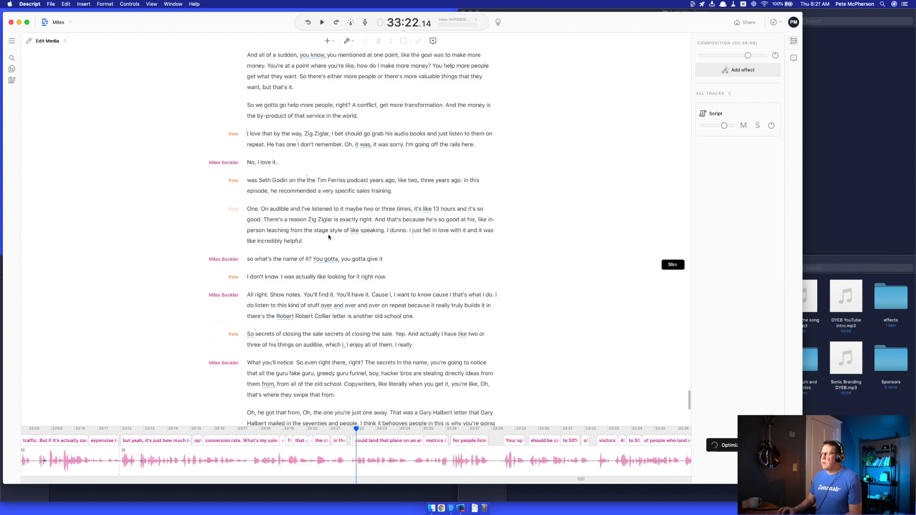
{"action": "left_click", "coordinate": [246, 258]}
{"action": "left_click", "coordinate": [314, 316]}
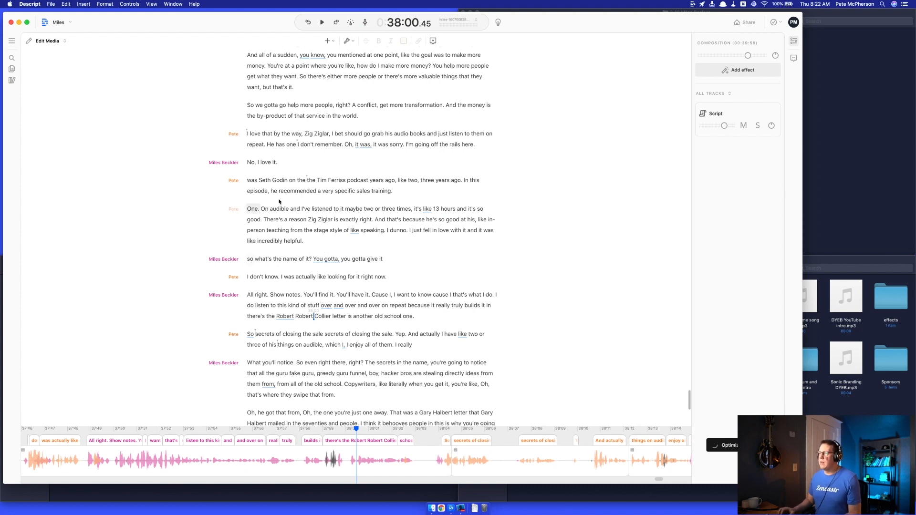
{"action": "left_click", "coordinate": [247, 363]}
{"action": "left_click", "coordinate": [313, 117]}
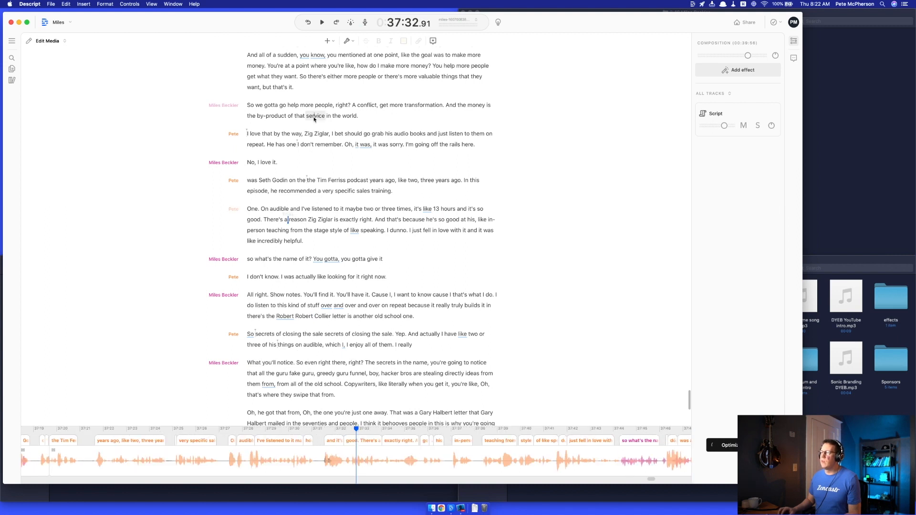
Step: Jump to the "closing the sale" and "swipe that from" passages, and play the recording from "reason Zig Ziglar is exactly right"
{"action": "left_click", "coordinate": [320, 332]}
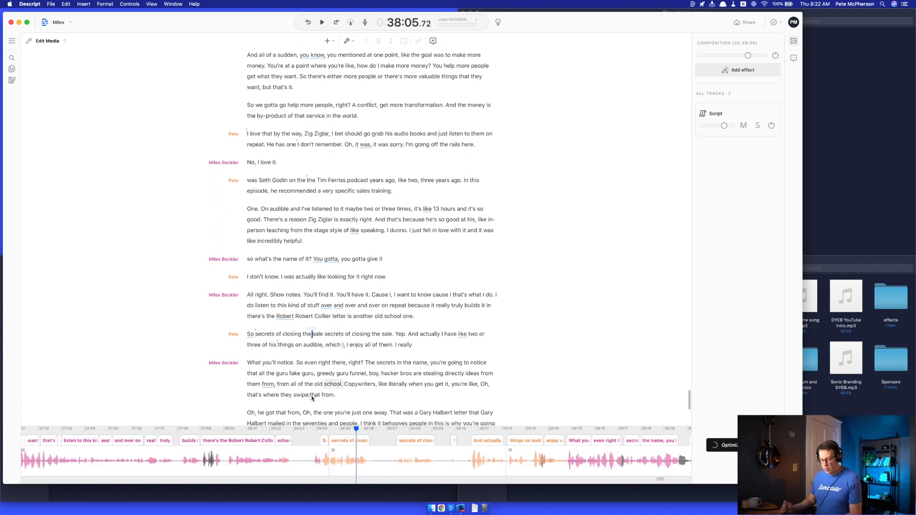
{"action": "left_click", "coordinate": [315, 405]}
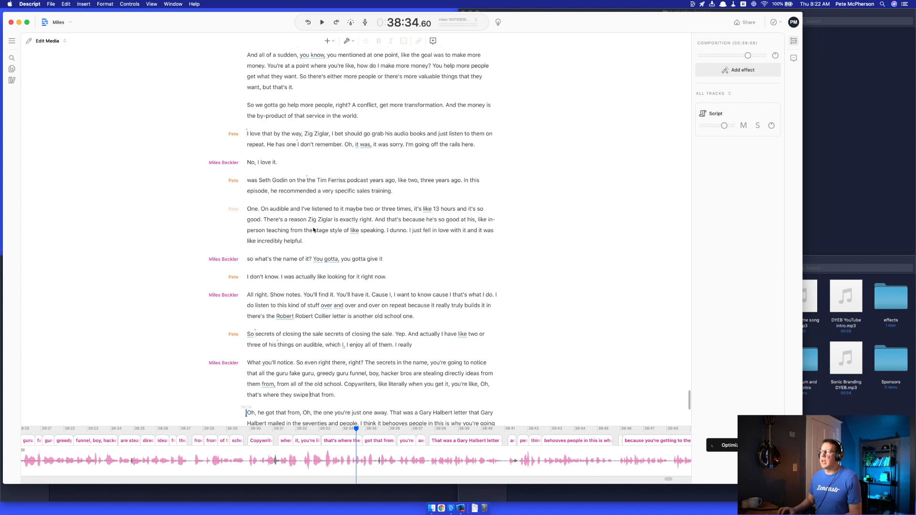
{"action": "left_click", "coordinate": [267, 221]}
{"action": "key", "text": "space"}
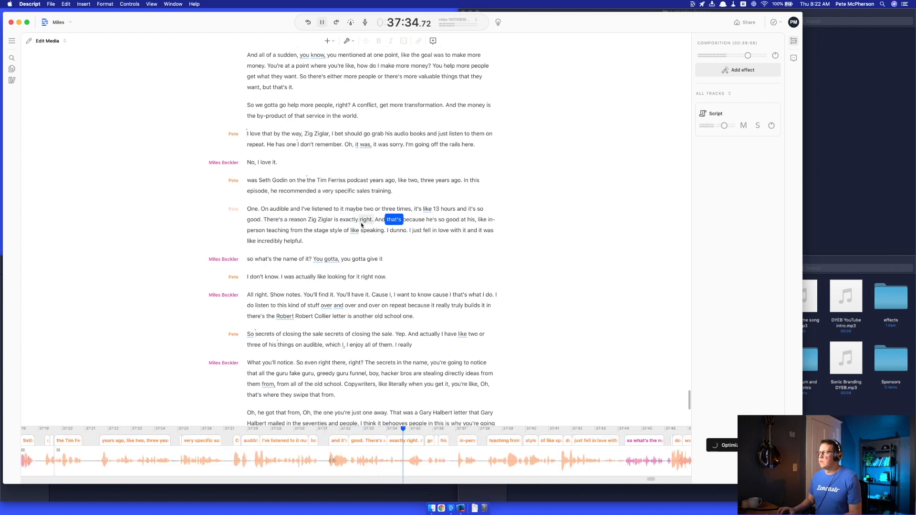
{"action": "key", "text": "space"}
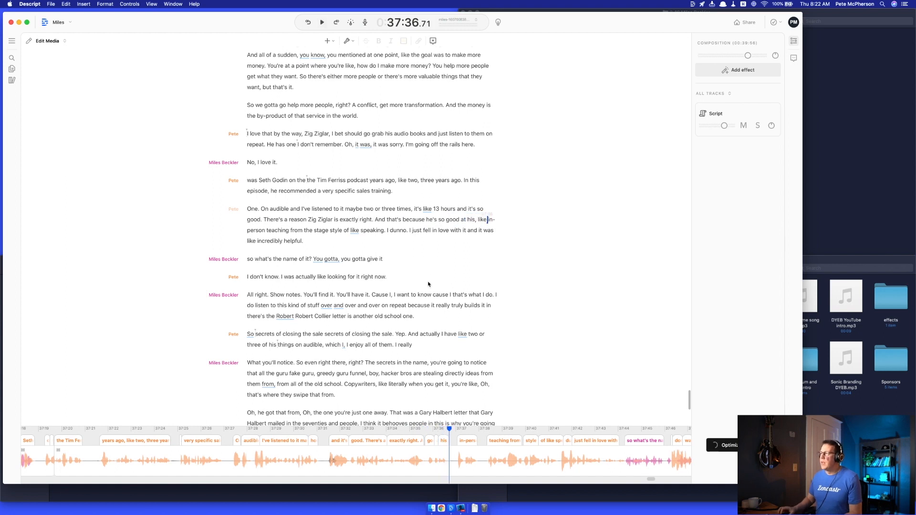
Step: Delete about 0.68 seconds of silence from the timeline between "Tim Ferriss podcast" and "years ago"
{"action": "scroll", "coordinate": [418, 472], "scroll_direction": "down", "scroll_amount": 2}
{"action": "scroll", "coordinate": [393, 370], "scroll_direction": "down", "scroll_amount": 5}
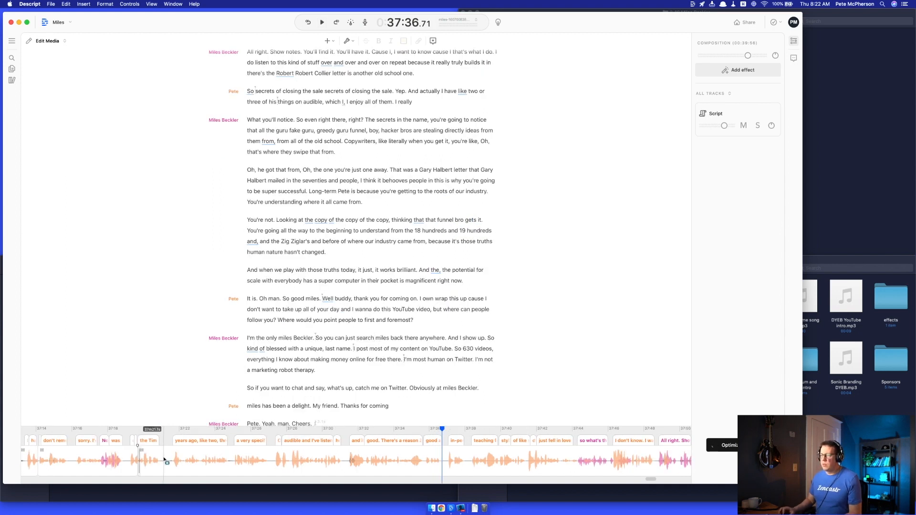
{"action": "scroll", "coordinate": [163, 459], "scroll_direction": "up", "scroll_amount": 5}
{"action": "scroll", "coordinate": [163, 461], "scroll_direction": "up", "scroll_amount": 2}
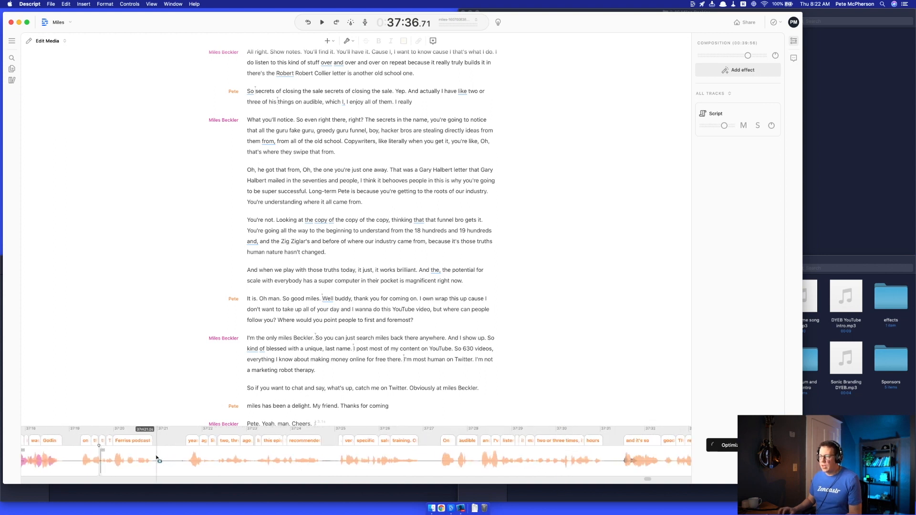
{"action": "left_click_drag", "start_coordinate": [157, 456], "coordinate": [186, 457]}
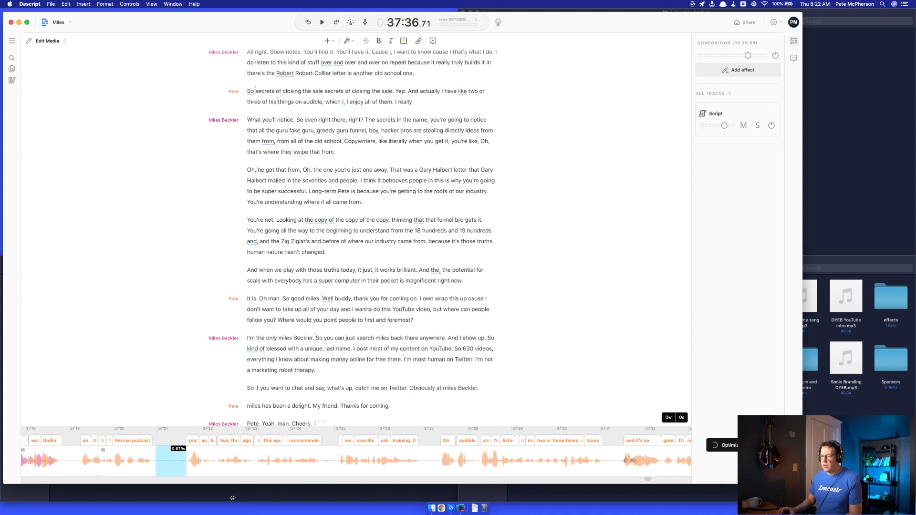
{"action": "key", "text": "BackSpace"}
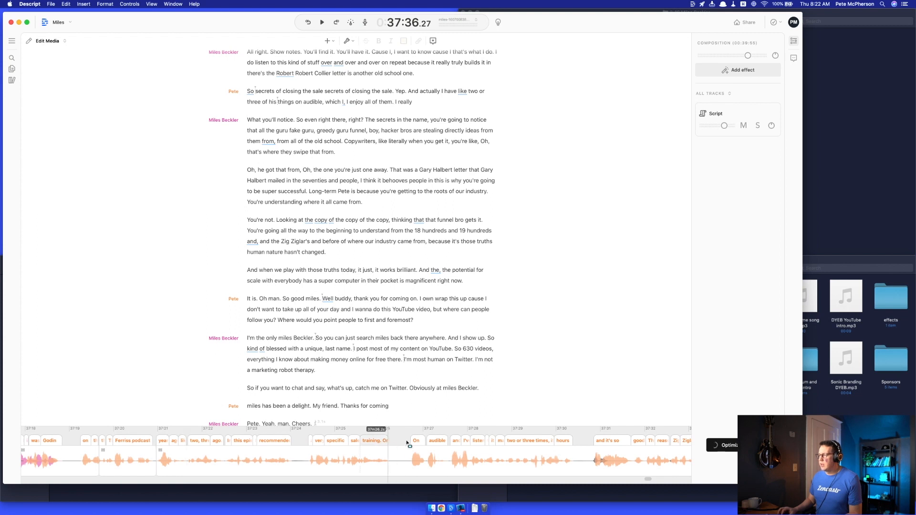
Step: Tighten the pauses before "On audible" and "and it's so good" by moving each start earlier in the timeline
{"action": "left_click_drag", "start_coordinate": [416, 442], "coordinate": [405, 440]}
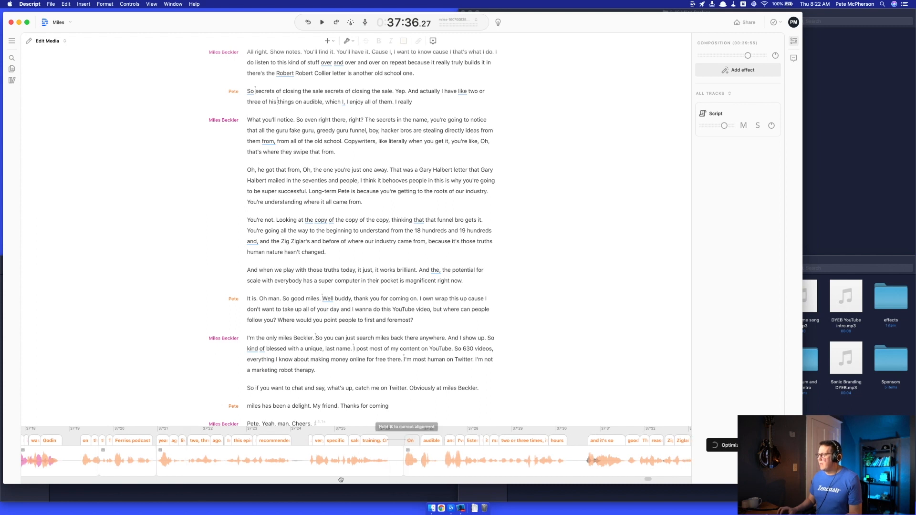
{"action": "left_click_drag", "start_coordinate": [341, 480], "coordinate": [341, 479]}
{"action": "left_click_drag", "start_coordinate": [589, 440], "coordinate": [585, 441]}
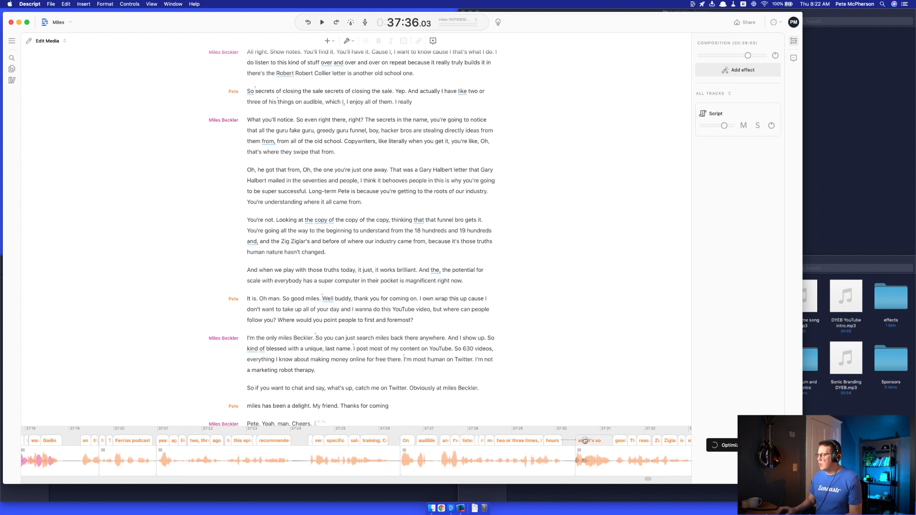
{"action": "scroll", "coordinate": [620, 453], "scroll_direction": "right", "scroll_amount": 10}
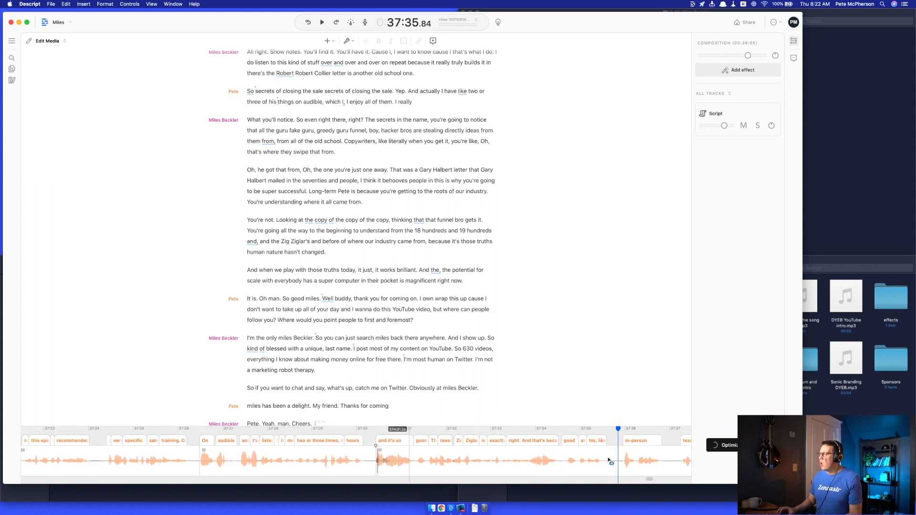
{"action": "scroll", "coordinate": [516, 468], "scroll_direction": "down", "scroll_amount": 5}
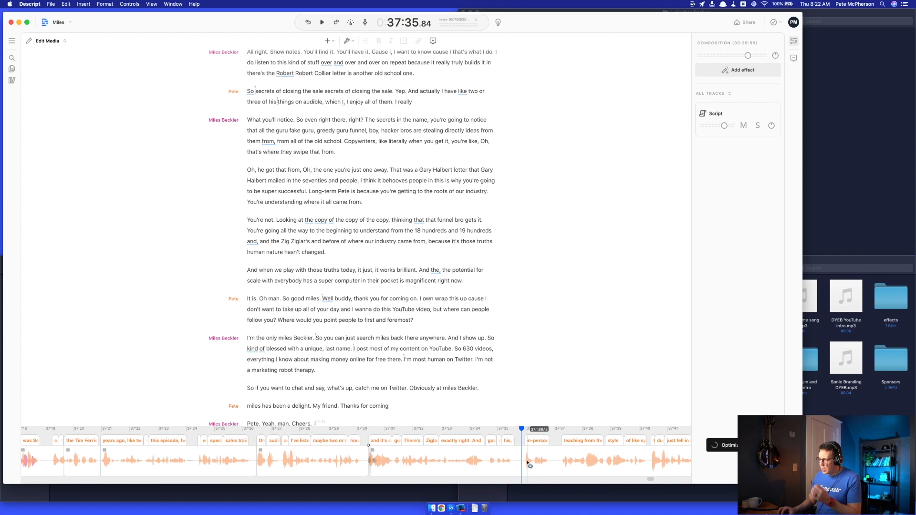
{"action": "left_click_drag", "start_coordinate": [521, 464], "coordinate": [556, 465]}
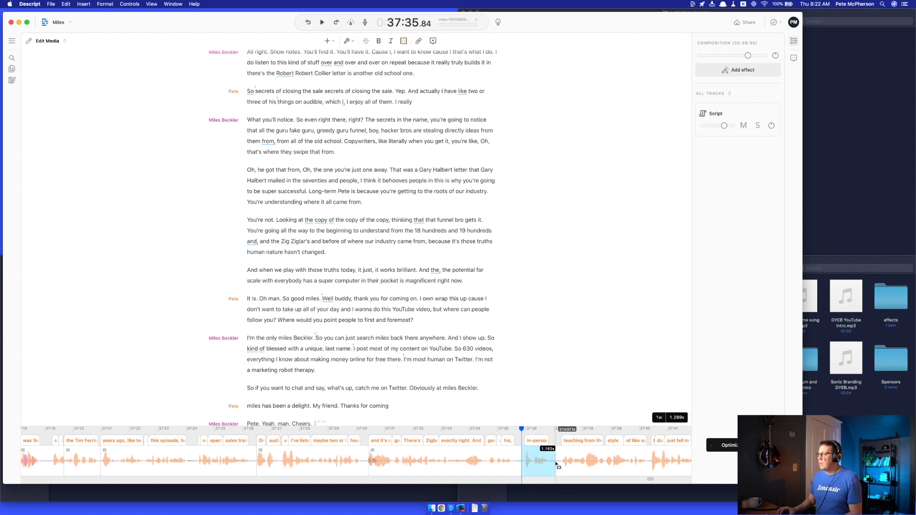
{"action": "left_click", "coordinate": [147, 462]}
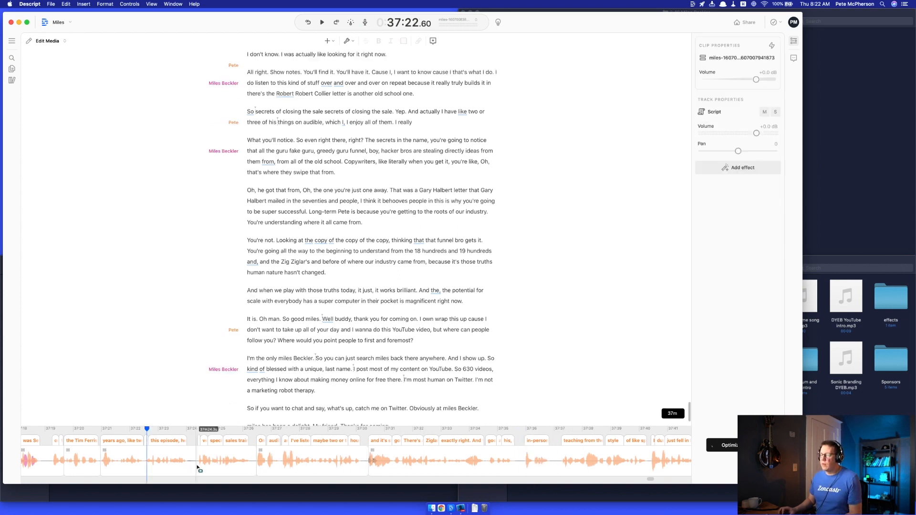
Step: Close up the pause between "he recommended" and "a very specific" by moving the start of "a" earlier
{"action": "scroll", "coordinate": [195, 461], "scroll_direction": "up", "scroll_amount": 3}
{"action": "left_click_drag", "start_coordinate": [184, 462], "coordinate": [207, 462]}
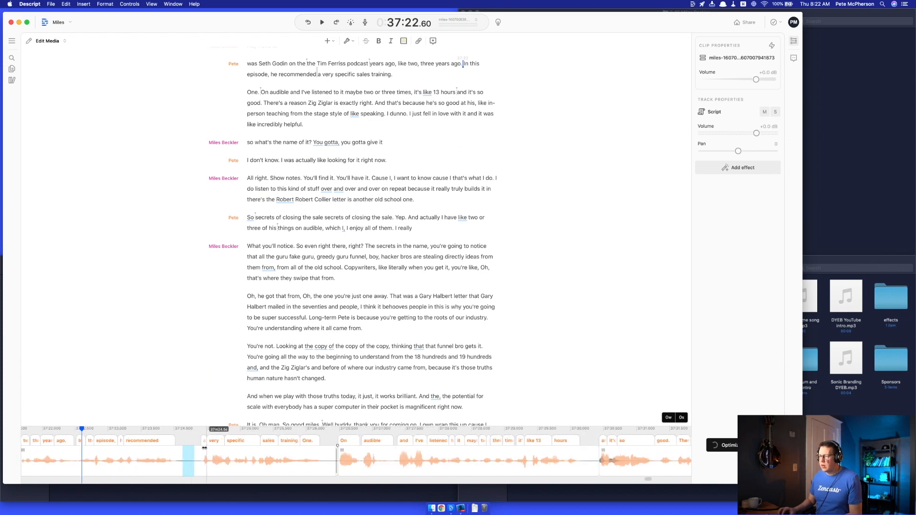
{"action": "left_click", "coordinate": [205, 447]}
{"action": "left_click_drag", "start_coordinate": [204, 441], "coordinate": [183, 441]}
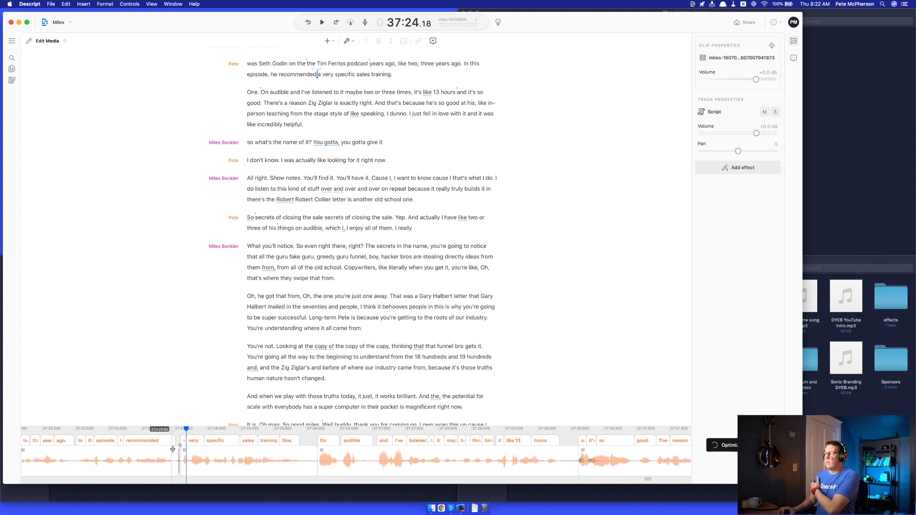
Step: Add a crossfade over the cut between "recommended" and "a very specific", and shorten it to a narrow overlap
{"action": "left_click", "coordinate": [173, 454]}
{"action": "key", "text": "super+equal"}
{"action": "key", "text": "super+equal"}
{"action": "key", "text": "super+equal"}
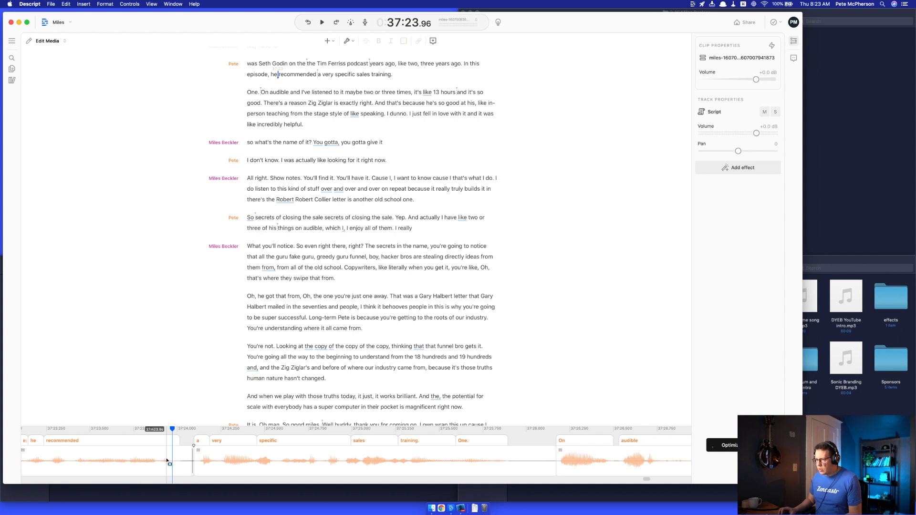
{"action": "scroll", "coordinate": [167, 461], "scroll_direction": "up", "scroll_amount": 5}
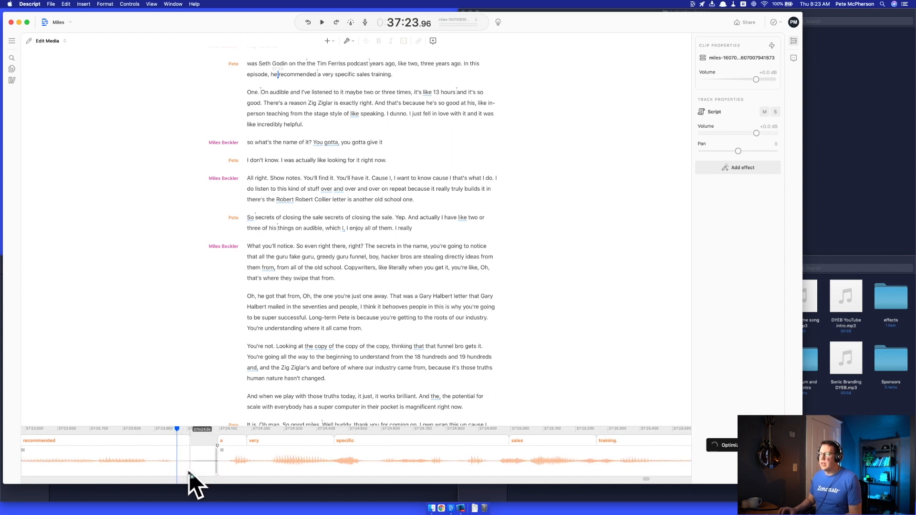
{"action": "left_click_drag", "start_coordinate": [219, 447], "coordinate": [192, 450]}
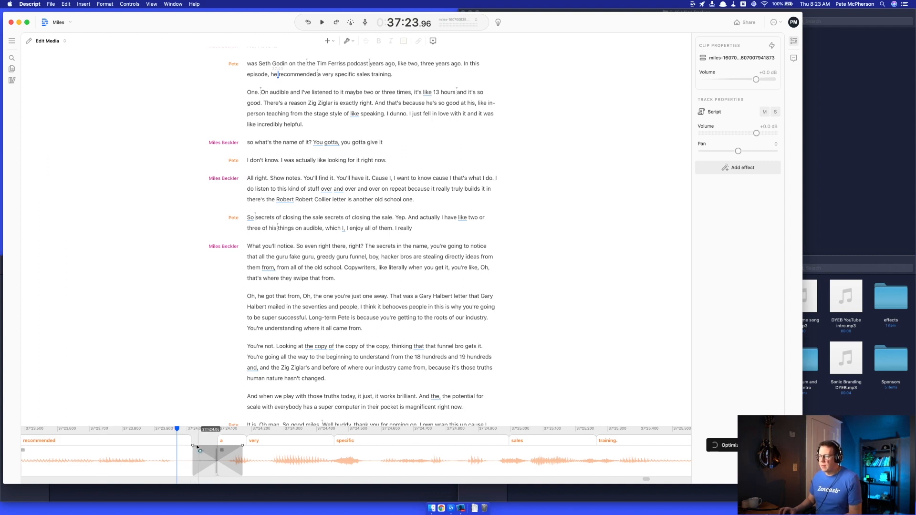
{"action": "left_click_drag", "start_coordinate": [193, 446], "coordinate": [208, 445]}
{"action": "left_click", "coordinate": [168, 457]}
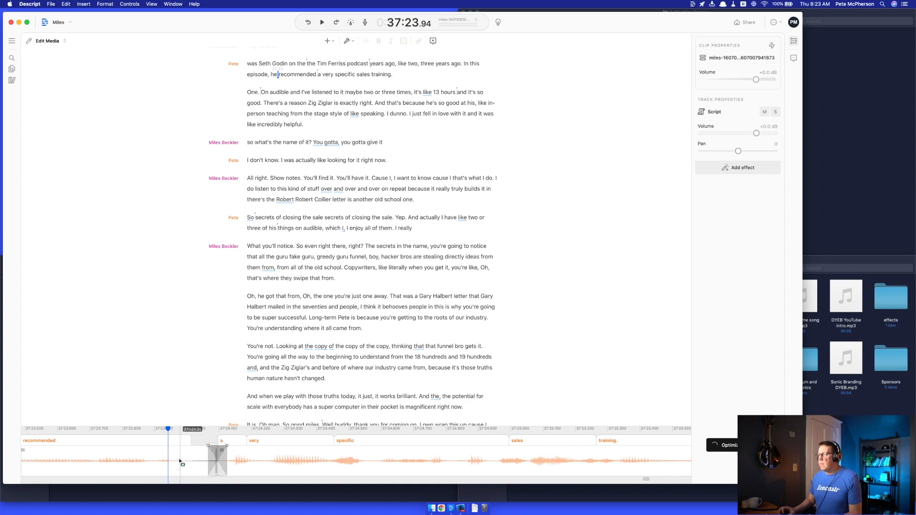
{"action": "scroll", "coordinate": [180, 462], "scroll_direction": "down", "scroll_amount": 3}
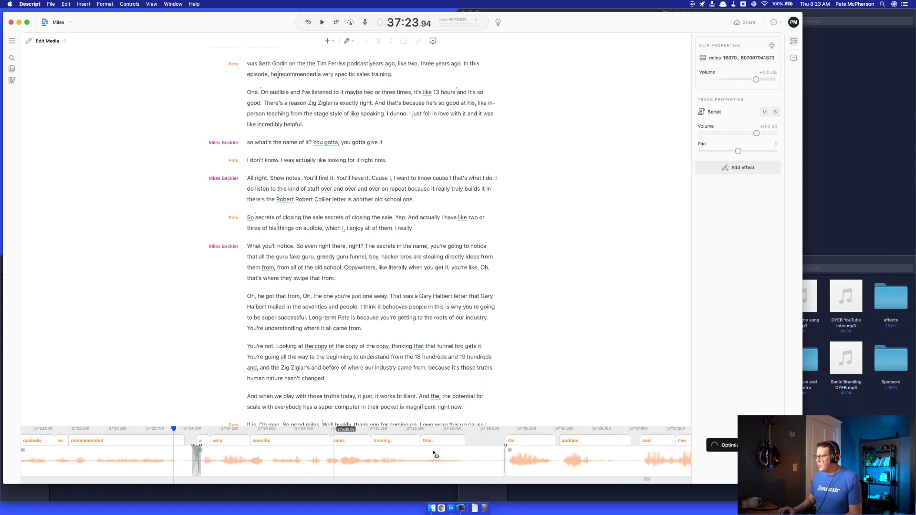
{"action": "right_click", "coordinate": [461, 464]}
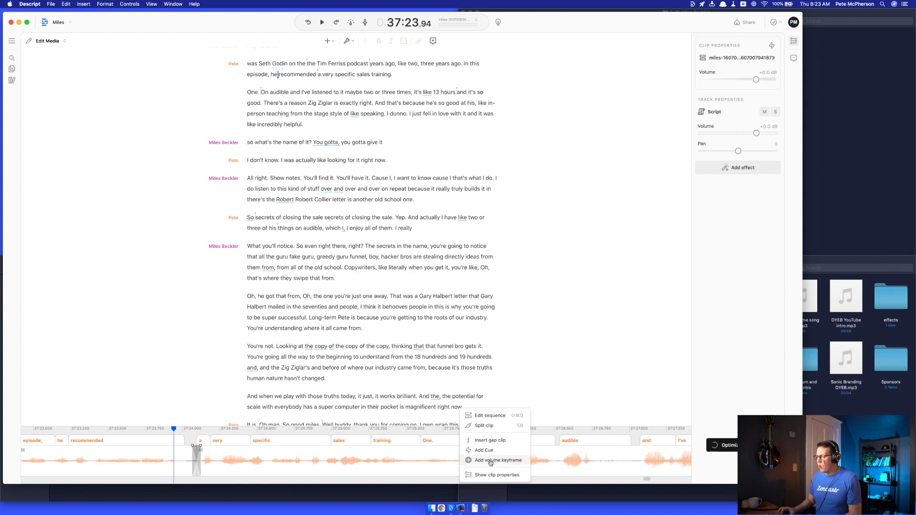
{"action": "key", "text": "super+z"}
Step: Split the clip in the silence before "sorry. I'm going off the rails" and again just before "was Seth Godin"
{"action": "left_click", "coordinate": [311, 464]}
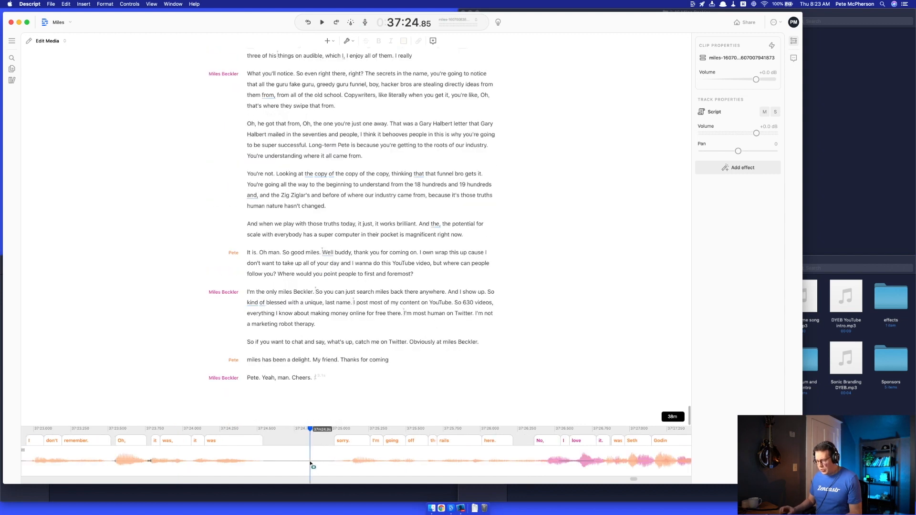
{"action": "right_click", "coordinate": [282, 463]}
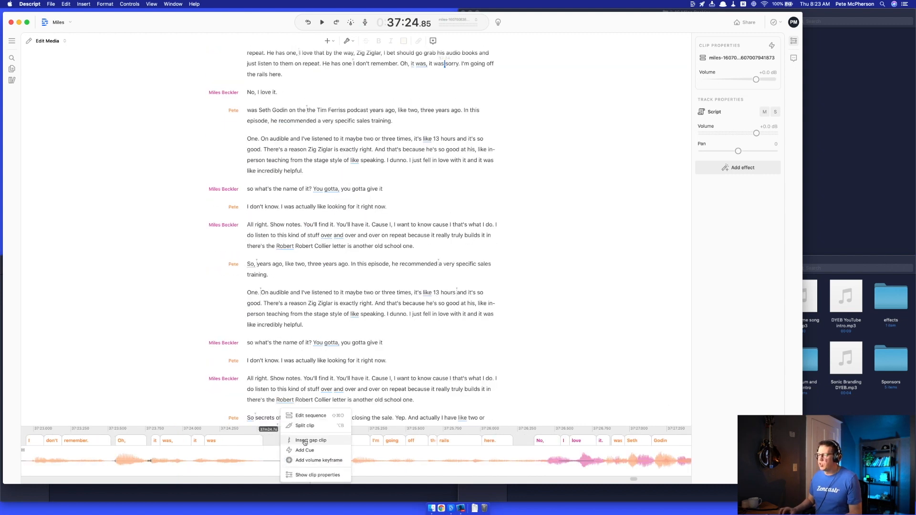
{"action": "left_click", "coordinate": [308, 426]}
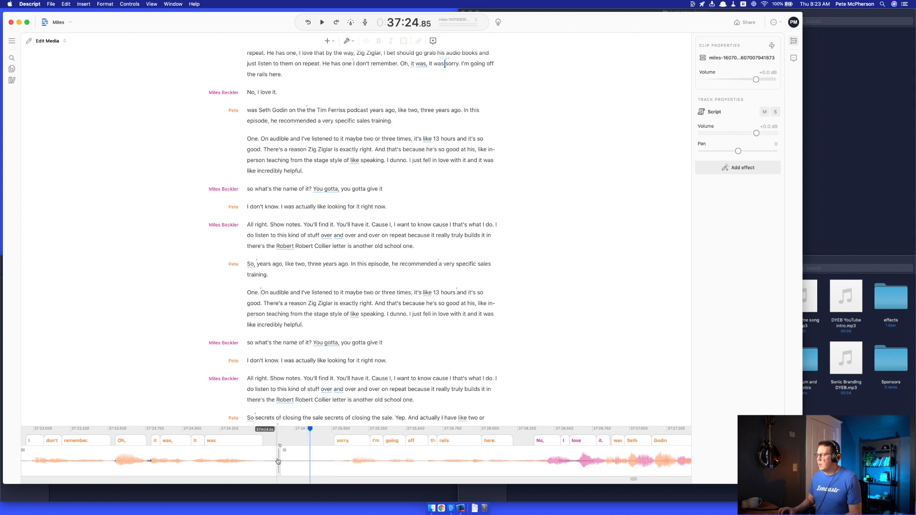
{"action": "right_click", "coordinate": [615, 459]}
{"action": "left_click", "coordinate": [640, 426]}
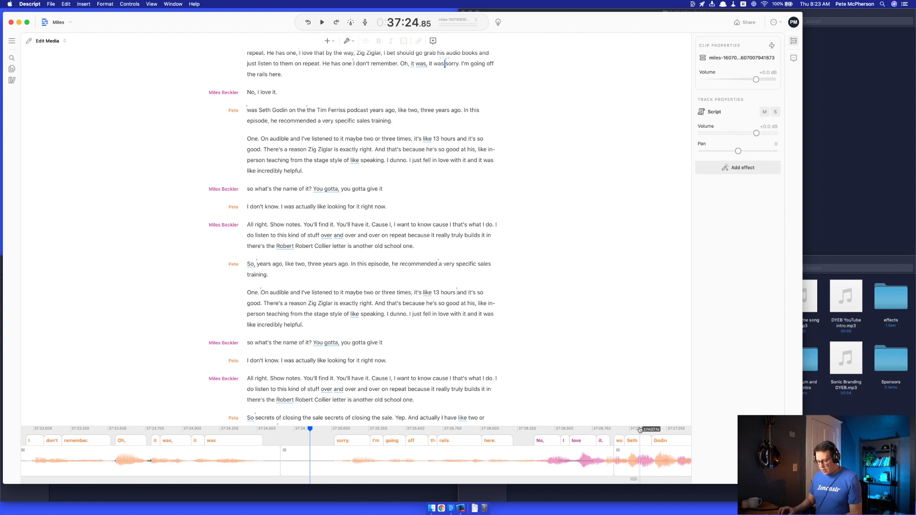
Step: Add five volume keyframes at varying levels along the split clip from before "sorry" to "No, I love it"
{"action": "left_click", "coordinate": [330, 454], "text": "alt"}
{"action": "left_click", "coordinate": [362, 467], "text": "alt"}
{"action": "left_click", "coordinate": [442, 460], "text": "alt"}
{"action": "left_click", "coordinate": [468, 451], "text": "alt"}
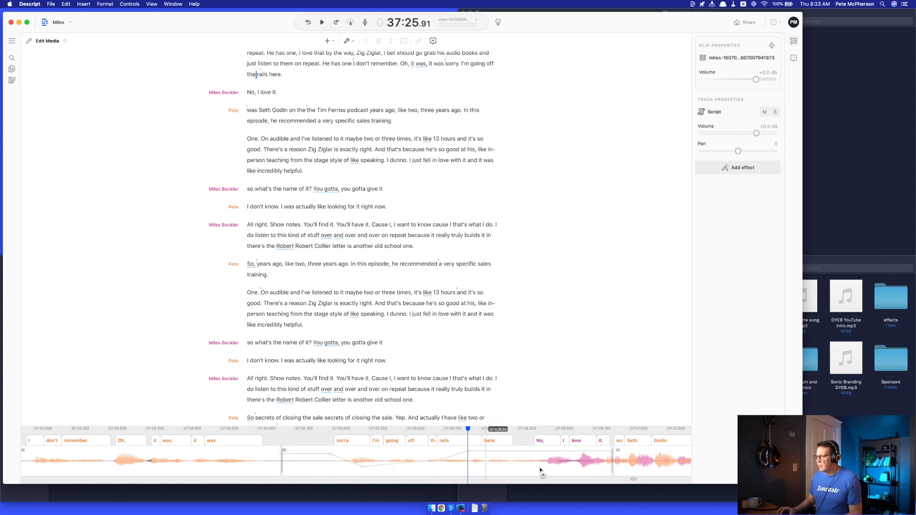
{"action": "left_click", "coordinate": [546, 473], "text": "alt"}
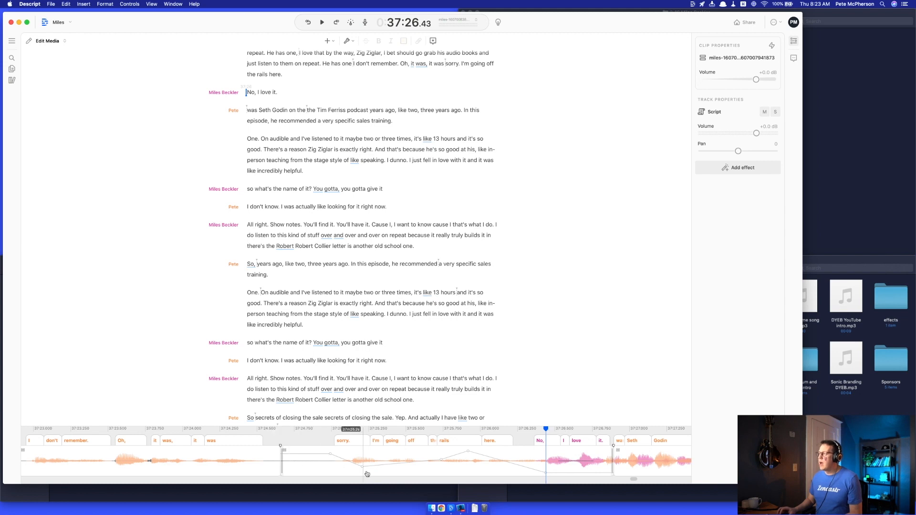
Step: Undo the volume keyframes on the clip from "sorry" to "I love it"
{"action": "key", "text": "super+z"}
{"action": "key", "text": "super+z"}
{"action": "key", "text": "super+z"}
{"action": "key", "text": "super+z"}
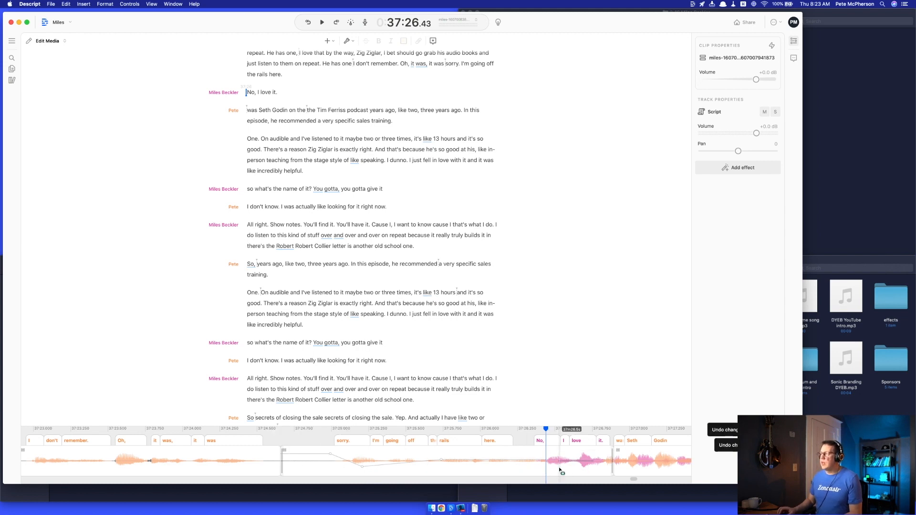
{"action": "key", "text": "super+z"}
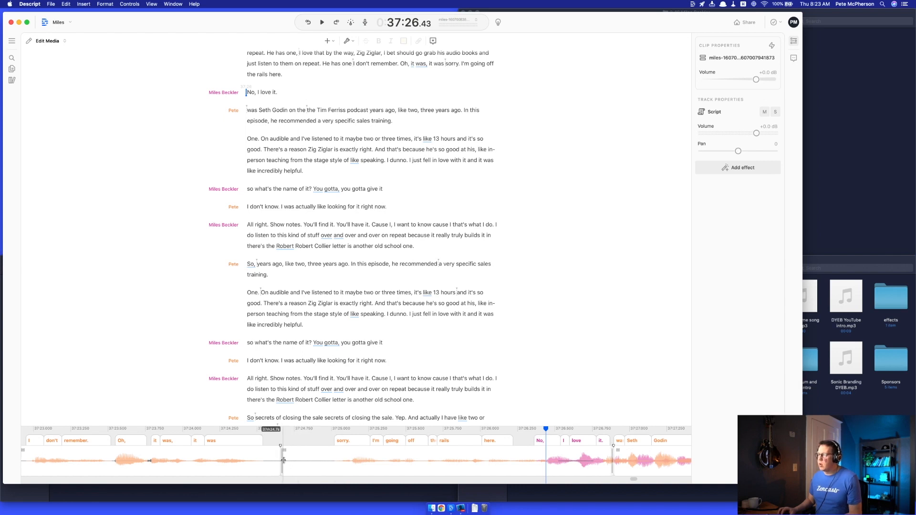
Step: Adjust the clip edge at the split between "it was" and "sorry" to remove most of the silence there
{"action": "left_click_drag", "start_coordinate": [280, 461], "coordinate": [323, 459]}
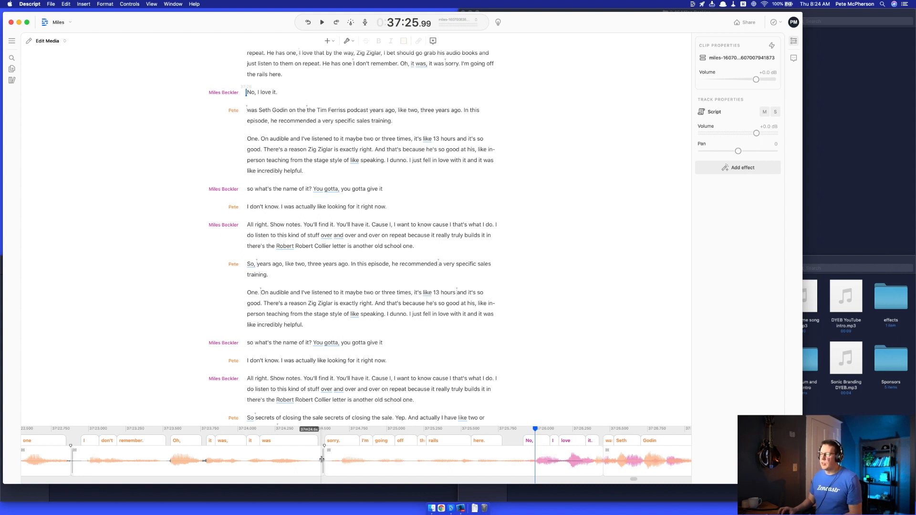
{"action": "mouse_move", "coordinate": [322, 459]}
{"action": "left_mouse_down"}
{"action": "mouse_move", "coordinate": [371, 460]}
{"action": "mouse_move", "coordinate": [334, 463]}
{"action": "left_mouse_up"}
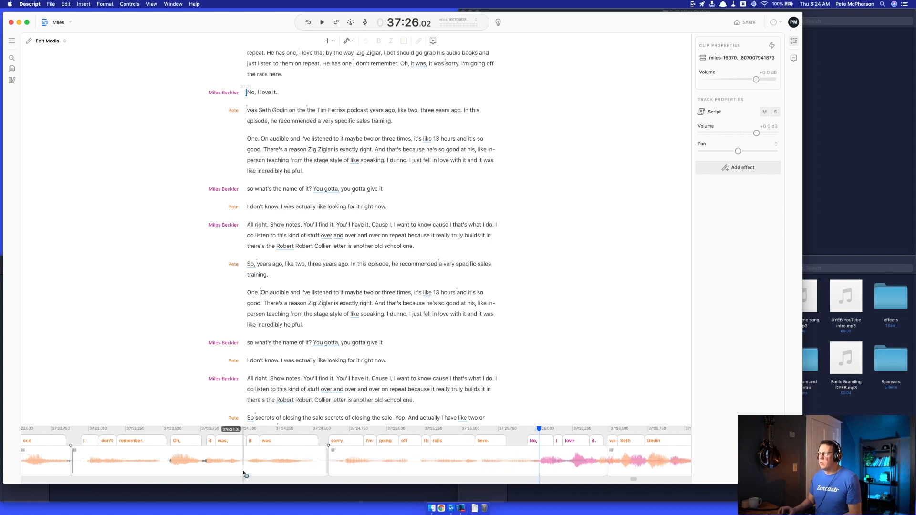
{"action": "scroll", "coordinate": [248, 471], "scroll_direction": "down", "scroll_amount": 5}
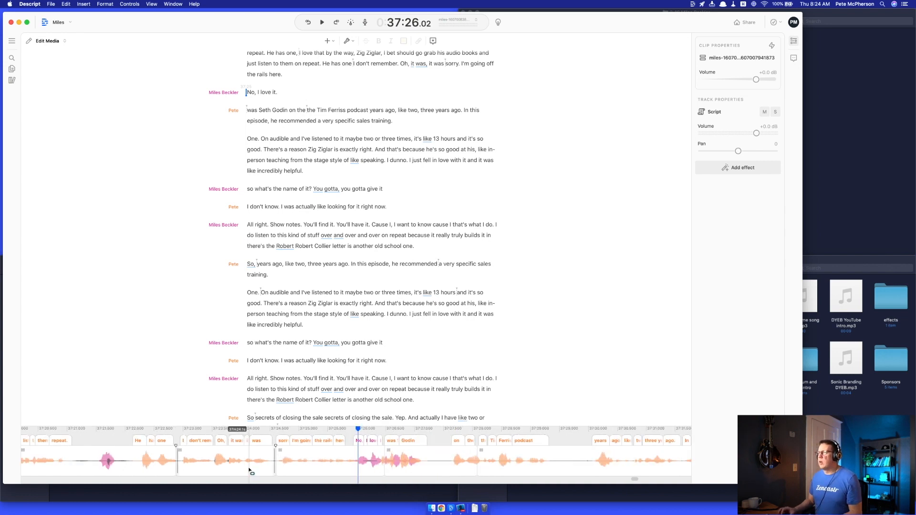
Step: Check the media library and go back up the transcript to the Zig Ziglar salesman passage
{"action": "left_click", "coordinate": [11, 79]}
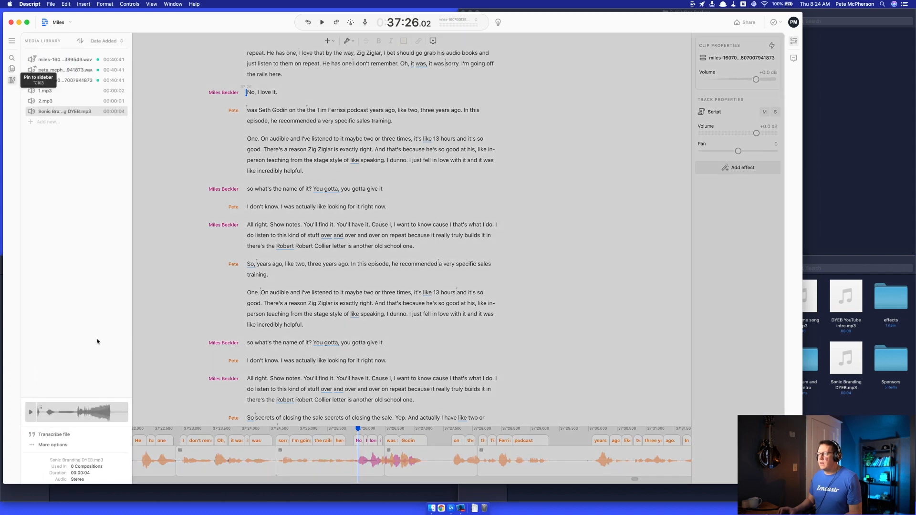
{"action": "scroll", "coordinate": [681, 358], "scroll_direction": "up", "scroll_amount": 15}
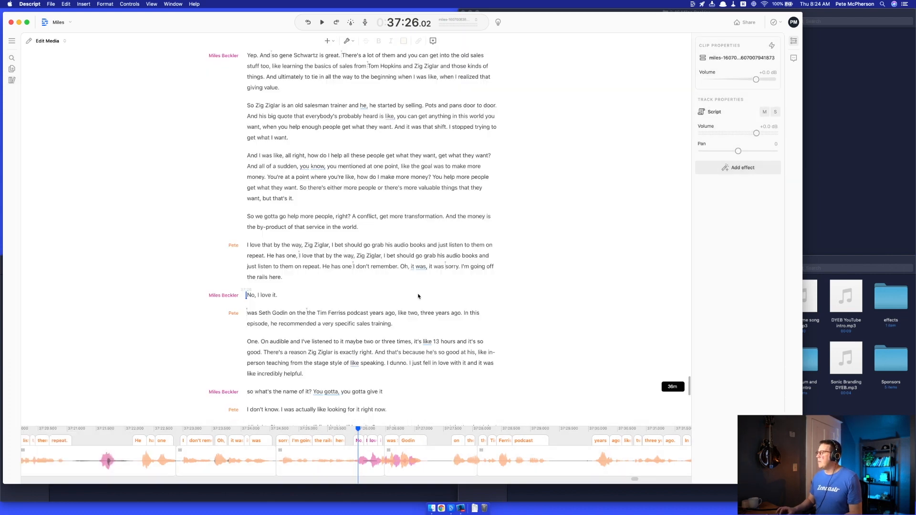
Step: Go back to the beginning of the transcript and trim the silence before the opening word "Miles"
{"action": "left_click_drag", "start_coordinate": [688, 366], "coordinate": [693, 26]}
{"action": "left_click", "coordinate": [250, 112]}
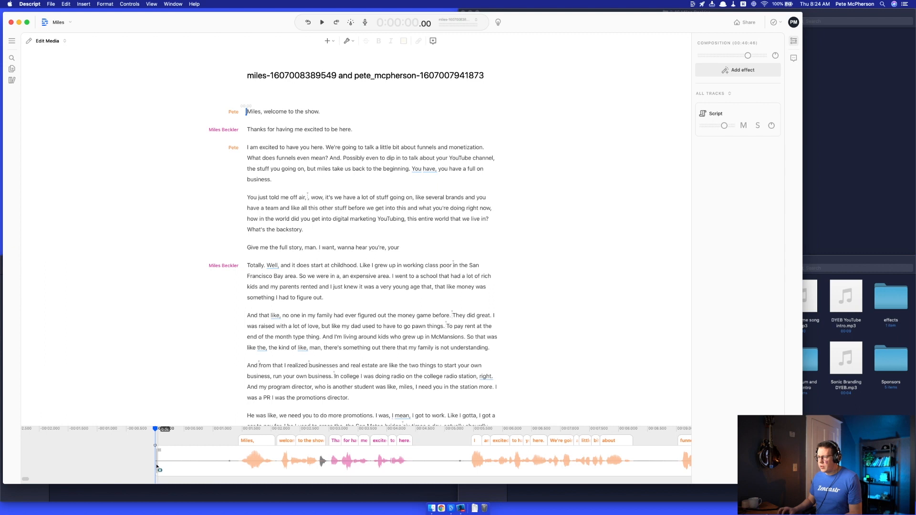
{"action": "left_click_drag", "start_coordinate": [157, 466], "coordinate": [233, 469]}
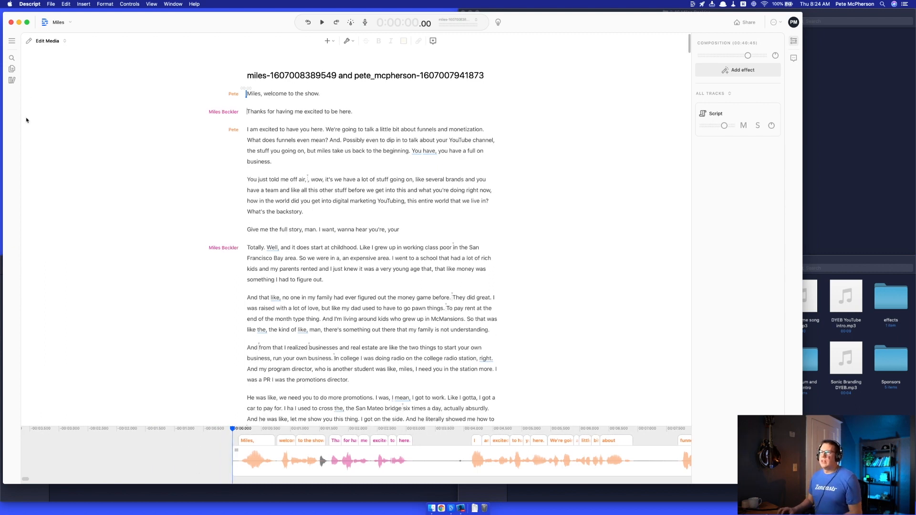
Step: Keep the media library open and insert Sonic Branding DYEB.mp3 at the very start of the script, before "Miles, welcome to the show"
{"action": "left_click", "coordinate": [11, 81]}
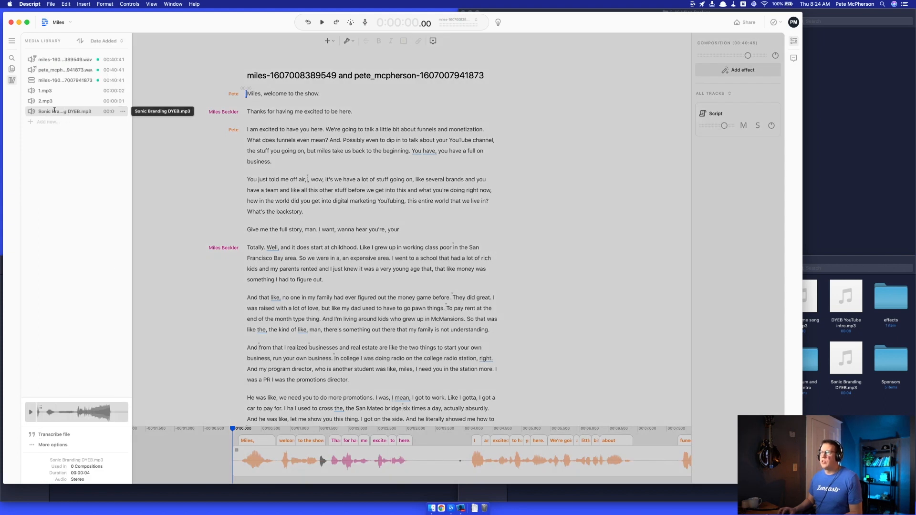
{"action": "left_click", "coordinate": [45, 22]}
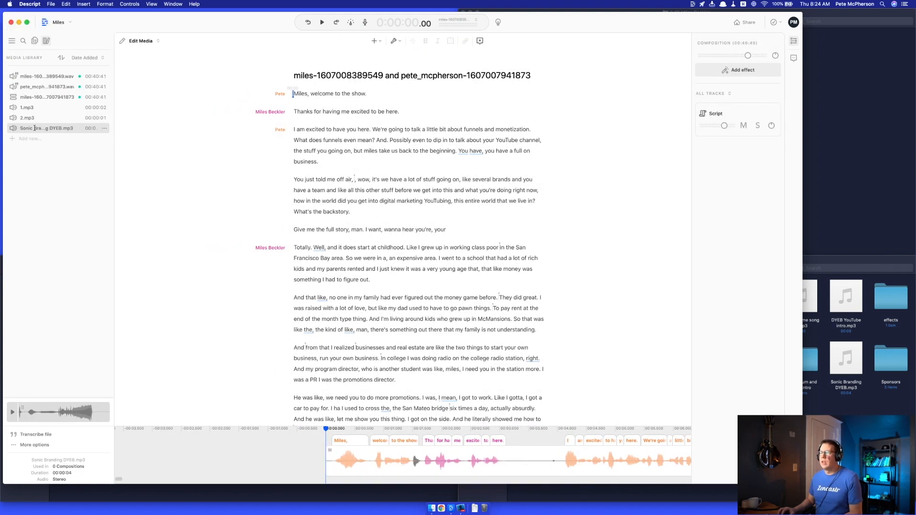
{"action": "left_click_drag", "start_coordinate": [34, 127], "coordinate": [293, 94]}
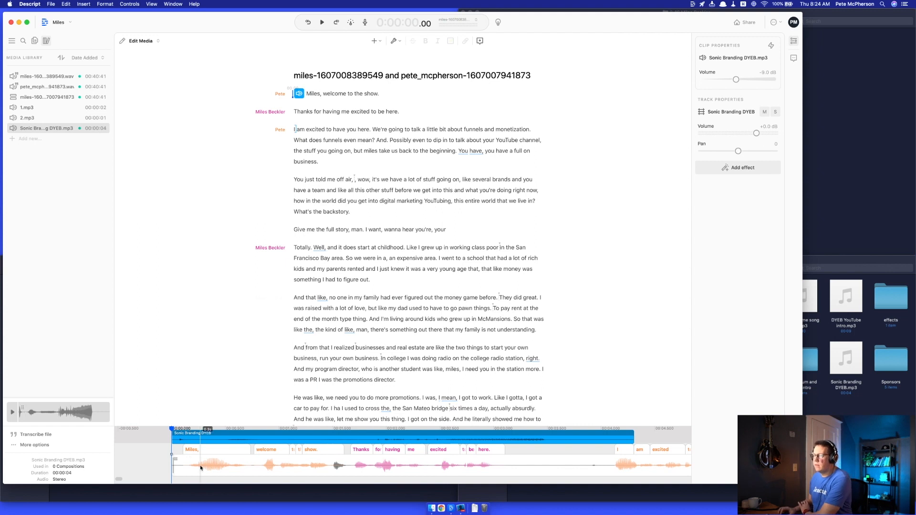
Step: Move the Sonic Branding DYEB clip along the timeline so that it starts at the word "show" in the opening line
{"action": "left_click_drag", "start_coordinate": [260, 436], "coordinate": [394, 434]}
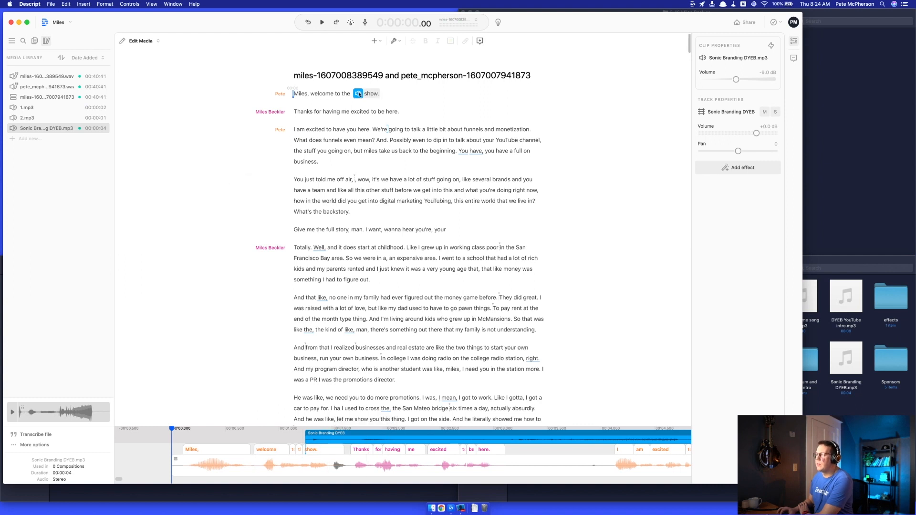
{"action": "left_click_drag", "start_coordinate": [337, 440], "coordinate": [548, 441]}
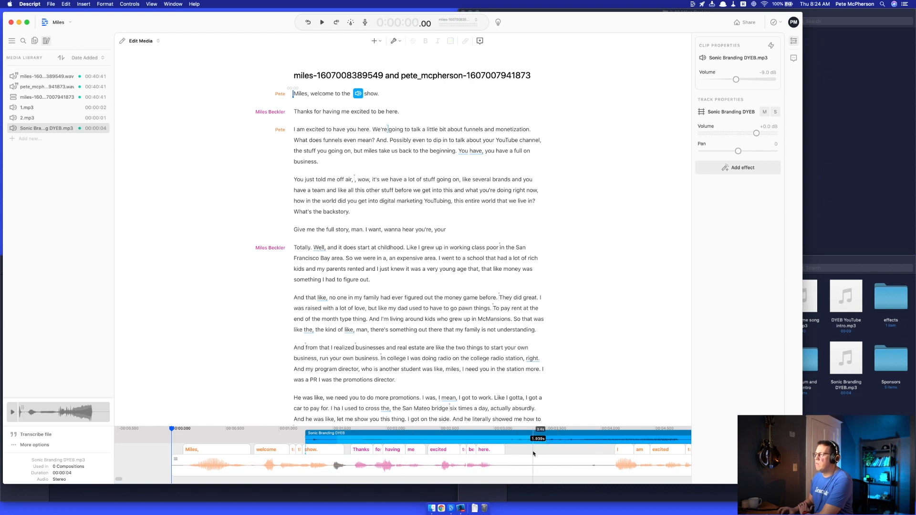
{"action": "left_click_drag", "start_coordinate": [349, 435], "coordinate": [585, 442]}
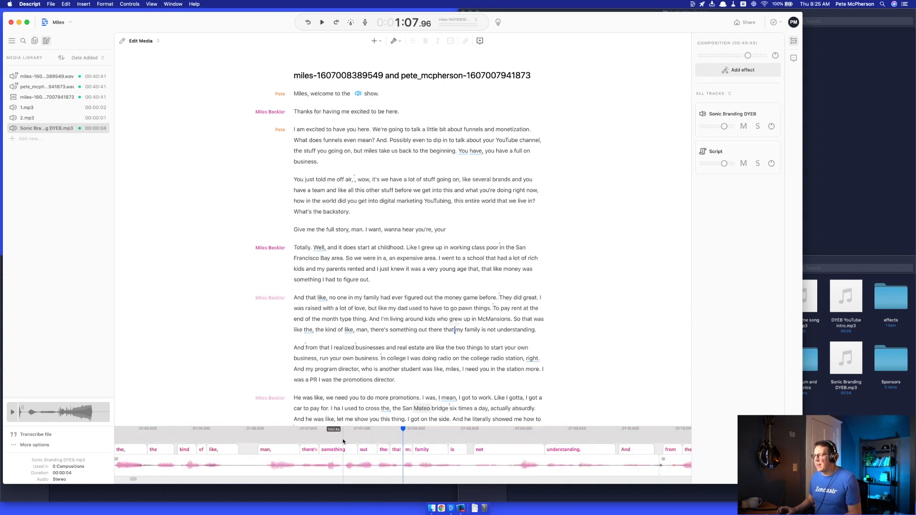
Step: Move the Sonic Branding DYEB clip on the timeline to start just after "show" and make the timeline taller
{"action": "scroll", "coordinate": [343, 441], "scroll_direction": "down", "scroll_amount": 3}
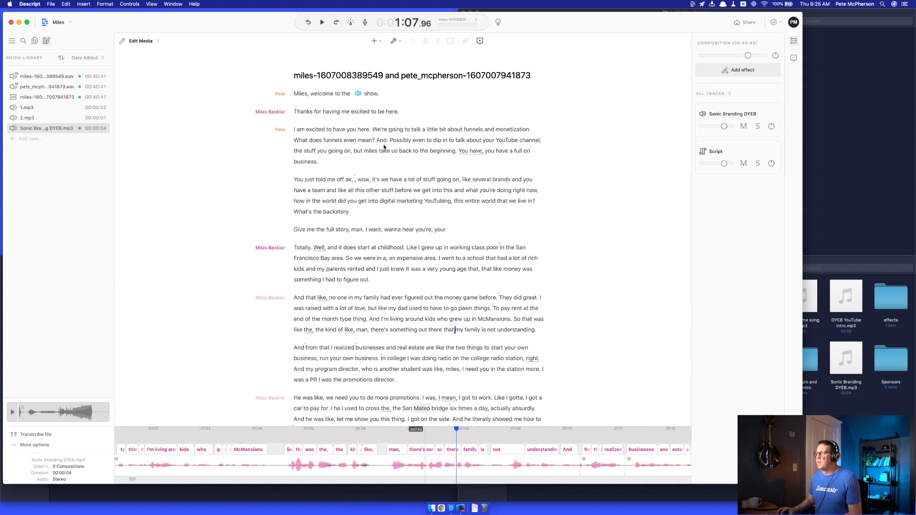
{"action": "left_click", "coordinate": [301, 93]}
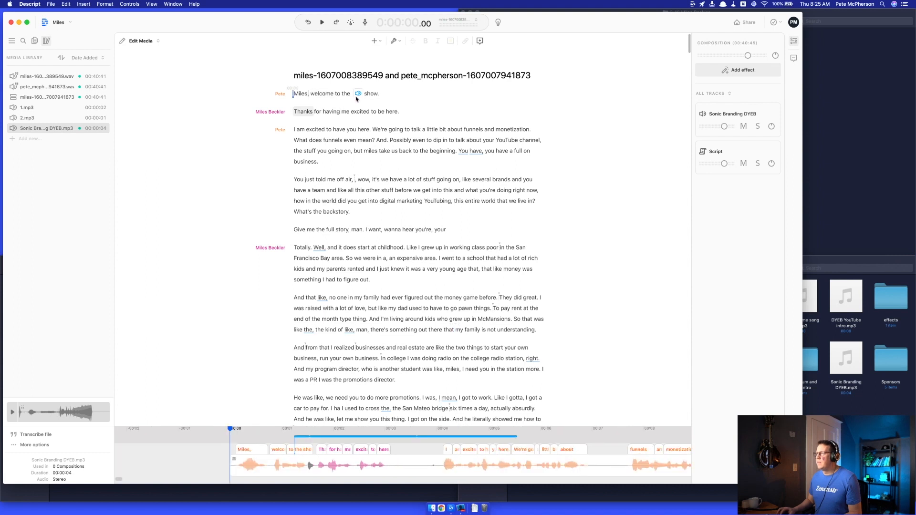
{"action": "left_click", "coordinate": [358, 94]}
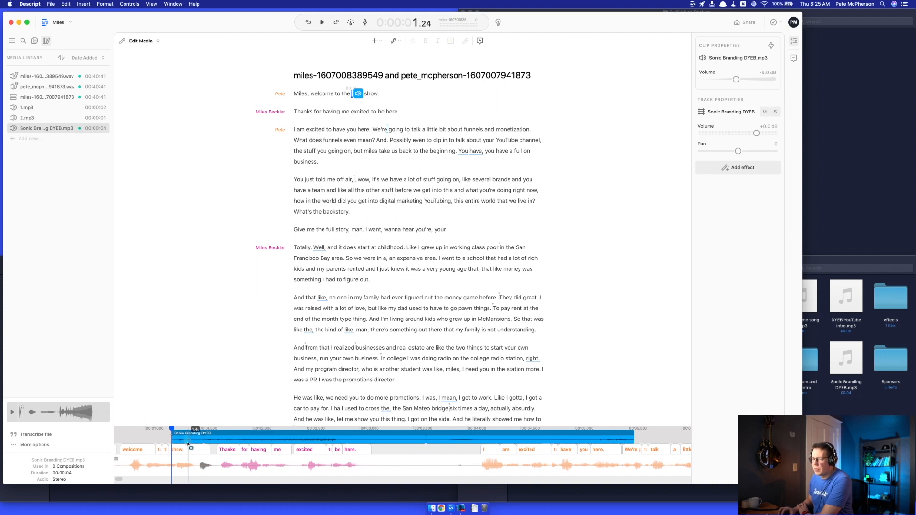
{"action": "mouse_move", "coordinate": [190, 433]}
{"action": "left_mouse_down"}
{"action": "mouse_move", "coordinate": [149, 434]}
{"action": "mouse_move", "coordinate": [206, 440]}
{"action": "left_mouse_up"}
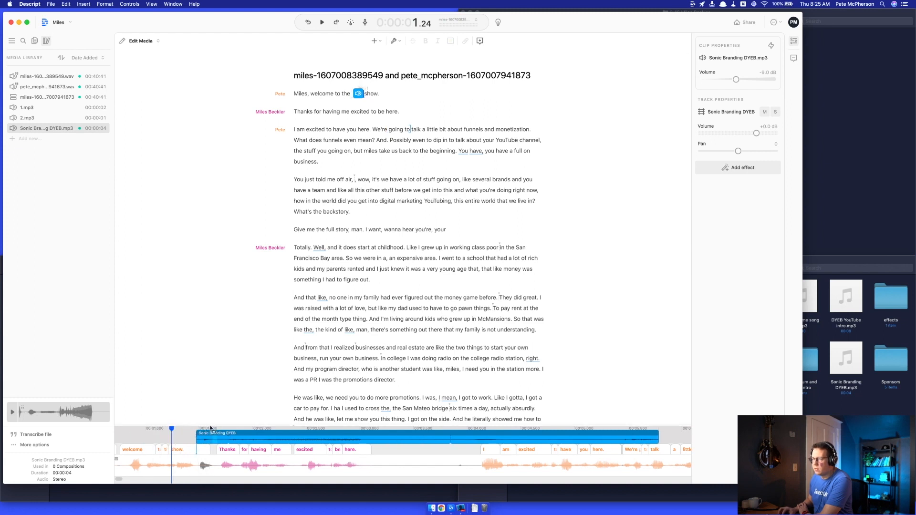
{"action": "left_click_drag", "start_coordinate": [207, 407], "coordinate": [212, 373]}
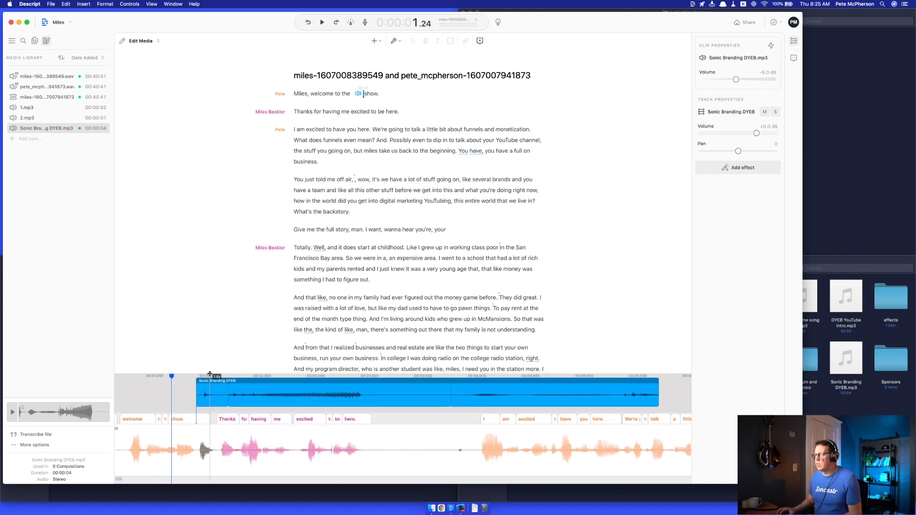
Step: Shift the Sonic Branding DYEB clip earlier to start at about 1 second and add a fade at its beginning
{"action": "scroll", "coordinate": [205, 366], "scroll_direction": "down", "scroll_amount": 1}
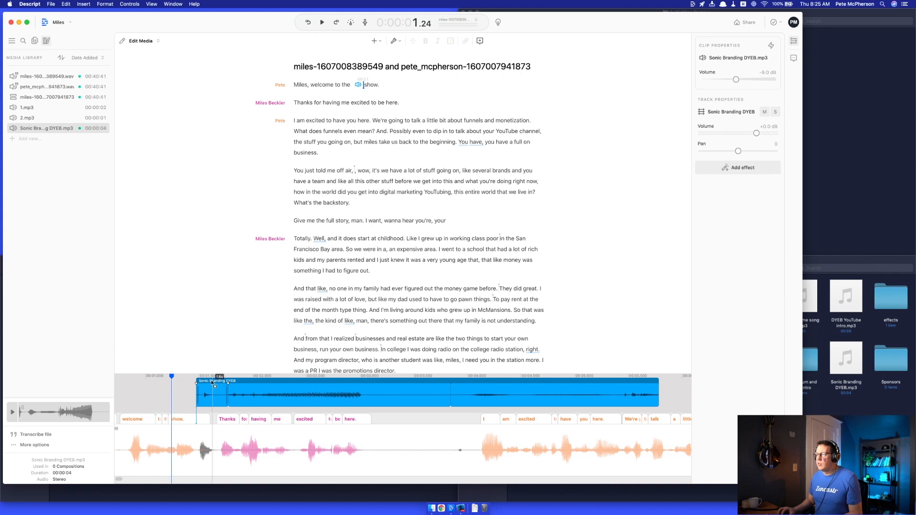
{"action": "left_click_drag", "start_coordinate": [203, 385], "coordinate": [148, 386]}
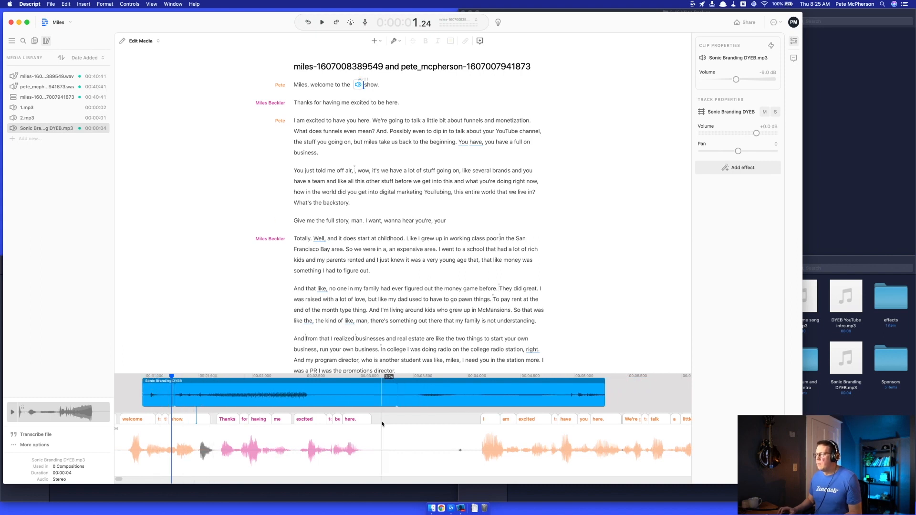
{"action": "scroll", "coordinate": [316, 411], "scroll_direction": "left", "scroll_amount": 5}
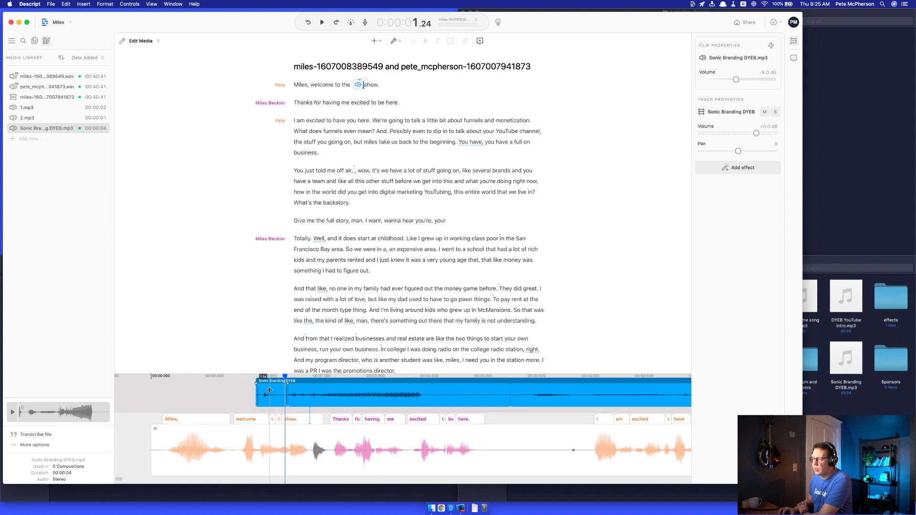
{"action": "left_click_drag", "start_coordinate": [257, 384], "coordinate": [280, 384]}
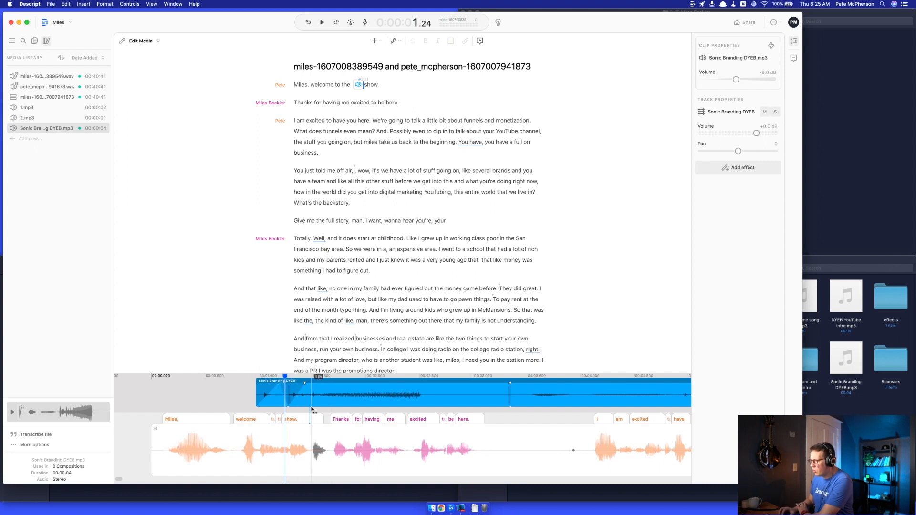
Step: Move the Sonic Branding DYEB sound within the transcript to just before "stuff you going on"
{"action": "left_click", "coordinate": [428, 397]}
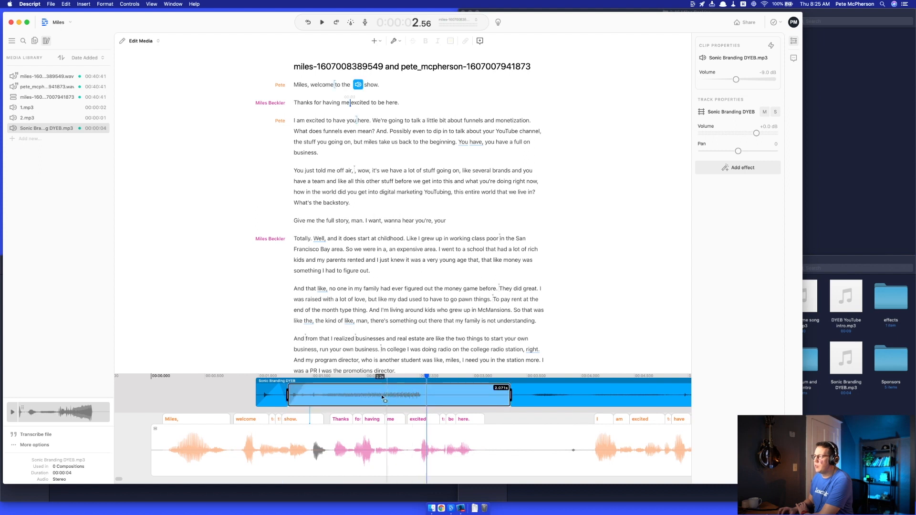
{"action": "left_click", "coordinate": [408, 392]}
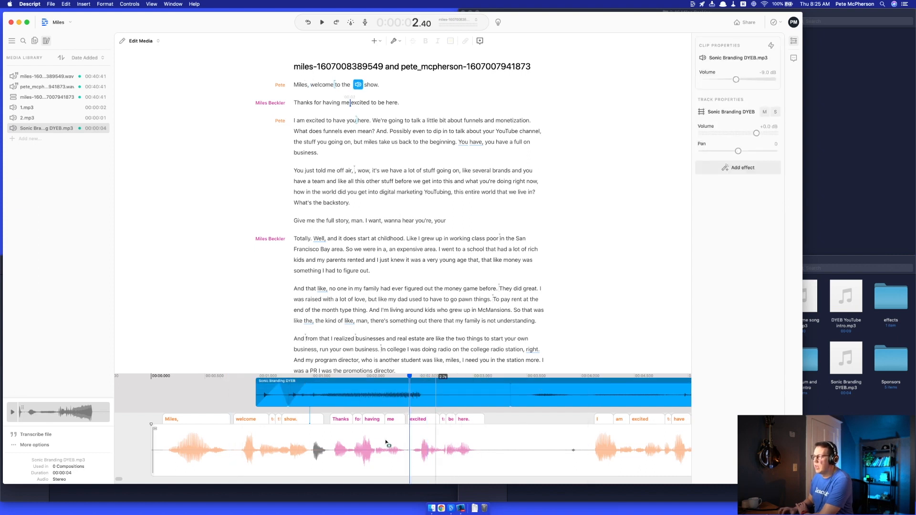
{"action": "left_click", "coordinate": [353, 446]}
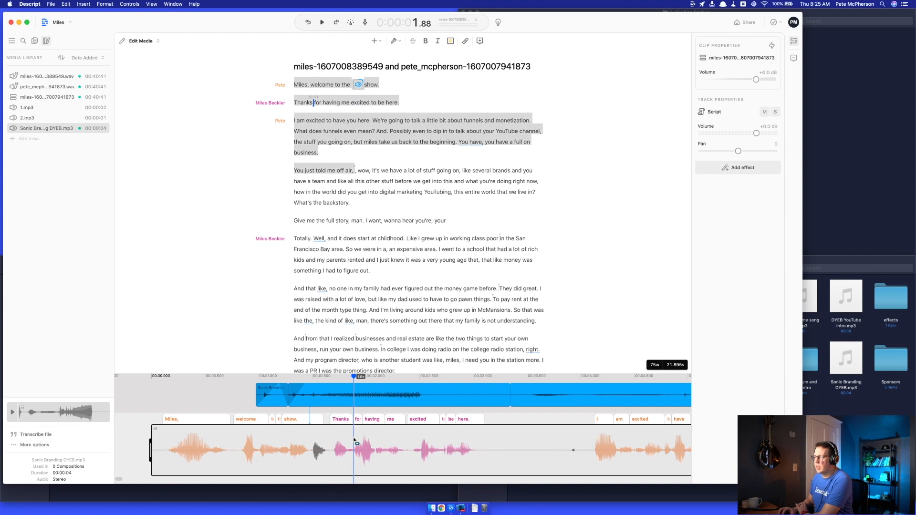
{"action": "left_click", "coordinate": [315, 388]}
{"action": "left_click", "coordinate": [573, 387]}
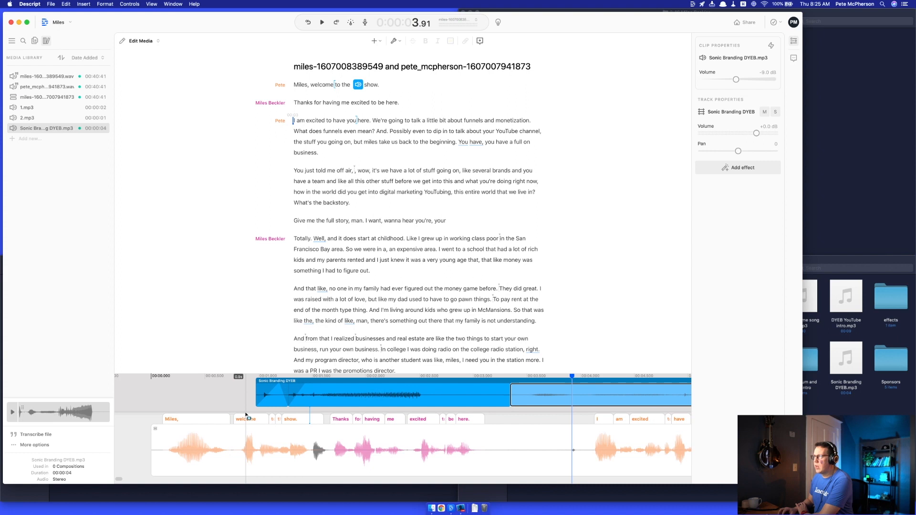
{"action": "left_click_drag", "start_coordinate": [359, 86], "coordinate": [305, 146]}
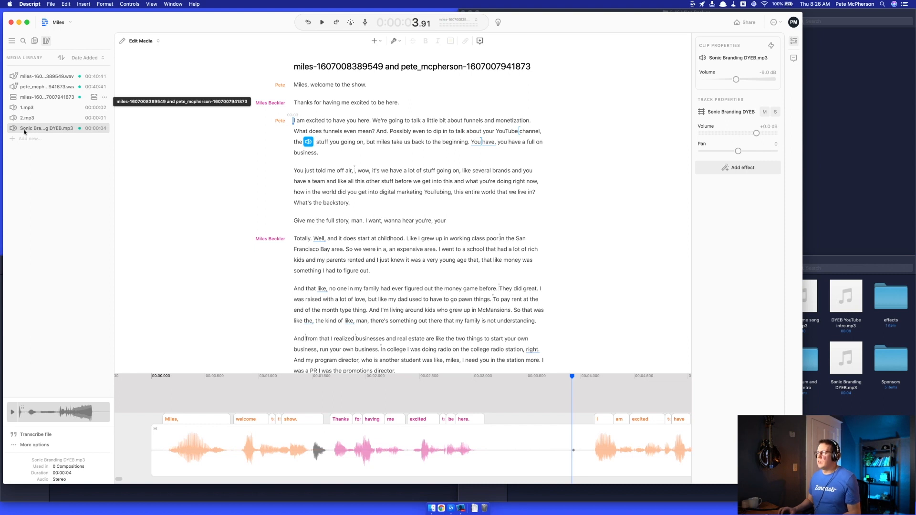
Step: Place the cursor before "Totally" in the transcript and view the available insert options
{"action": "left_click", "coordinate": [294, 240]}
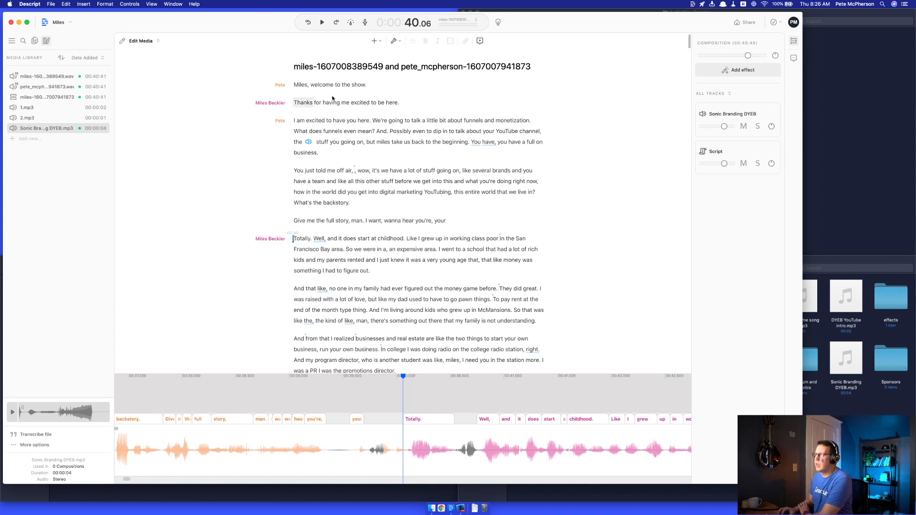
{"action": "left_click", "coordinate": [375, 41]}
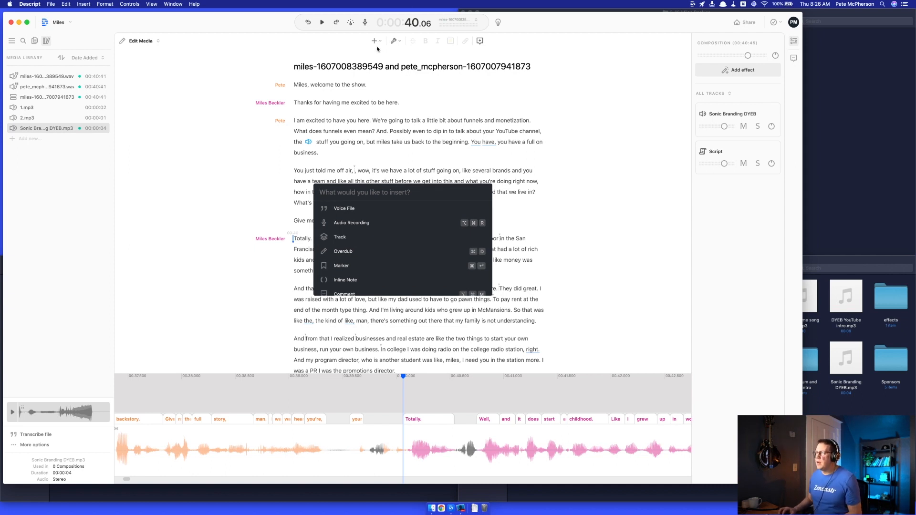
{"action": "key", "text": "Escape"}
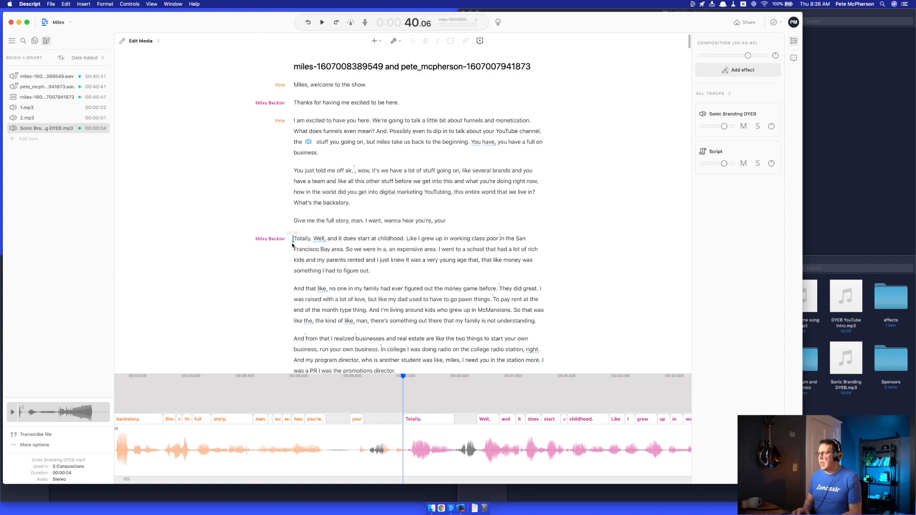
{"action": "key", "text": "super+k"}
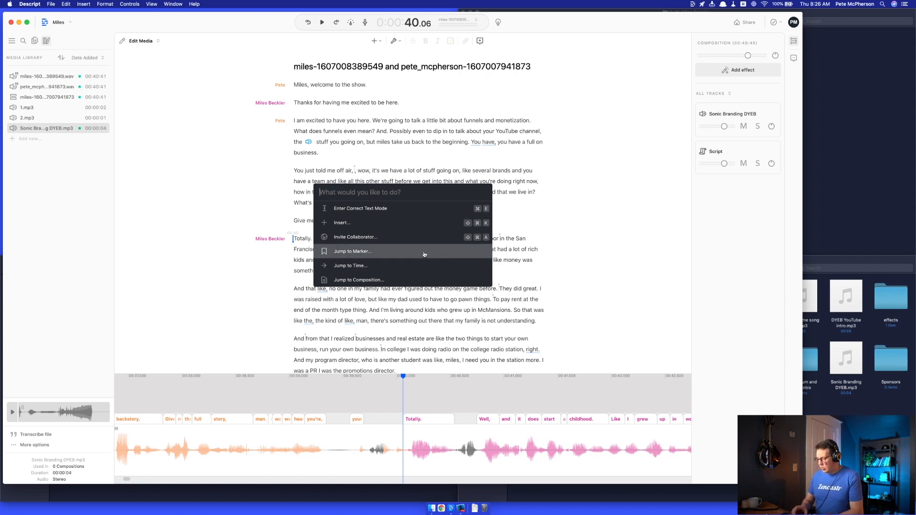
{"action": "type", "text": "asdfjkl"}
{"action": "key", "text": "BackSpace"}
{"action": "key", "text": "BackSpace"}
{"action": "key", "text": "BackSpace"}
{"action": "key", "text": "BackSpace"}
{"action": "key", "text": "BackSpace"}
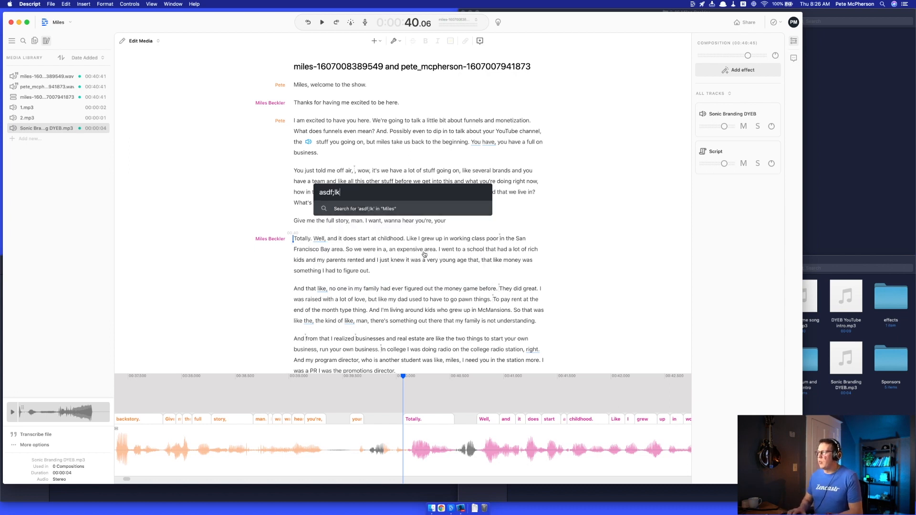
{"action": "key", "text": "BackSpace"}
{"action": "key", "text": "BackSpace"}
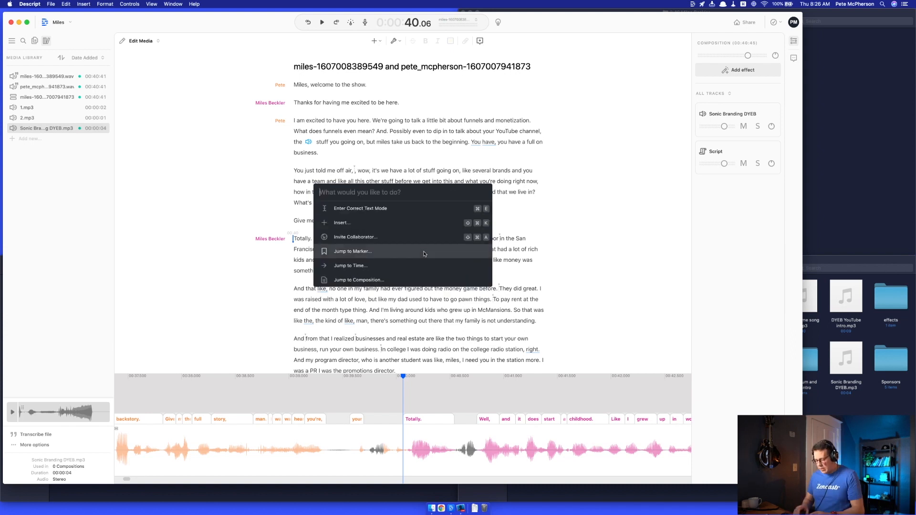
{"action": "key", "text": "Escape"}
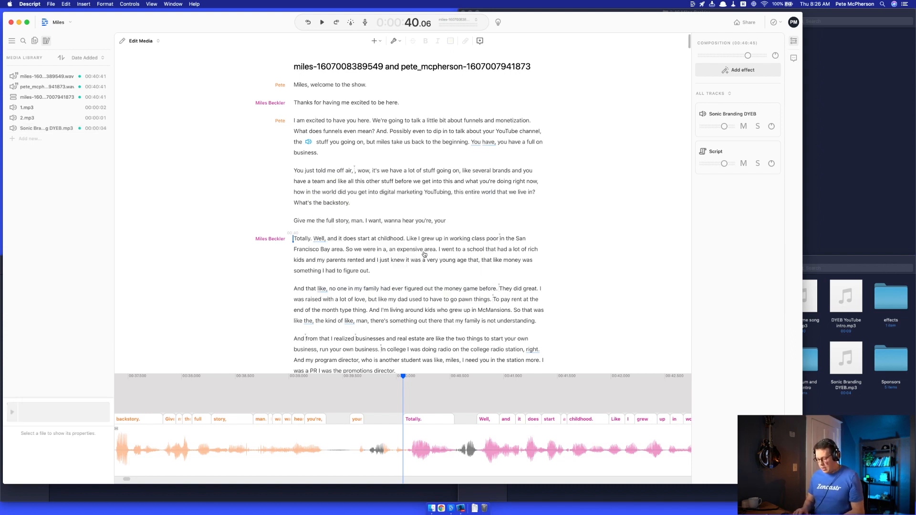
Step: Search the available commands for "over" to find the Overdub command
{"action": "key", "text": "super+k"}
{"action": "type", "text": "over"}
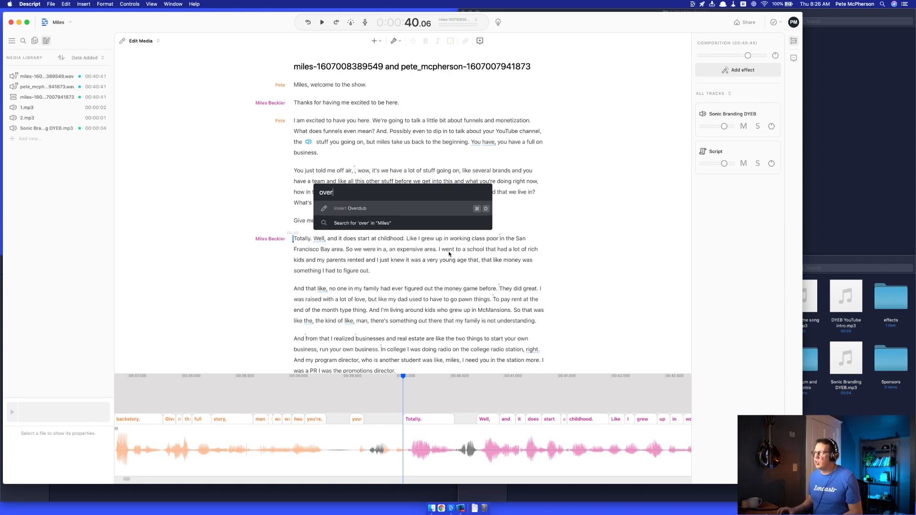
{"action": "left_click", "coordinate": [476, 213]}
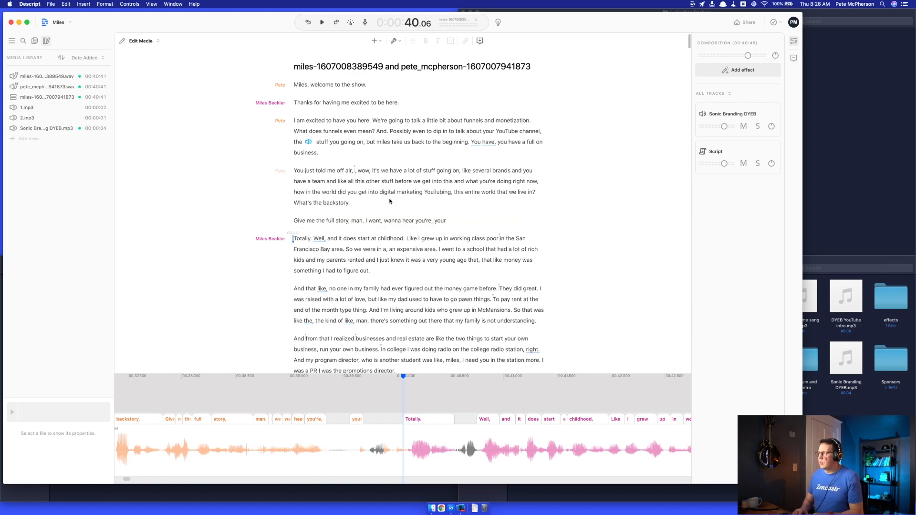
Step: Search the available commands for "sil" and "inser", and look through the full list of insert commands
{"action": "key", "text": "super+k"}
{"action": "type", "text": "sil"}
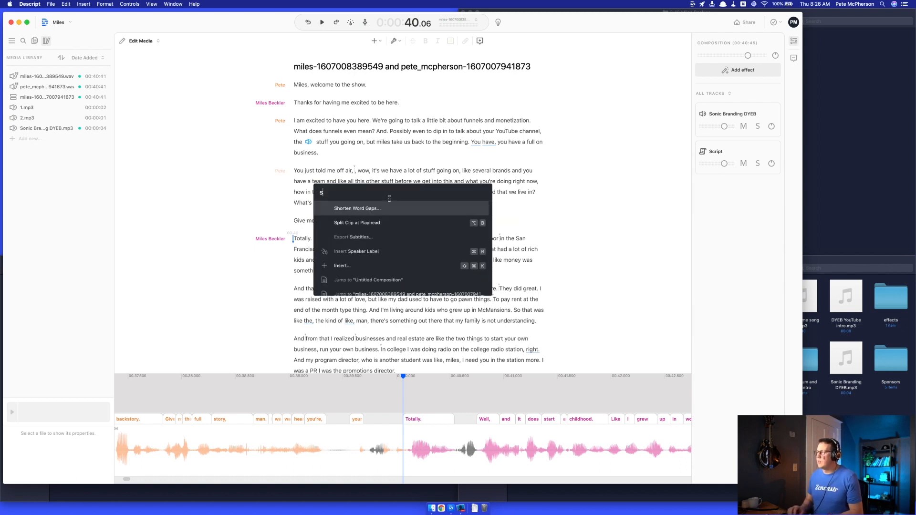
{"action": "key", "text": "BackSpace"}
{"action": "key", "text": "BackSpace"}
{"action": "key", "text": "BackSpace"}
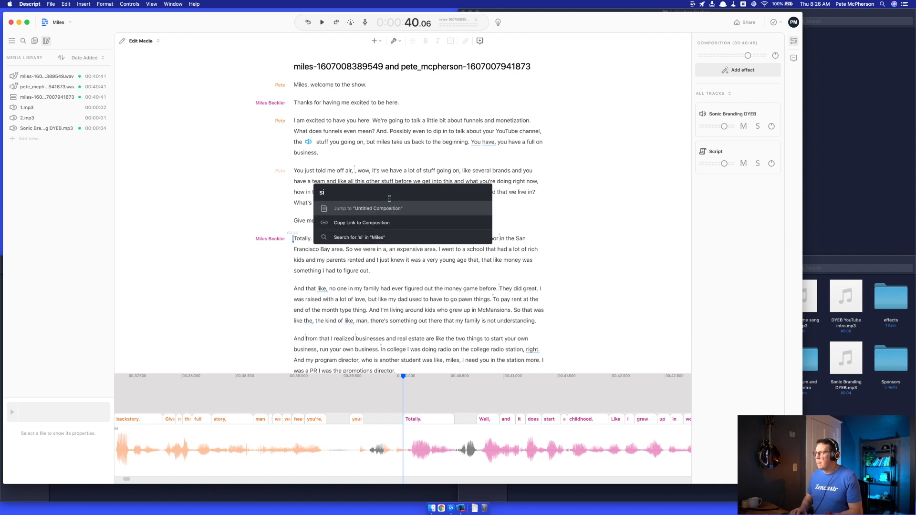
{"action": "type", "text": "inser"}
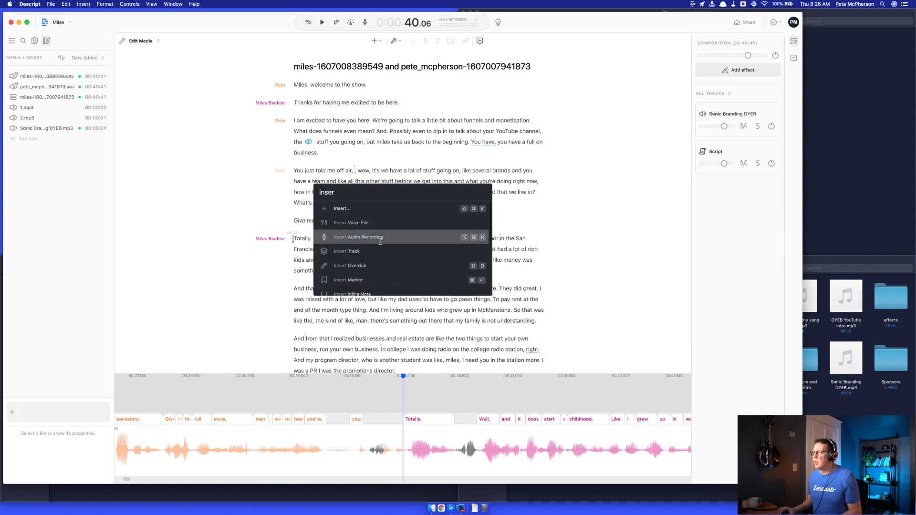
{"action": "scroll", "coordinate": [382, 243], "scroll_direction": "down", "scroll_amount": 2}
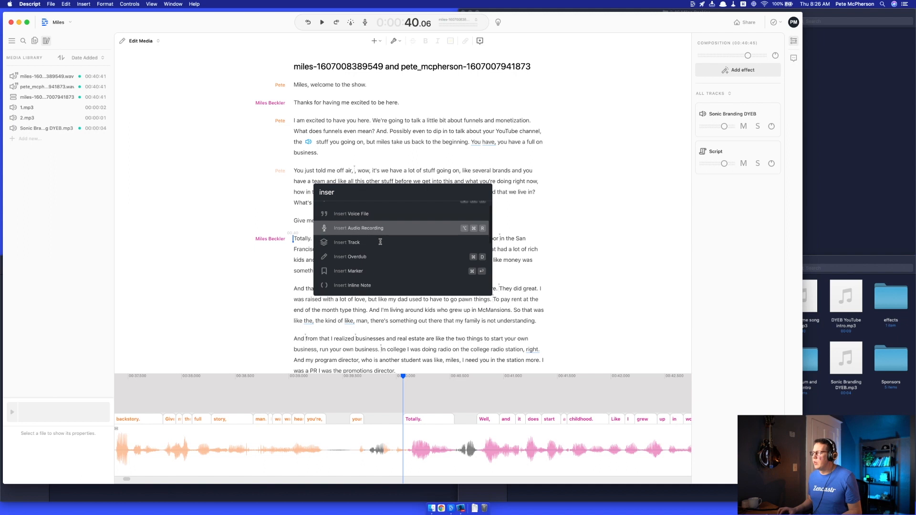
{"action": "scroll", "coordinate": [381, 244], "scroll_direction": "down", "scroll_amount": 3}
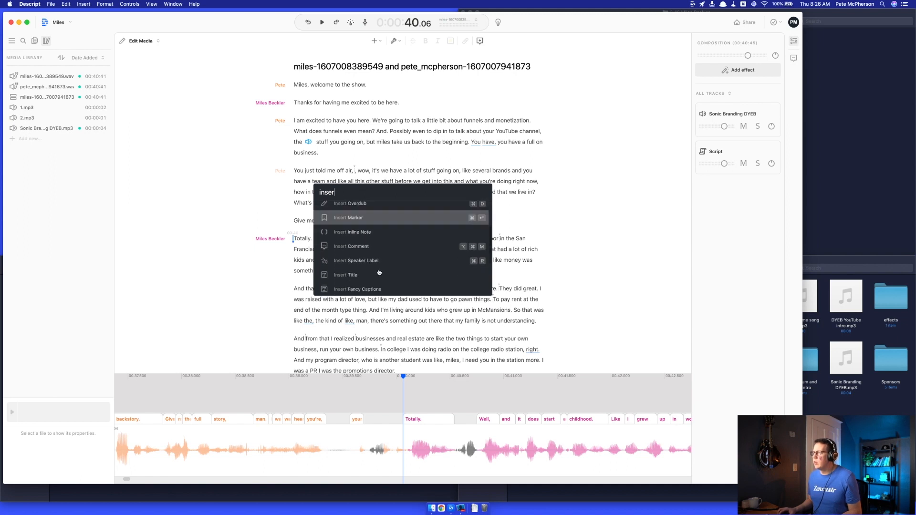
{"action": "type", "text": "r"}
{"action": "scroll", "coordinate": [379, 271], "scroll_direction": "down", "scroll_amount": 4}
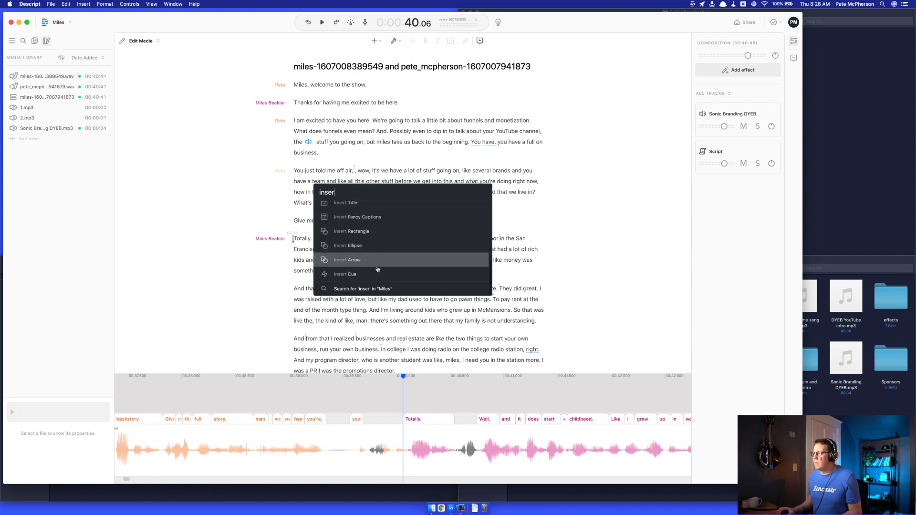
{"action": "scroll", "coordinate": [376, 258], "scroll_direction": "up", "scroll_amount": 9}
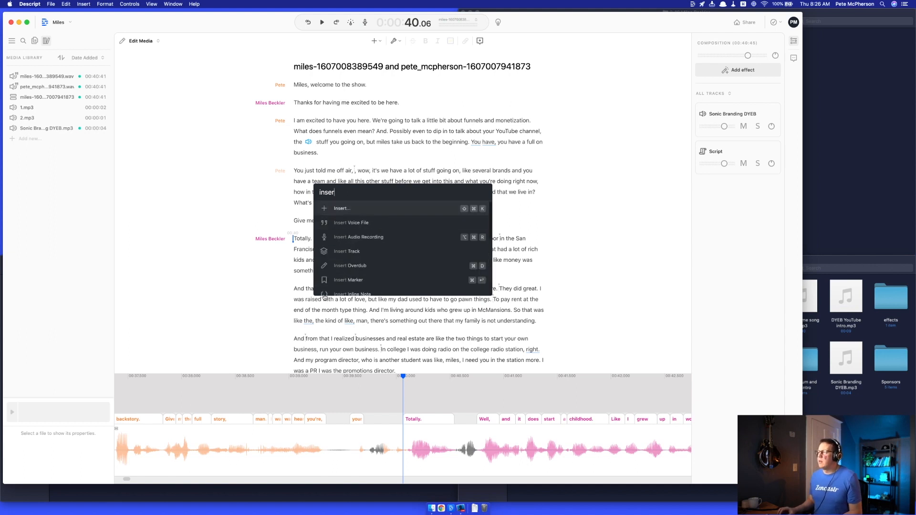
{"action": "key", "text": "Escape"}
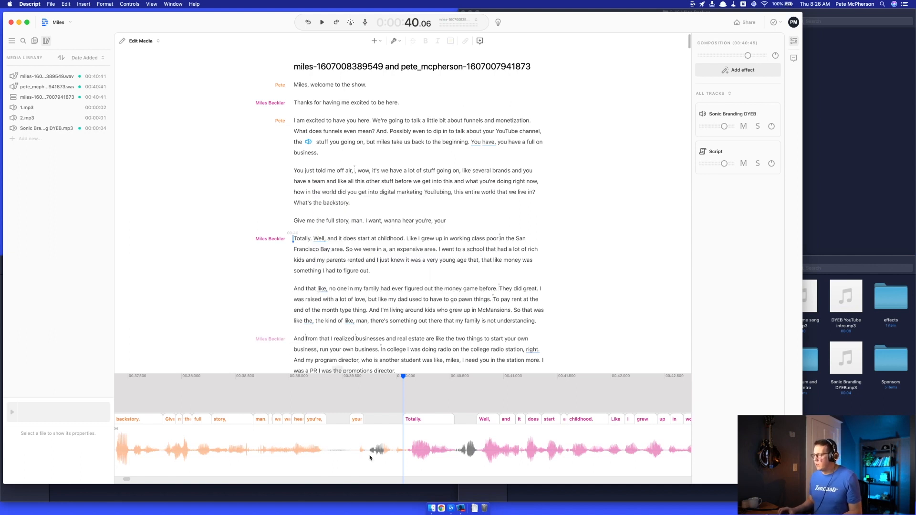
Step: Insert a 1-second gap clip in the script track just before "Totally" and play back the audio leading into it
{"action": "right_click", "coordinate": [401, 446]}
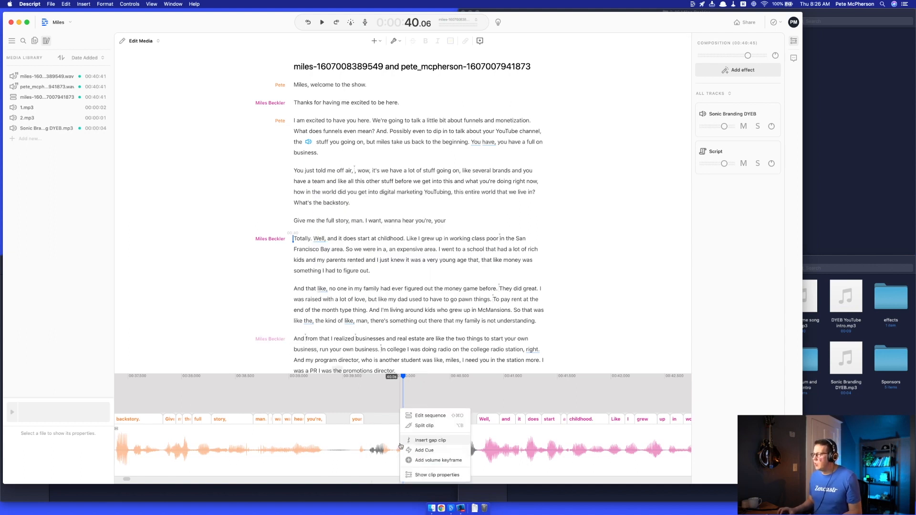
{"action": "left_click", "coordinate": [429, 441]}
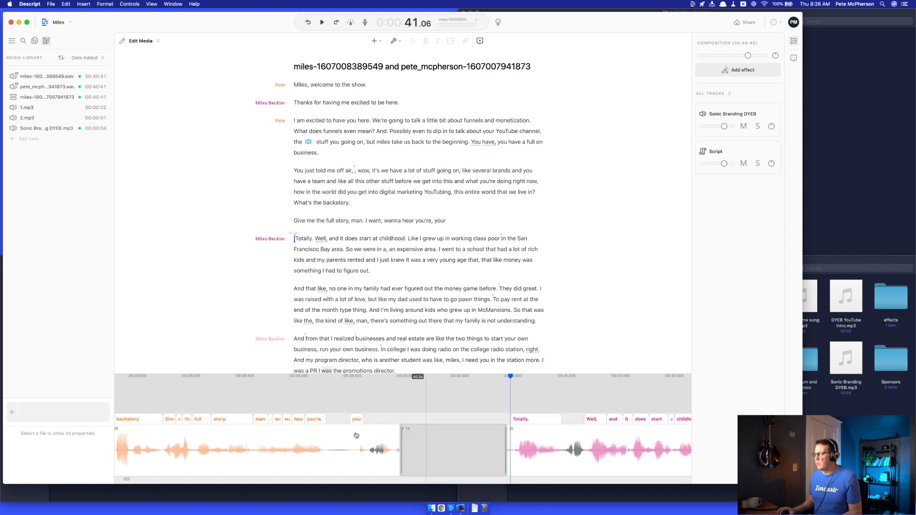
{"action": "left_click", "coordinate": [339, 386]}
{"action": "key", "text": "space"}
Step: Try Sonic Branding DYEB.mp3 on the timeline from the start of the gap before "Totally", and delete that clip
{"action": "left_click_drag", "start_coordinate": [28, 129], "coordinate": [393, 397]}
{"action": "scroll", "coordinate": [441, 390], "scroll_direction": "down", "scroll_amount": 5}
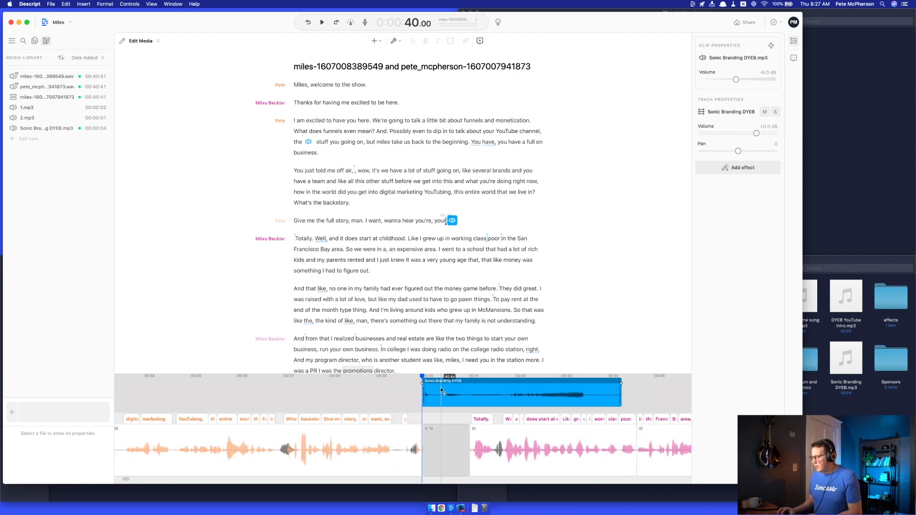
{"action": "key", "text": "Delete"}
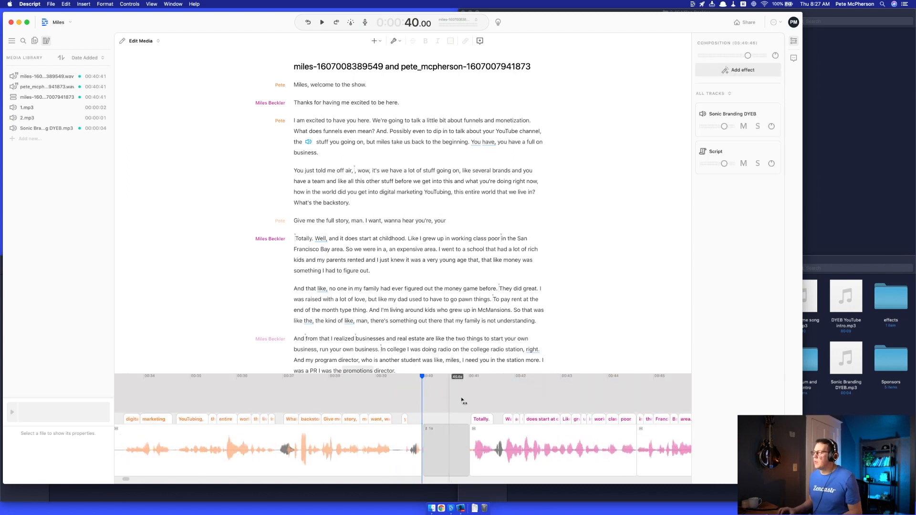
Step: Delete the 1-second gap clip just before "Totally" in the script track
{"action": "key", "text": "Delete"}
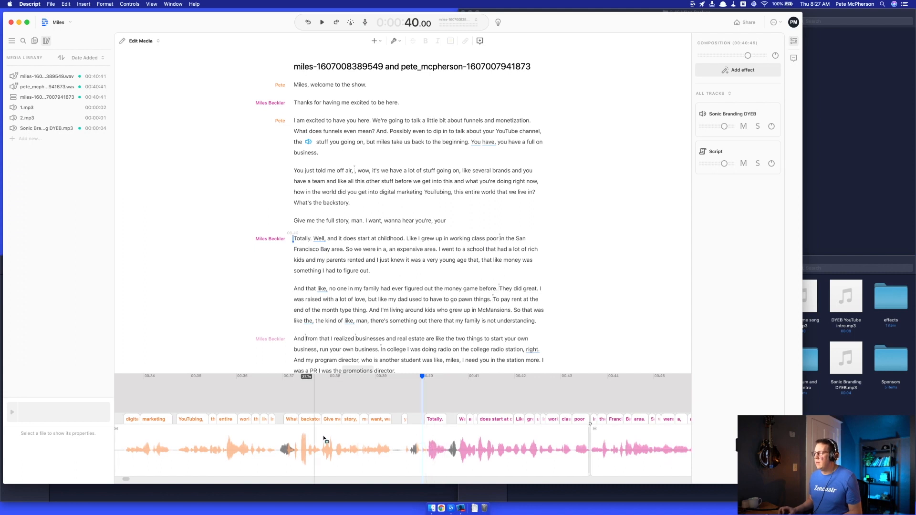
{"action": "scroll", "coordinate": [343, 418], "scroll_direction": "down", "scroll_amount": 5}
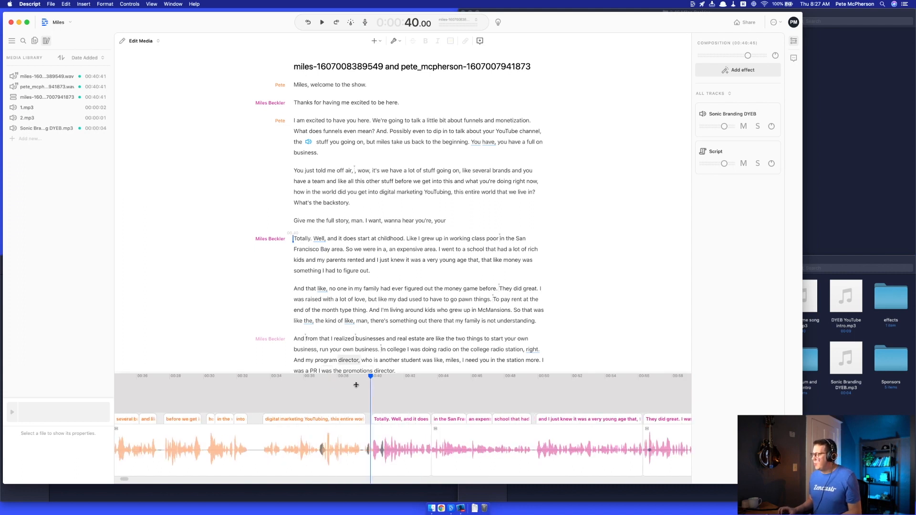
{"action": "scroll", "coordinate": [452, 410], "scroll_direction": "down", "scroll_amount": 5}
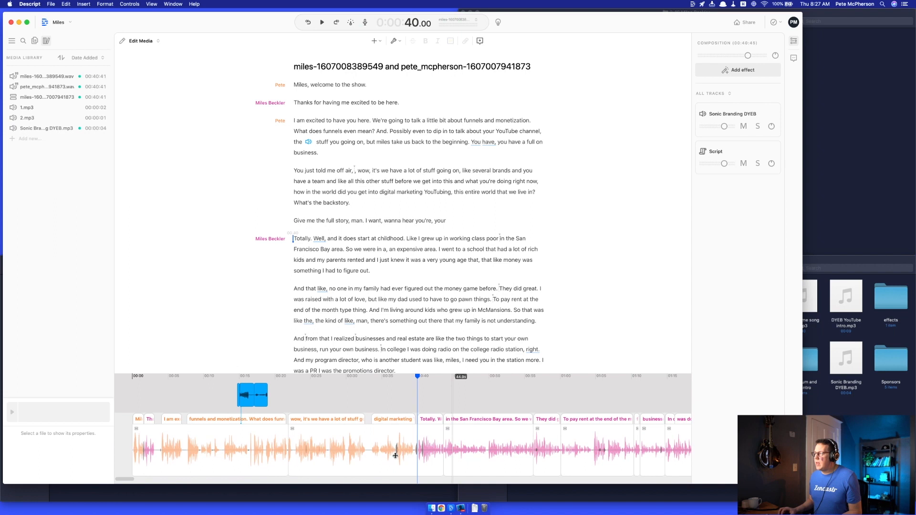
Step: Try selecting a passage and a whole clip in the script track, and check which options the clip offers
{"action": "left_click_drag", "start_coordinate": [366, 447], "coordinate": [328, 447]}
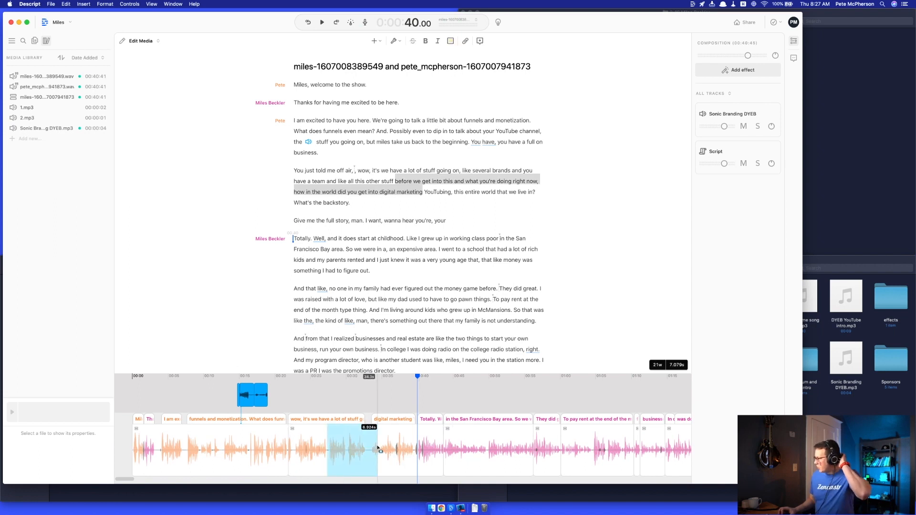
{"action": "left_click", "coordinate": [326, 445]}
{"action": "right_click", "coordinate": [326, 445]}
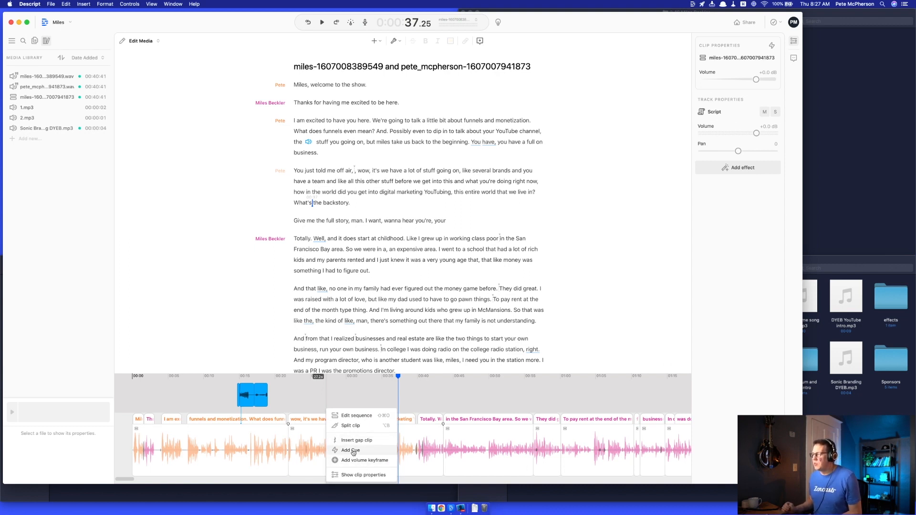
{"action": "double_click", "coordinate": [311, 435]}
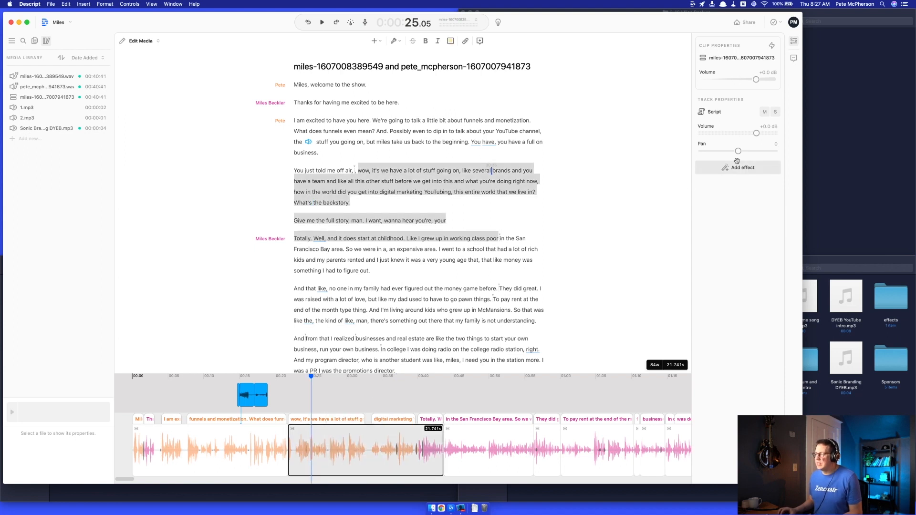
{"action": "left_click", "coordinate": [488, 437]}
{"action": "left_click", "coordinate": [595, 438]}
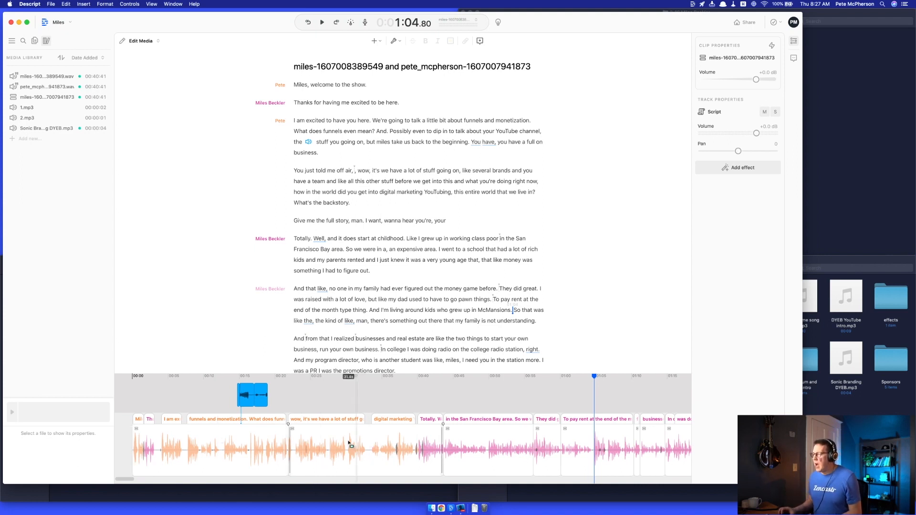
Step: Play back the script audio from the start of the "Totally" passage
{"action": "left_click", "coordinate": [460, 406]}
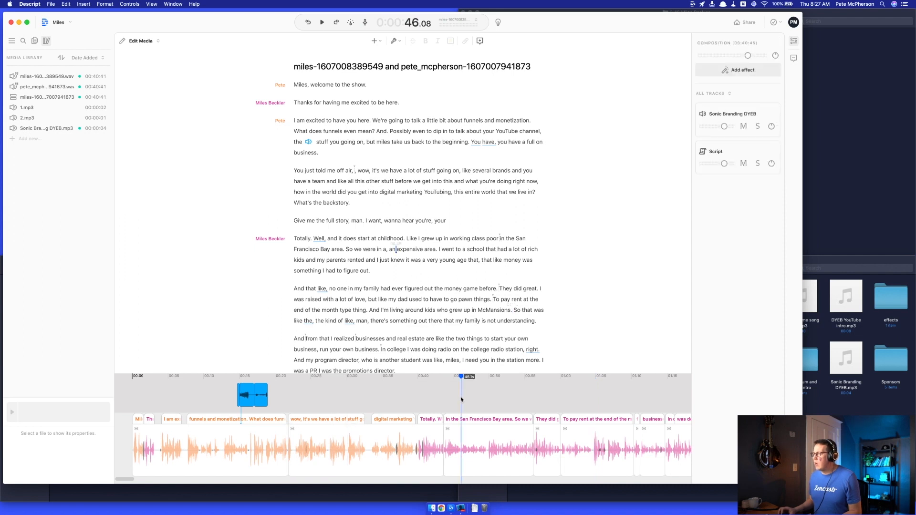
{"action": "scroll", "coordinate": [460, 406], "scroll_direction": "up", "scroll_amount": 4}
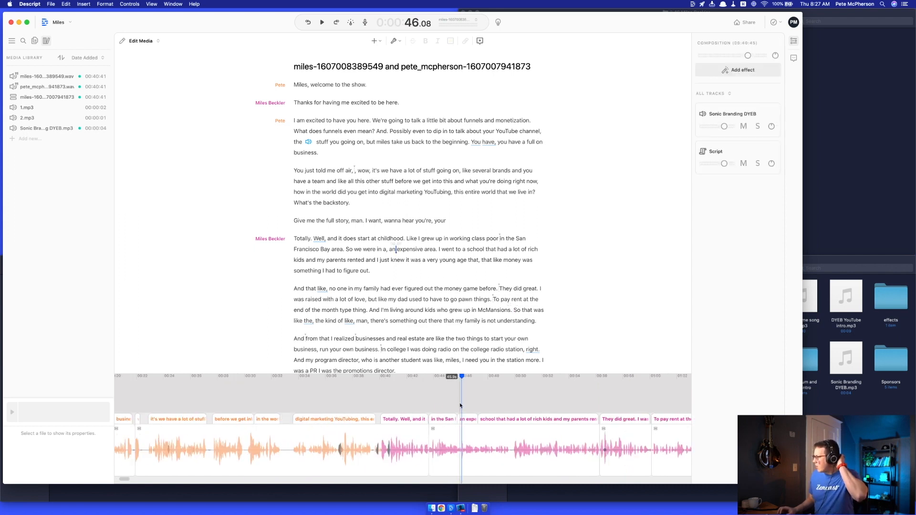
{"action": "left_click", "coordinate": [387, 406]}
{"action": "key", "text": "space"}
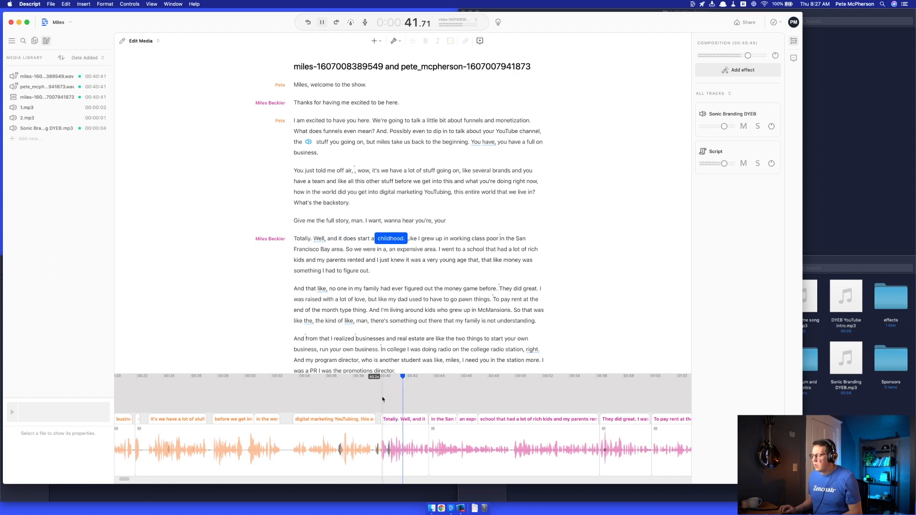
{"action": "key", "text": "space"}
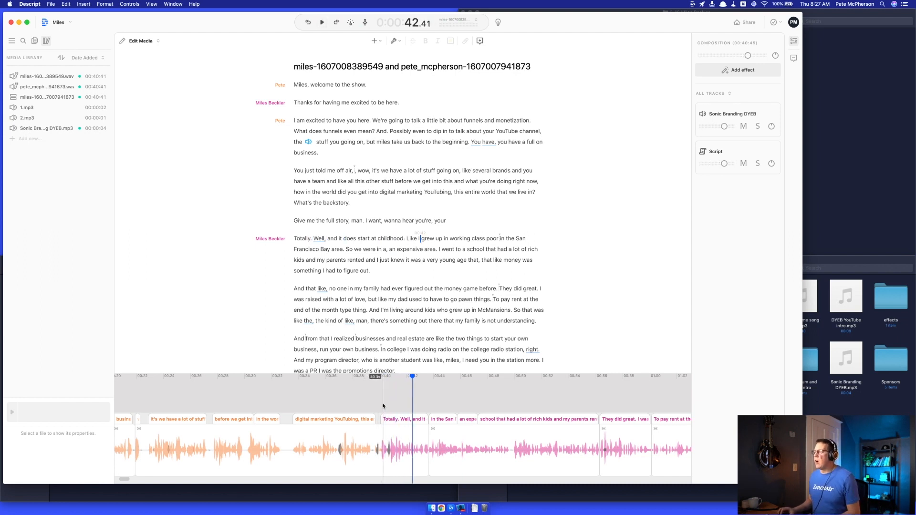
{"action": "left_click", "coordinate": [399, 399]}
{"action": "left_click", "coordinate": [472, 398]}
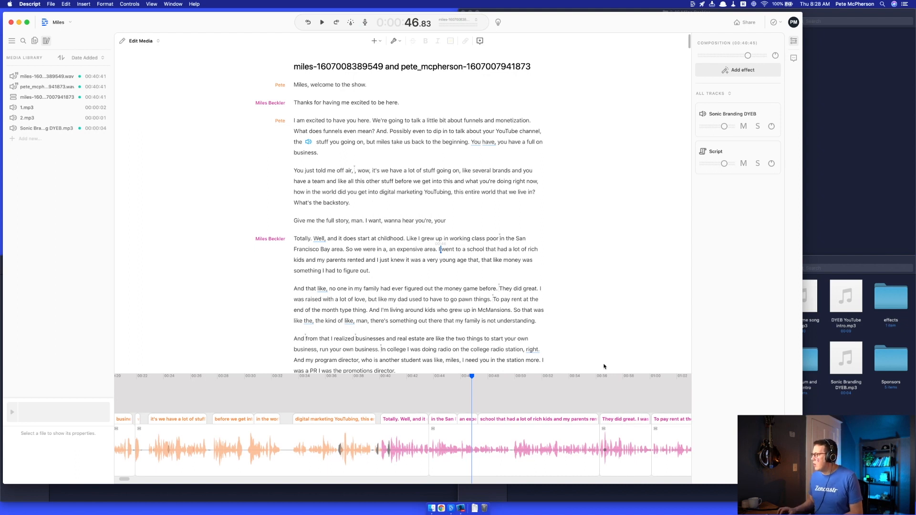
Step: Look up Edit Sequence in the keyboard shortcut list and close the list
{"action": "left_click", "coordinate": [793, 475]}
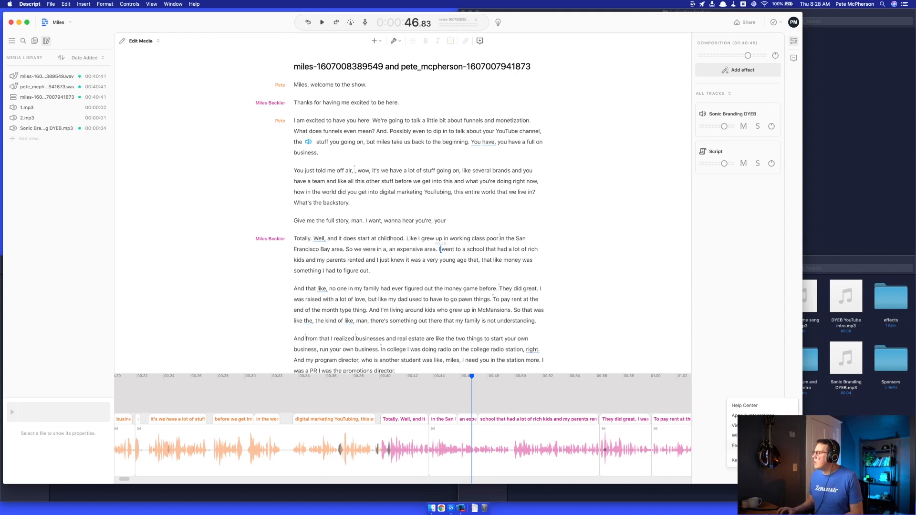
{"action": "left_click", "coordinate": [754, 460]}
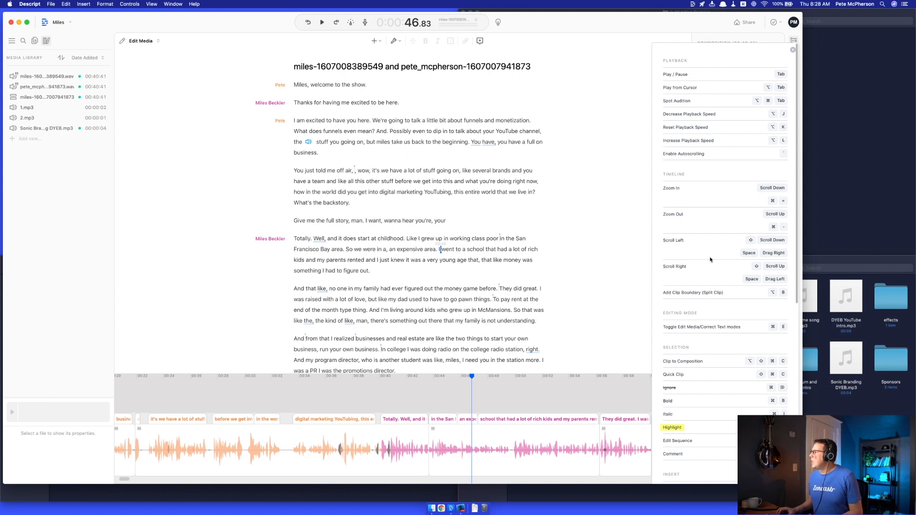
{"action": "scroll", "coordinate": [693, 339], "scroll_direction": "down", "scroll_amount": 1}
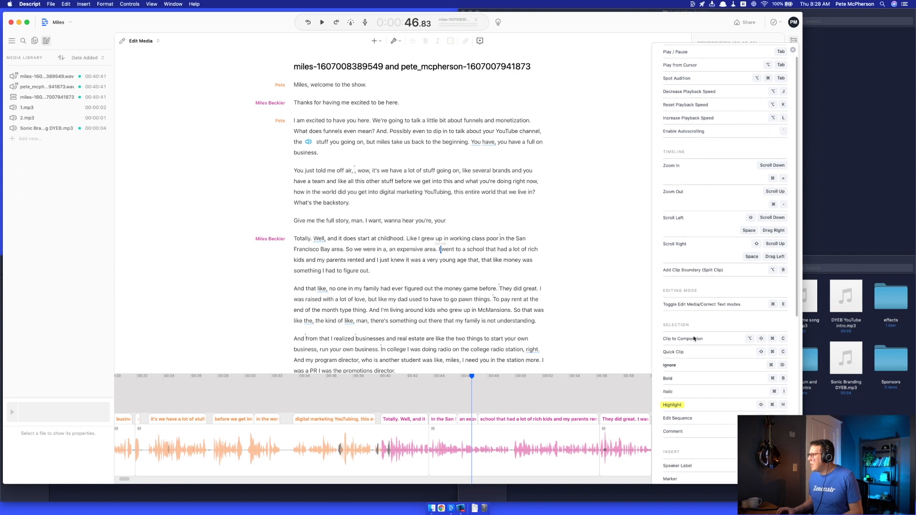
{"action": "scroll", "coordinate": [693, 338], "scroll_direction": "down", "scroll_amount": 1}
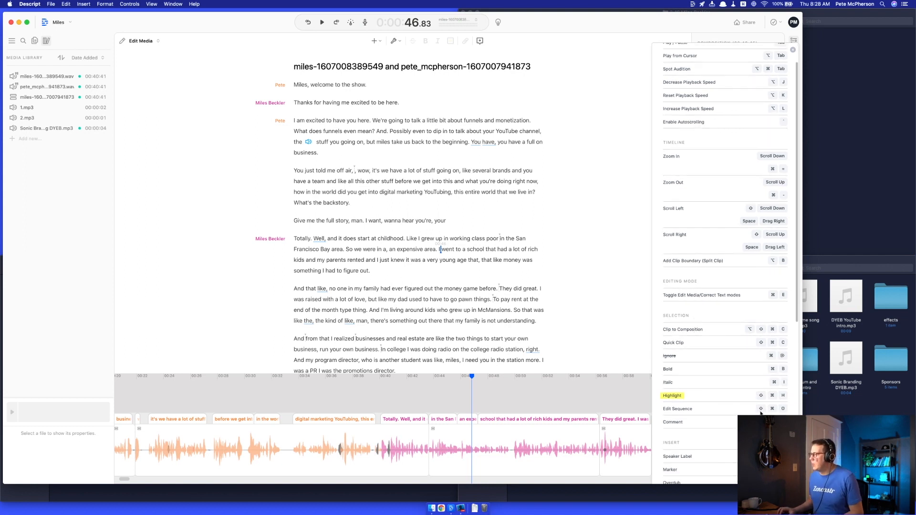
{"action": "left_click", "coordinate": [526, 275]}
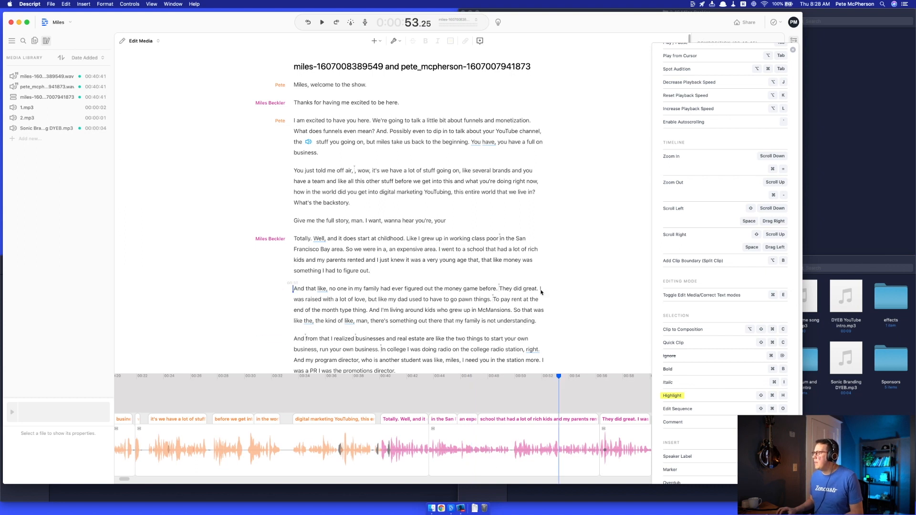
{"action": "left_click", "coordinate": [794, 48]}
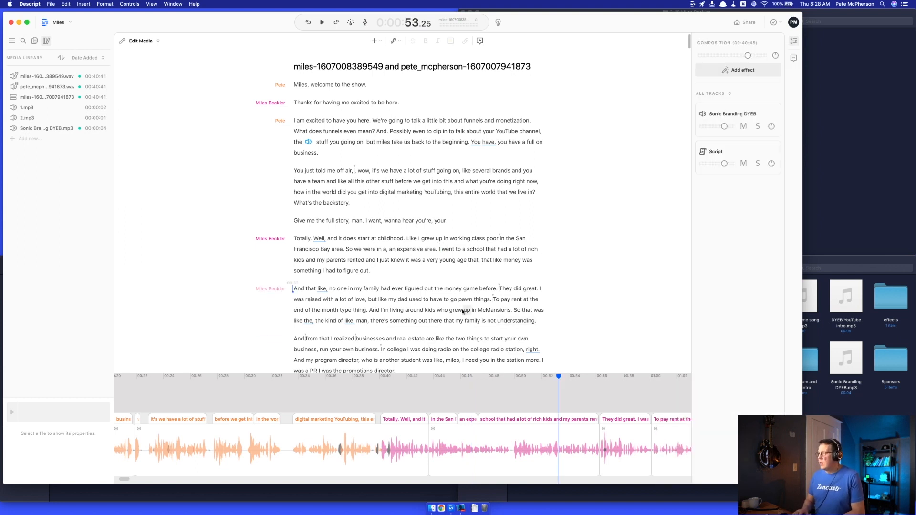
Step: Search the available commands for "edit" and "sequ" to find the Edit Sequence command
{"action": "key", "text": "super+k"}
{"action": "type", "text": "edit"}
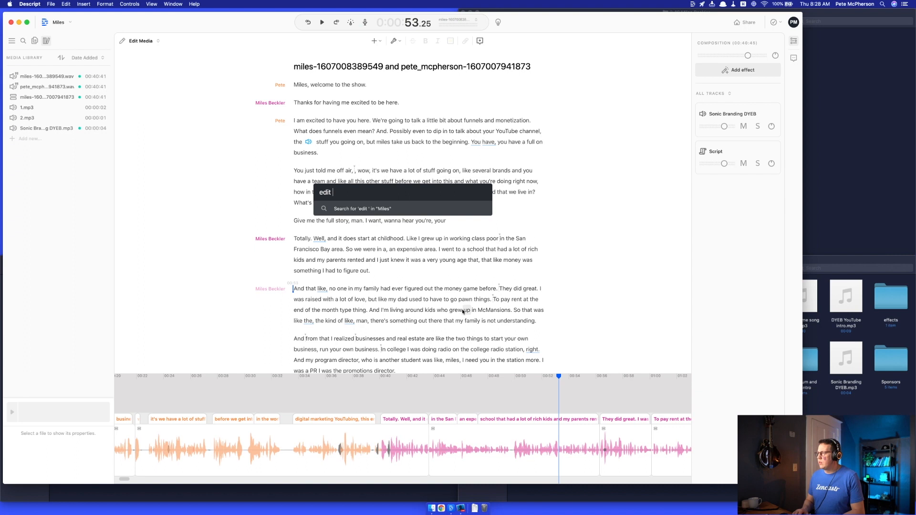
{"action": "key", "text": "BackSpace"}
{"action": "key", "text": "BackSpace"}
{"action": "key", "text": "BackSpace"}
{"action": "key", "text": "BackSpace"}
{"action": "key", "text": "BackSpace"}
{"action": "type", "text": "sequ"}
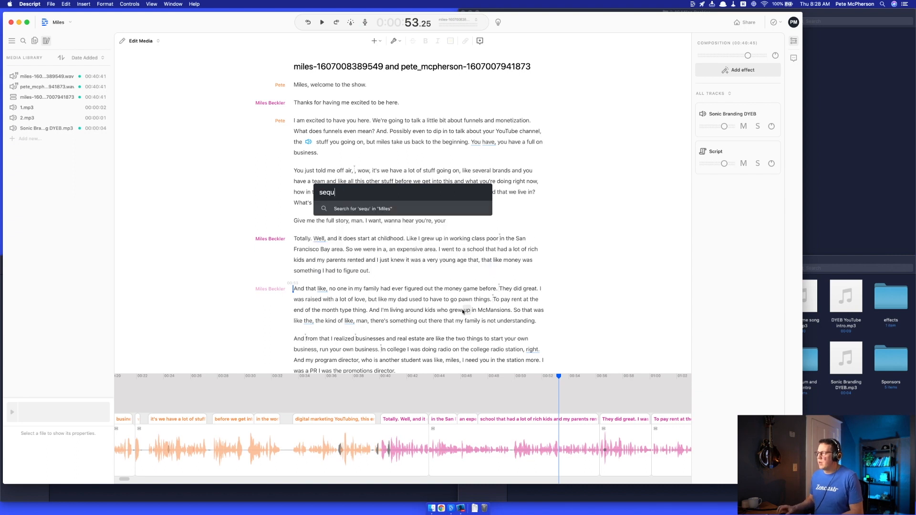
{"action": "key", "text": "Escape"}
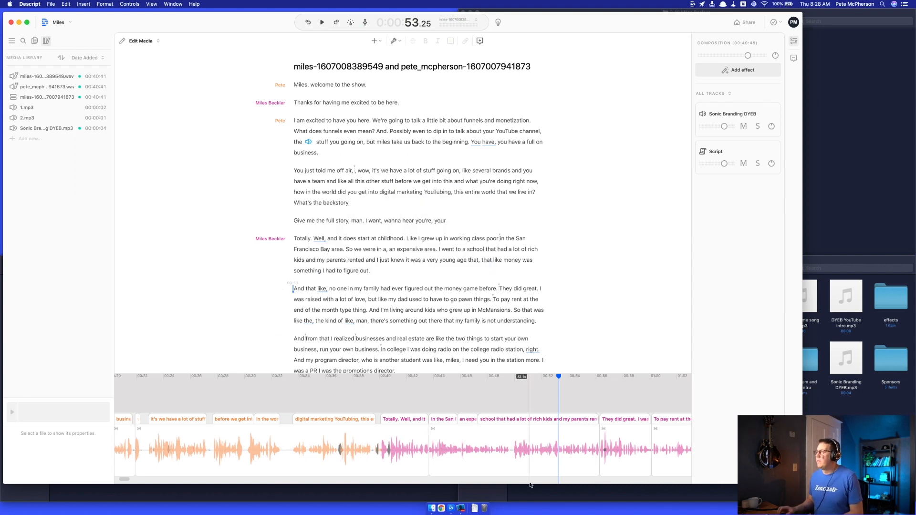
Step: Open the script's multitrack sequence, remove about 2.46 s around the noise near 0:59 in the second track, and return to the composition
{"action": "key", "text": "super+shift+e"}
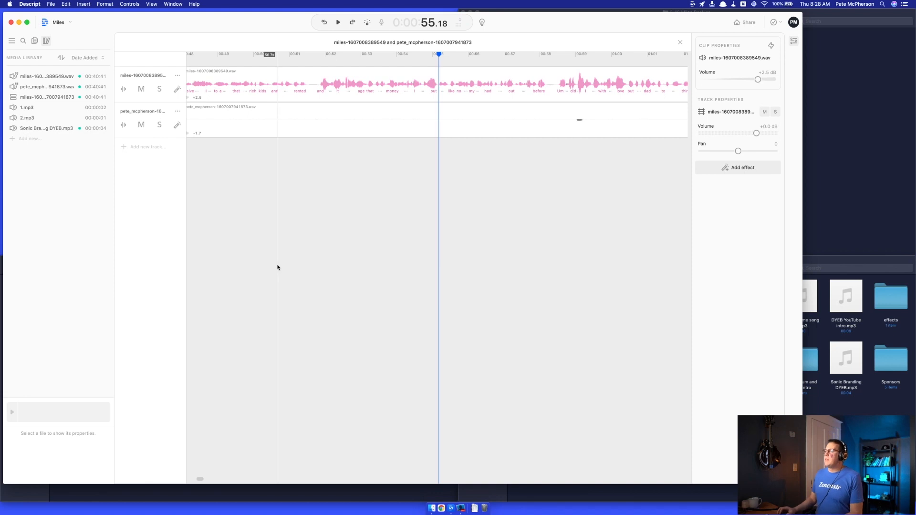
{"action": "scroll", "coordinate": [431, 113], "scroll_direction": "right", "scroll_amount": 3}
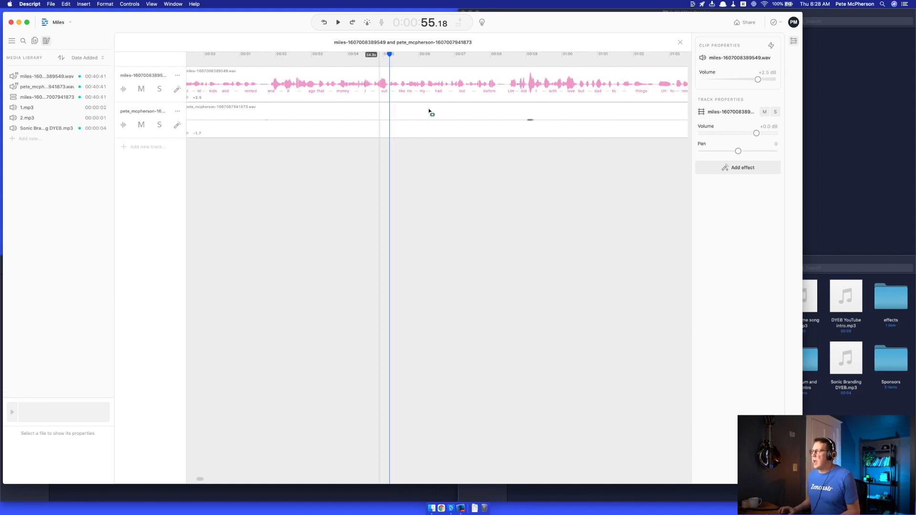
{"action": "scroll", "coordinate": [431, 113], "scroll_direction": "right", "scroll_amount": 3}
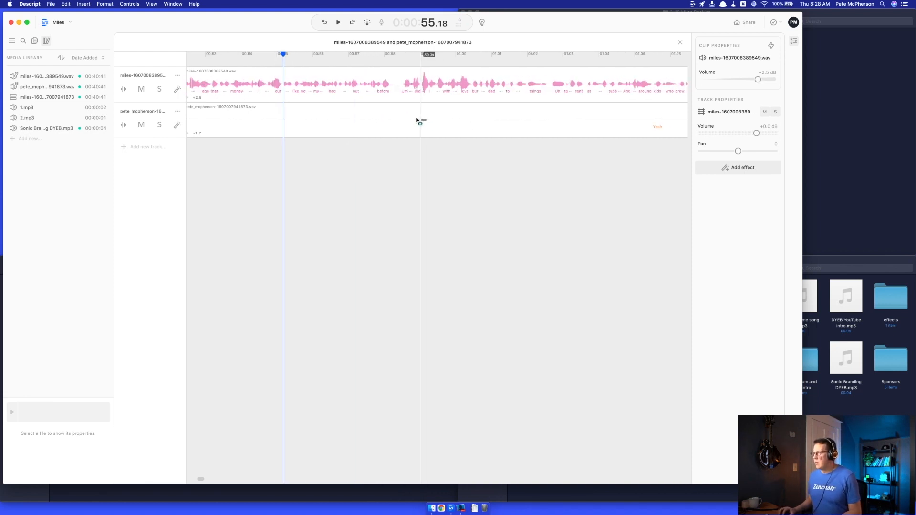
{"action": "left_click_drag", "start_coordinate": [376, 120], "coordinate": [464, 122]}
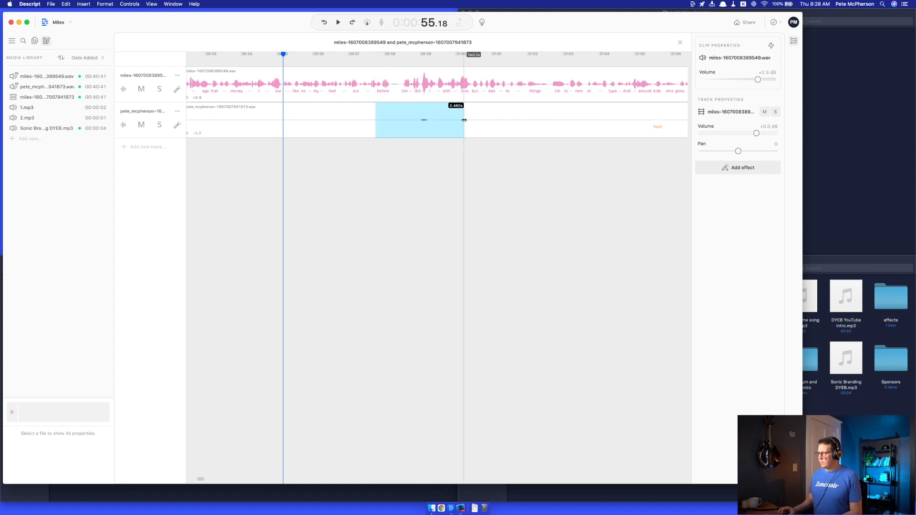
{"action": "key", "text": "Delete"}
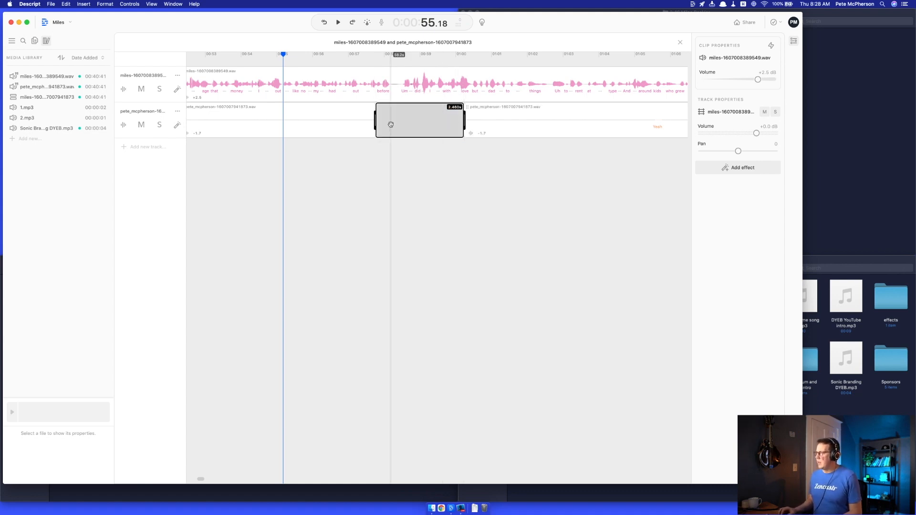
{"action": "scroll", "coordinate": [471, 164], "scroll_direction": "right", "scroll_amount": 9}
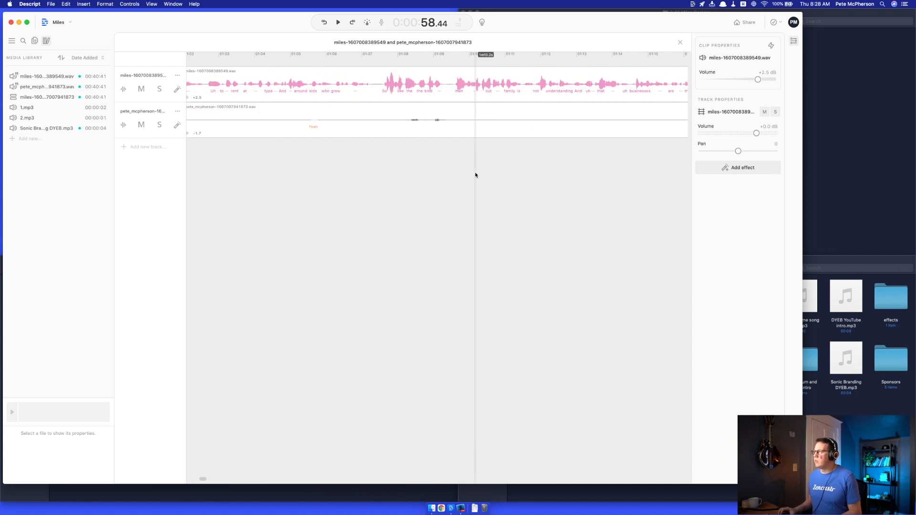
{"action": "key", "text": "Escape"}
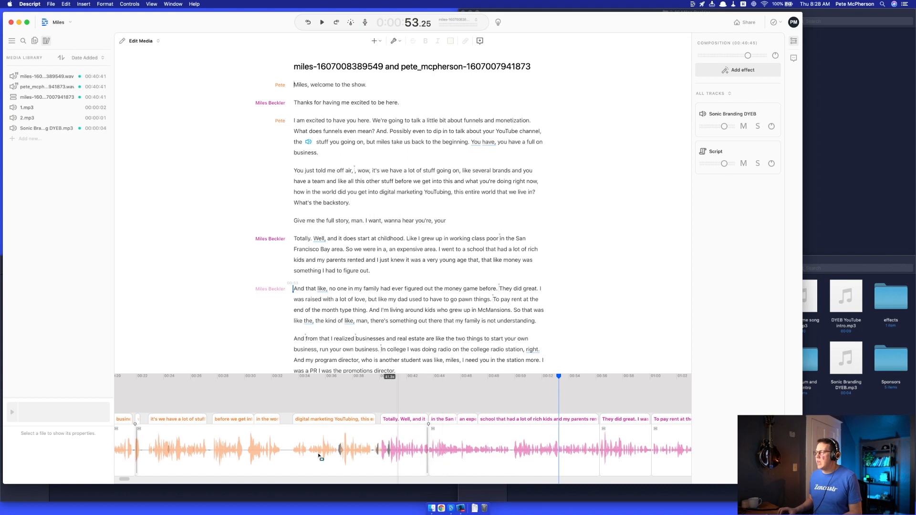
Step: Move the playhead to the very start of the composition, before "Miles, welcome to the show."
{"action": "scroll", "coordinate": [287, 444], "scroll_direction": "down", "scroll_amount": 5}
{"action": "left_click", "coordinate": [330, 135]}
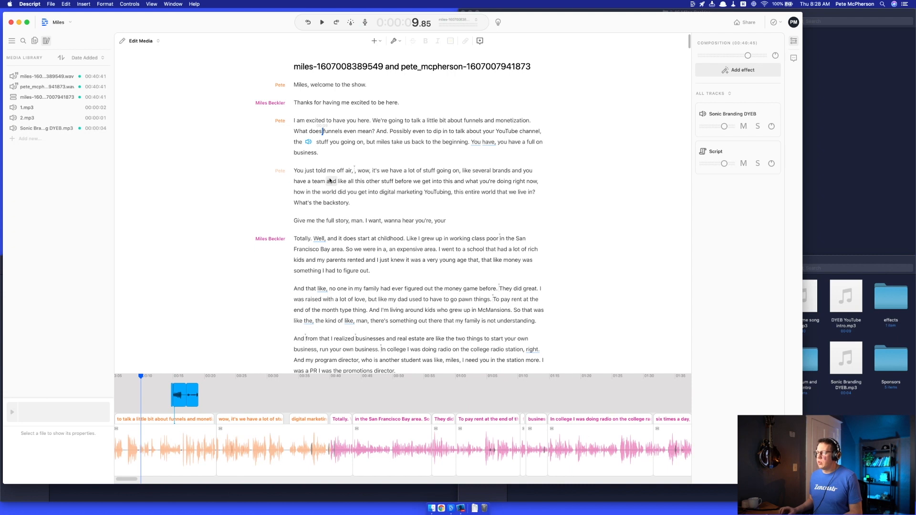
{"action": "scroll", "coordinate": [313, 418], "scroll_direction": "left", "scroll_amount": 5}
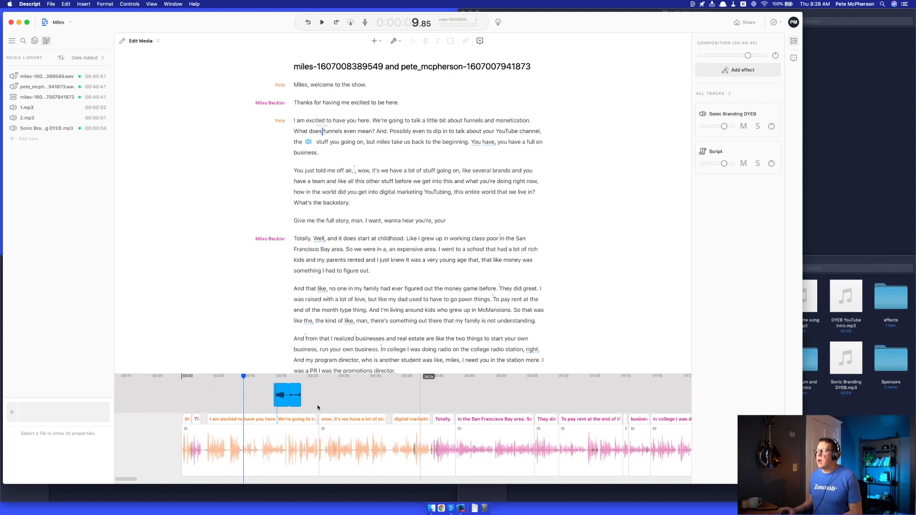
{"action": "left_click", "coordinate": [212, 396]}
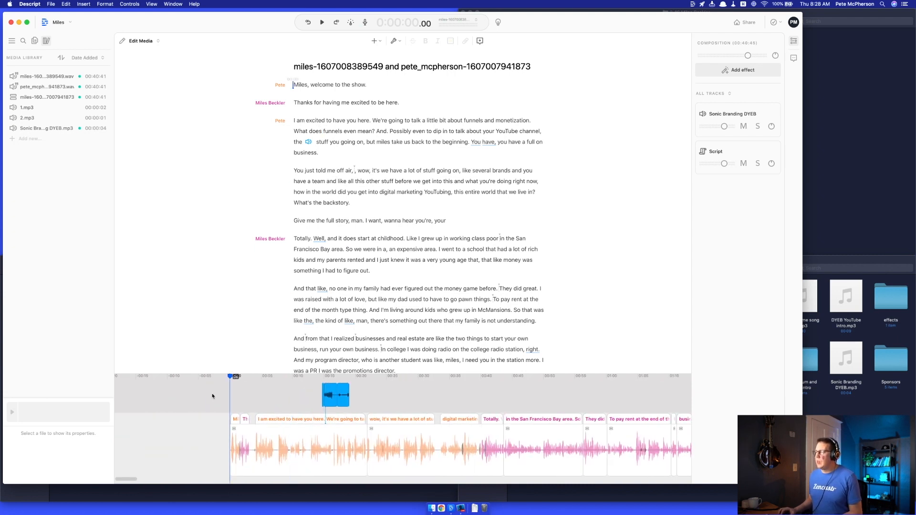
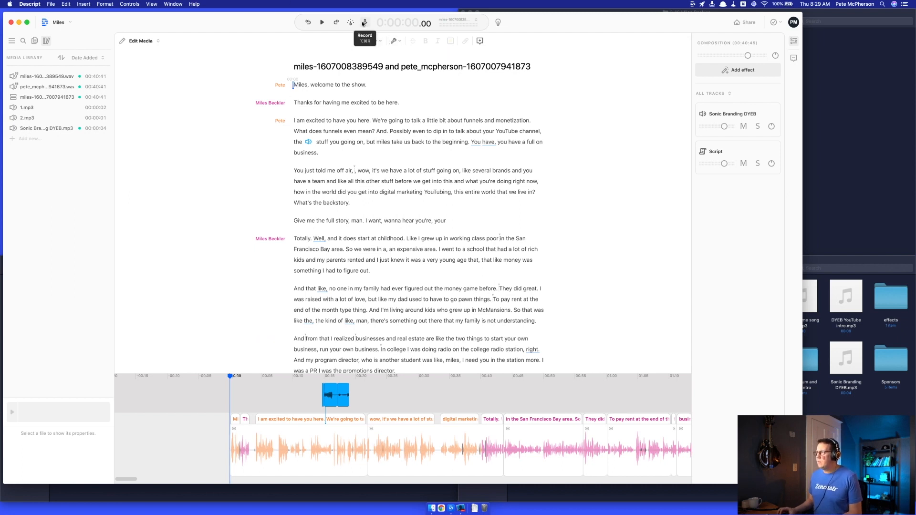
{"action": "right_click", "coordinate": [294, 86]}
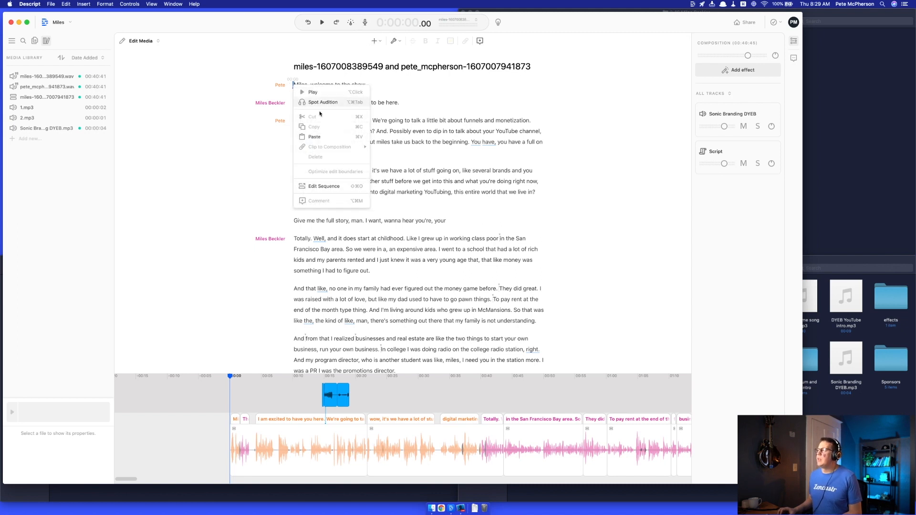
{"action": "left_click", "coordinate": [439, 149]}
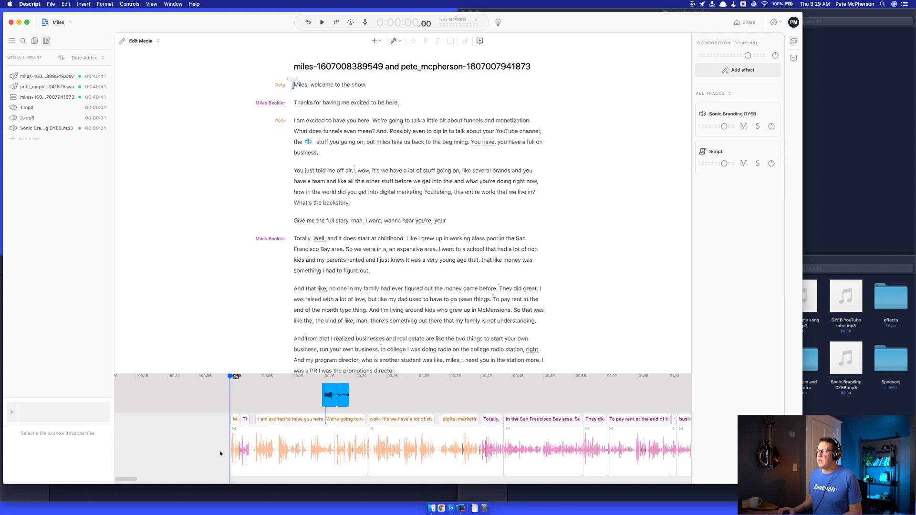
{"action": "left_click", "coordinate": [374, 42]}
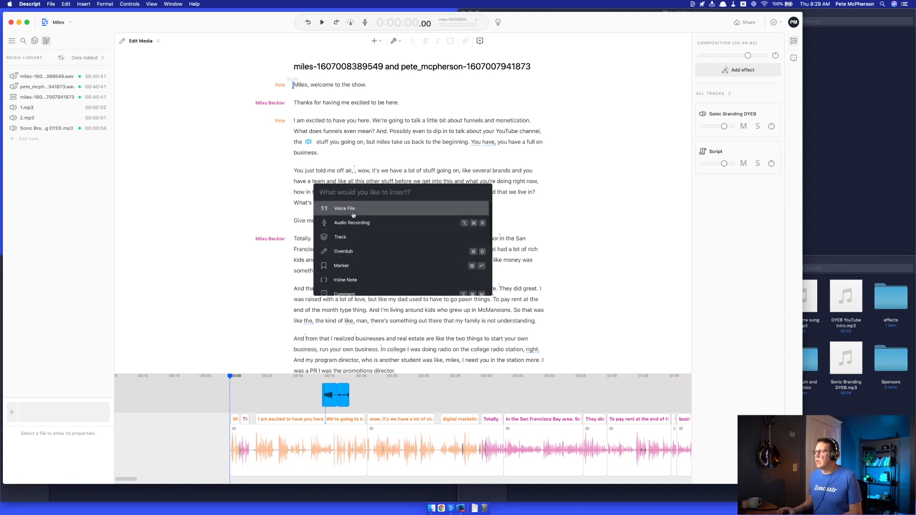
{"action": "left_click", "coordinate": [385, 146]}
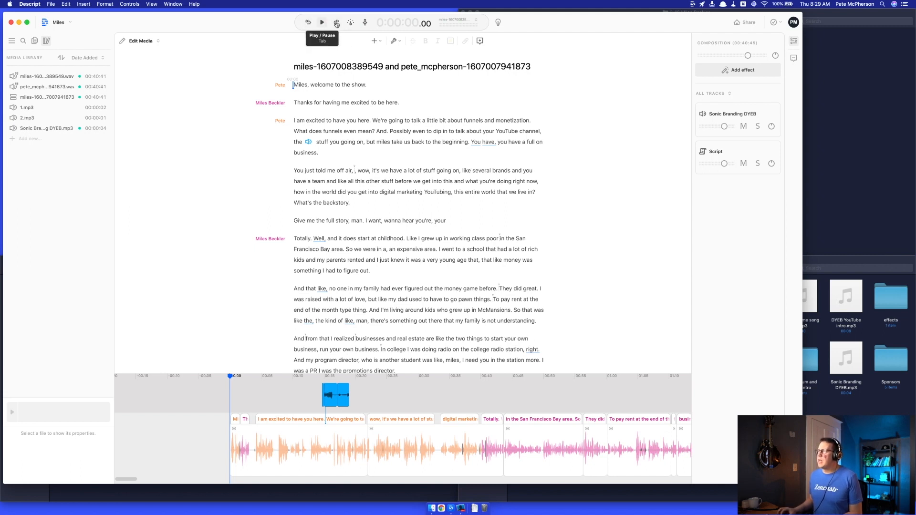
Step: Raise the playback speed to between 1x and 2x and play part of the interview
{"action": "left_click", "coordinate": [351, 23]}
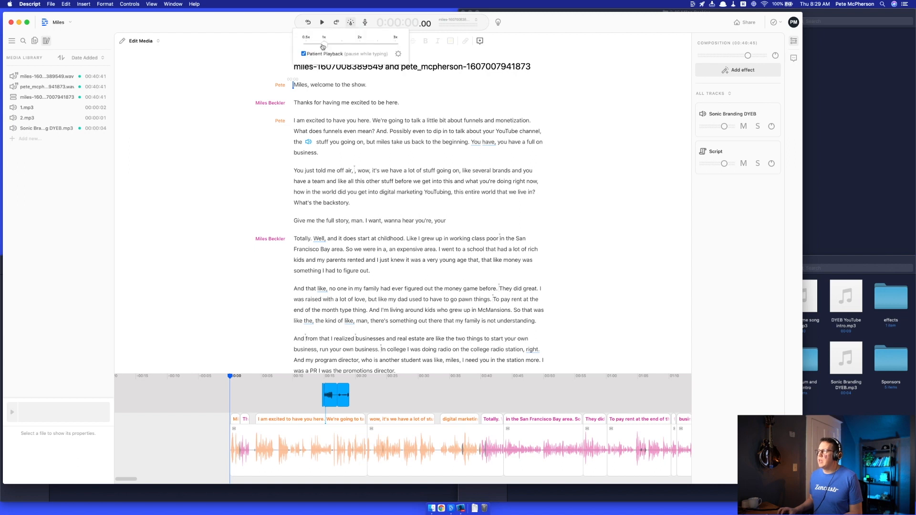
{"action": "left_click_drag", "start_coordinate": [325, 46], "coordinate": [345, 46]}
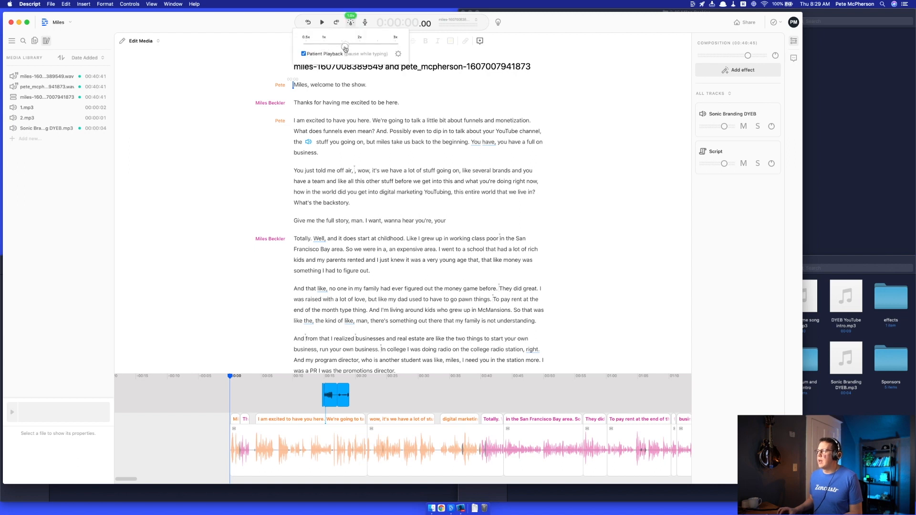
{"action": "left_click", "coordinate": [343, 155]}
{"action": "key", "text": "space"}
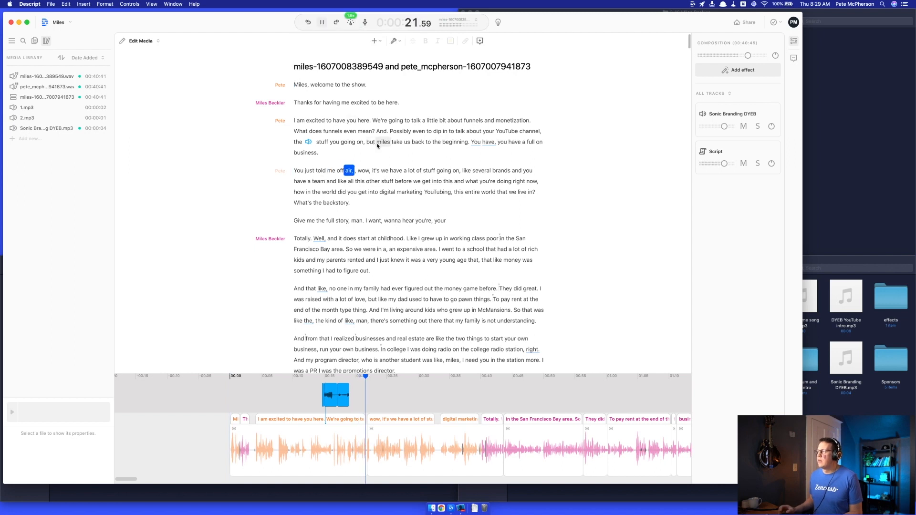
{"action": "key", "text": "space"}
Step: Reset the playback speed to 1x and return the playhead to the start of the composition
{"action": "left_click", "coordinate": [351, 22]}
{"action": "left_click_drag", "start_coordinate": [347, 48], "coordinate": [325, 49]}
{"action": "left_click", "coordinate": [328, 90]}
{"action": "left_click", "coordinate": [294, 85]}
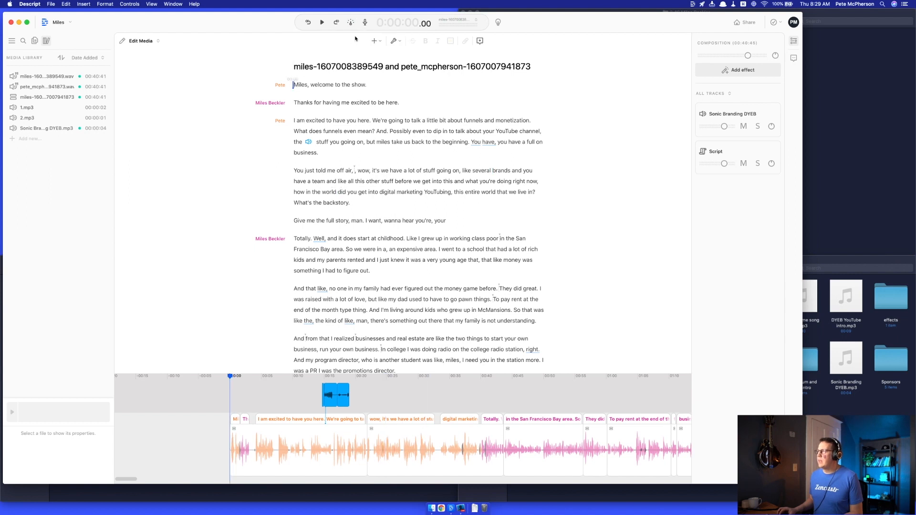
Step: Open the recording controls and set the microphone input to UMC204HD 192k, keeping automatic transcription on
{"action": "left_click", "coordinate": [365, 23]}
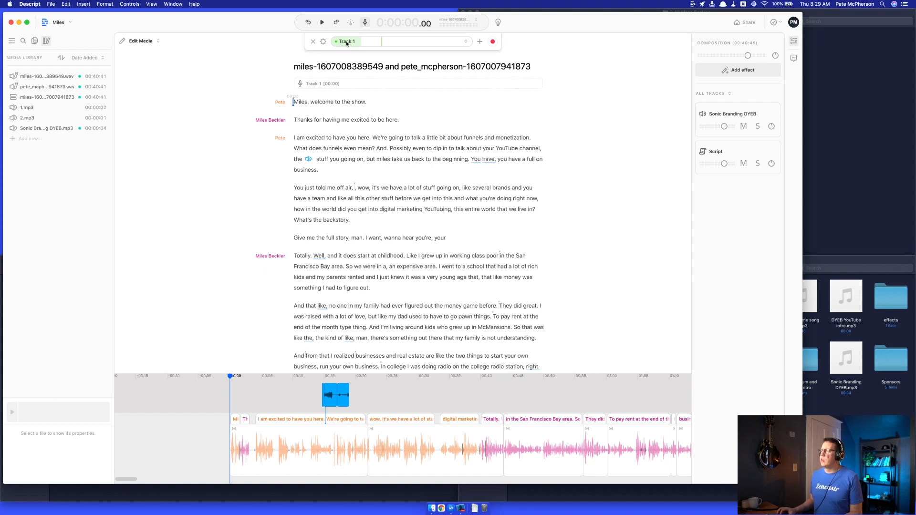
{"action": "left_click", "coordinate": [324, 42]}
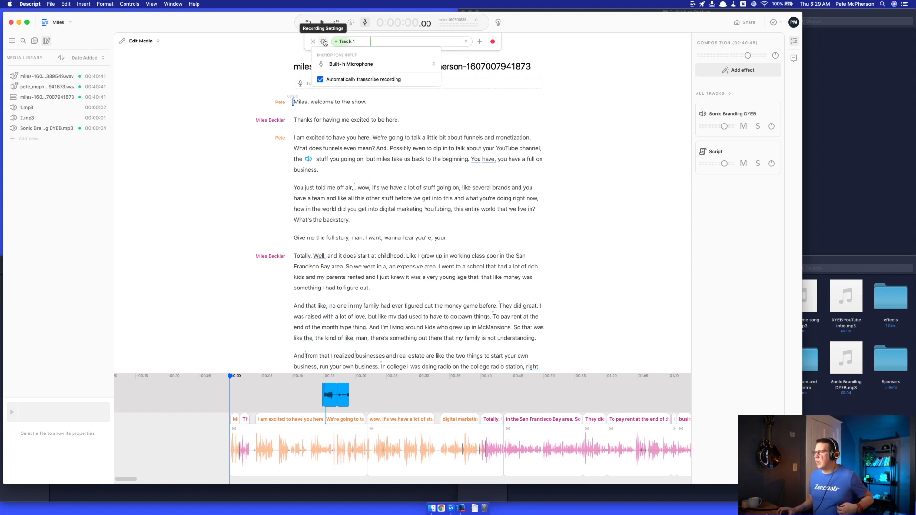
{"action": "left_click", "coordinate": [375, 65]}
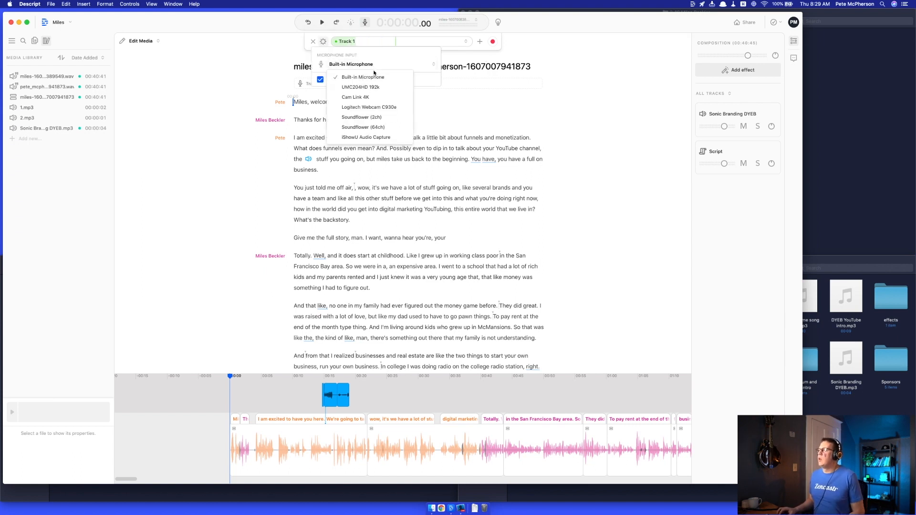
{"action": "left_click", "coordinate": [372, 88]}
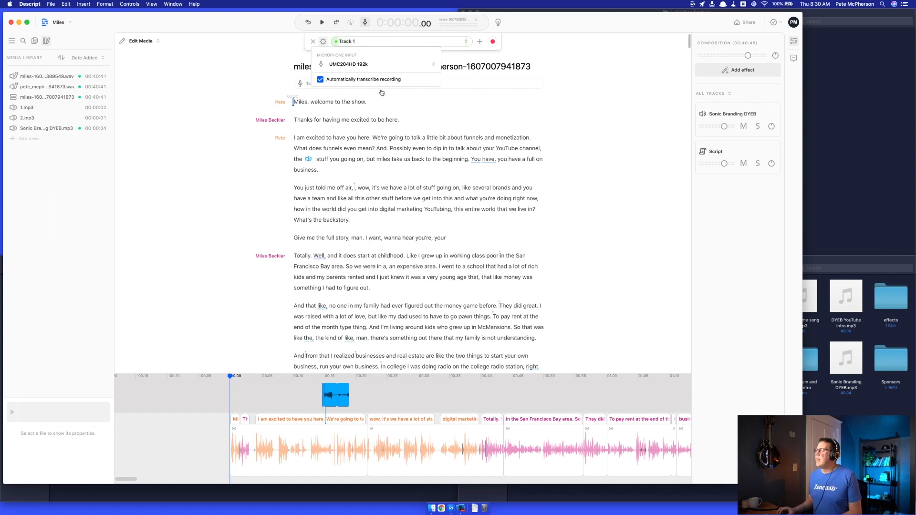
{"action": "left_click", "coordinate": [342, 119]}
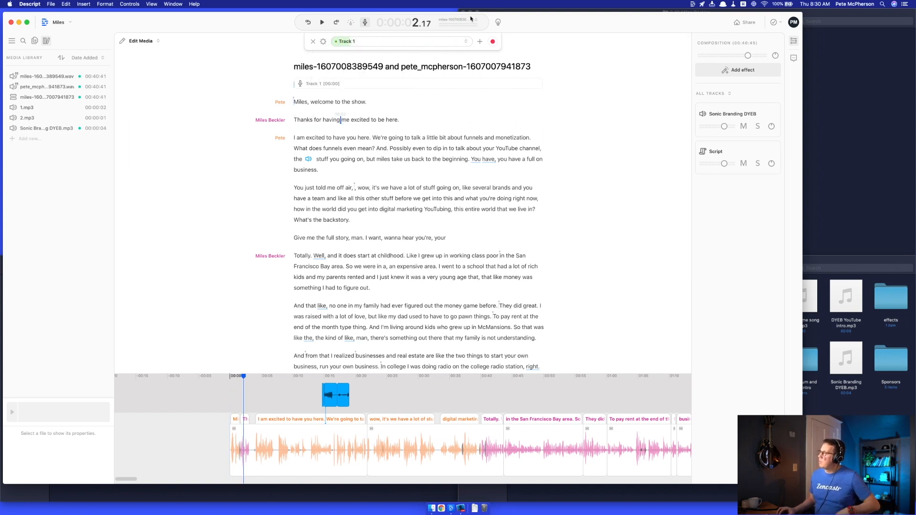
Step: Add extra recording tracks beside Track 1 and remove them again
{"action": "left_click", "coordinate": [479, 41]}
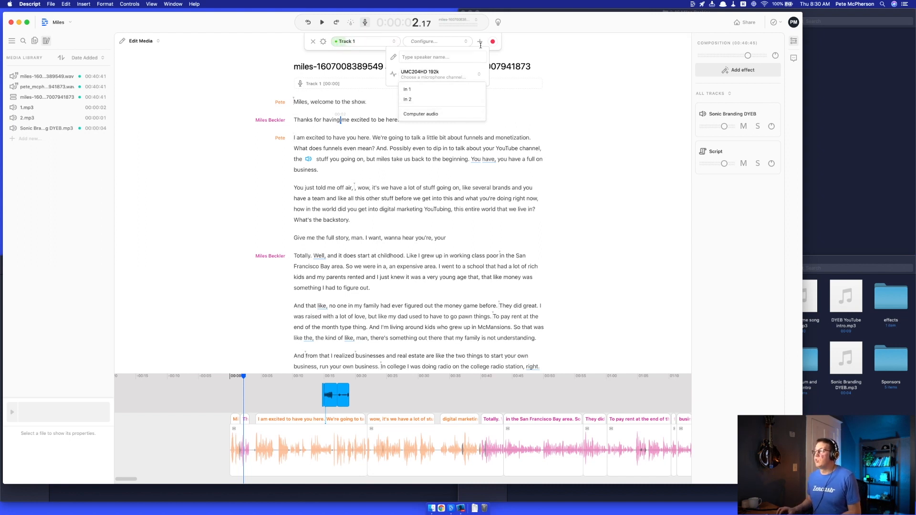
{"action": "left_click", "coordinate": [453, 42]}
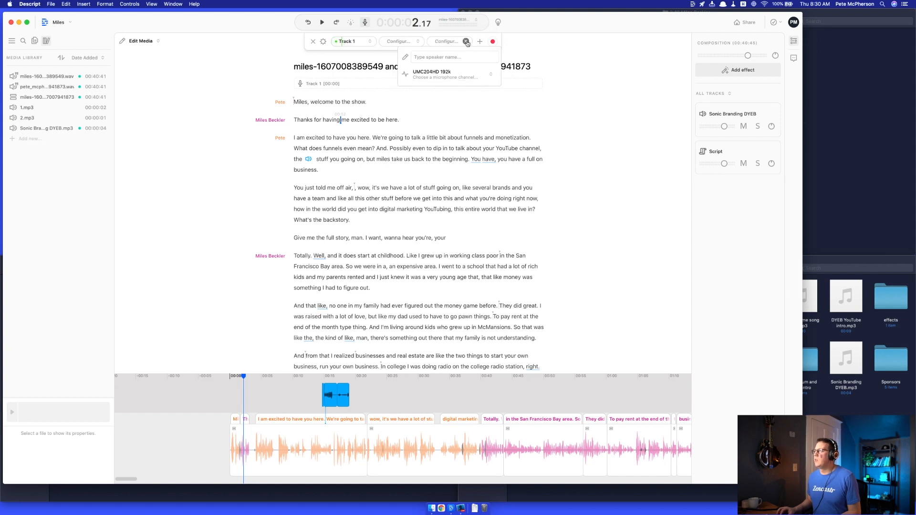
{"action": "left_click", "coordinate": [467, 42]}
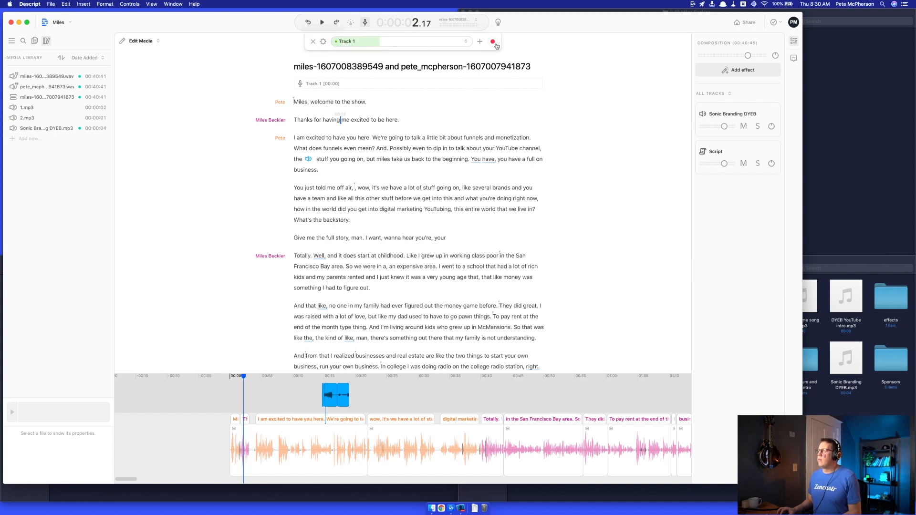
Step: Record a spoken podcast introduction of about 13 s on Track 1, before "Miles, welcome to the show."
{"action": "left_click", "coordinate": [294, 102]}
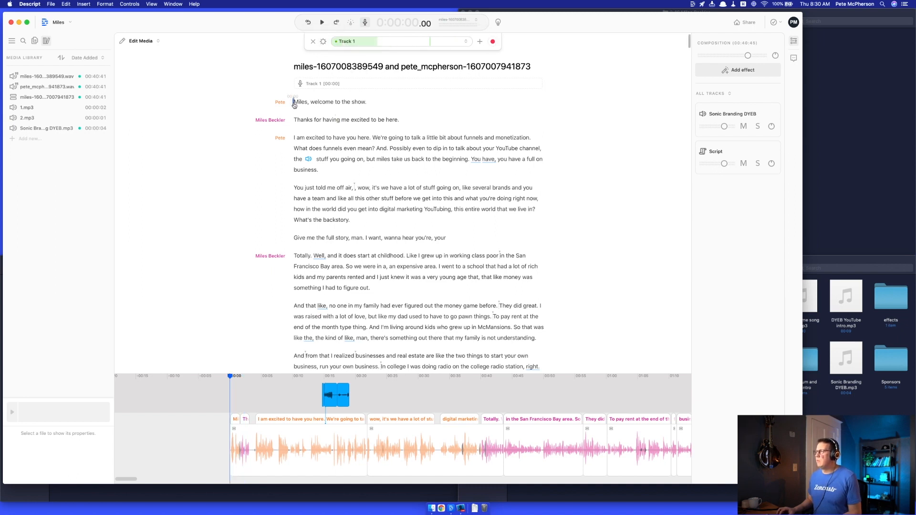
{"action": "left_click", "coordinate": [492, 42]}
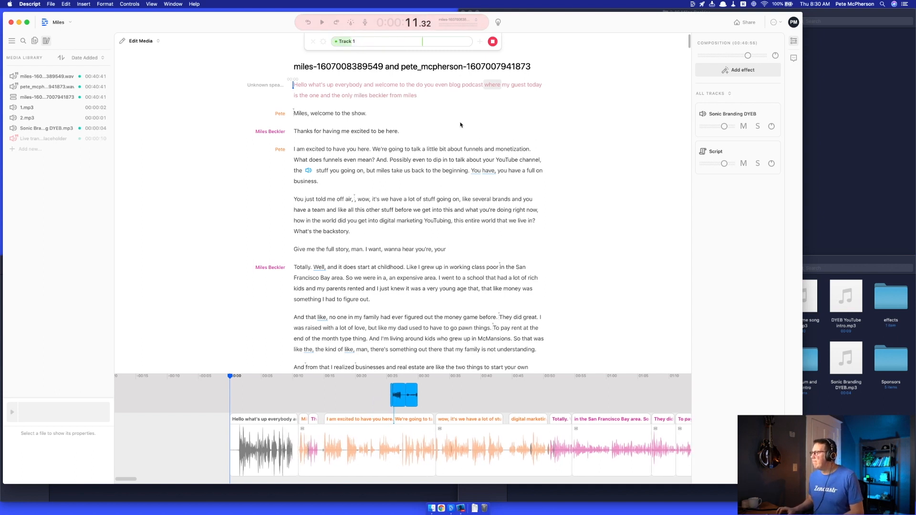
{"action": "left_click", "coordinate": [493, 42]}
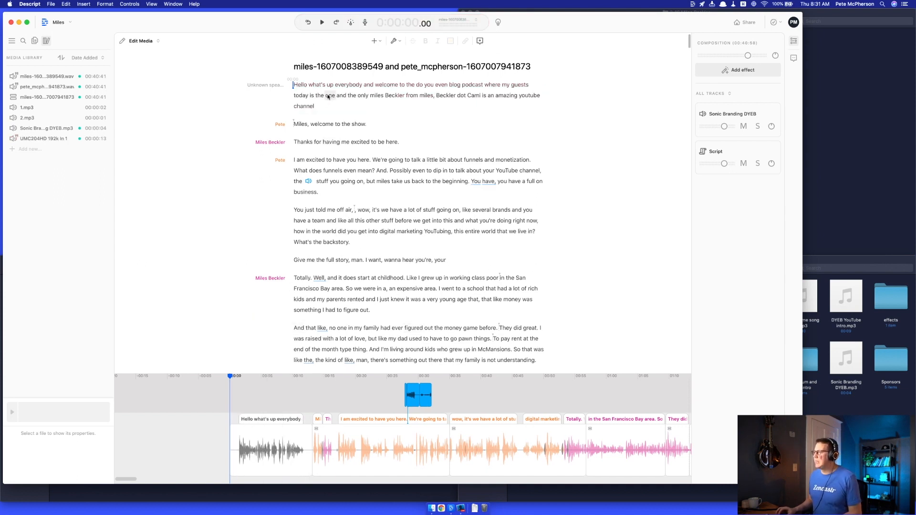
Step: Play back the start of the recorded introduction and inspect its waveform alongside the interview clips that follow
{"action": "left_click", "coordinate": [234, 446]}
{"action": "key", "text": "space"}
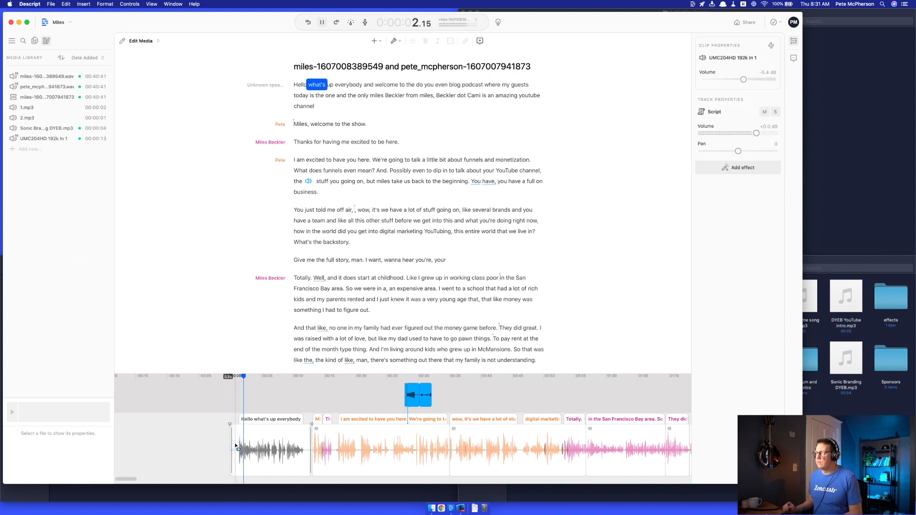
{"action": "key", "text": "space"}
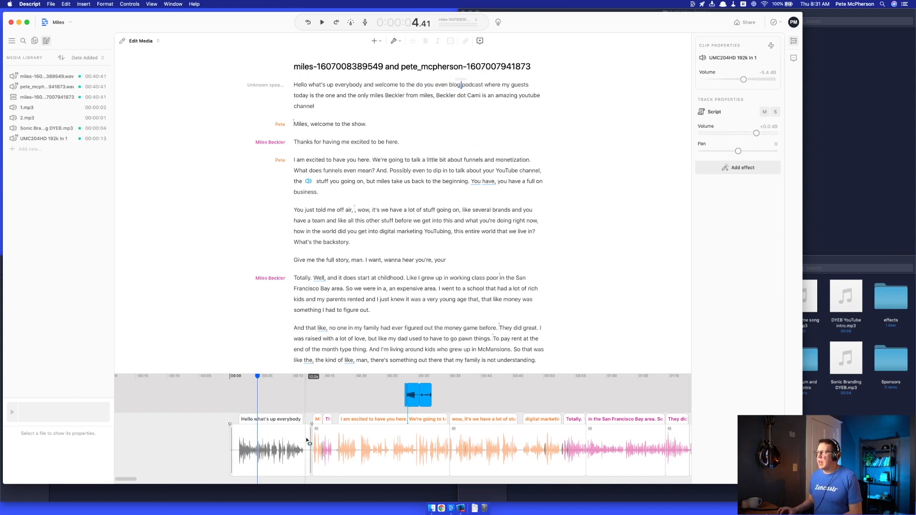
{"action": "left_click_drag", "start_coordinate": [292, 445], "coordinate": [267, 445]}
{"action": "left_click", "coordinate": [432, 260]}
{"action": "scroll", "coordinate": [387, 201], "scroll_direction": "down", "scroll_amount": 12}
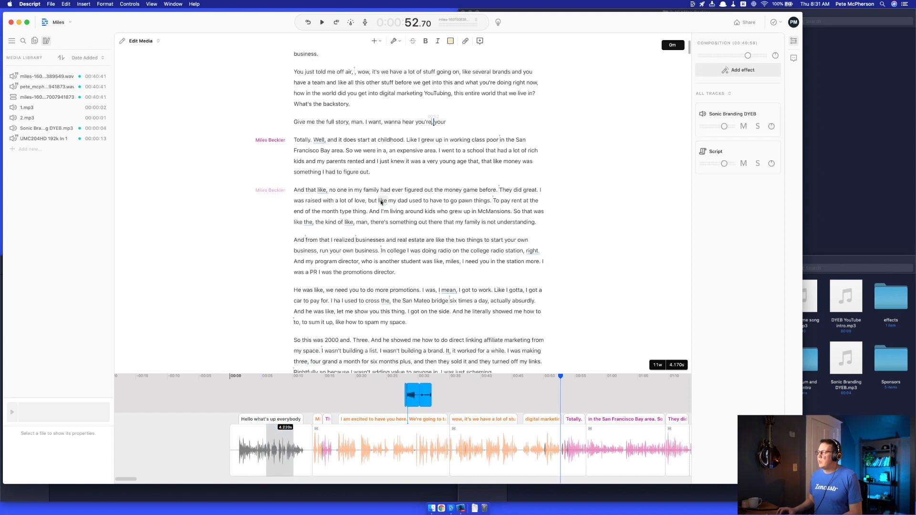
{"action": "left_click", "coordinate": [534, 457]}
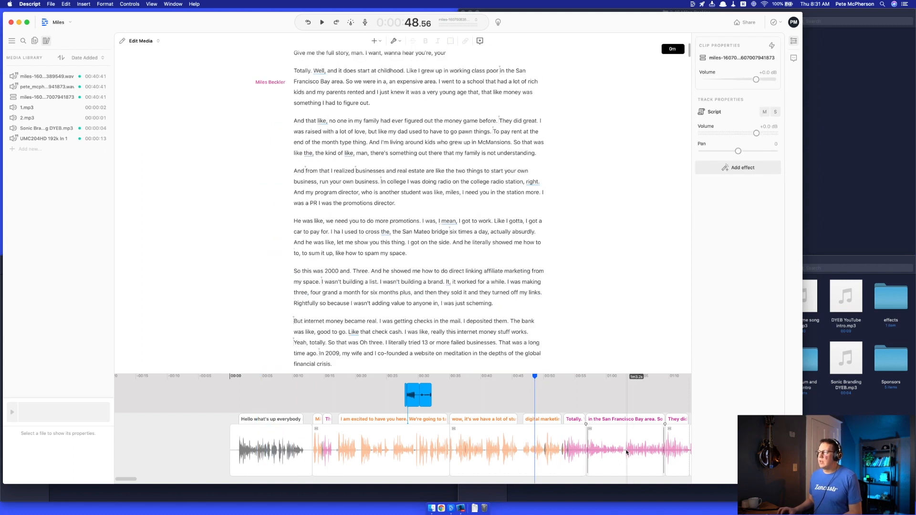
{"action": "left_click", "coordinate": [627, 449]}
Step: Insert a 0.91 s gap before the recorded introduction and delete it
{"action": "left_click_drag", "start_coordinate": [262, 422], "coordinate": [272, 396]}
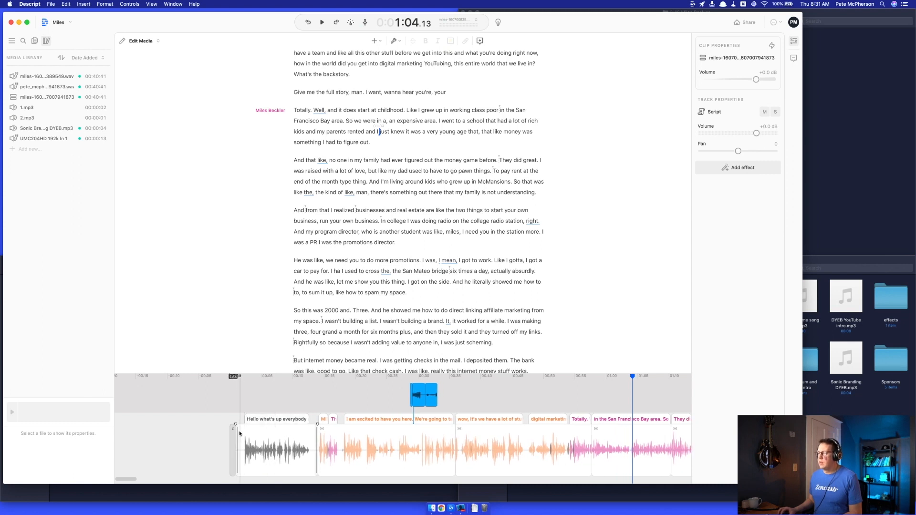
{"action": "scroll", "coordinate": [229, 436], "scroll_direction": "up", "scroll_amount": 5}
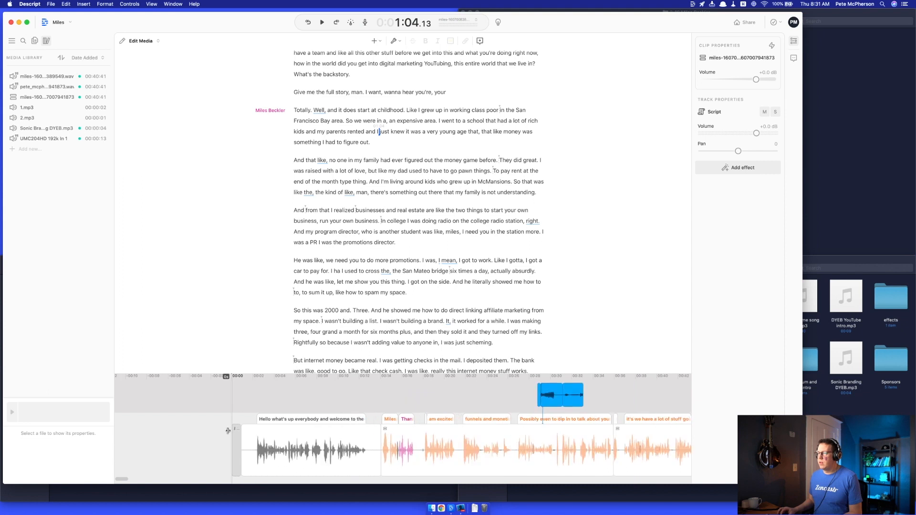
{"action": "left_click", "coordinate": [239, 443]}
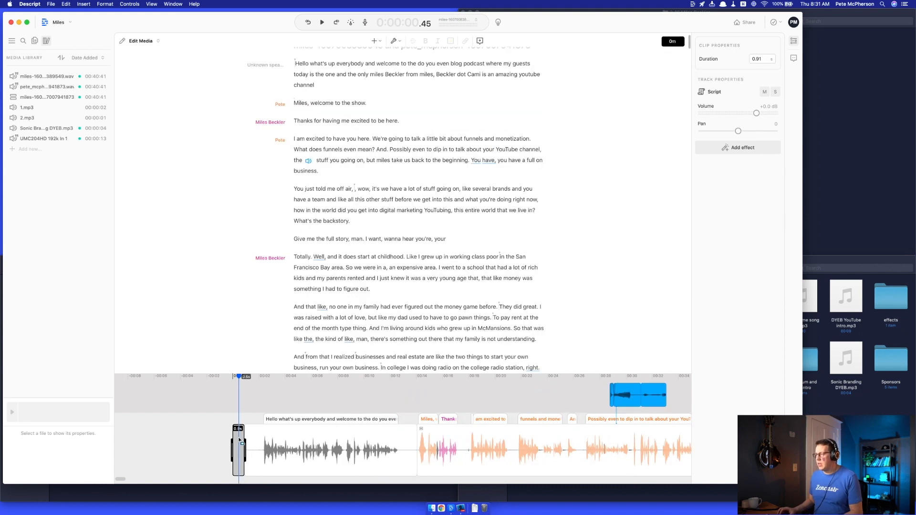
{"action": "key", "text": "BackSpace"}
Step: Trim the silence at the beginning and end of the recorded introduction so the interview follows closely
{"action": "left_click_drag", "start_coordinate": [236, 448], "coordinate": [251, 448]}
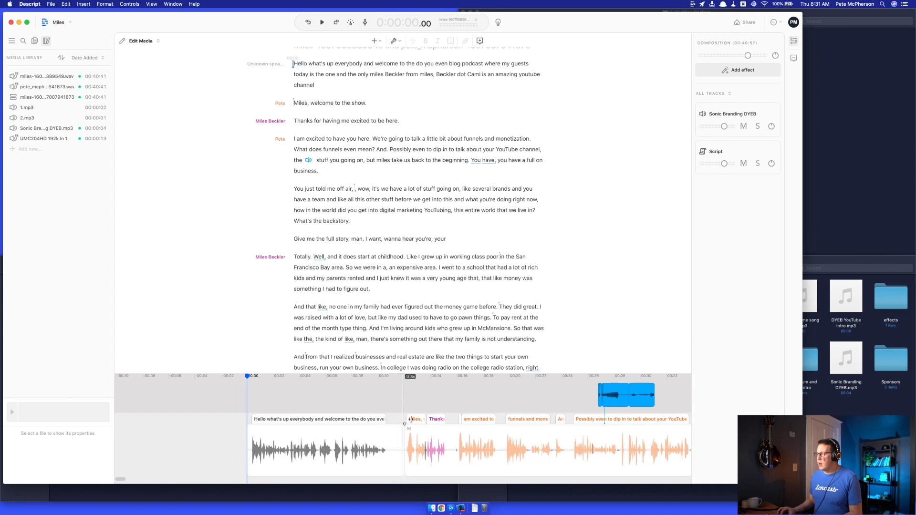
{"action": "left_click_drag", "start_coordinate": [413, 419], "coordinate": [398, 419]}
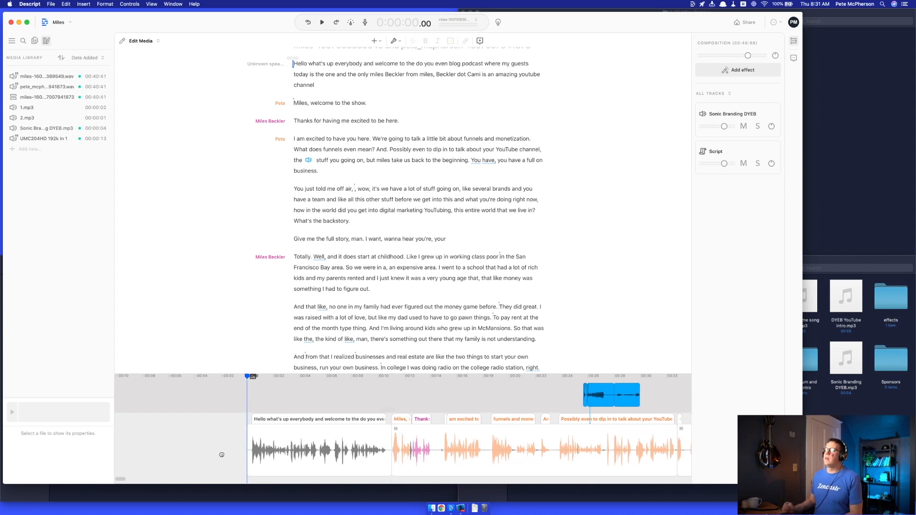
Step: Look through the audio effects available for the whole composition
{"action": "left_click", "coordinate": [381, 266]}
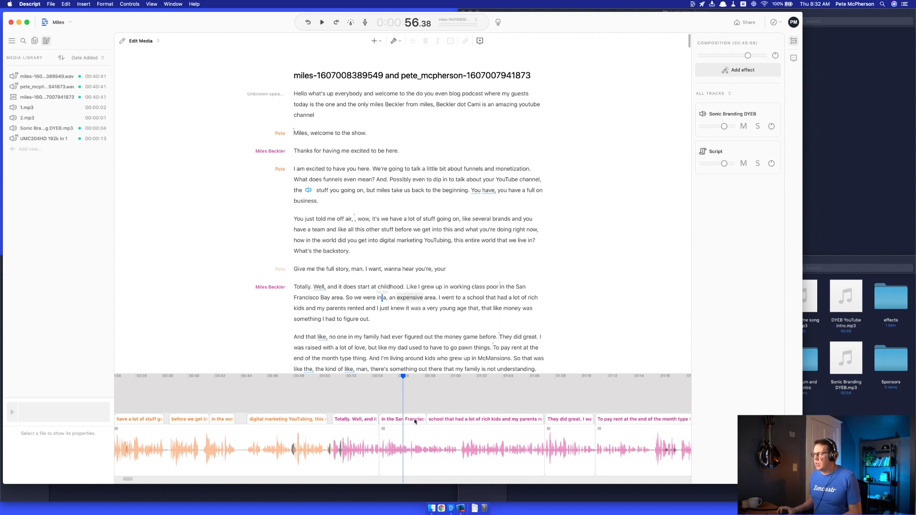
{"action": "scroll", "coordinate": [363, 446], "scroll_direction": "down", "scroll_amount": 5}
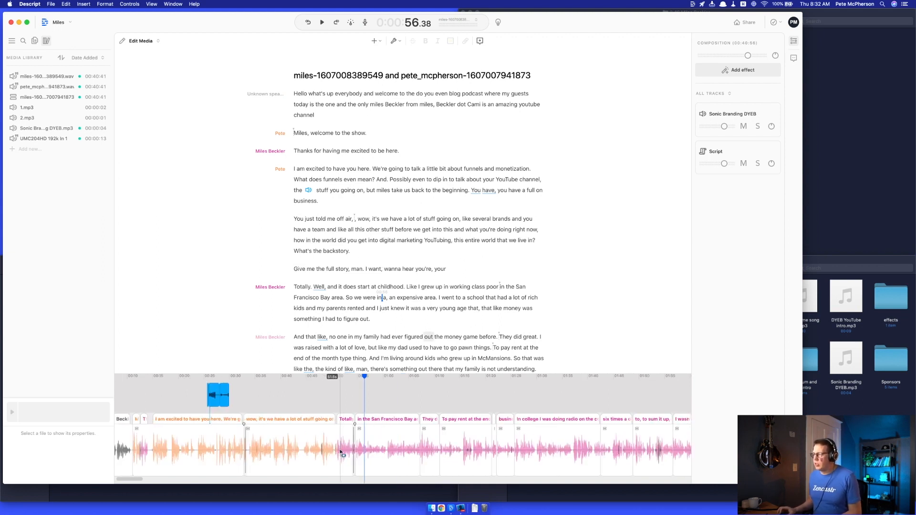
{"action": "scroll", "coordinate": [384, 437], "scroll_direction": "down", "scroll_amount": 3}
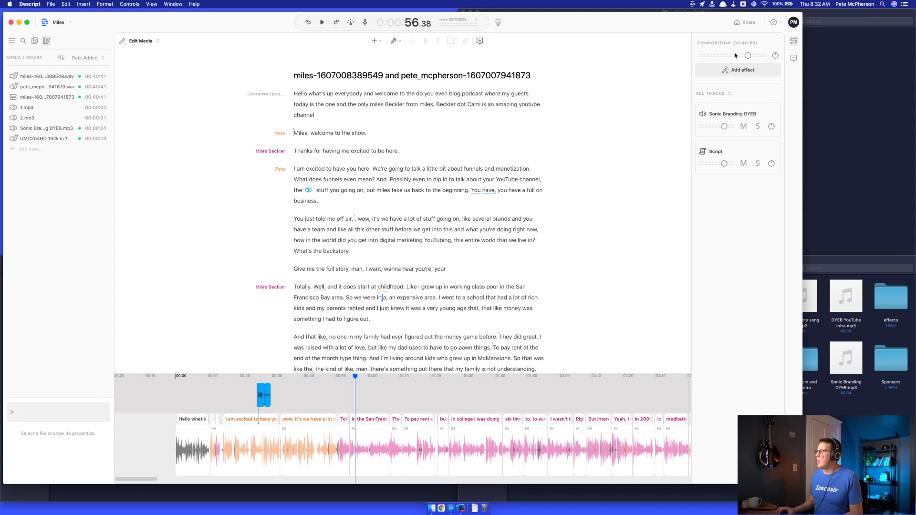
{"action": "left_click", "coordinate": [730, 71]}
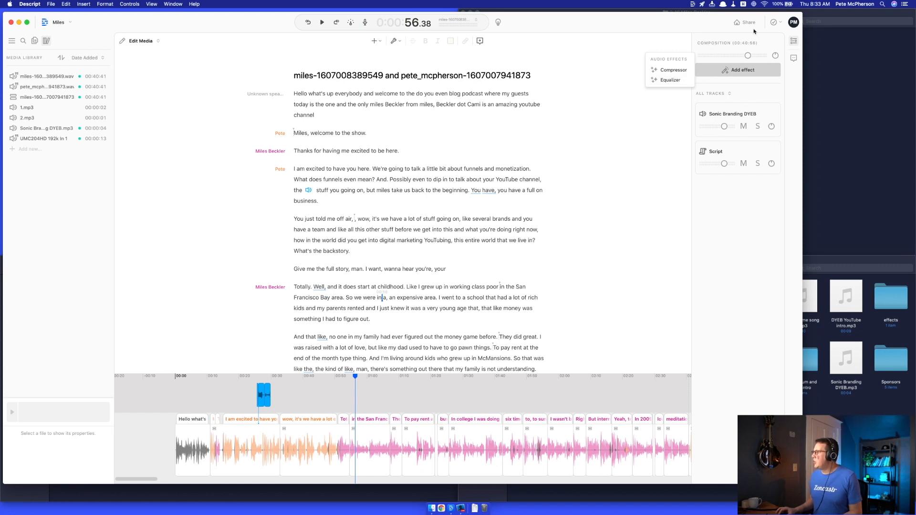
{"action": "left_click", "coordinate": [744, 226]}
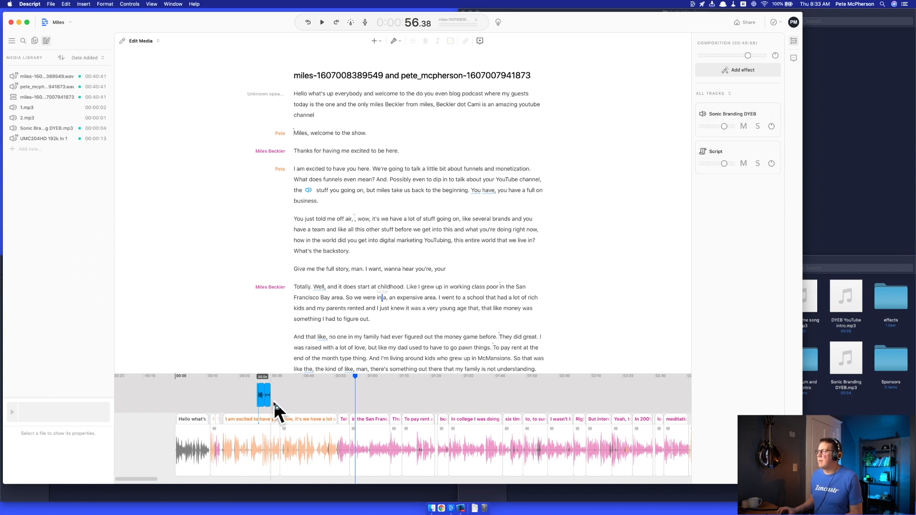
Step: Place the 2.mp3 sound on its own track at about 20.57 s, right after "monetization."
{"action": "left_click_drag", "start_coordinate": [25, 120], "coordinate": [277, 393]}
{"action": "left_click_drag", "start_coordinate": [268, 392], "coordinate": [242, 394]}
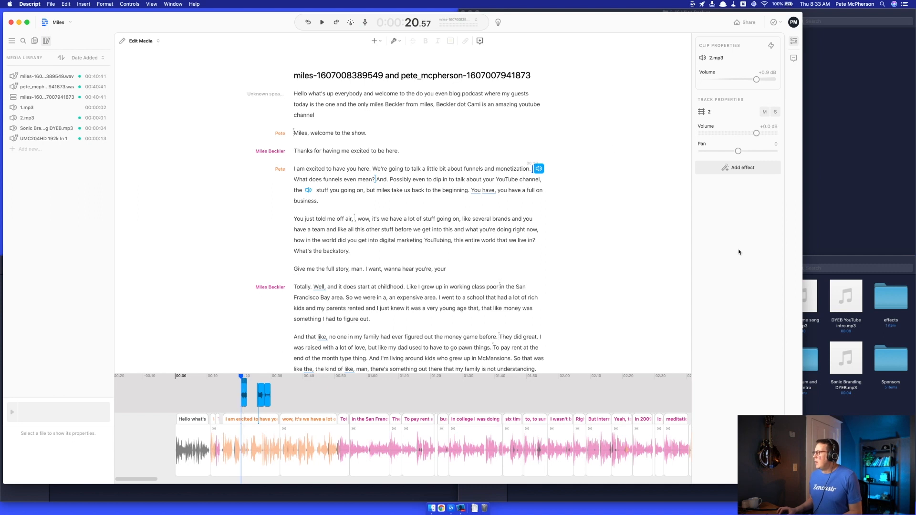
{"action": "left_click", "coordinate": [201, 384]}
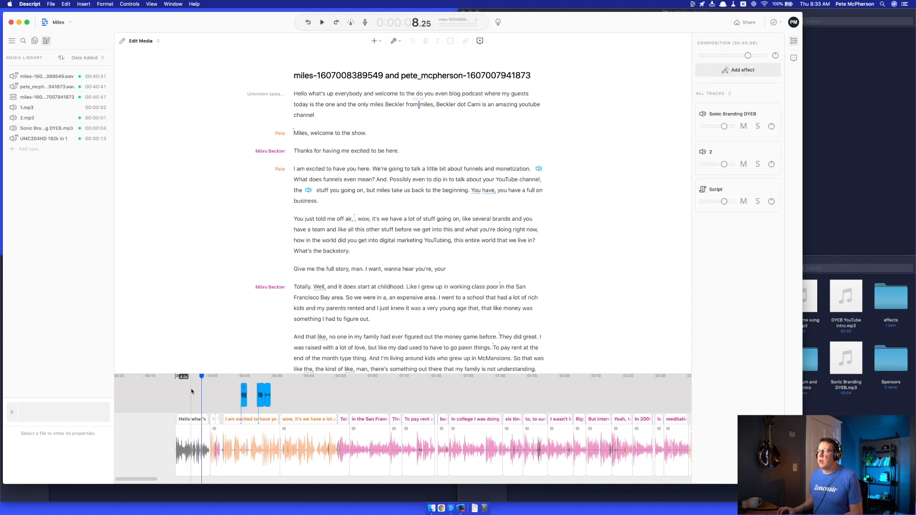
Step: Examine the volume, pan and effect settings of track 2 and the audio effects available for the Script track
{"action": "left_click", "coordinate": [225, 385]}
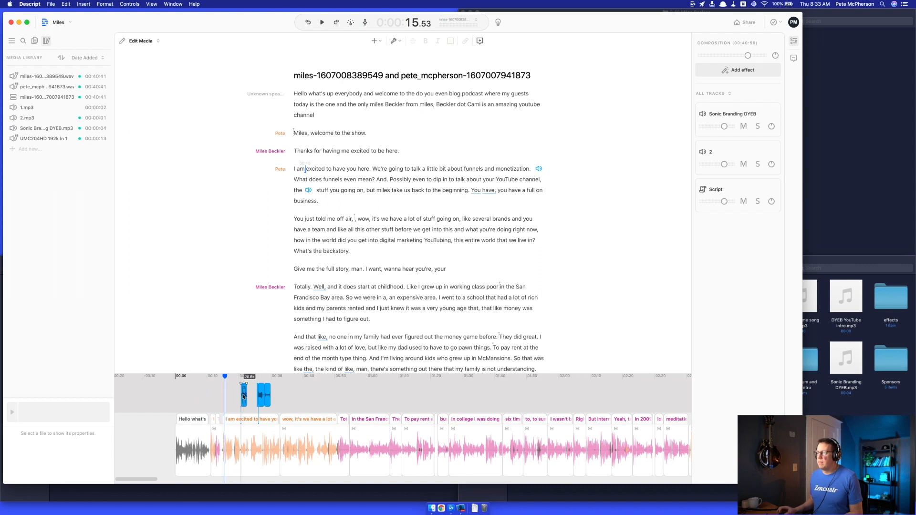
{"action": "scroll", "coordinate": [244, 395], "scroll_direction": "up", "scroll_amount": 5}
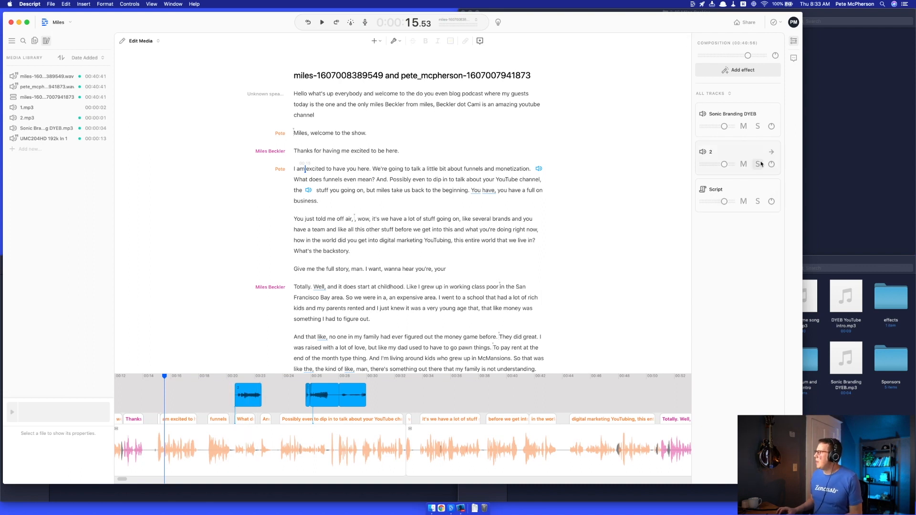
{"action": "left_click", "coordinate": [771, 152]}
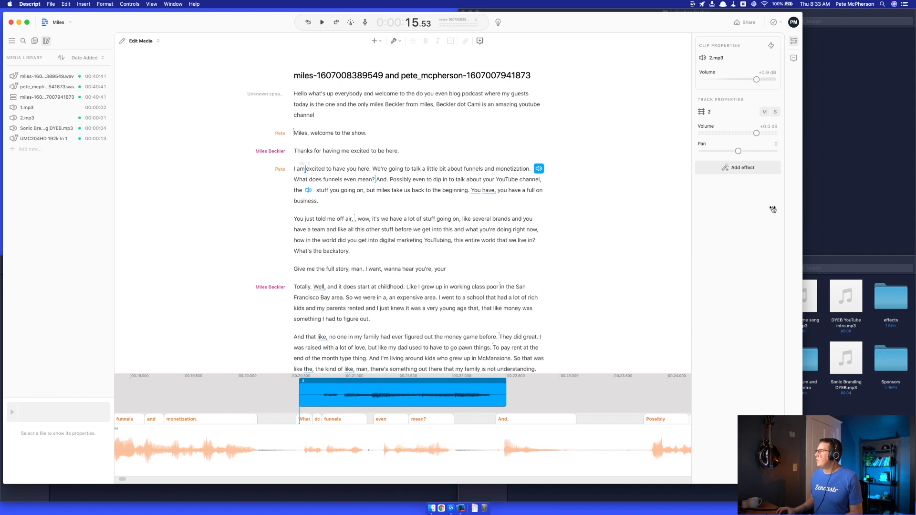
{"action": "left_click", "coordinate": [577, 391]}
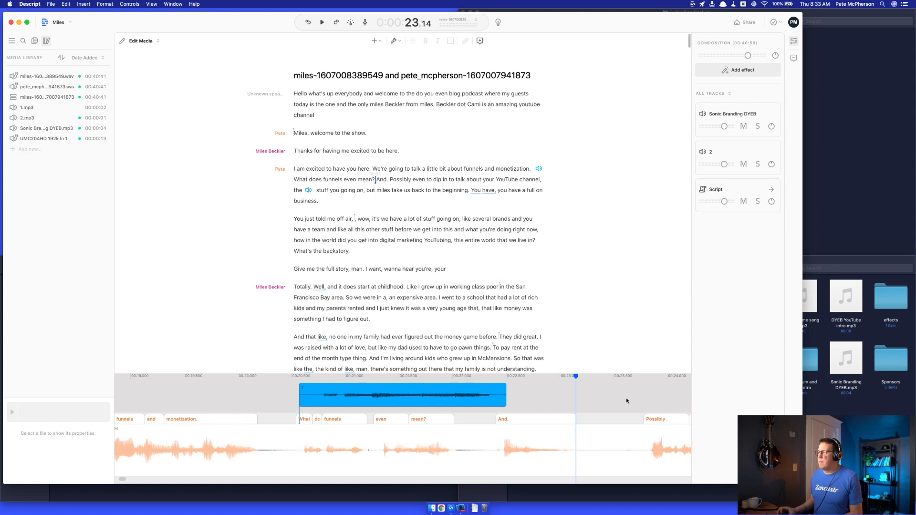
{"action": "scroll", "coordinate": [374, 446], "scroll_direction": "down", "scroll_amount": 3}
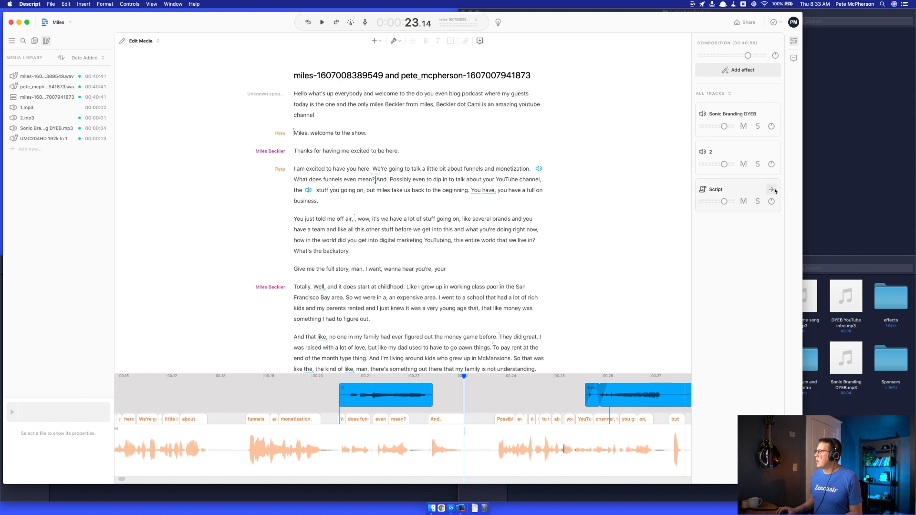
{"action": "left_click", "coordinate": [771, 190]}
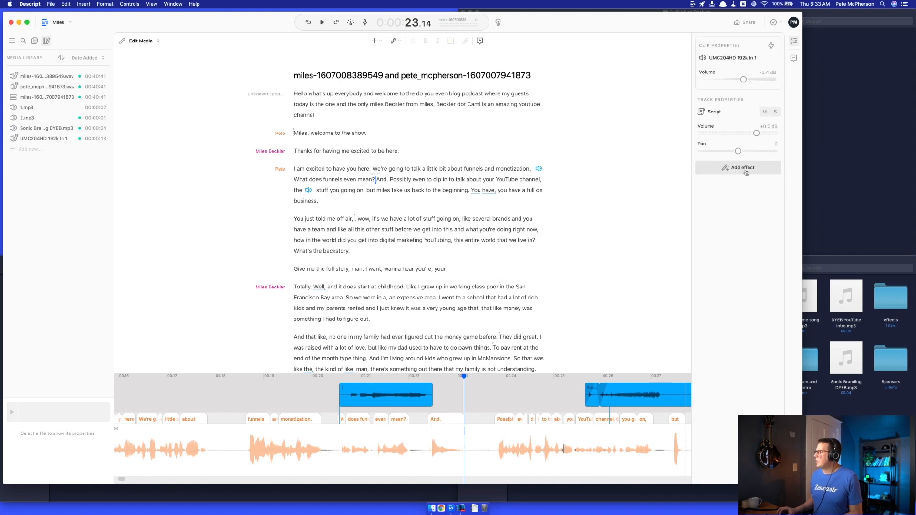
{"action": "left_click", "coordinate": [743, 171]}
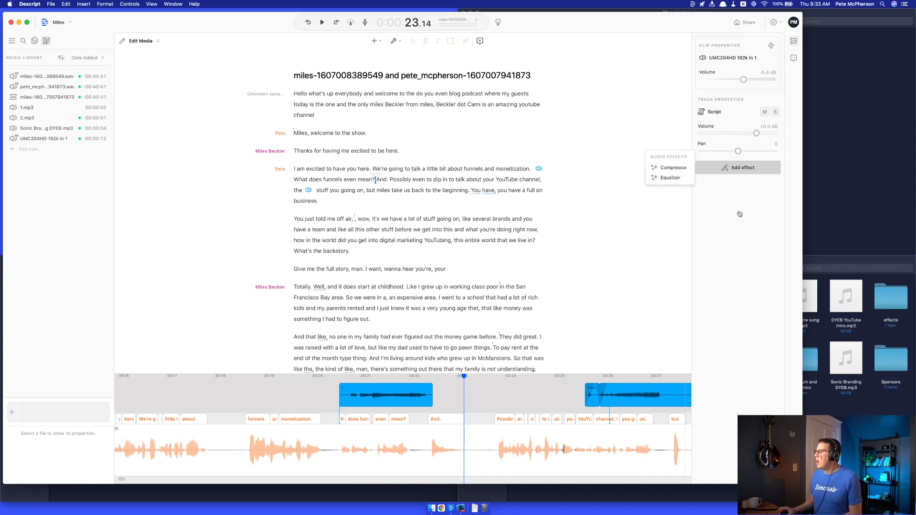
{"action": "left_click", "coordinate": [740, 214]}
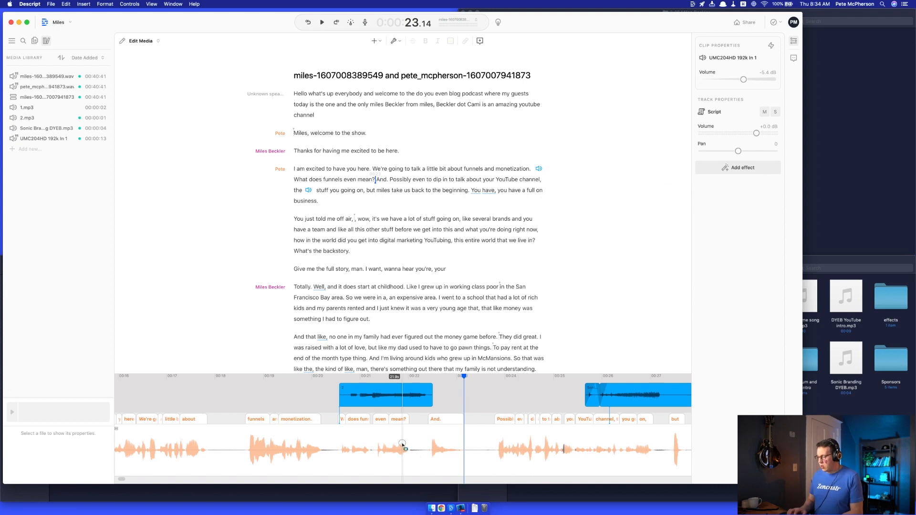
Step: Open the interview's multitrack sequence and examine the audio effects available for the guest's individual track
{"action": "double_click", "coordinate": [402, 446]}
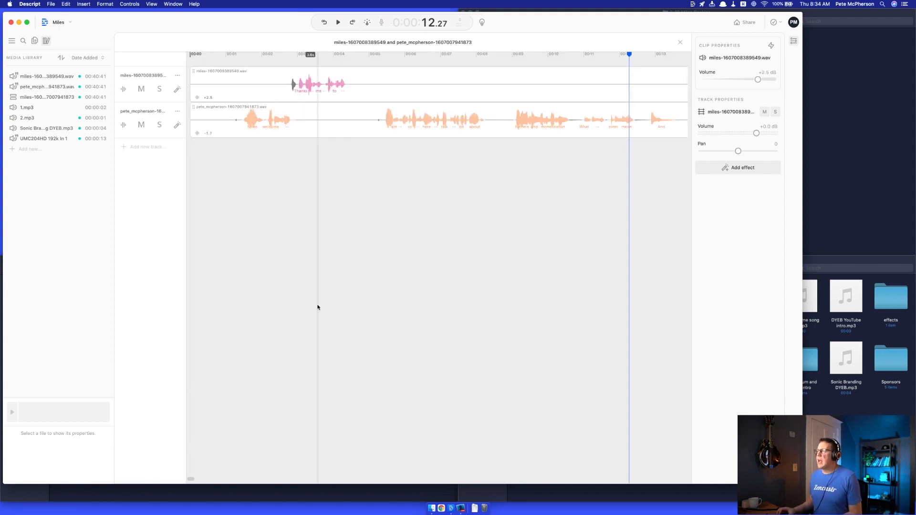
{"action": "left_click", "coordinate": [177, 91]}
{"action": "mouse_move", "coordinate": [220, 94]}
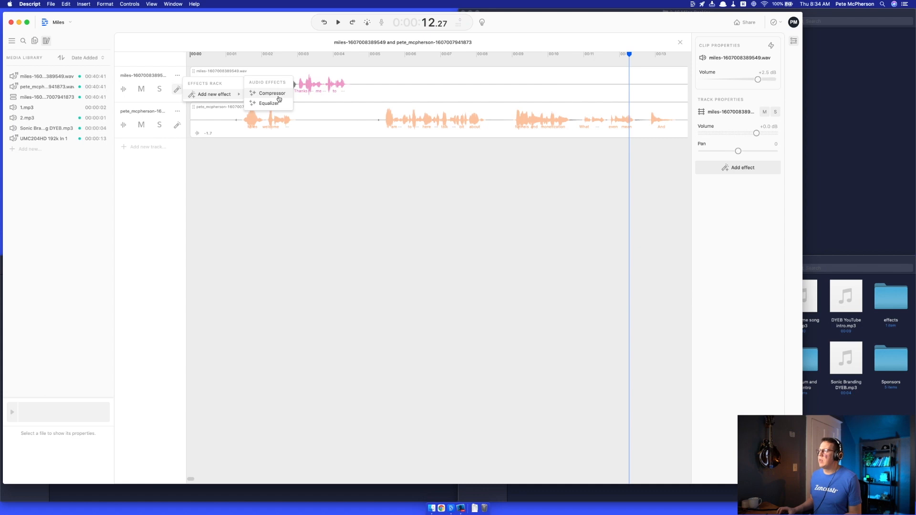
{"action": "left_click", "coordinate": [414, 167]}
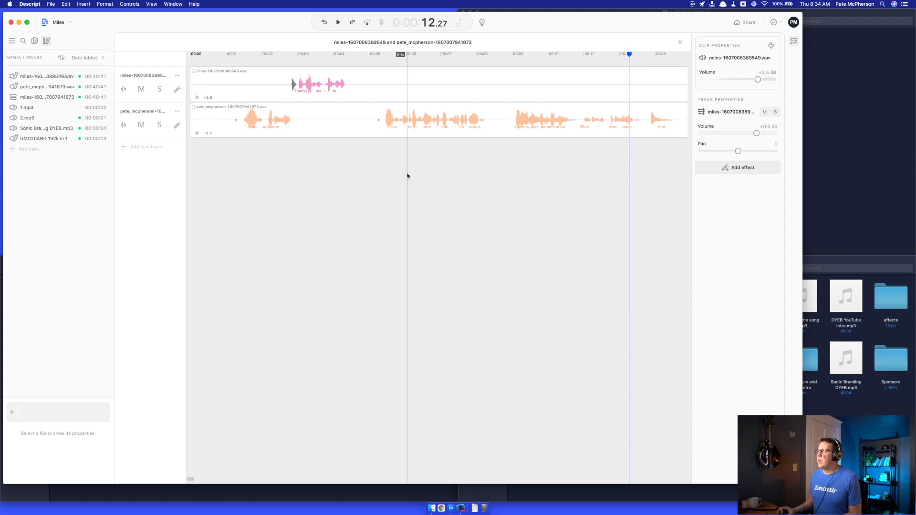
{"action": "scroll", "coordinate": [407, 176], "scroll_direction": "down", "scroll_amount": 5}
{"action": "left_click", "coordinate": [371, 60]}
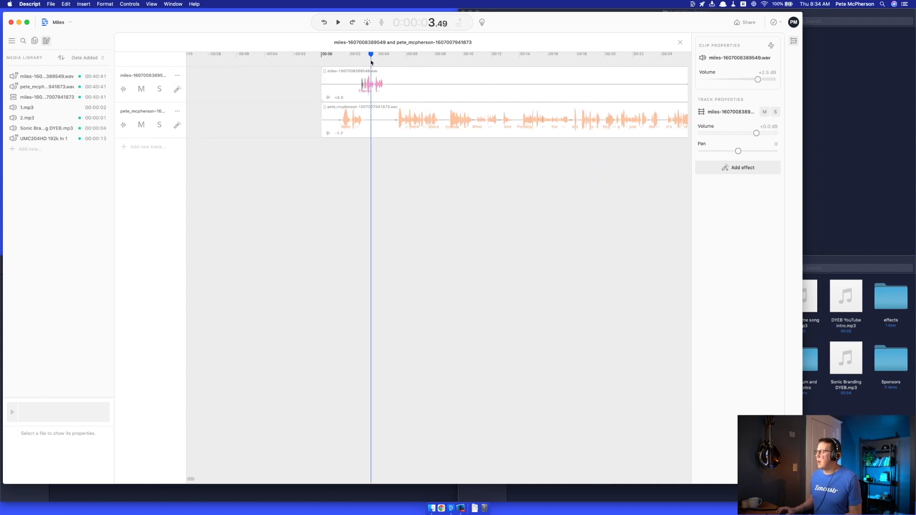
{"action": "scroll", "coordinate": [479, 143], "scroll_direction": "right", "scroll_amount": 4}
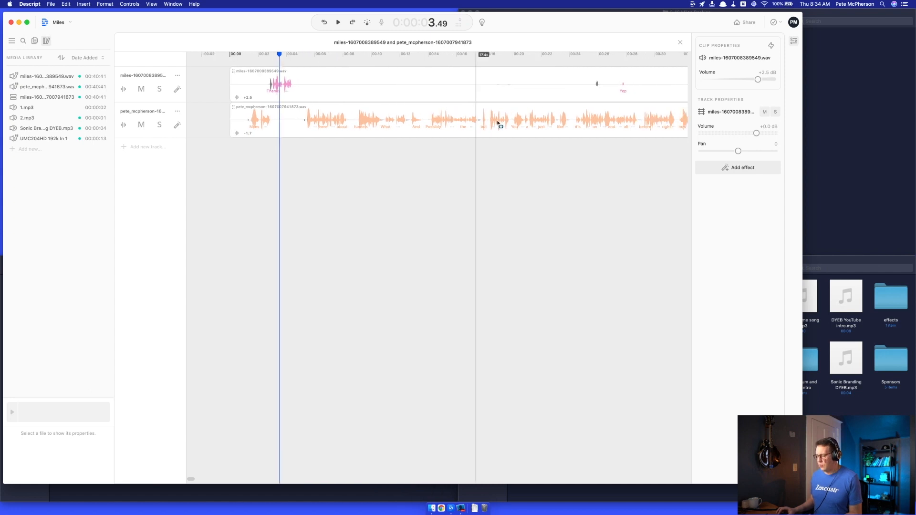
{"action": "scroll", "coordinate": [503, 122], "scroll_direction": "right", "scroll_amount": 1}
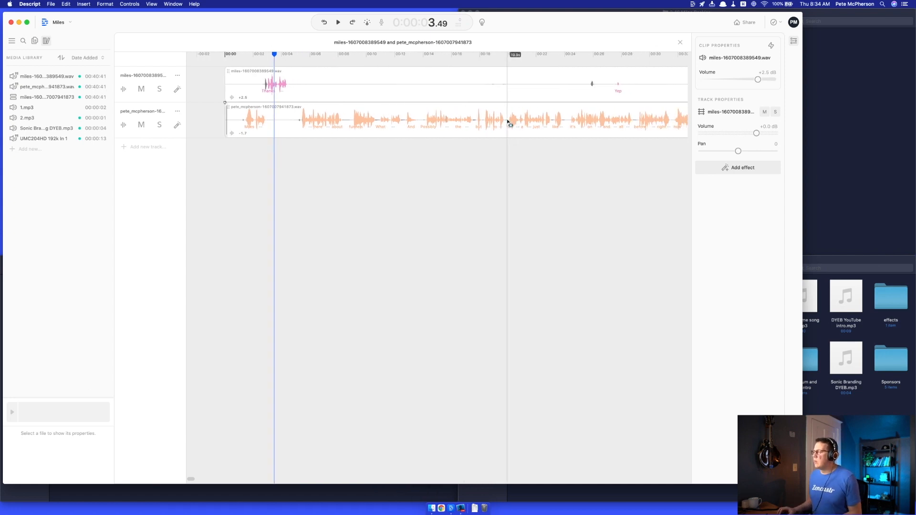
{"action": "key", "text": "Escape"}
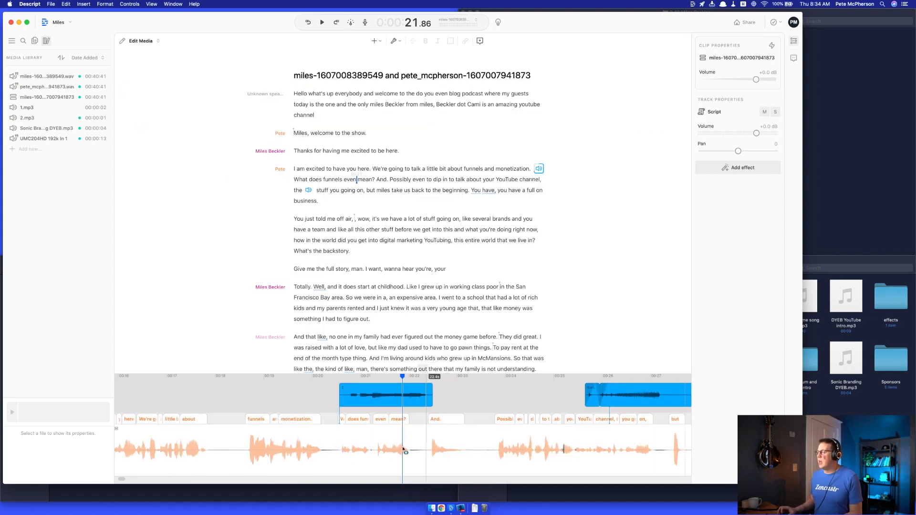
Step: Check the auto-leveling setting in the app preferences
{"action": "scroll", "coordinate": [365, 443], "scroll_direction": "down", "scroll_amount": 3}
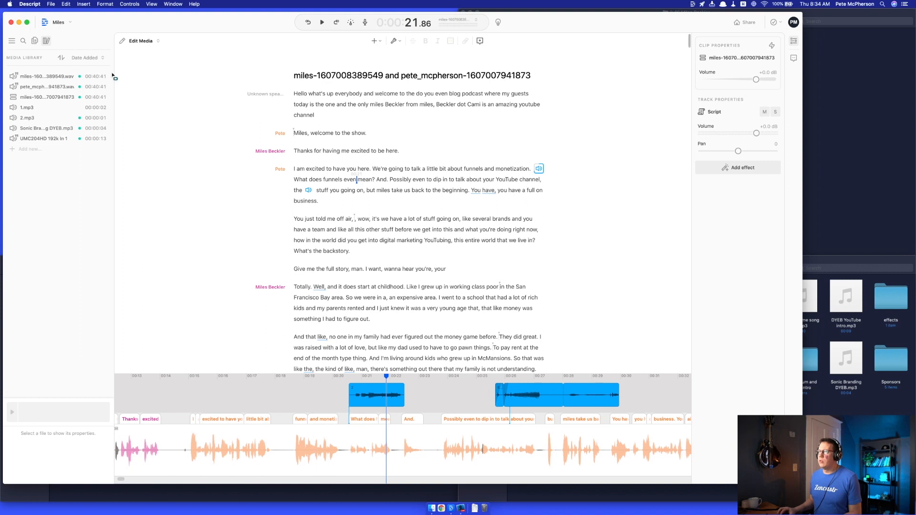
{"action": "left_click", "coordinate": [30, 4]}
{"action": "left_click", "coordinate": [34, 32]}
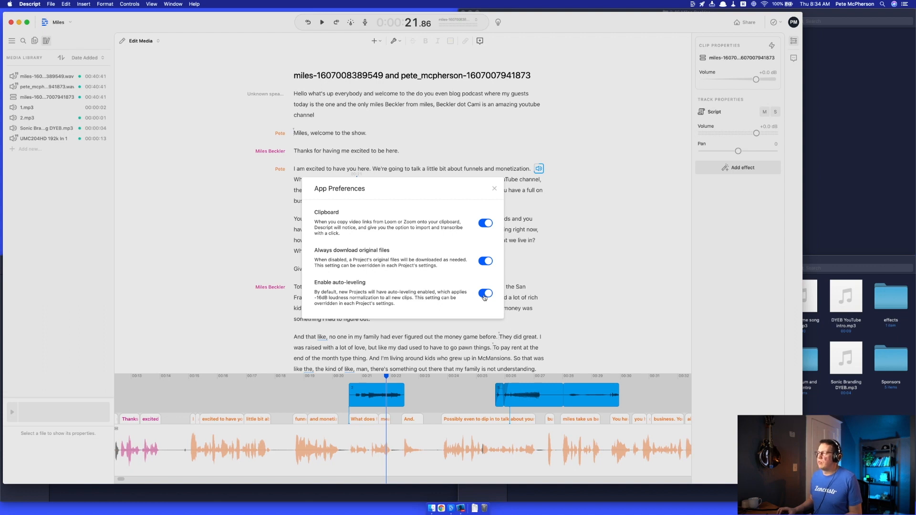
{"action": "left_click", "coordinate": [528, 316]}
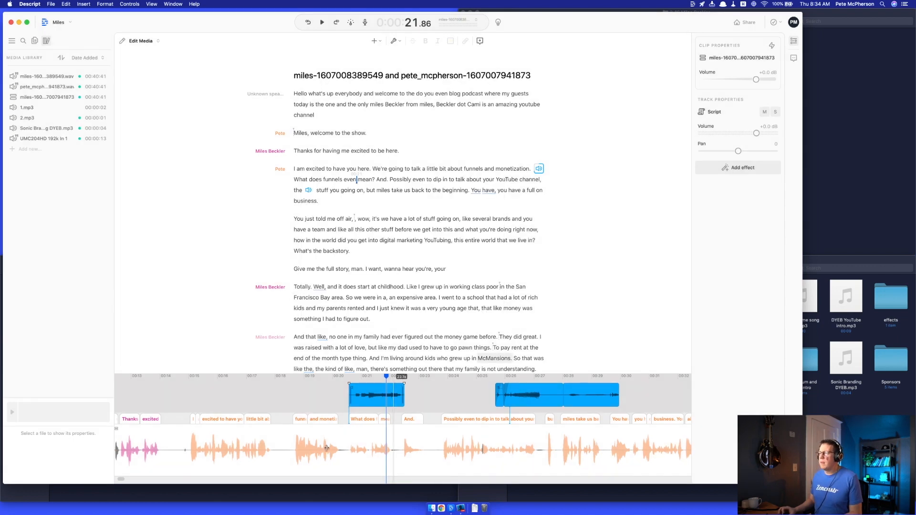
Step: Reopen the interview's multitrack sequence and add a Compressor effect to the guest's track
{"action": "scroll", "coordinate": [237, 454], "scroll_direction": "down", "scroll_amount": 5}
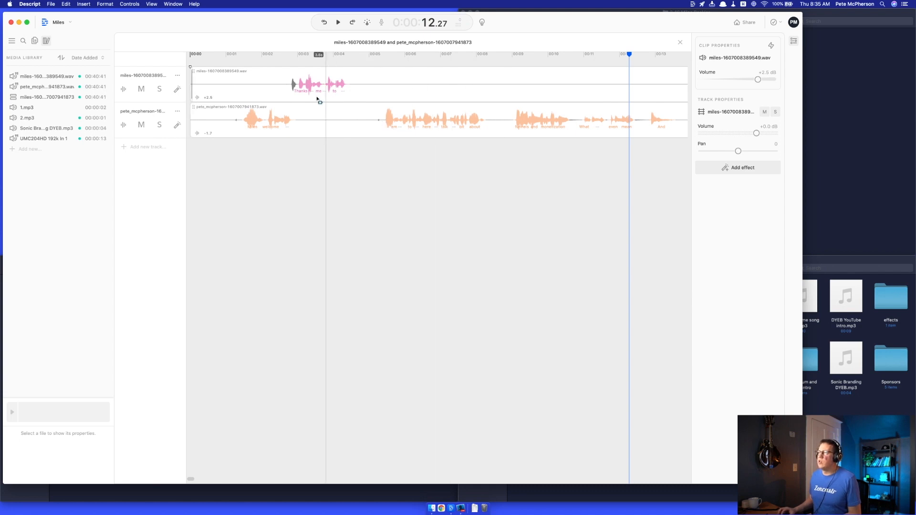
{"action": "left_click", "coordinate": [142, 90]}
{"action": "left_click", "coordinate": [141, 89]}
{"action": "left_click", "coordinate": [176, 90]}
{"action": "mouse_move", "coordinate": [224, 94]}
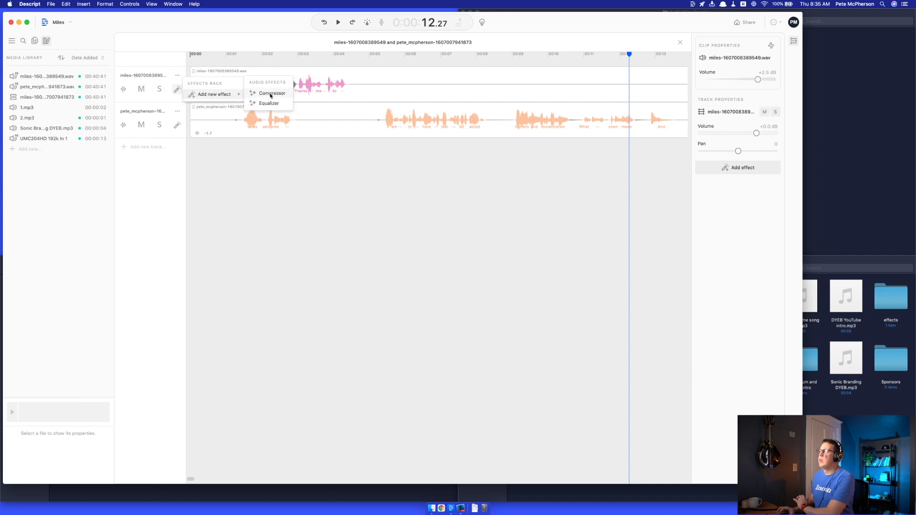
{"action": "left_click", "coordinate": [271, 94]}
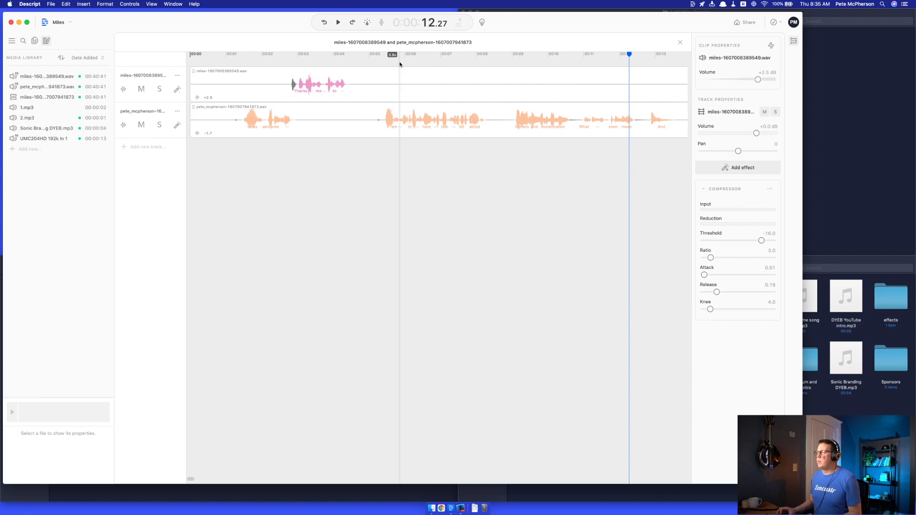
Step: Play the sequence from about 50.47 s, where the guest is speaking, to preview the Compressor
{"action": "scroll", "coordinate": [453, 139], "scroll_direction": "down", "scroll_amount": 5}
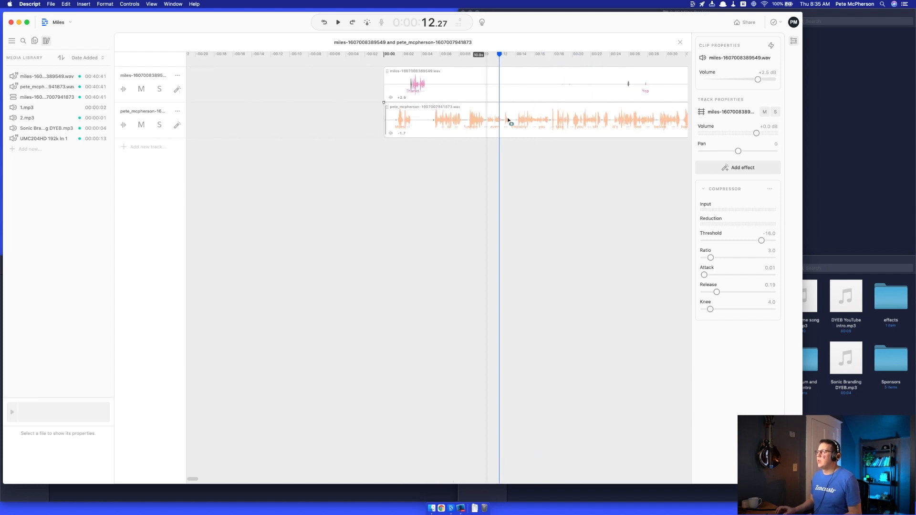
{"action": "scroll", "coordinate": [516, 123], "scroll_direction": "right", "scroll_amount": 10}
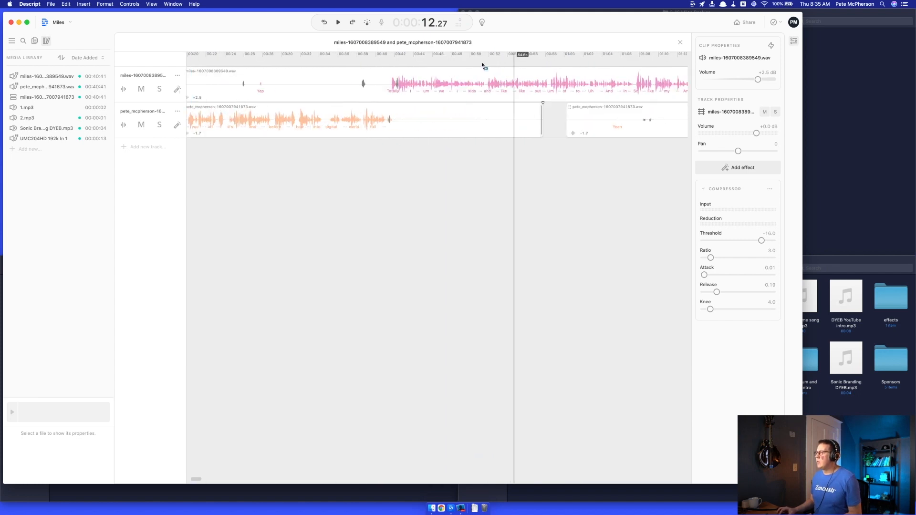
{"action": "left_click", "coordinate": [400, 64]}
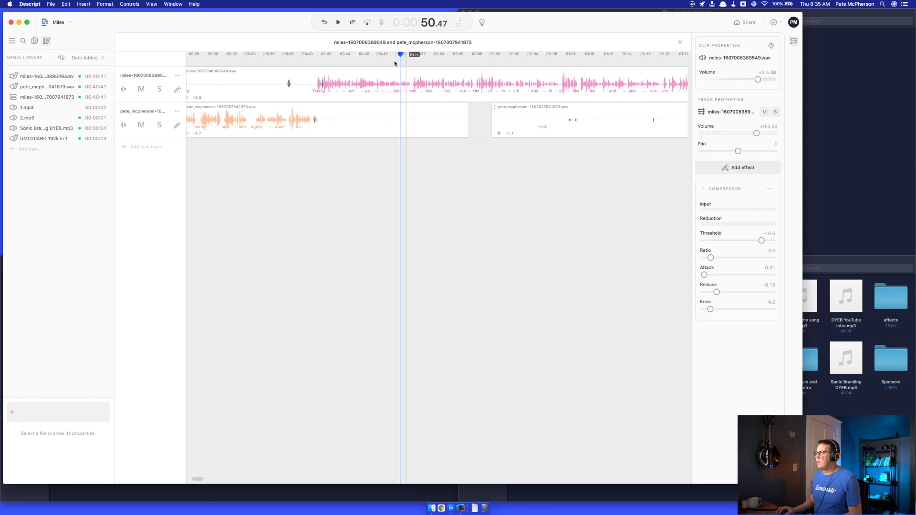
{"action": "key", "text": "space"}
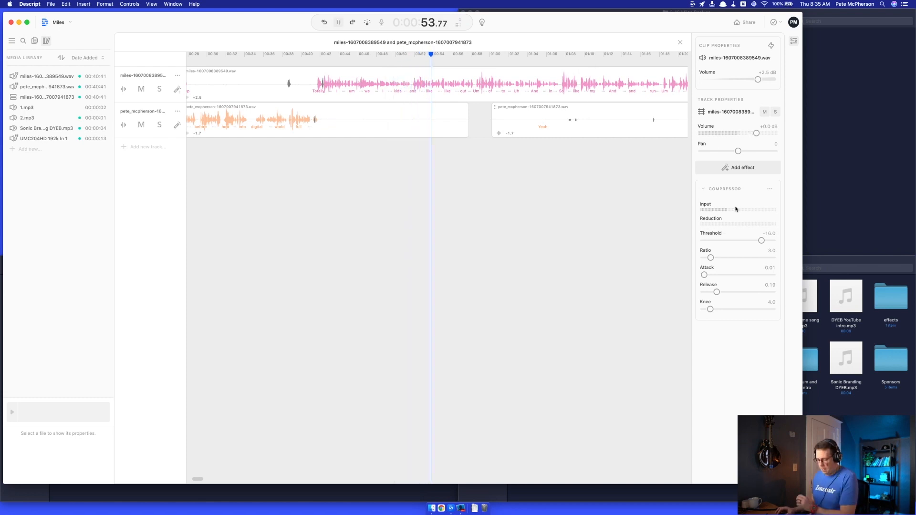
{"action": "key", "text": "space"}
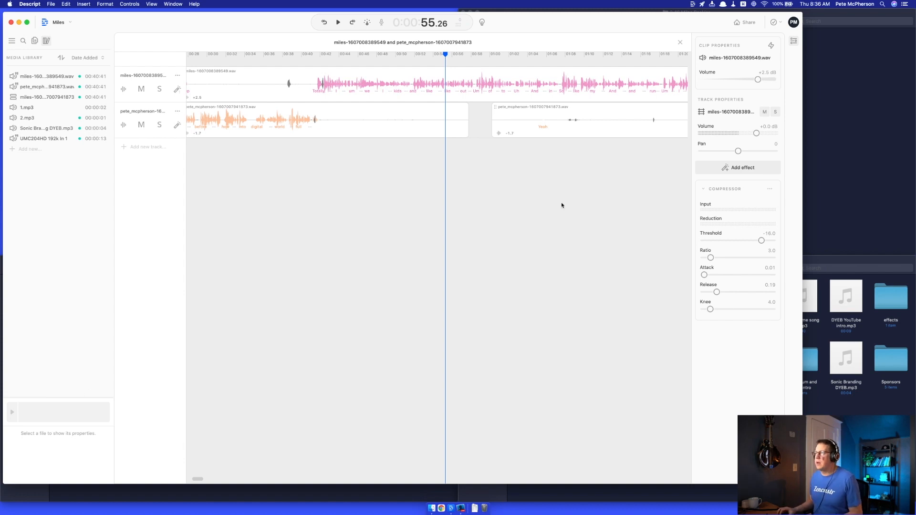
Step: Add an Equalizer effect to the guest's track and return to the composition
{"action": "left_click", "coordinate": [177, 91]}
{"action": "mouse_move", "coordinate": [221, 100]}
{"action": "left_click", "coordinate": [265, 110]}
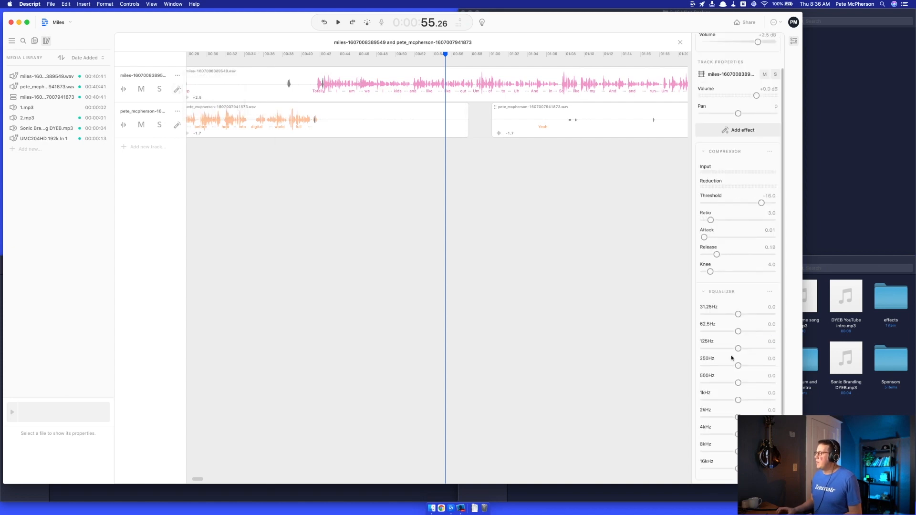
{"action": "left_click", "coordinate": [347, 185]}
{"action": "key", "text": "Escape"}
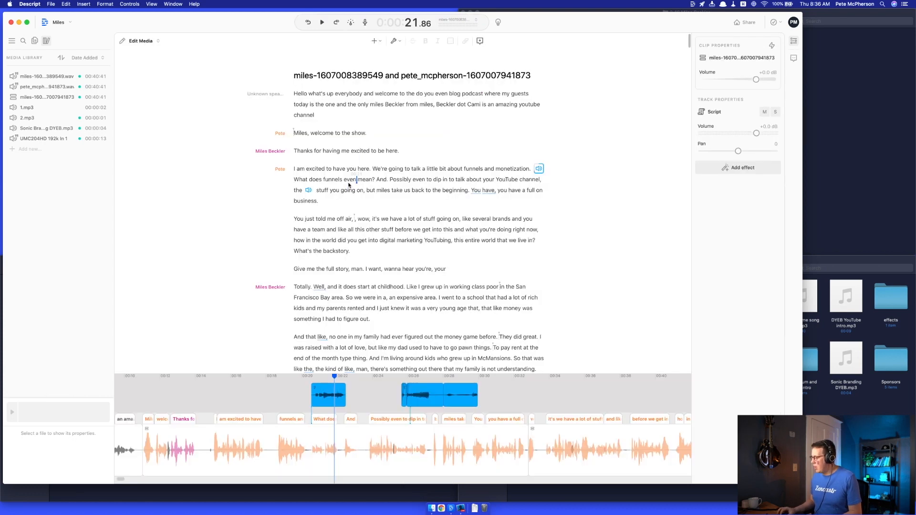
{"action": "left_click", "coordinate": [390, 213]}
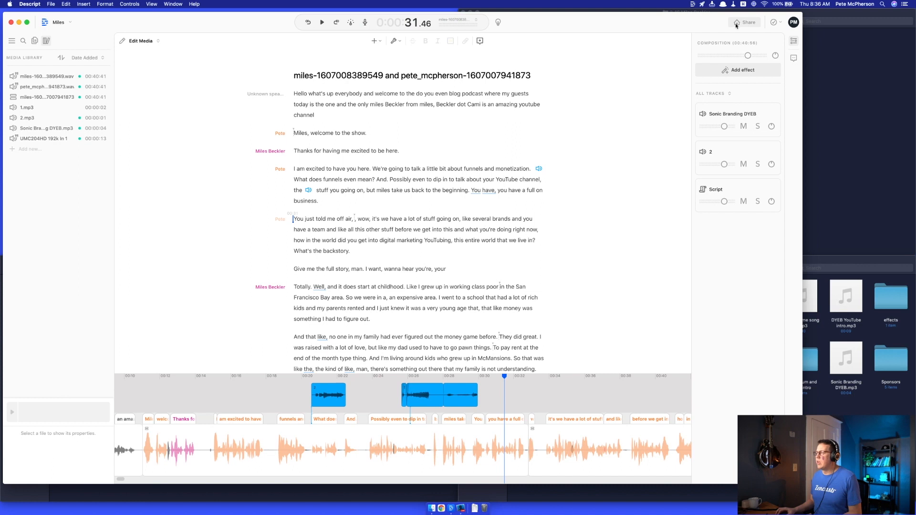
{"action": "scroll", "coordinate": [407, 215], "scroll_direction": "down", "scroll_amount": 4}
{"action": "scroll", "coordinate": [406, 215], "scroll_direction": "down", "scroll_amount": 4}
{"action": "scroll", "coordinate": [407, 215], "scroll_direction": "up", "scroll_amount": 6}
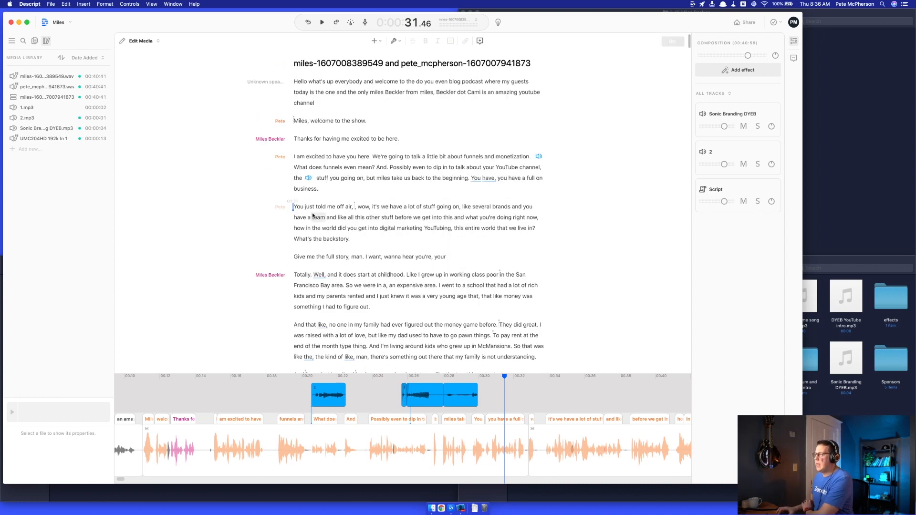
{"action": "scroll", "coordinate": [336, 296], "scroll_direction": "down", "scroll_amount": 4}
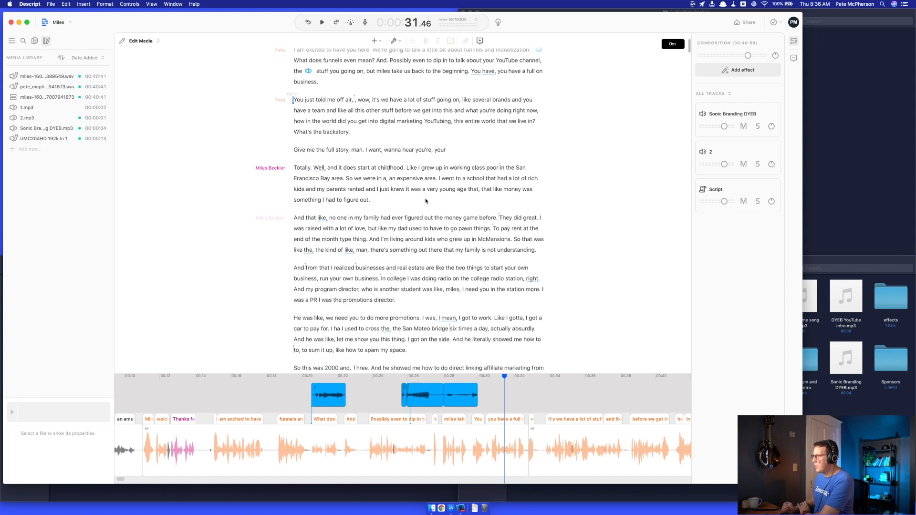
Step: Review the composition's publishing options, enter the speakers' first names as the page title, and close without publishing
{"action": "left_click", "coordinate": [745, 24]}
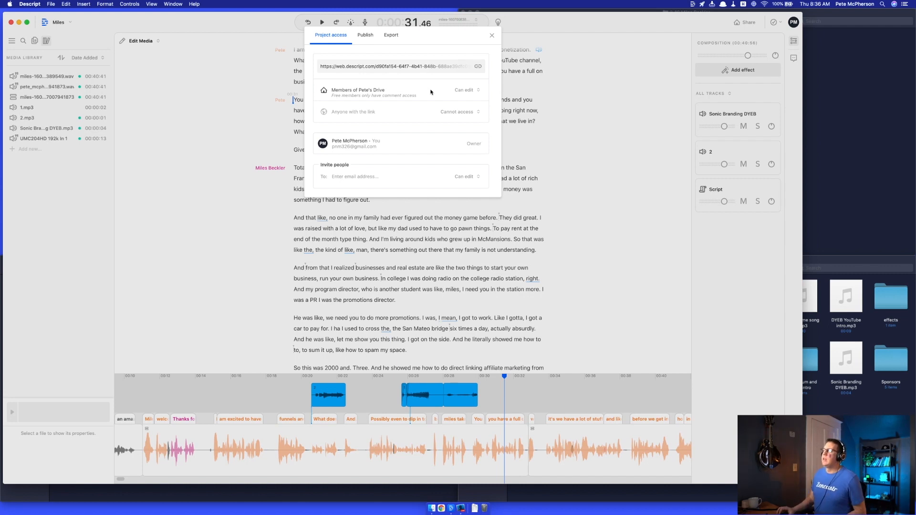
{"action": "left_click", "coordinate": [372, 42]}
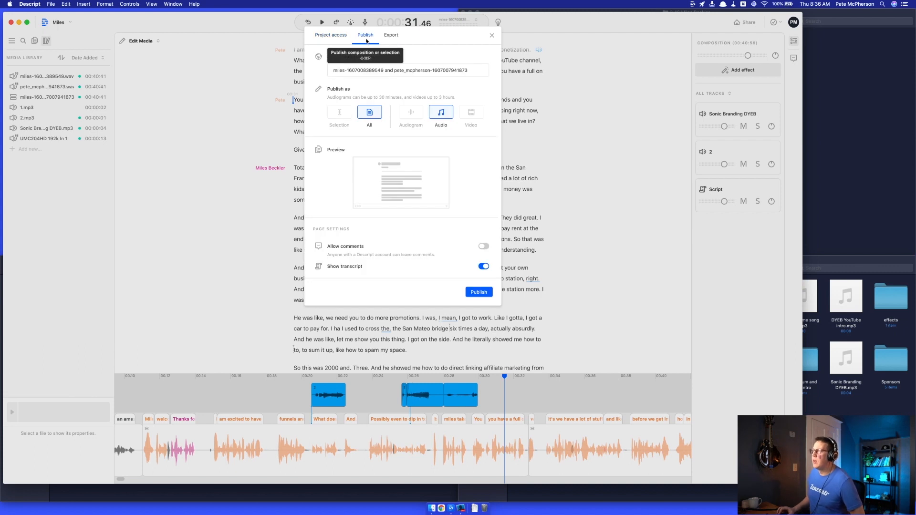
{"action": "left_click", "coordinate": [343, 69]}
{"action": "type", "text": "Miles & Pete"}
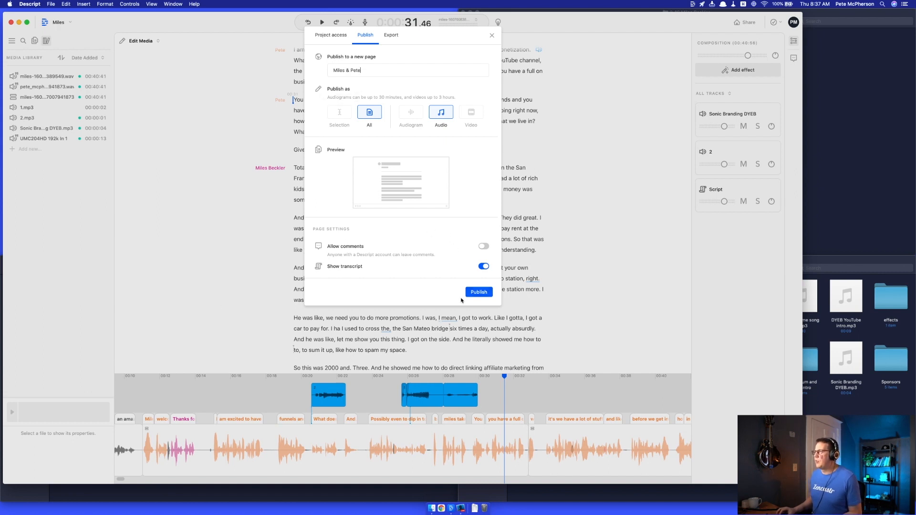
{"action": "left_click", "coordinate": [492, 37]}
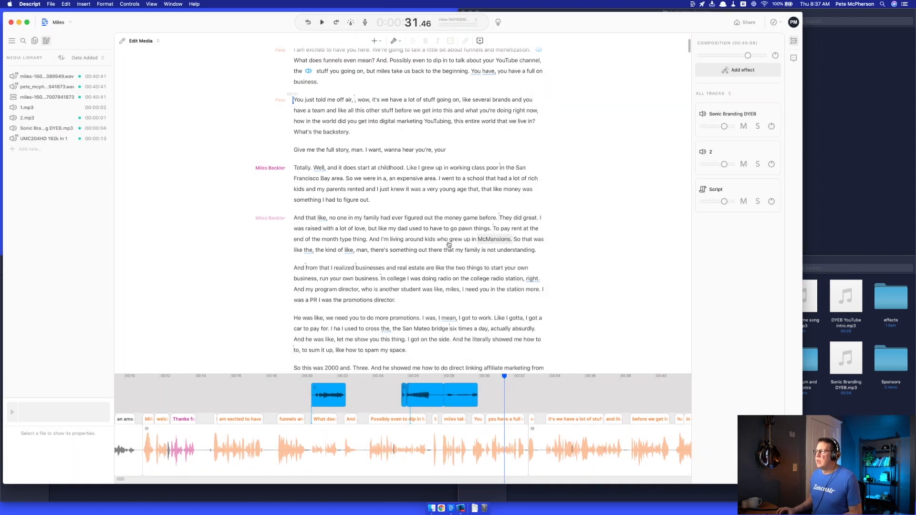
Step: Select the transcript from the host's welcome line to "I was raised with a lot of love" and open its audiogram publishing options
{"action": "left_click", "coordinate": [418, 250]}
{"action": "scroll", "coordinate": [348, 204], "scroll_direction": "up", "scroll_amount": 5}
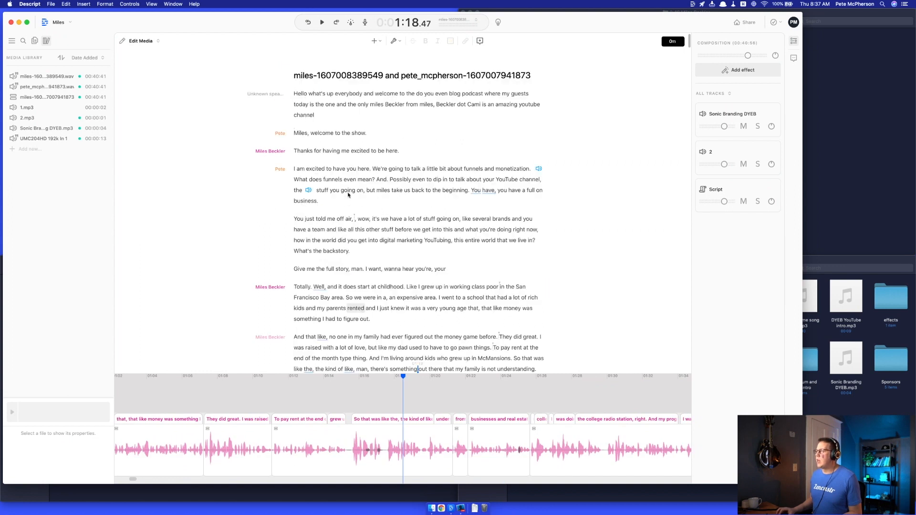
{"action": "left_click_drag", "start_coordinate": [294, 135], "coordinate": [351, 252]}
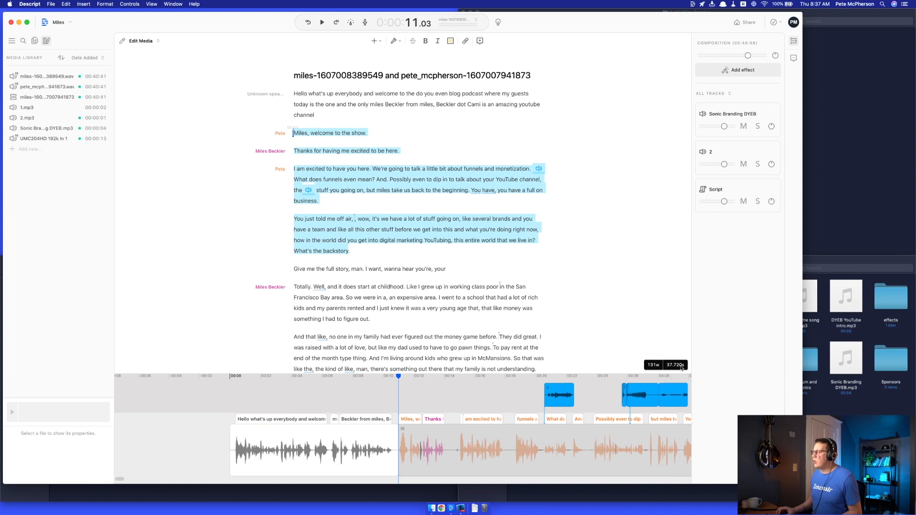
{"action": "left_click", "coordinate": [367, 240]}
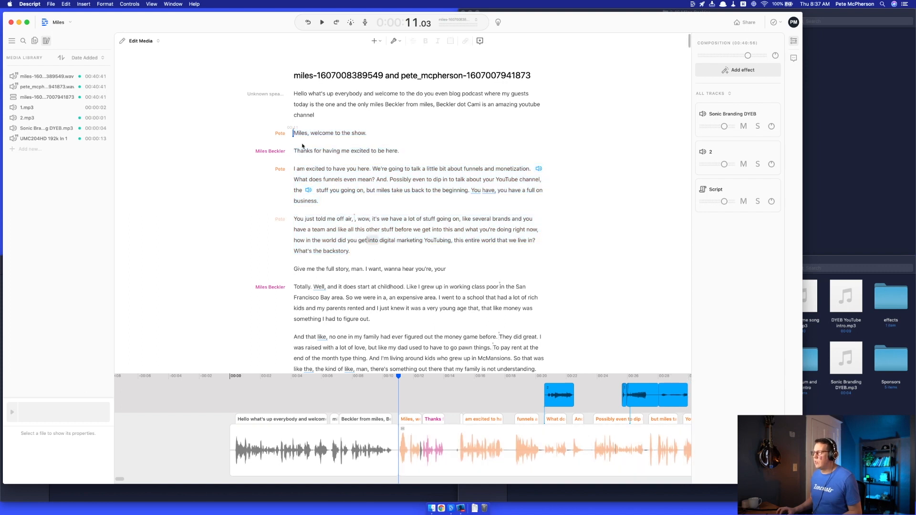
{"action": "left_click_drag", "start_coordinate": [294, 134], "coordinate": [357, 351]}
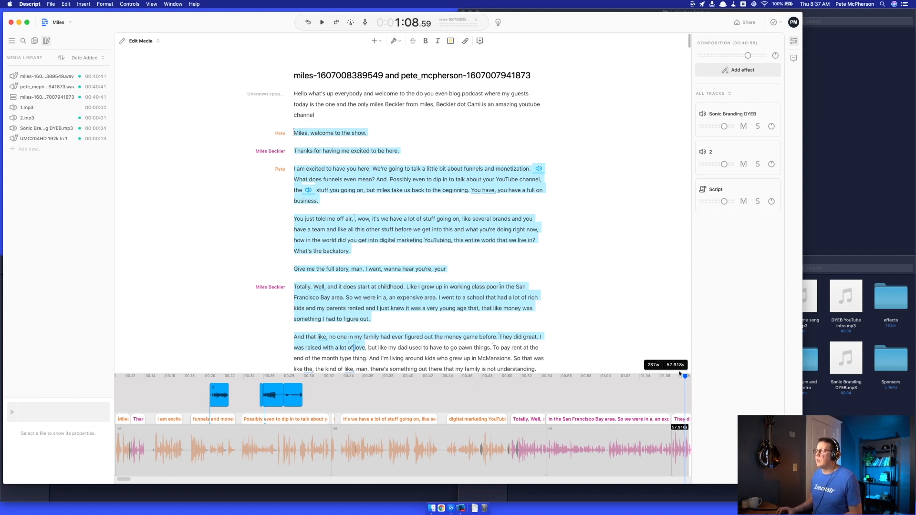
{"action": "left_click", "coordinate": [747, 22]}
{"action": "left_click", "coordinate": [366, 36]}
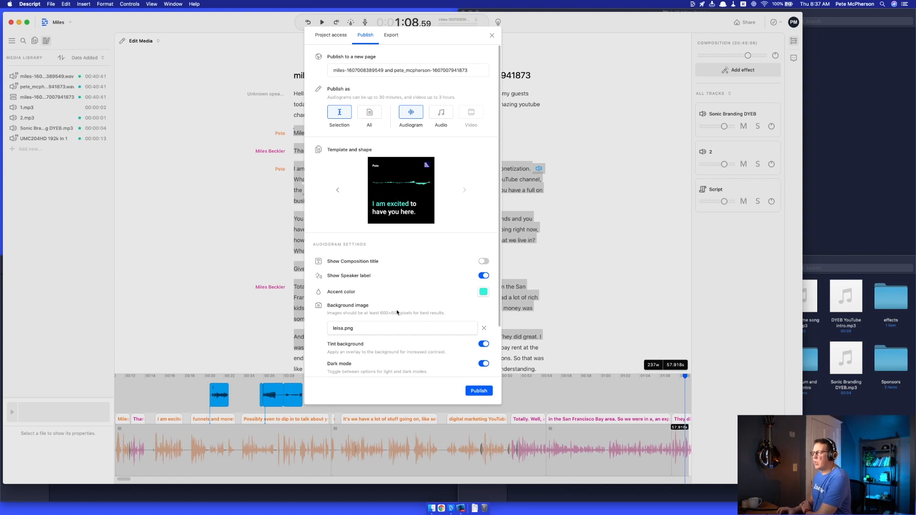
Step: Remove the audiogram's background image leisa.png and try the Descript and None badges before settling on the Custom badge
{"action": "left_click", "coordinate": [484, 328]}
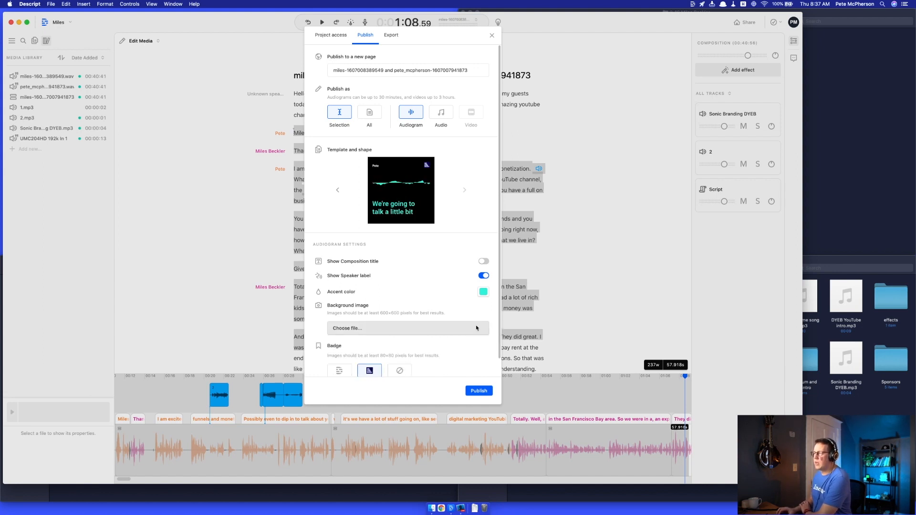
{"action": "scroll", "coordinate": [376, 337], "scroll_direction": "down", "scroll_amount": 1}
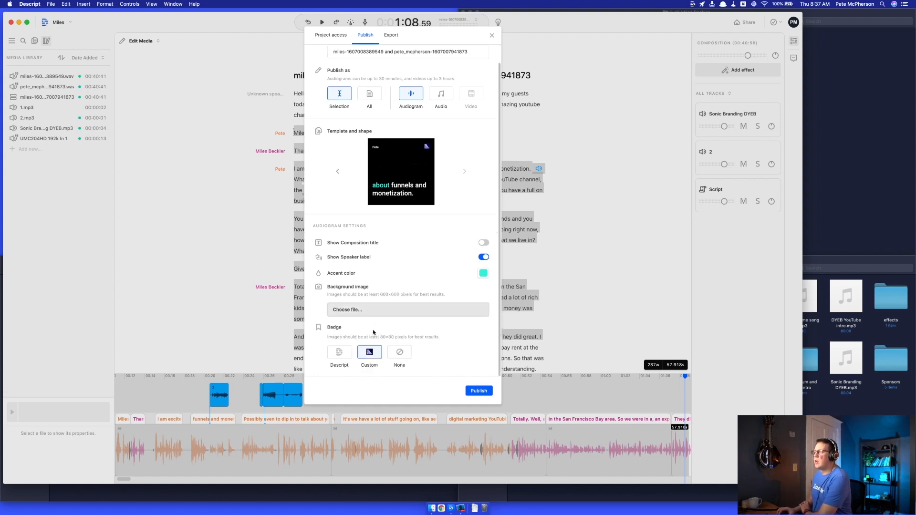
{"action": "left_click", "coordinate": [337, 354]}
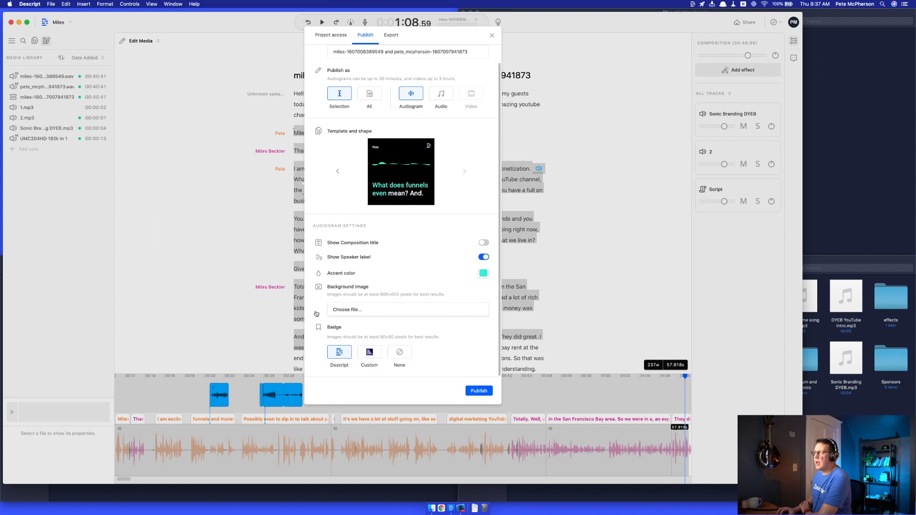
{"action": "left_click", "coordinate": [371, 353]}
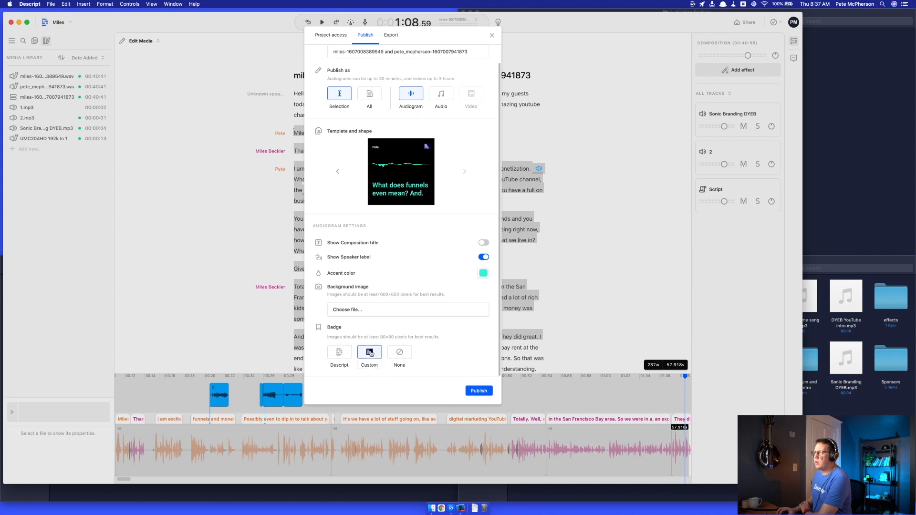
{"action": "left_click", "coordinate": [400, 354]}
{"action": "left_click", "coordinate": [369, 354]}
Step: Change the audiogram's accent color to a slightly greener turquoise by hex value, and preview the composition title before hiding it again
{"action": "left_click", "coordinate": [484, 275]}
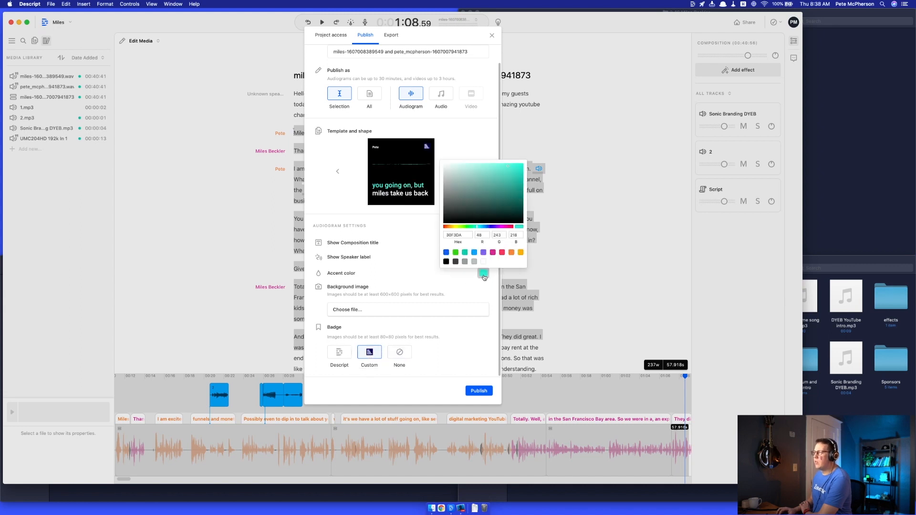
{"action": "left_click", "coordinate": [457, 235]}
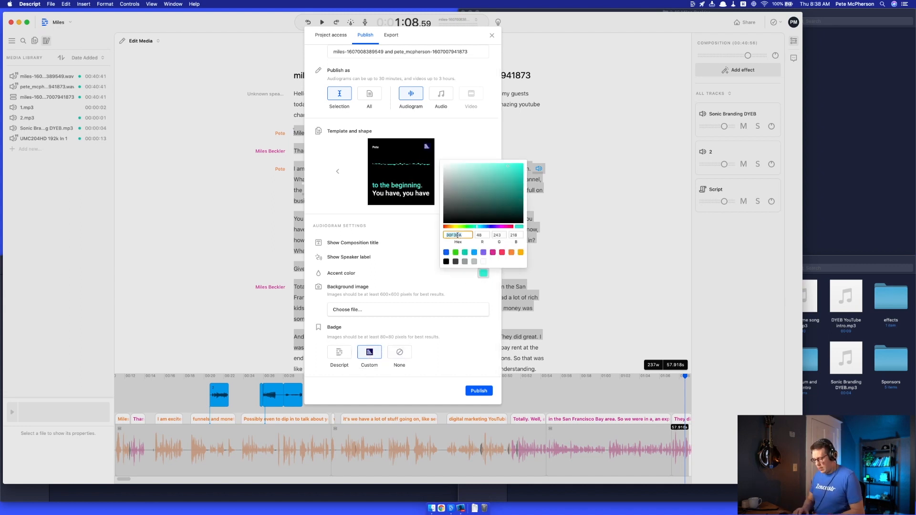
{"action": "type", "text": "gre"}
{"action": "type", "text": "EC2"}
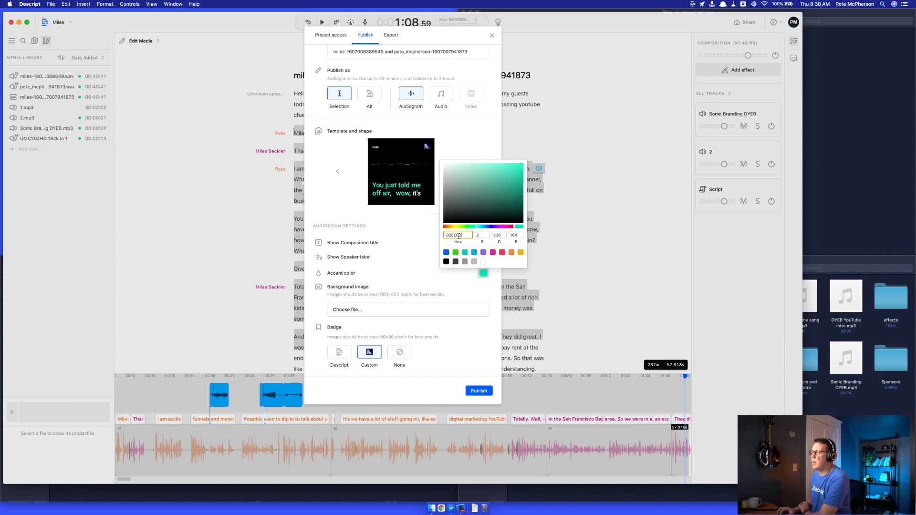
{"action": "left_click", "coordinate": [424, 248]}
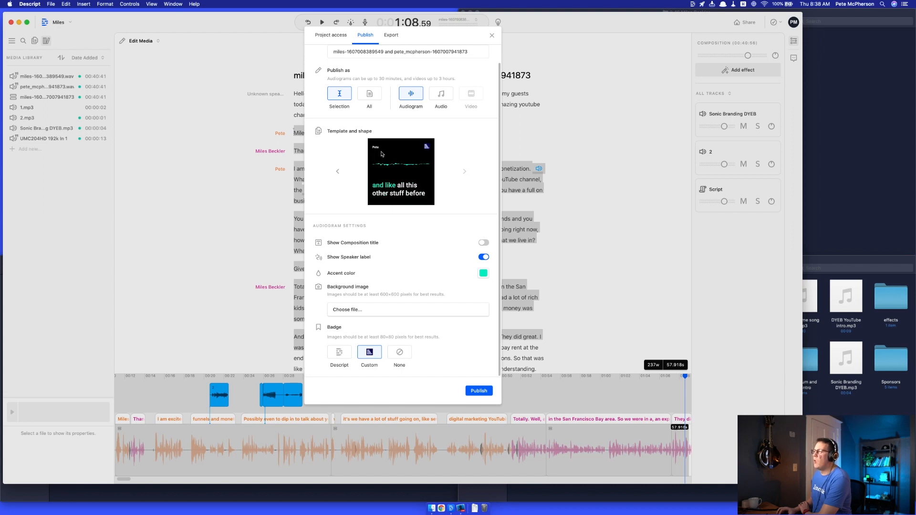
{"action": "left_click", "coordinate": [484, 244]}
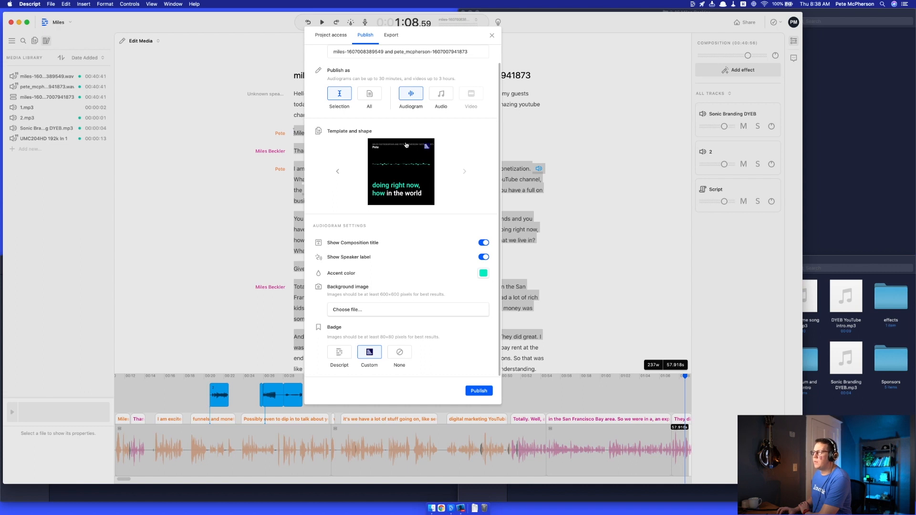
{"action": "left_click", "coordinate": [483, 243]}
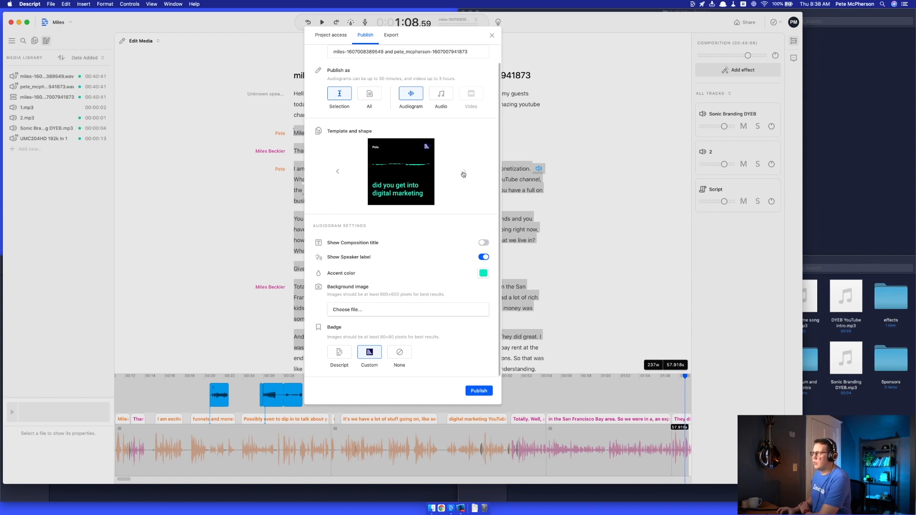
Step: Browse the audiogram templates, go back to the solid turquoise one with a centered word in a circle, and close without publishing
{"action": "left_click", "coordinate": [337, 172]}
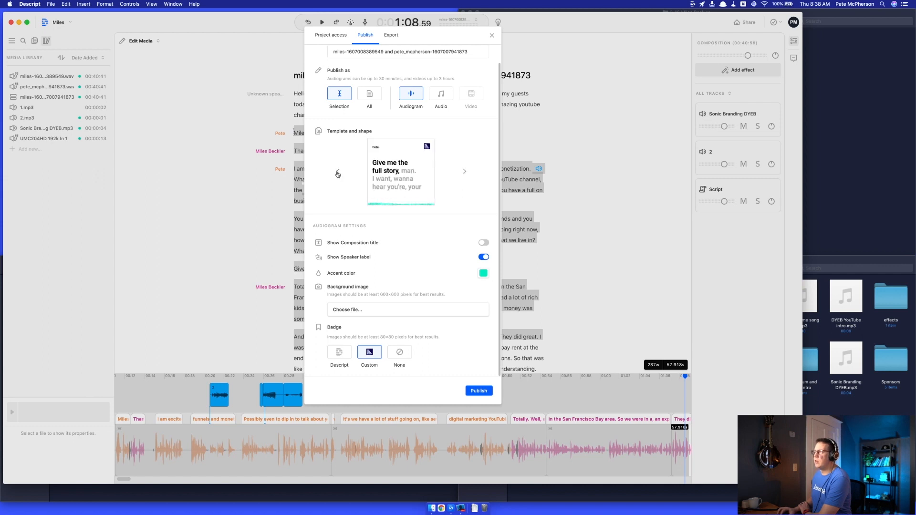
{"action": "left_click", "coordinate": [338, 173]}
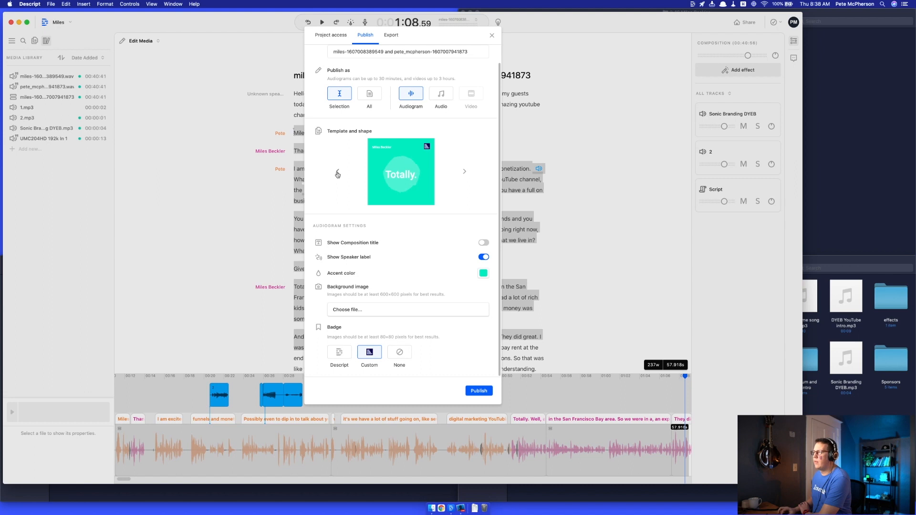
{"action": "left_click", "coordinate": [337, 173]}
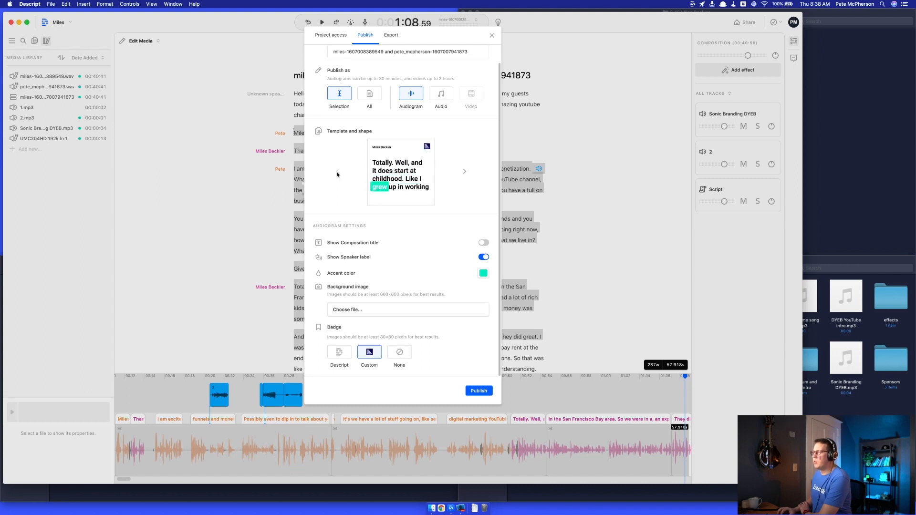
{"action": "left_click", "coordinate": [464, 172]}
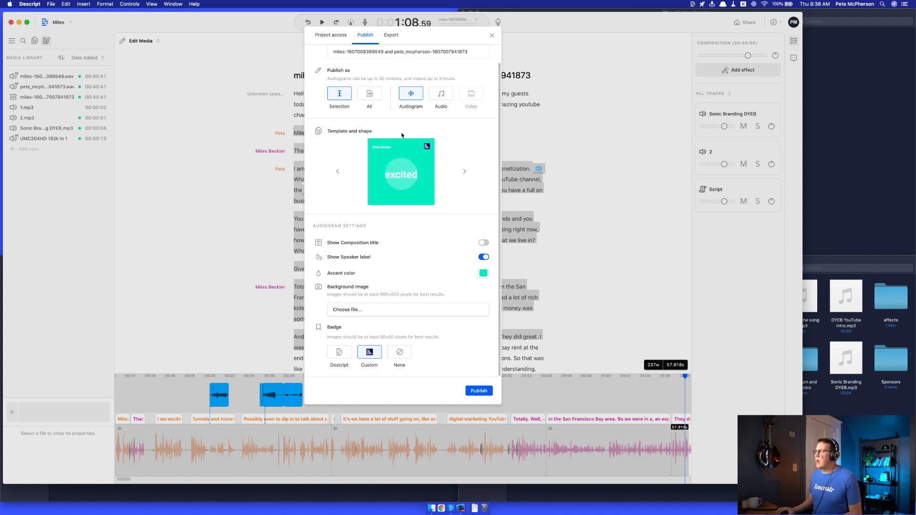
{"action": "scroll", "coordinate": [440, 83], "scroll_direction": "up", "scroll_amount": 2}
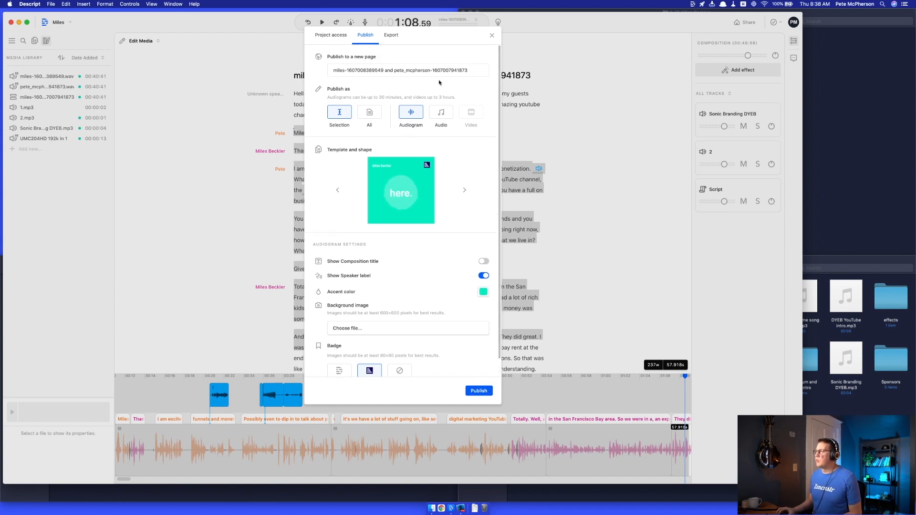
{"action": "left_click", "coordinate": [492, 36]}
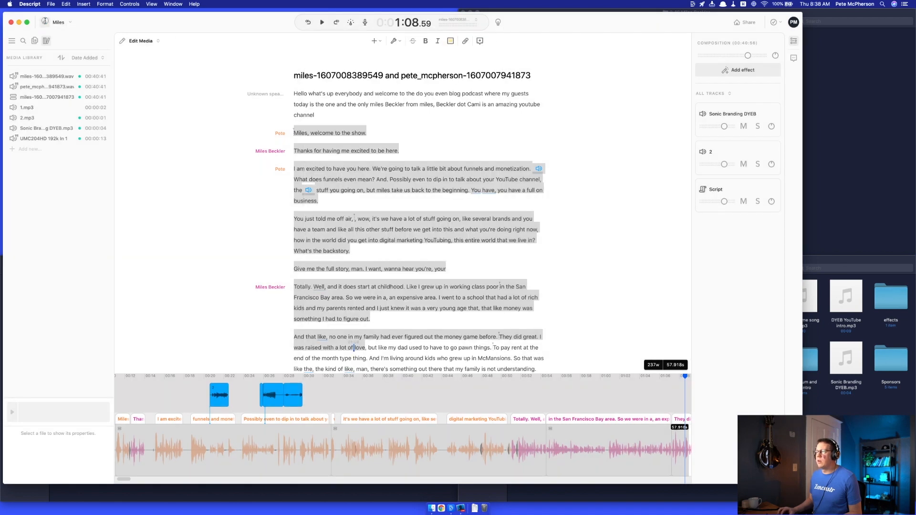
Step: View the drive's published audiogram pages, check the October 14, 2020 page's embed option in the browser, and close that page
{"action": "left_click", "coordinate": [45, 22]}
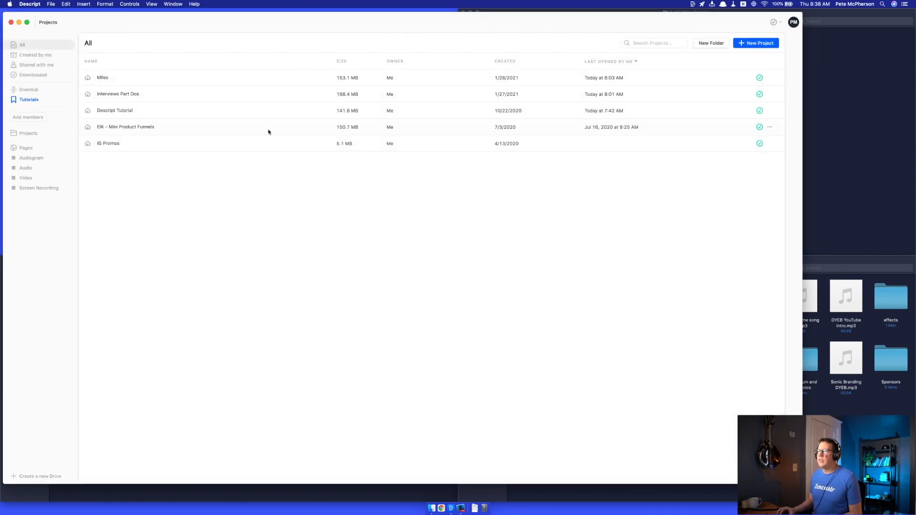
{"action": "left_click", "coordinate": [30, 158]}
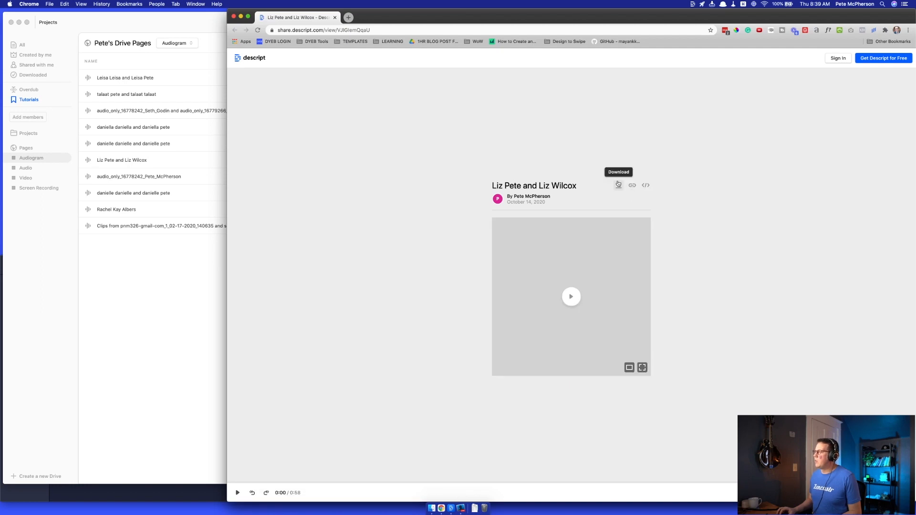
{"action": "left_click", "coordinate": [646, 187]}
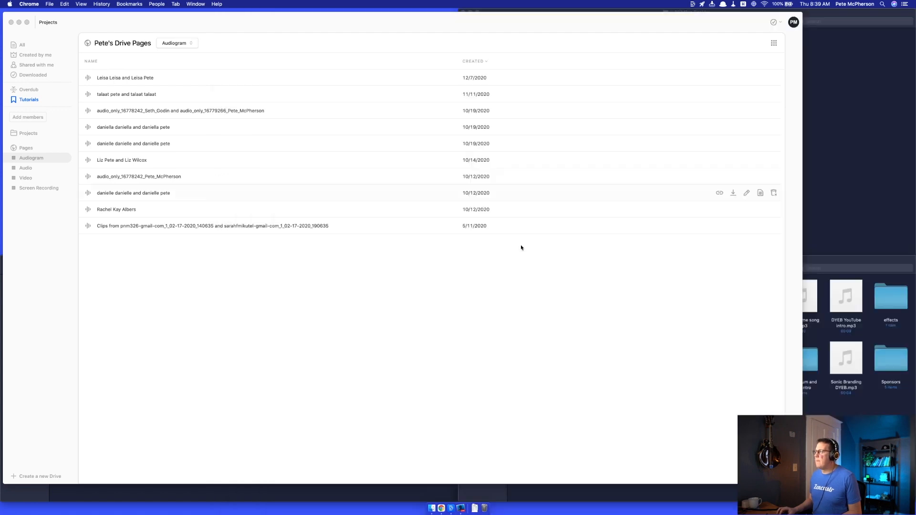
{"action": "key", "text": "super+w"}
{"action": "left_click", "coordinate": [524, 302]}
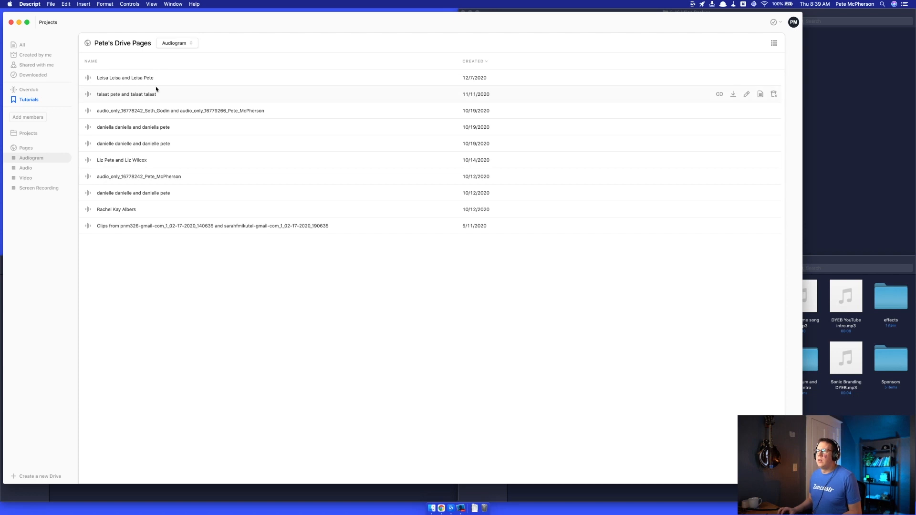
Step: Reopen the interview project from the project list and display its empty Untitled Composition
{"action": "left_click", "coordinate": [27, 135]}
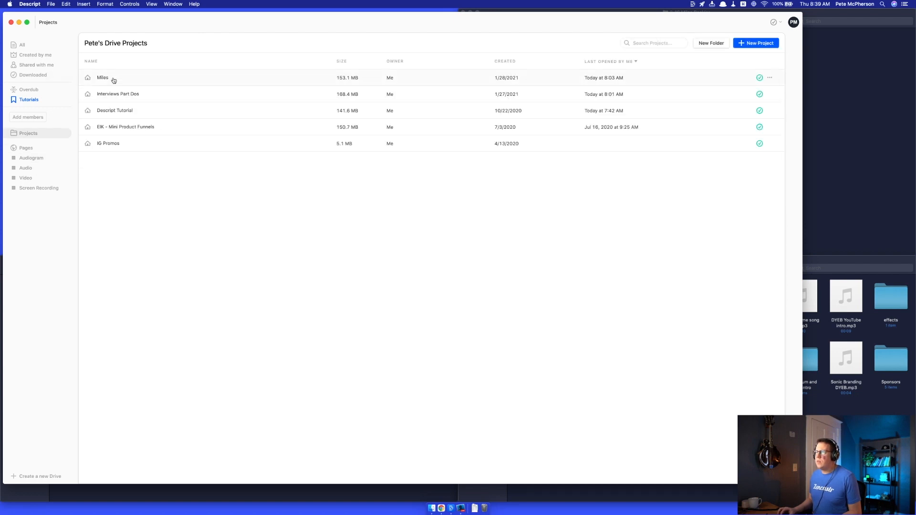
{"action": "left_click", "coordinate": [138, 82]}
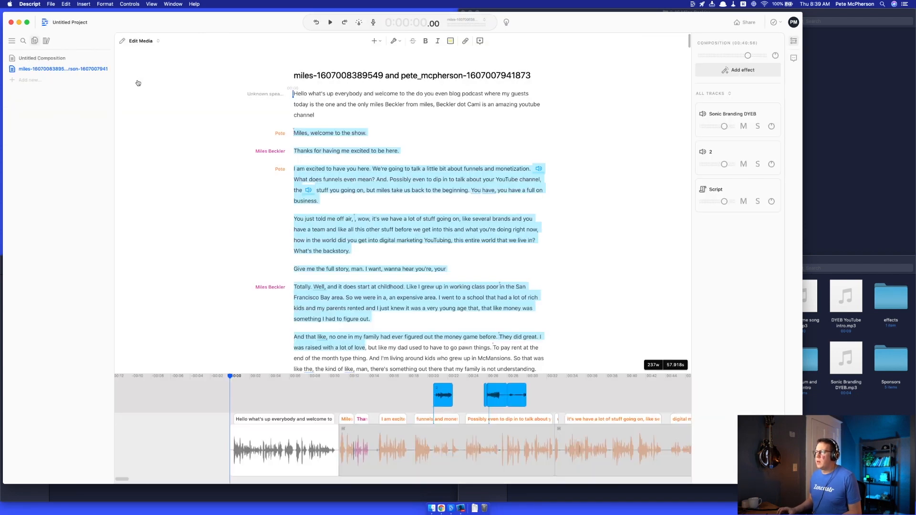
{"action": "left_click", "coordinate": [37, 60]}
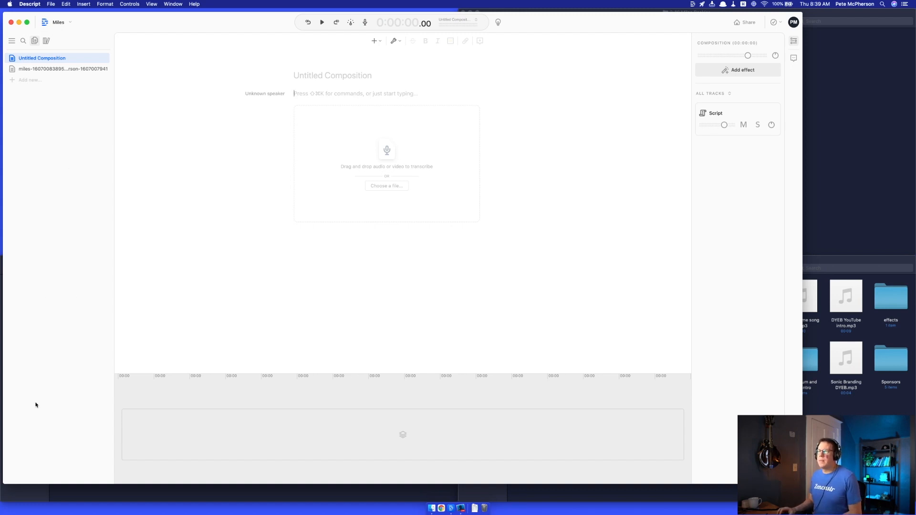
Step: Look over the project's media library files and return to the interview composition
{"action": "left_click", "coordinate": [45, 41]}
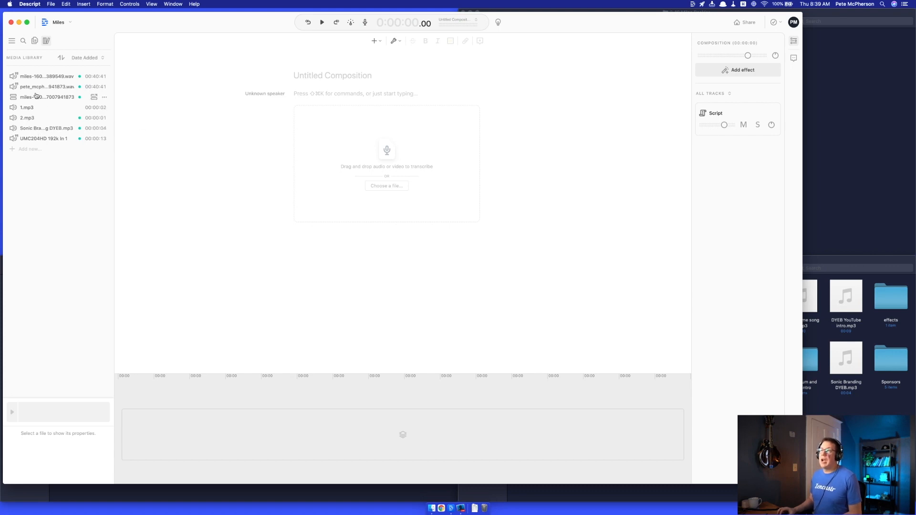
{"action": "left_click", "coordinate": [34, 41]}
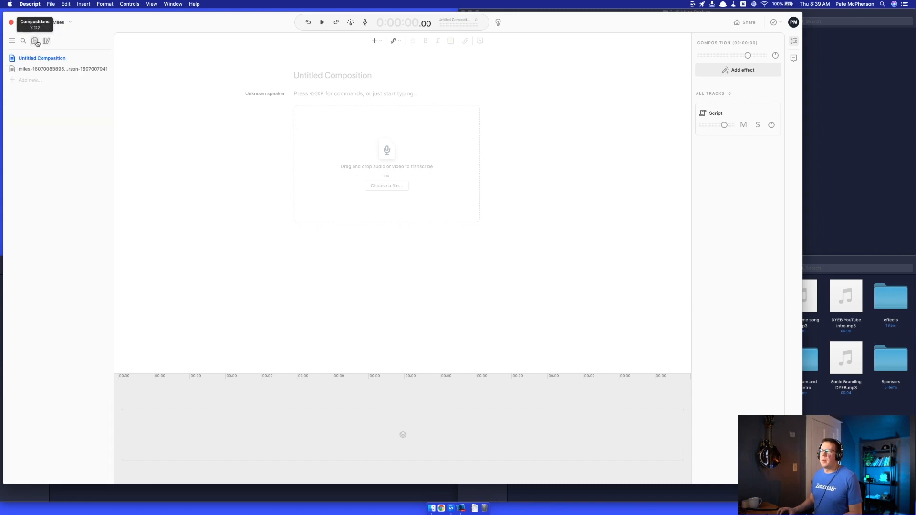
{"action": "left_click", "coordinate": [30, 69]}
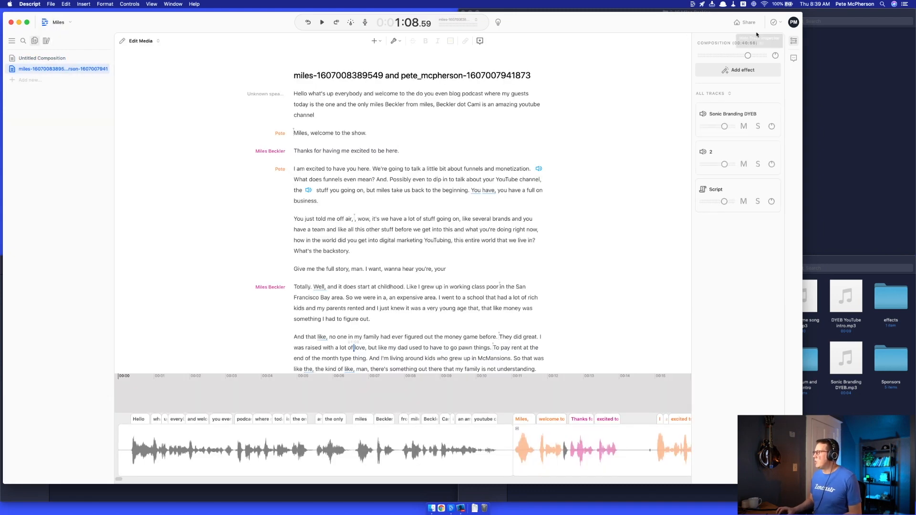
Step: Review the interview composition's project access link, publishing settings and export formats
{"action": "left_click", "coordinate": [741, 23]}
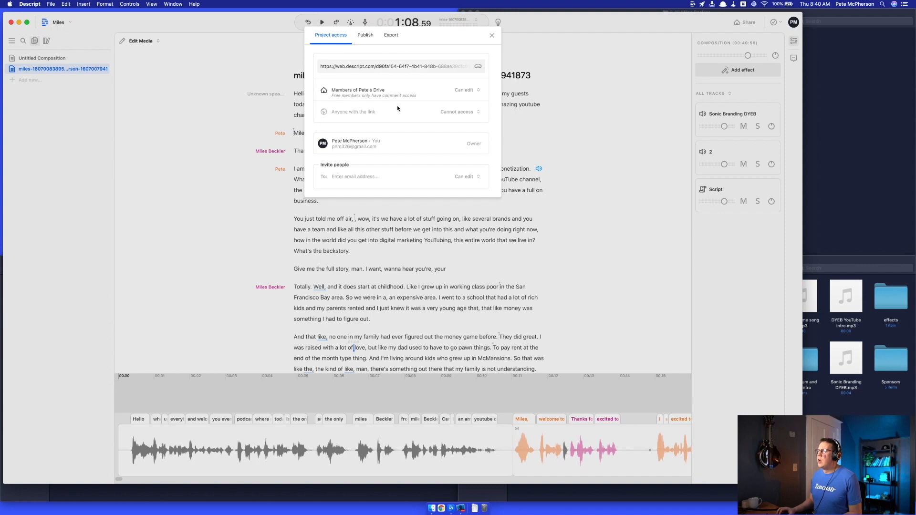
{"action": "left_click", "coordinate": [477, 66]}
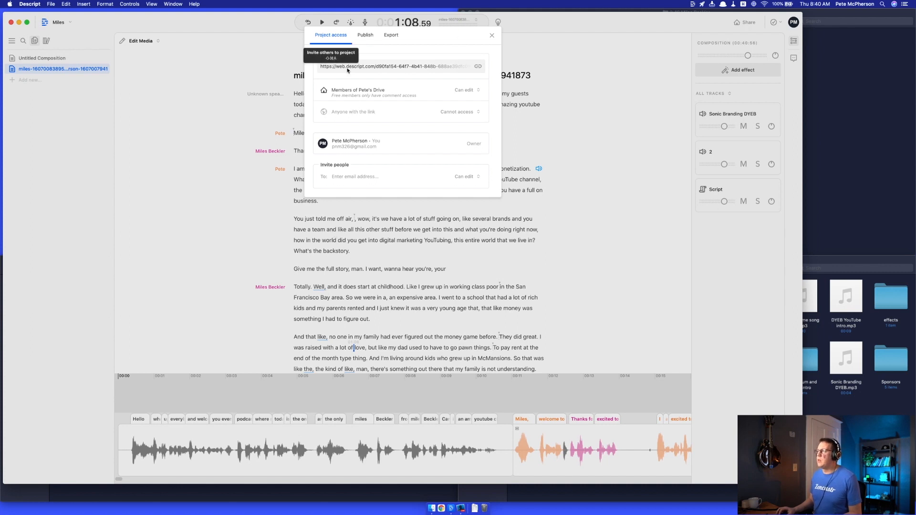
{"action": "left_click", "coordinate": [372, 37]}
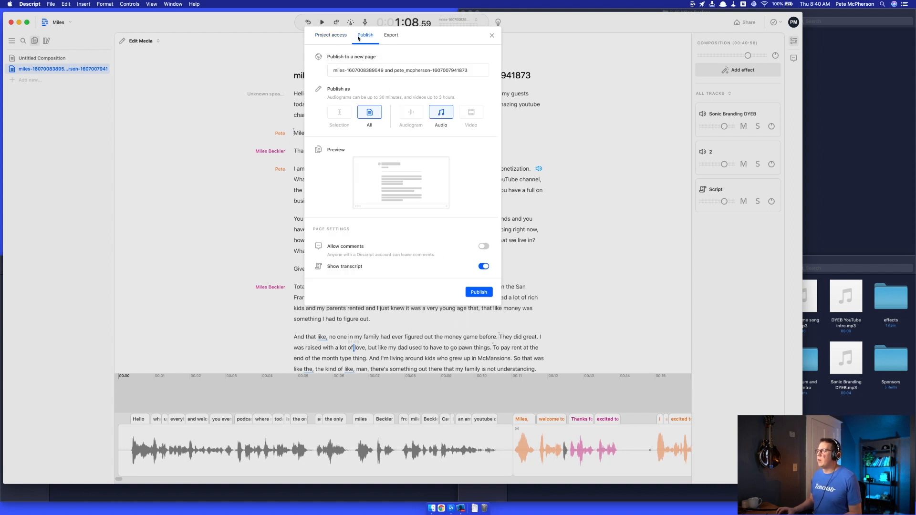
{"action": "left_click", "coordinate": [390, 34]}
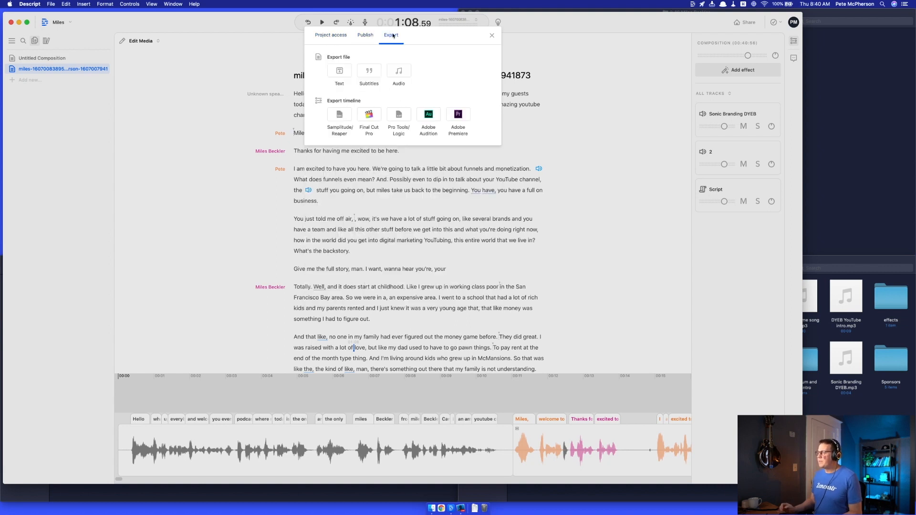
Step: Review the subtitle export's file formats and formatting options, and return to the export overview
{"action": "left_click", "coordinate": [366, 75]}
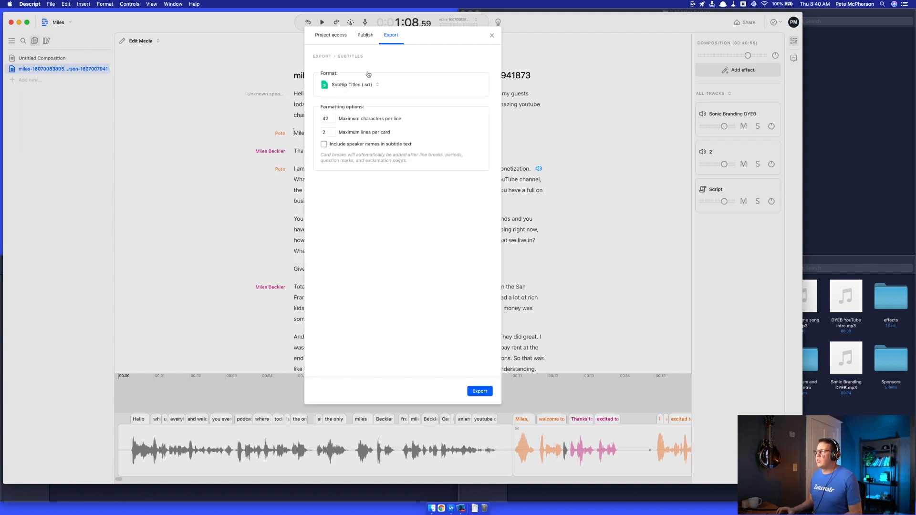
{"action": "left_click", "coordinate": [362, 85]}
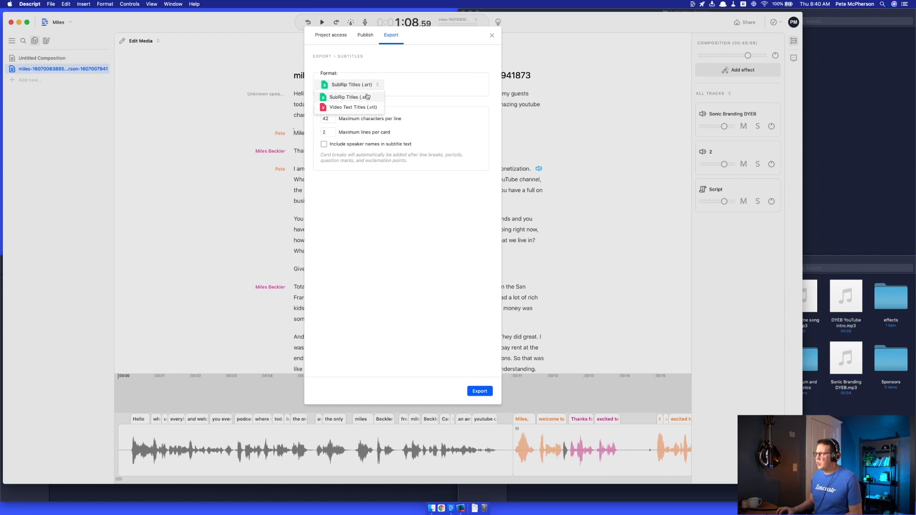
{"action": "left_click", "coordinate": [408, 89]}
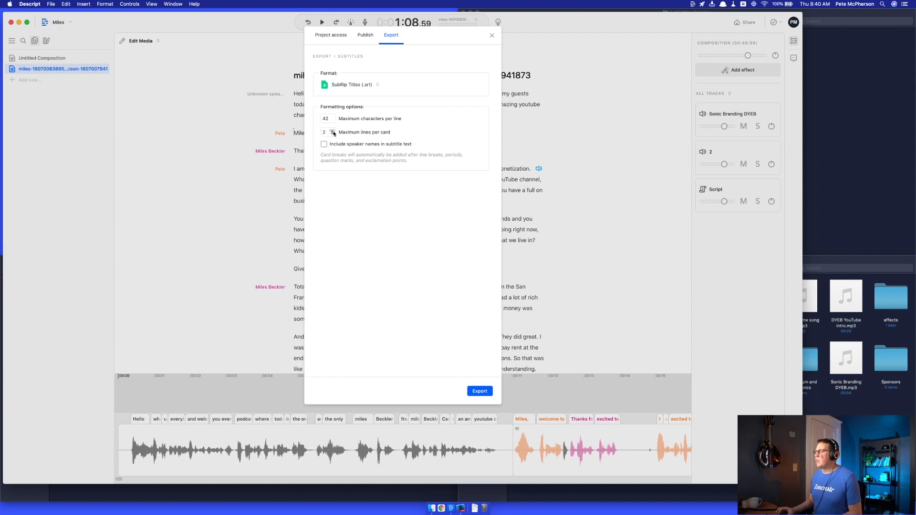
{"action": "left_click", "coordinate": [354, 86]}
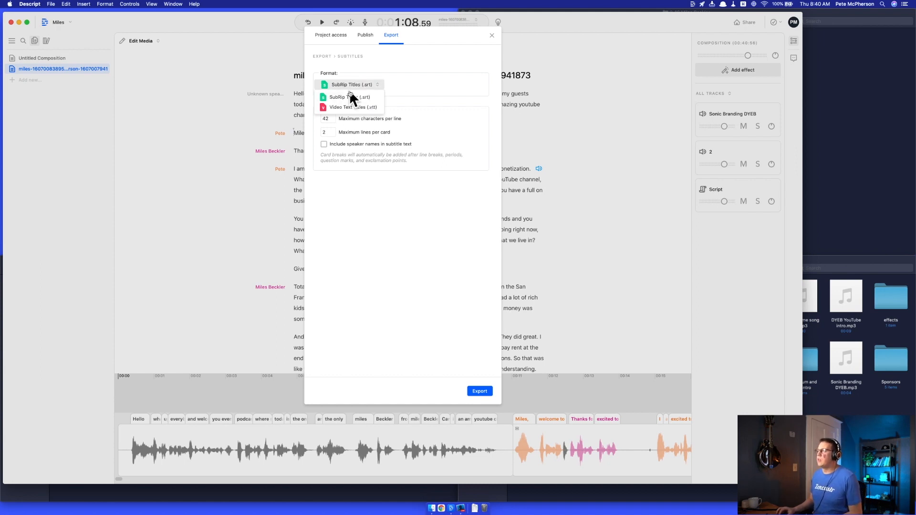
{"action": "left_click", "coordinate": [390, 37]}
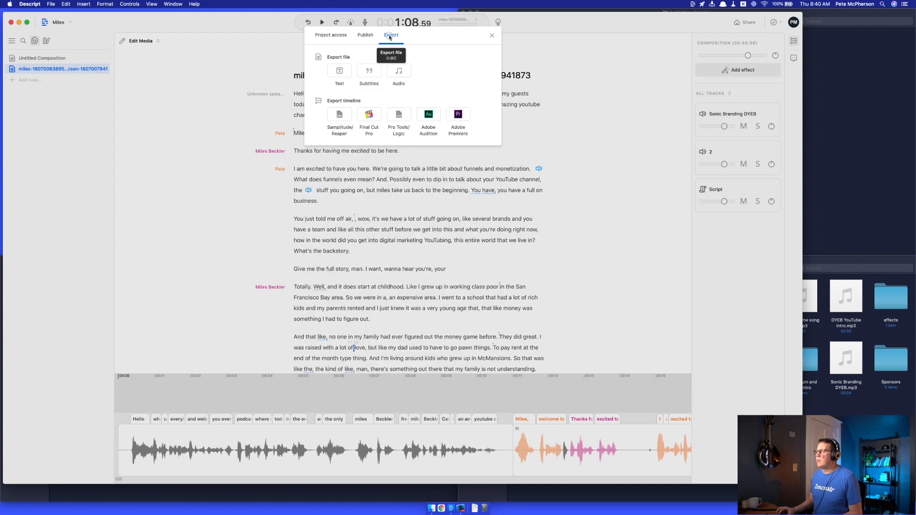
Step: Review the text export's file formats and timestamp options, and return to the export overview
{"action": "left_click", "coordinate": [343, 72]}
{"action": "left_click", "coordinate": [363, 90]}
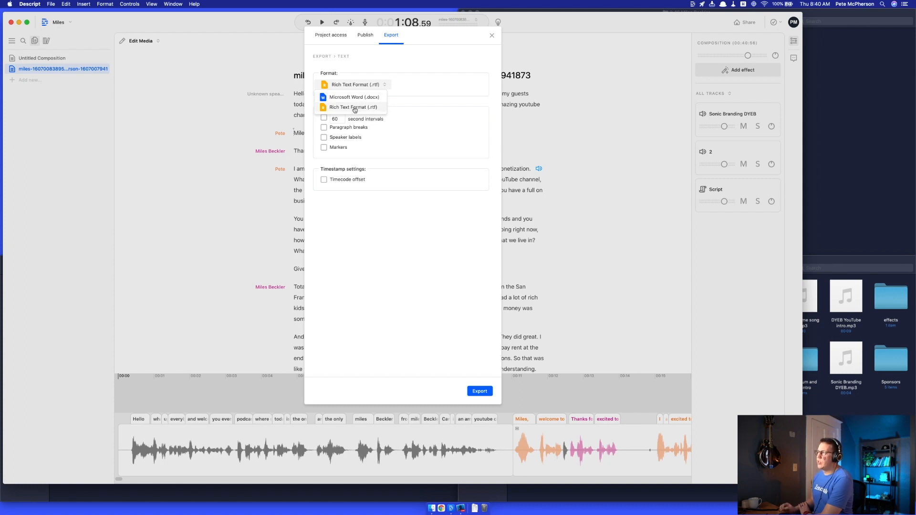
{"action": "left_click", "coordinate": [428, 105]}
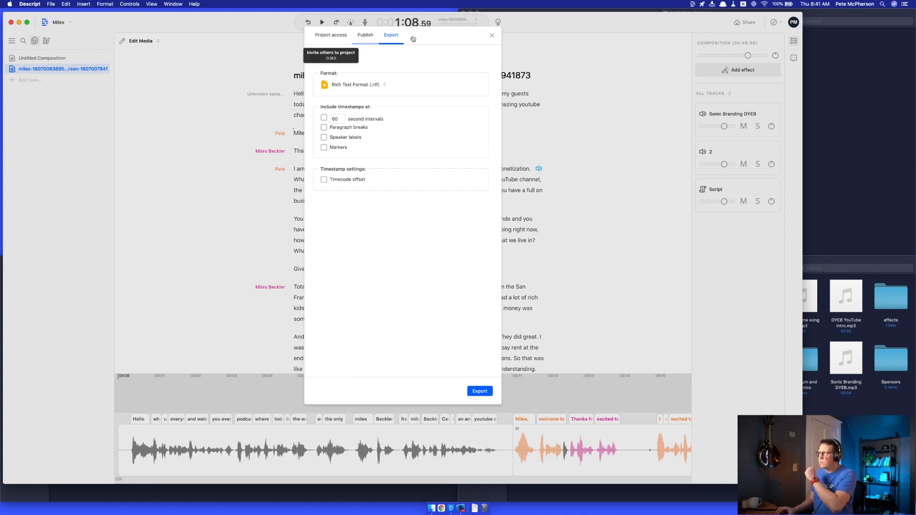
{"action": "left_click", "coordinate": [388, 37]}
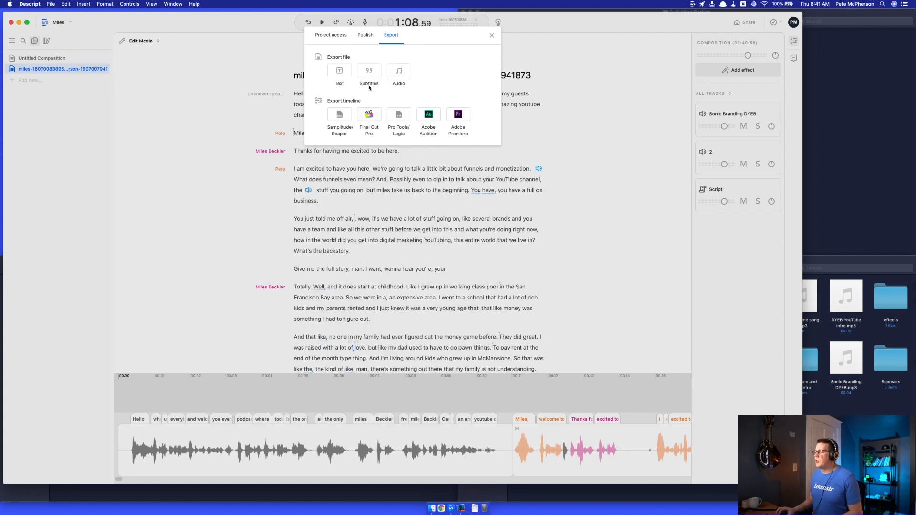
Step: Review which content the audio export can cover and which audio file formats it offers
{"action": "left_click", "coordinate": [399, 71]}
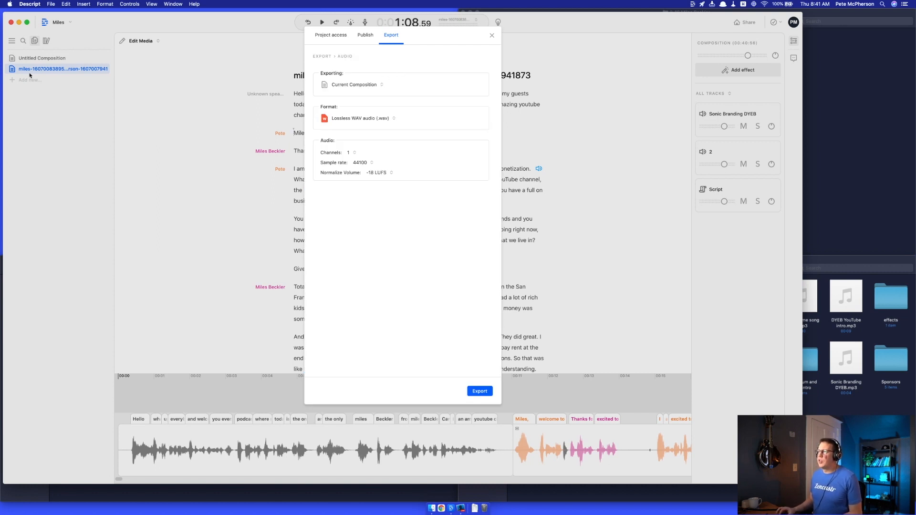
{"action": "left_click", "coordinate": [359, 85]}
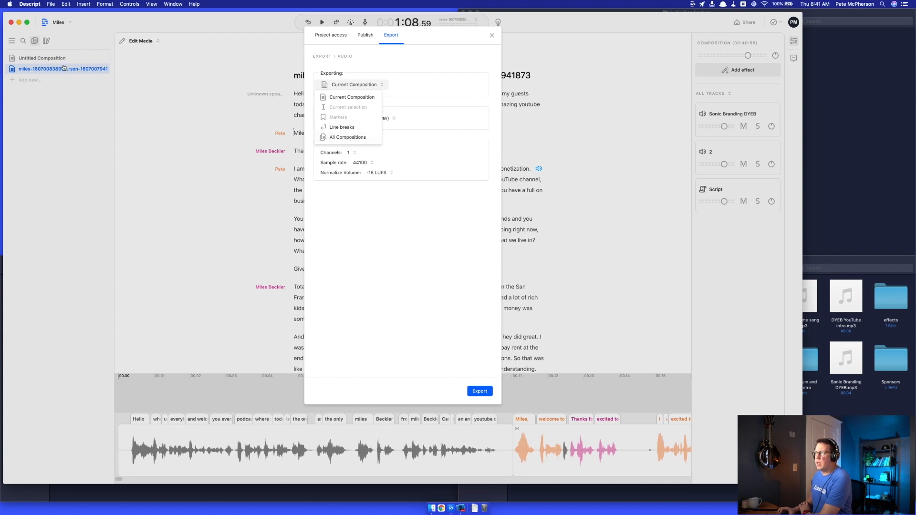
{"action": "left_click", "coordinate": [414, 89]}
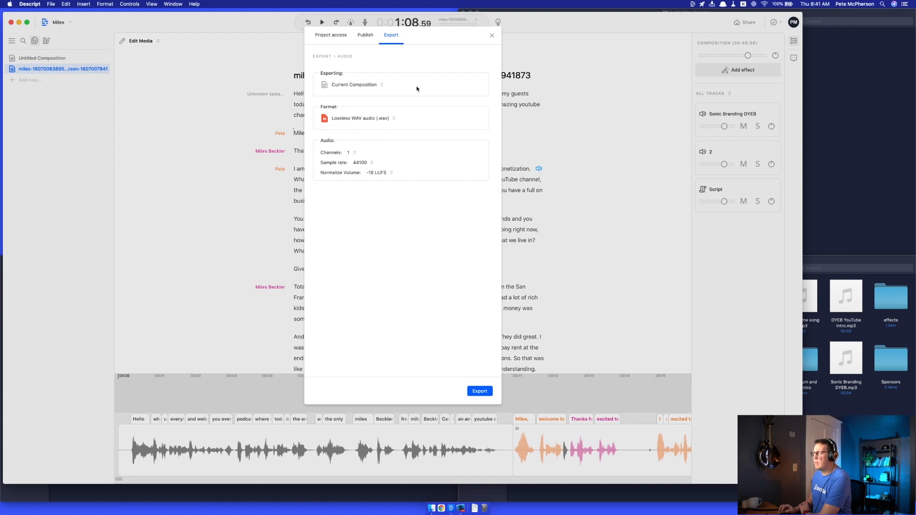
{"action": "left_click", "coordinate": [355, 120]}
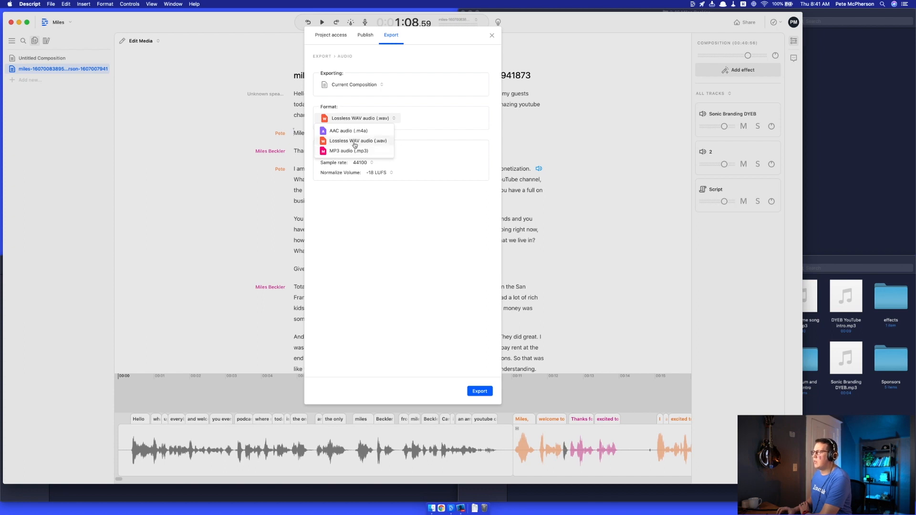
{"action": "left_click", "coordinate": [426, 132]}
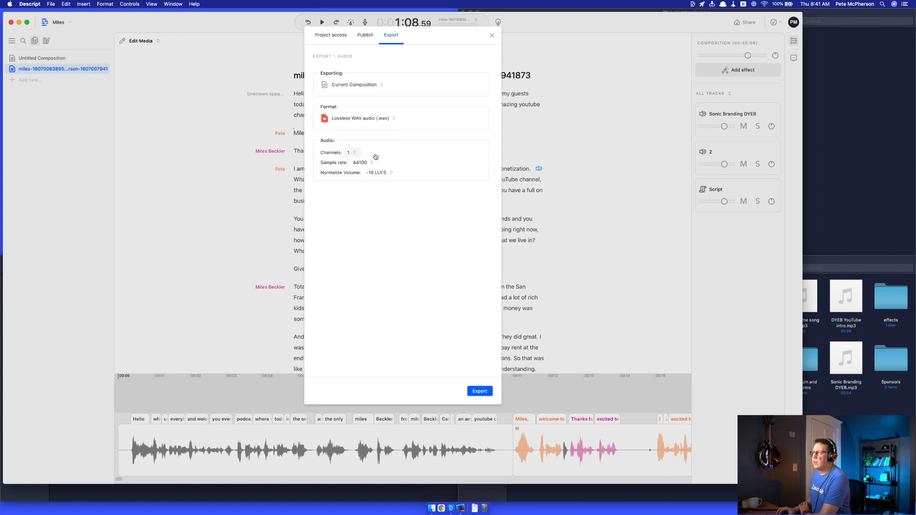
Step: Try the audio export's volume normalization at Off, set it to -16 LUFS, and close the export window
{"action": "left_click", "coordinate": [372, 174]}
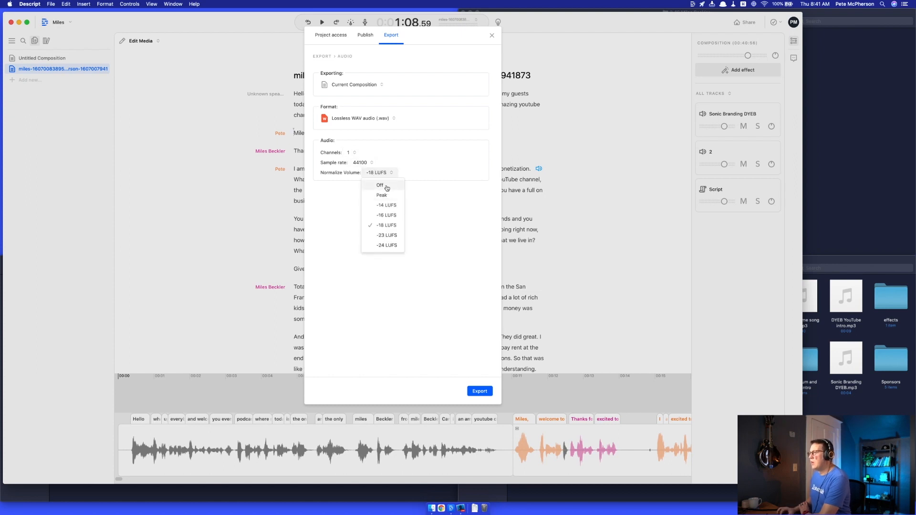
{"action": "left_click", "coordinate": [387, 188]}
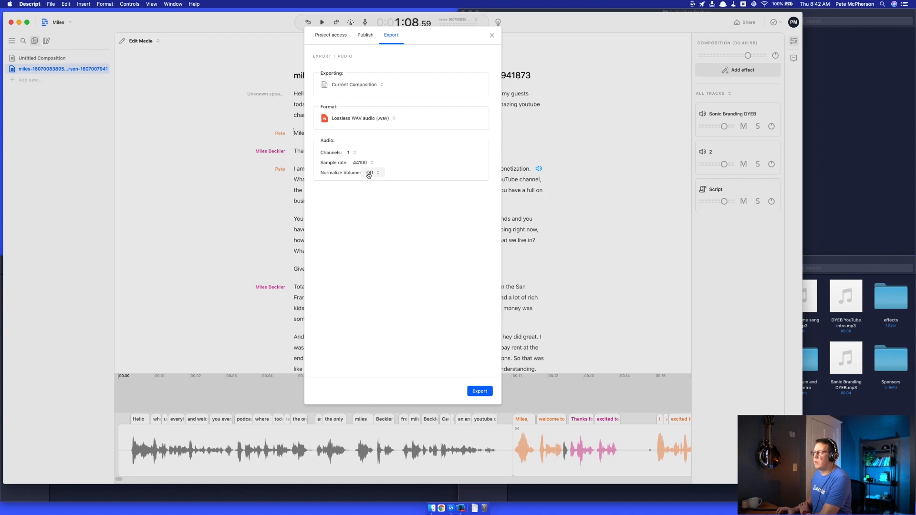
{"action": "left_click", "coordinate": [372, 173]}
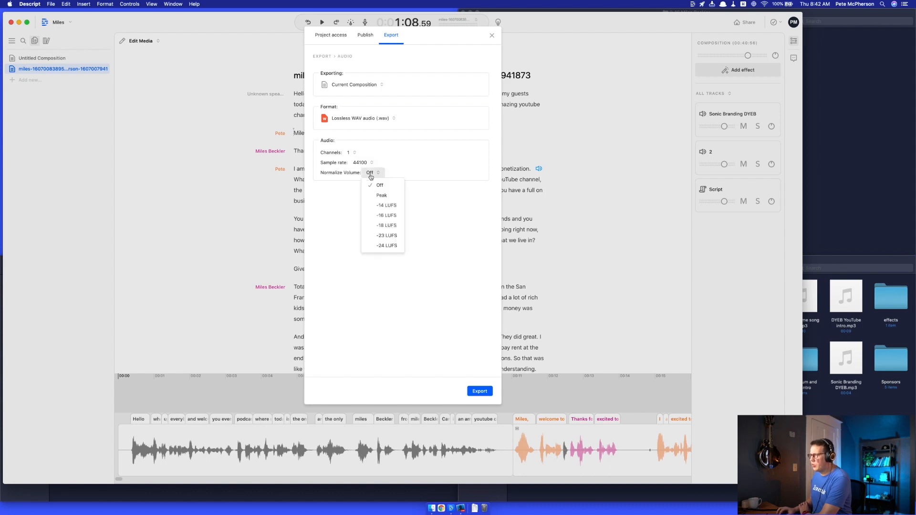
{"action": "left_click", "coordinate": [386, 215]}
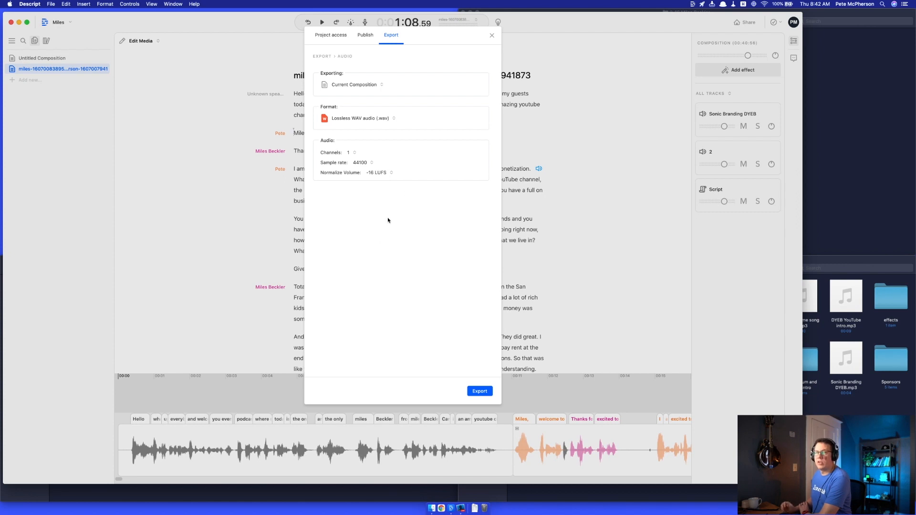
{"action": "left_click", "coordinate": [378, 174]}
{"action": "left_click", "coordinate": [436, 203]}
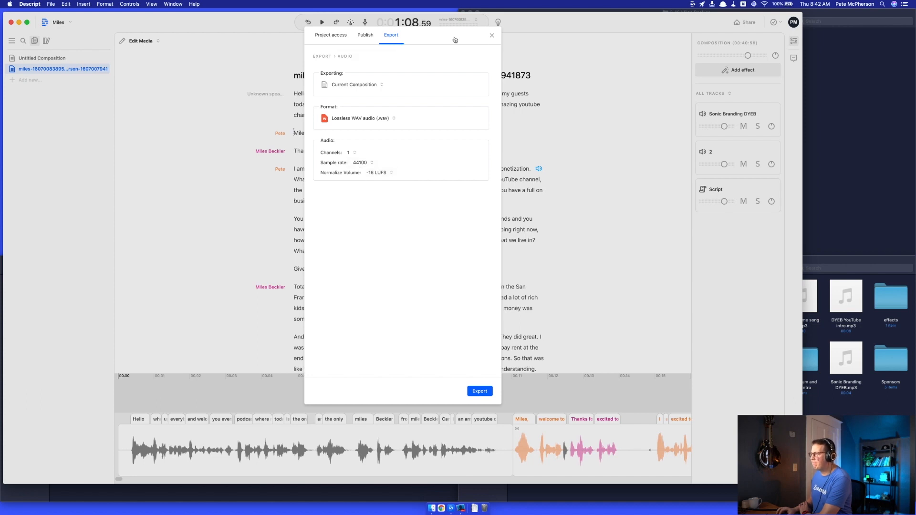
{"action": "left_click", "coordinate": [491, 36]}
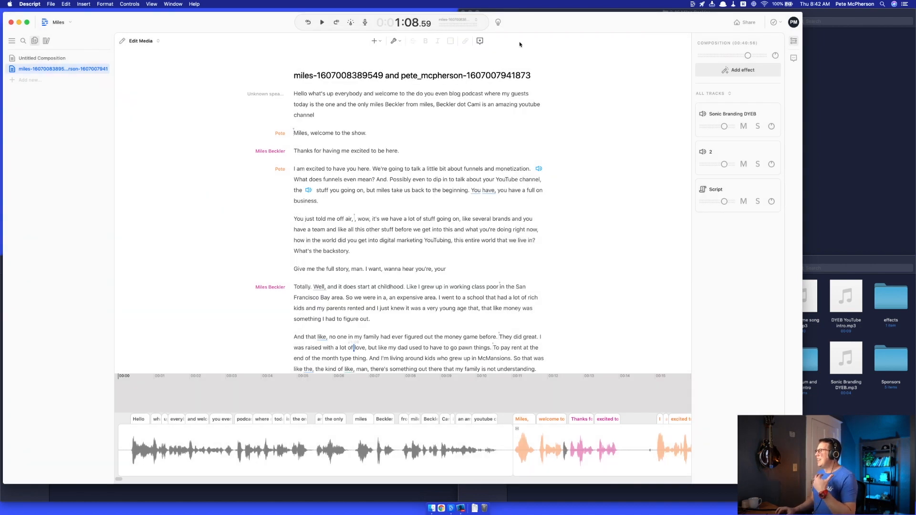
Step: Reopen the export options and review the Pro Tools/Logic timeline export's settings and alternative formats
{"action": "left_click", "coordinate": [744, 23]}
{"action": "left_click", "coordinate": [392, 36]}
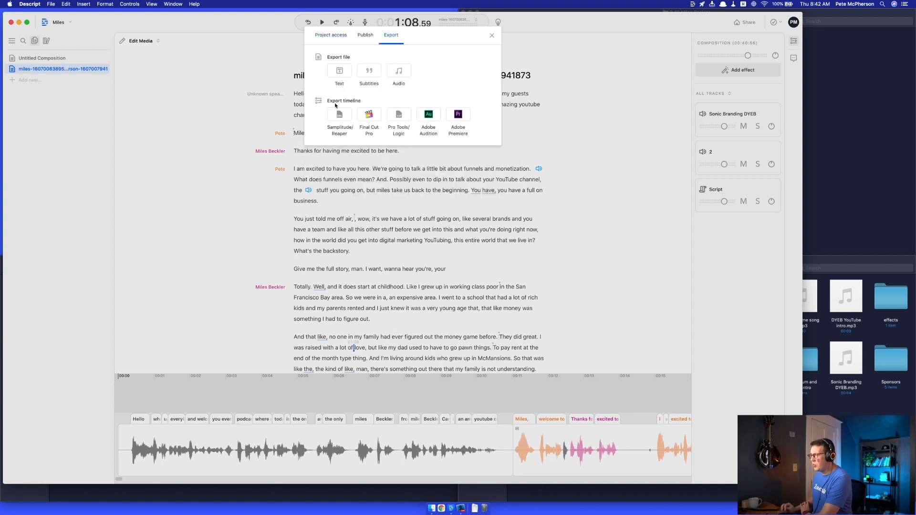
{"action": "left_click", "coordinate": [402, 117]}
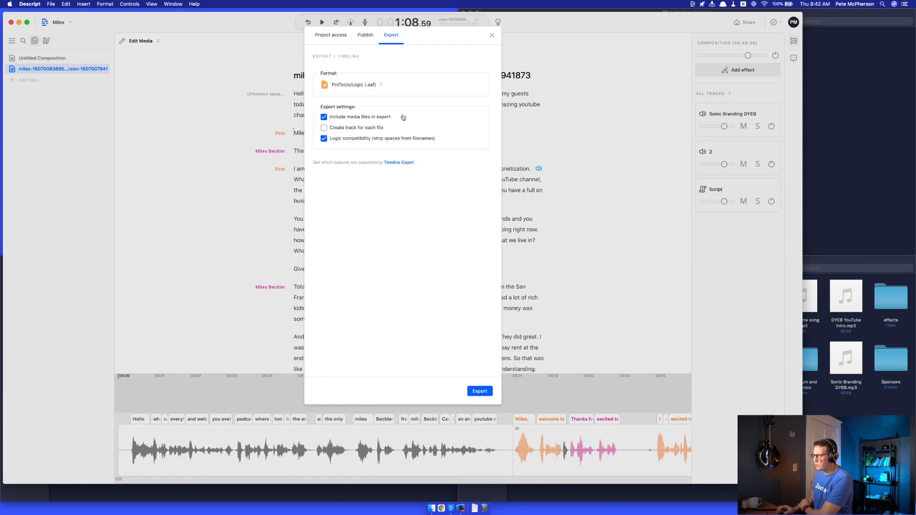
{"action": "left_click", "coordinate": [356, 85]}
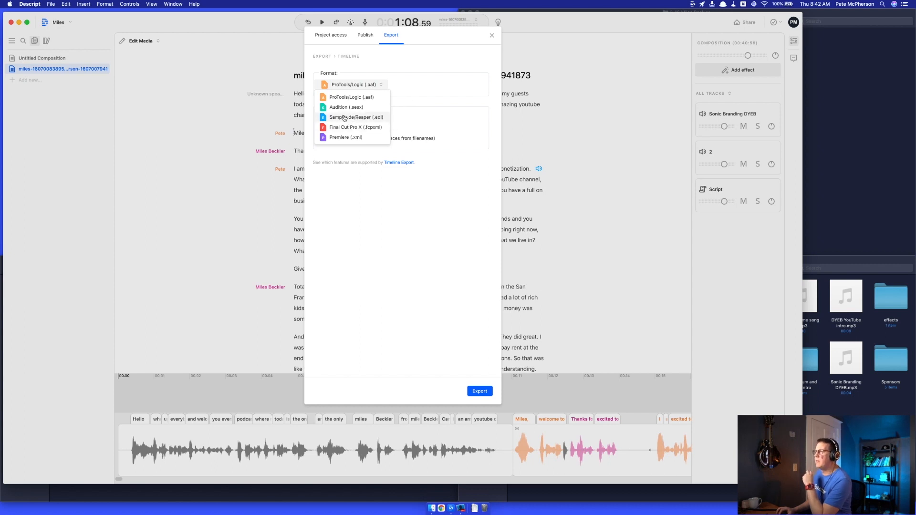
{"action": "left_click", "coordinate": [433, 102]}
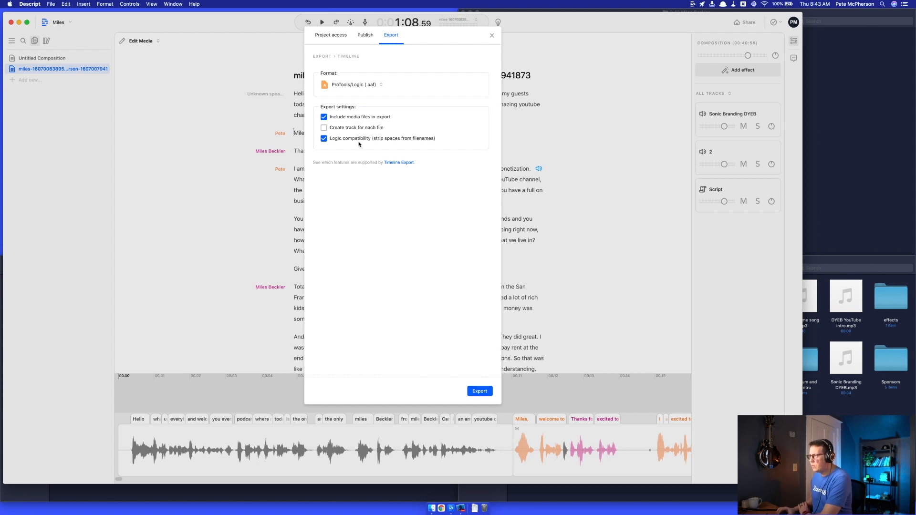
Step: Compare the timeline export settings for Audition and Final Cut Pro X, return the format to ProTools/Logic (.aaf), and close the export window
{"action": "left_click", "coordinate": [356, 85]}
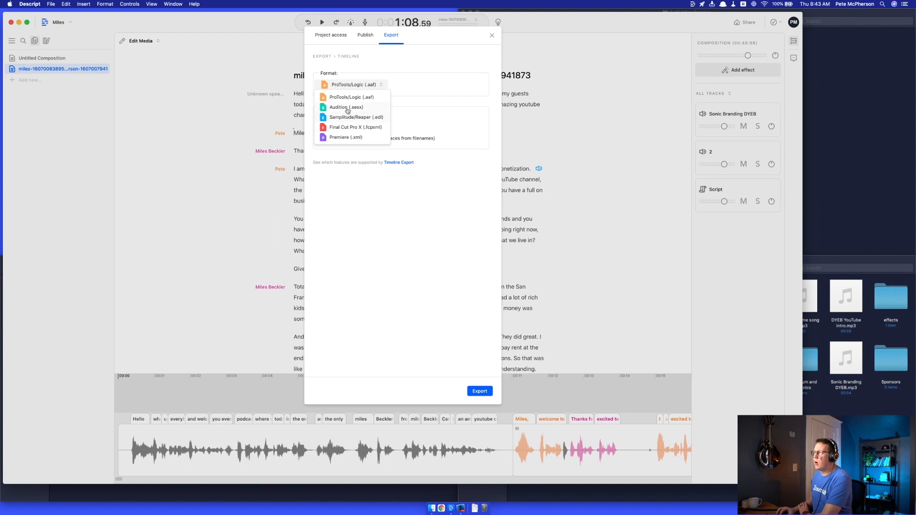
{"action": "left_click", "coordinate": [345, 108]}
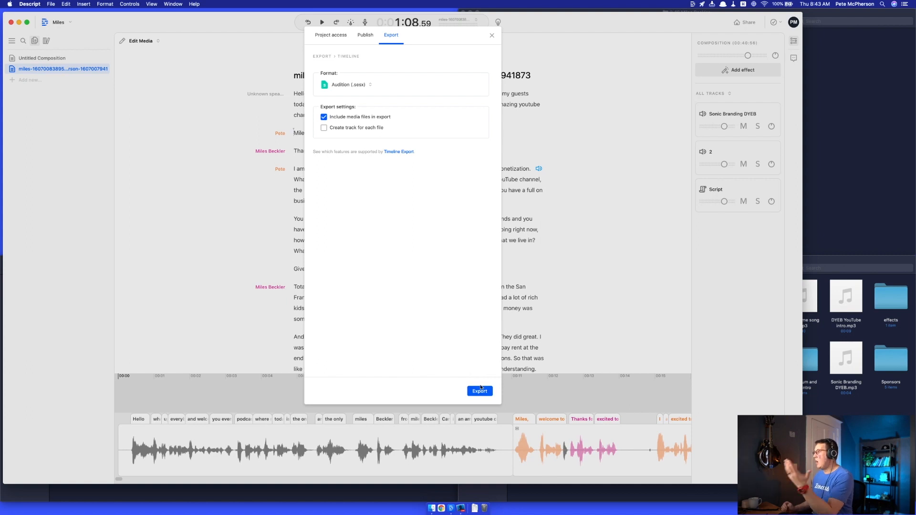
{"action": "left_click", "coordinate": [361, 88]}
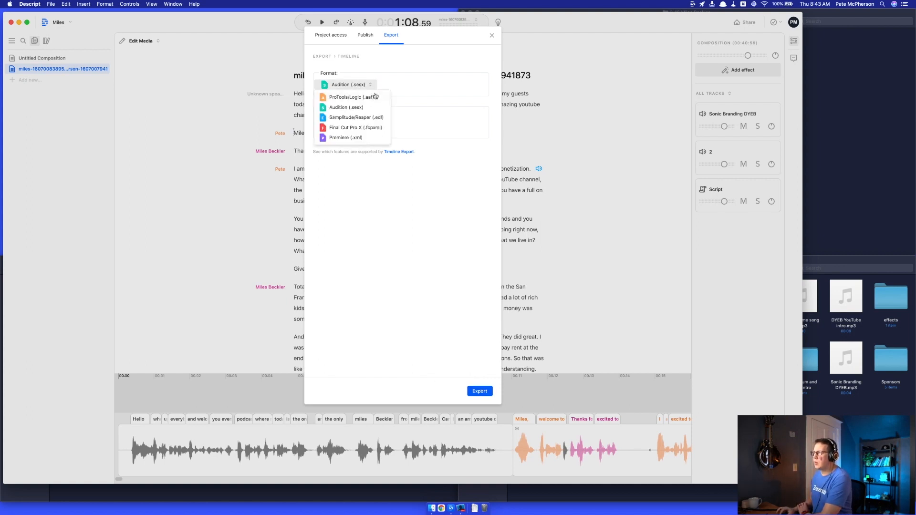
{"action": "left_click", "coordinate": [352, 128]}
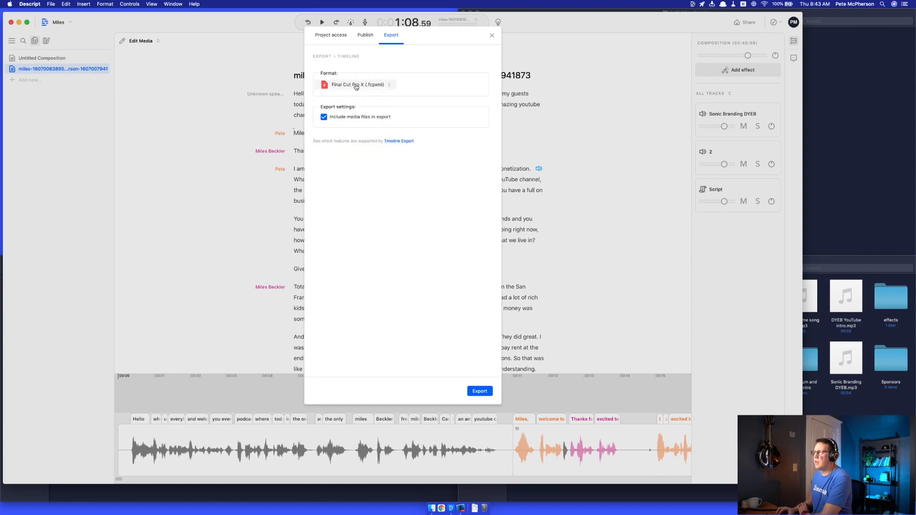
{"action": "left_click", "coordinate": [355, 86]}
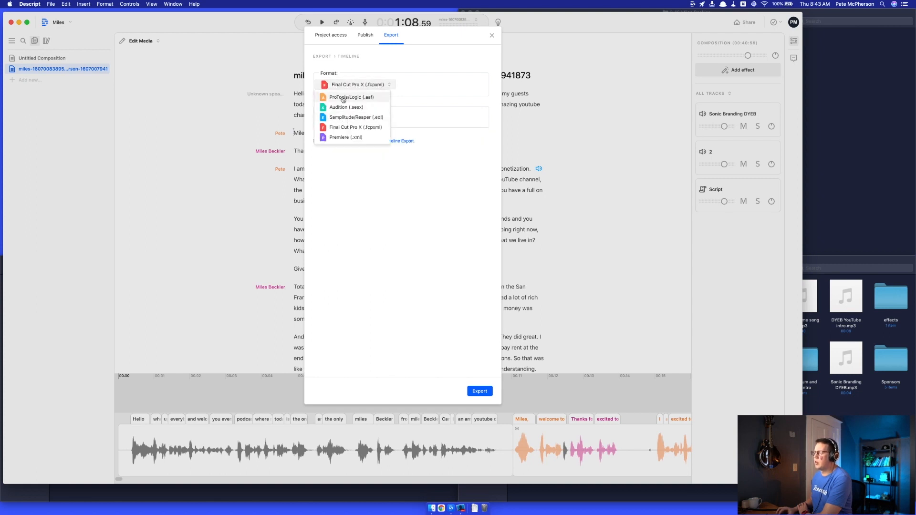
{"action": "left_click", "coordinate": [343, 98]}
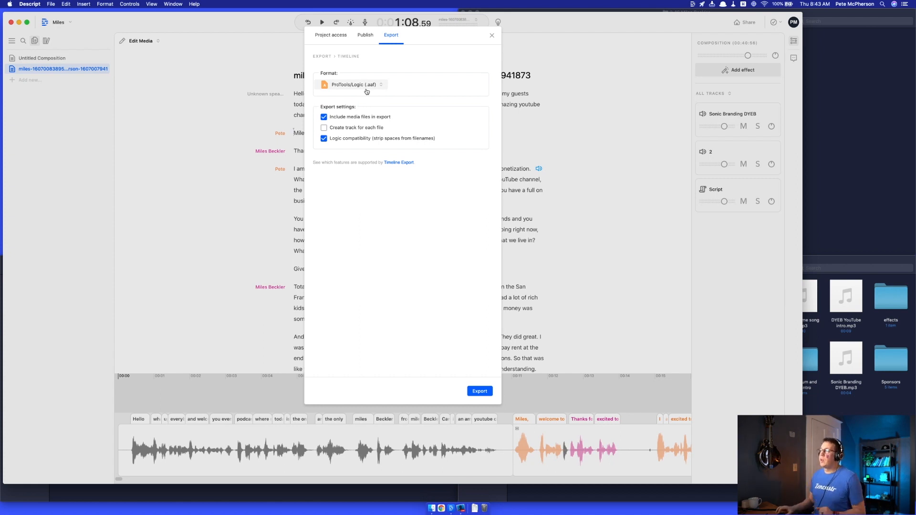
{"action": "left_click", "coordinate": [491, 36]}
Step: Select about 7.56 s of the introduction's waveform, and place the playhead at "Okay. Hey, I'm going to interrupt you" in the transcript
{"action": "scroll", "coordinate": [387, 292], "scroll_direction": "down", "scroll_amount": 10}
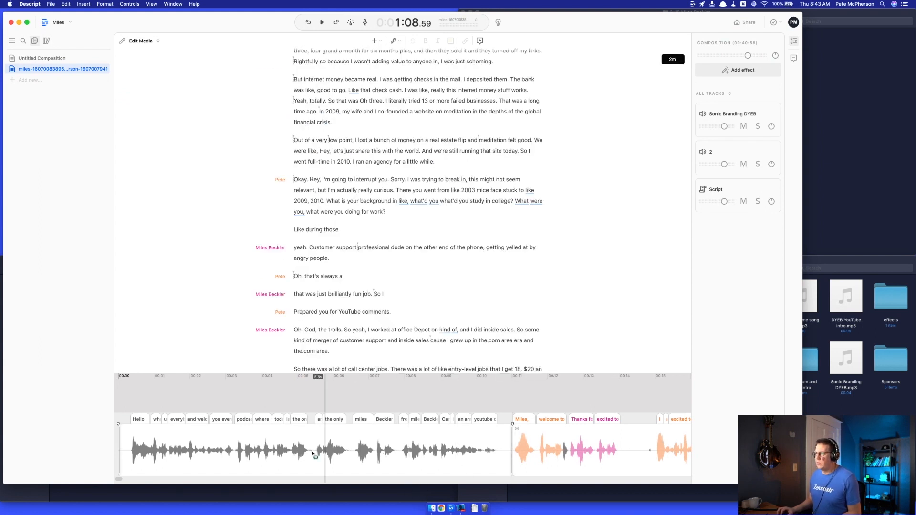
{"action": "left_click_drag", "start_coordinate": [149, 454], "coordinate": [425, 454]}
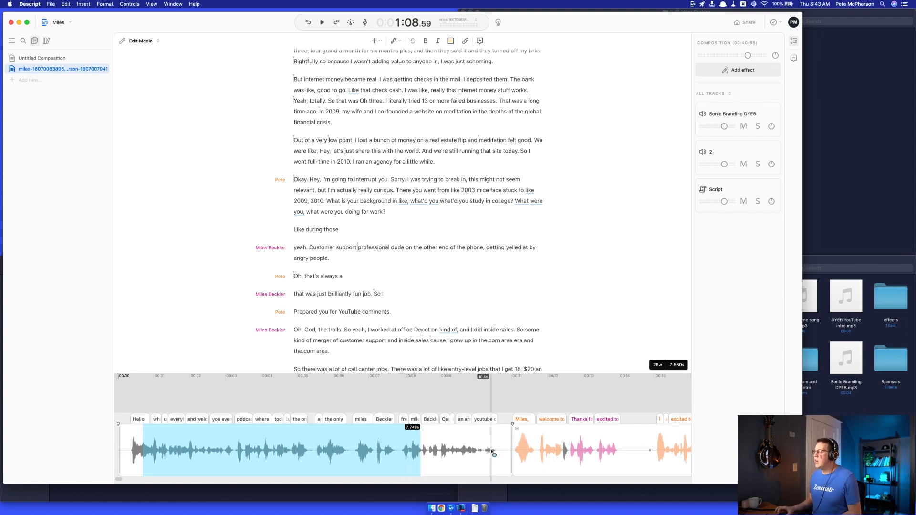
{"action": "left_click", "coordinate": [464, 170]}
{"action": "scroll", "coordinate": [415, 179], "scroll_direction": "up", "scroll_amount": 3}
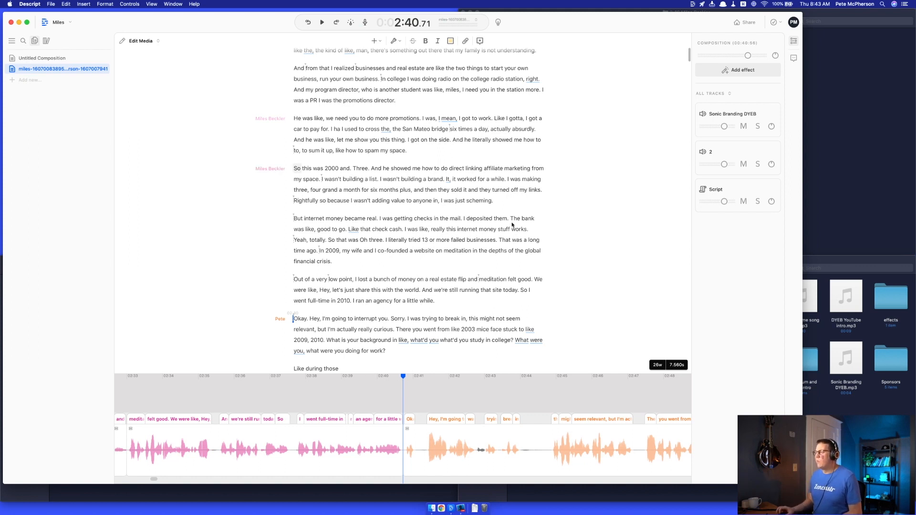
{"action": "scroll", "coordinate": [378, 445], "scroll_direction": "down", "scroll_amount": 2}
{"action": "scroll", "coordinate": [378, 444], "scroll_direction": "down", "scroll_amount": 3}
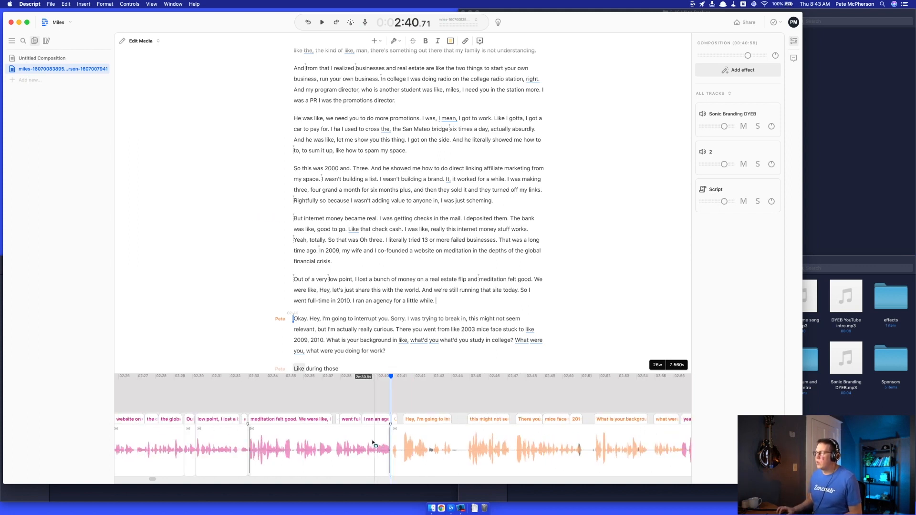
Step: Select the timeline clip starting at "meditation felt good" to inspect its clip and track properties, and clear the selection
{"action": "left_click", "coordinate": [301, 435]}
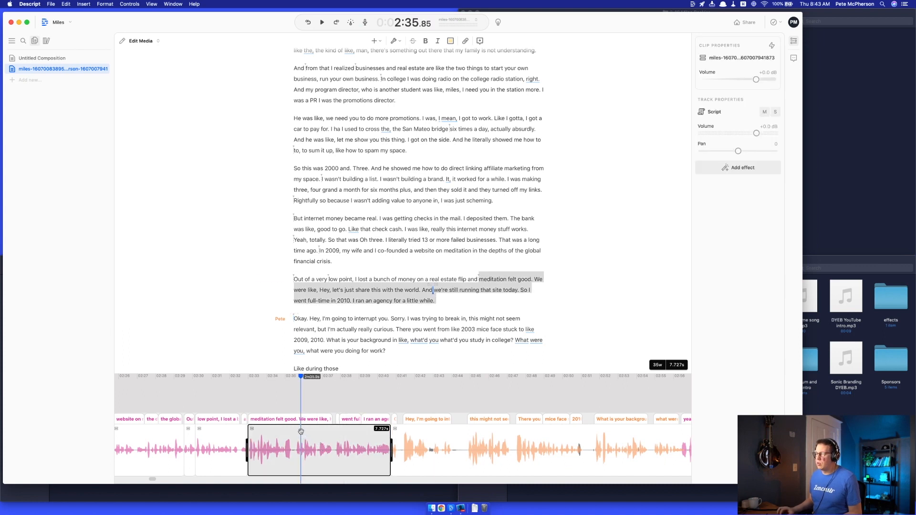
{"action": "left_click", "coordinate": [270, 397]}
{"action": "left_click", "coordinate": [294, 430]}
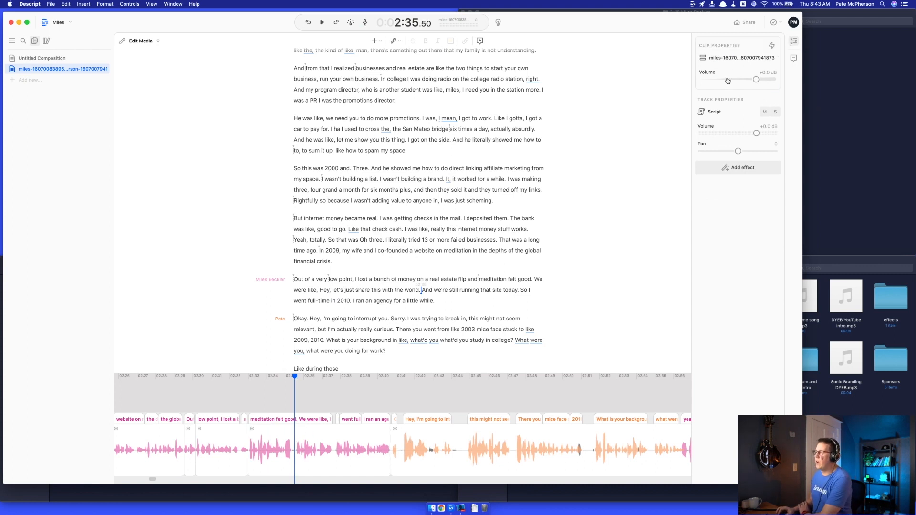
{"action": "left_click", "coordinate": [309, 432]}
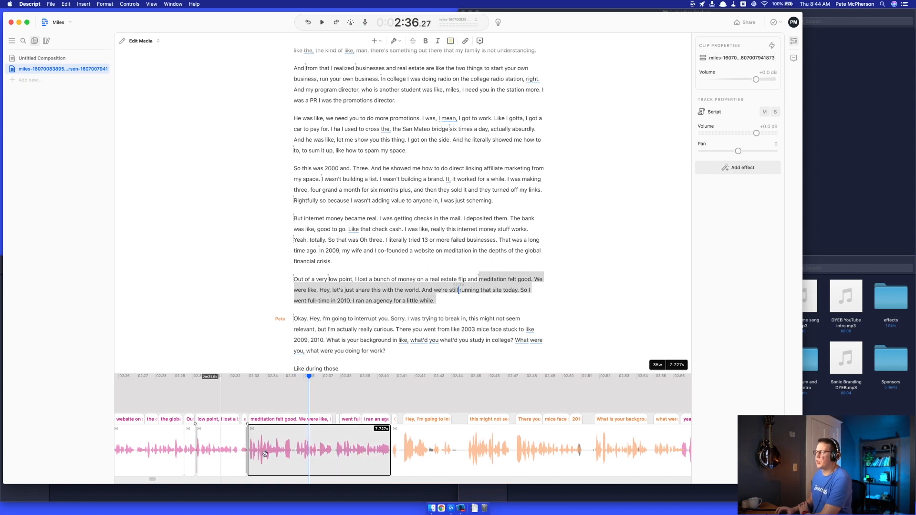
{"action": "left_click", "coordinate": [216, 406]}
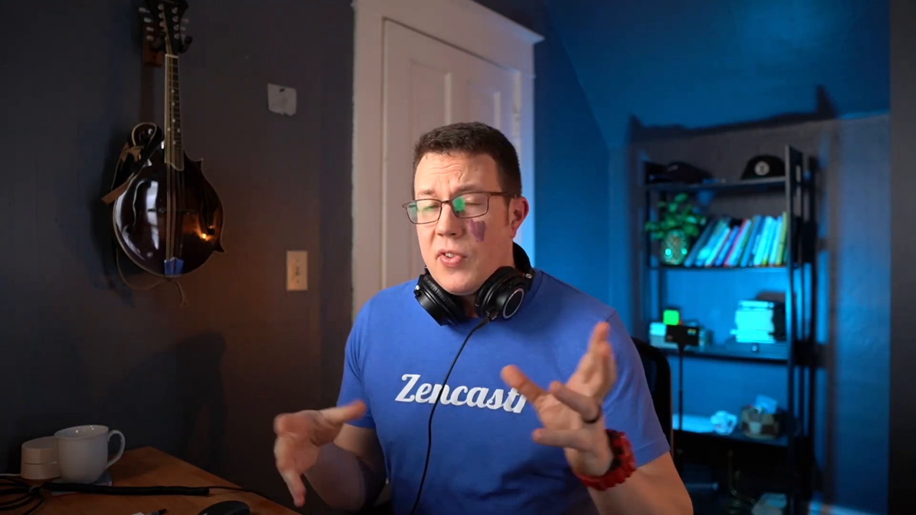